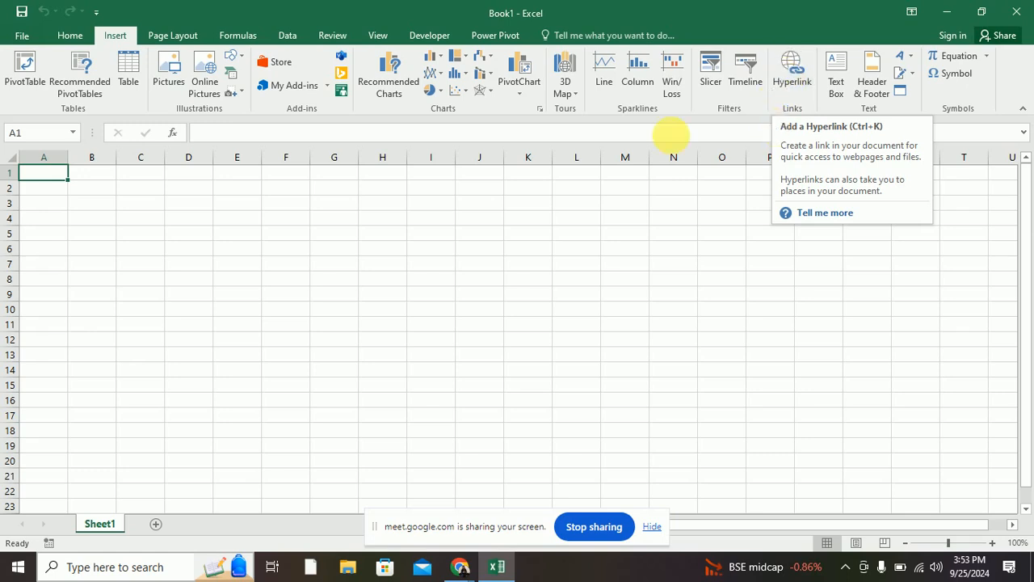
Step: Enter the text "Google" in cell A4
click(56, 219)
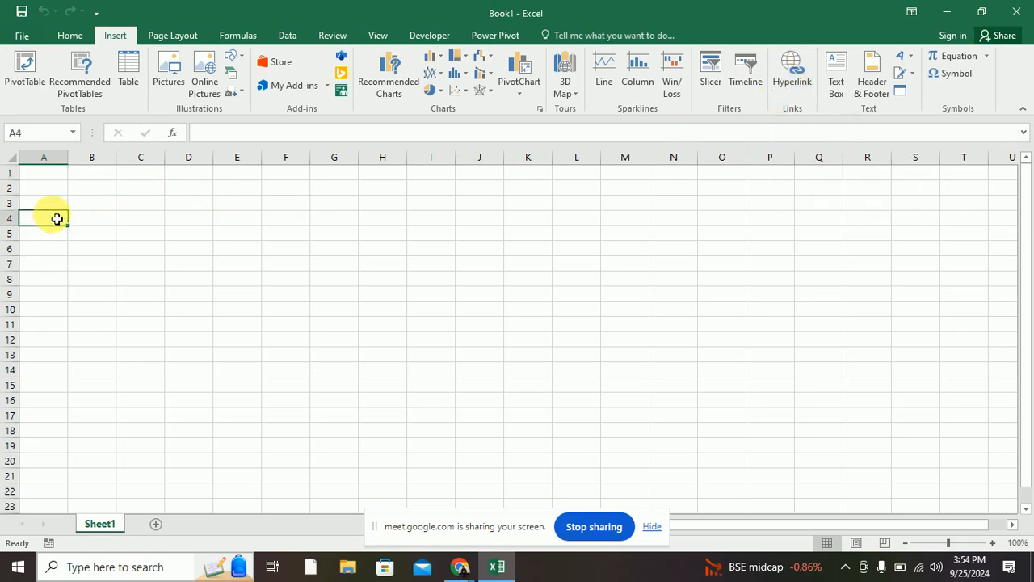
text(Google)
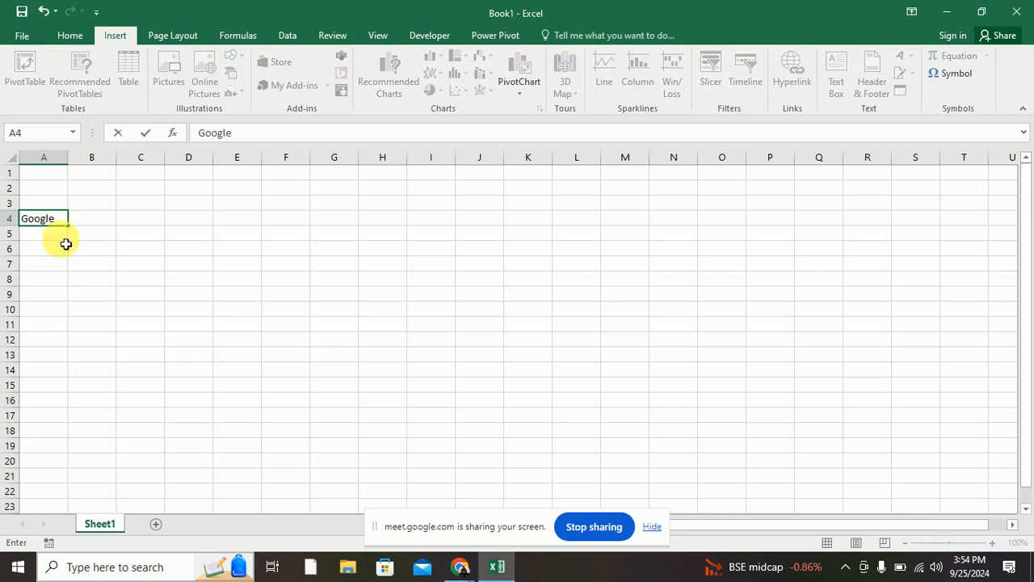
key(Return)
click(53, 218)
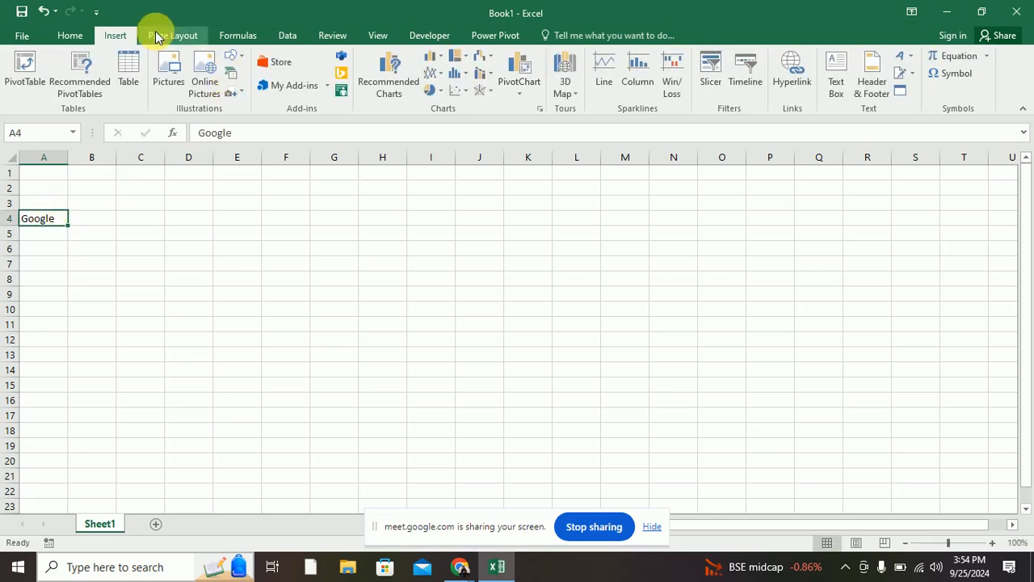
click(790, 76)
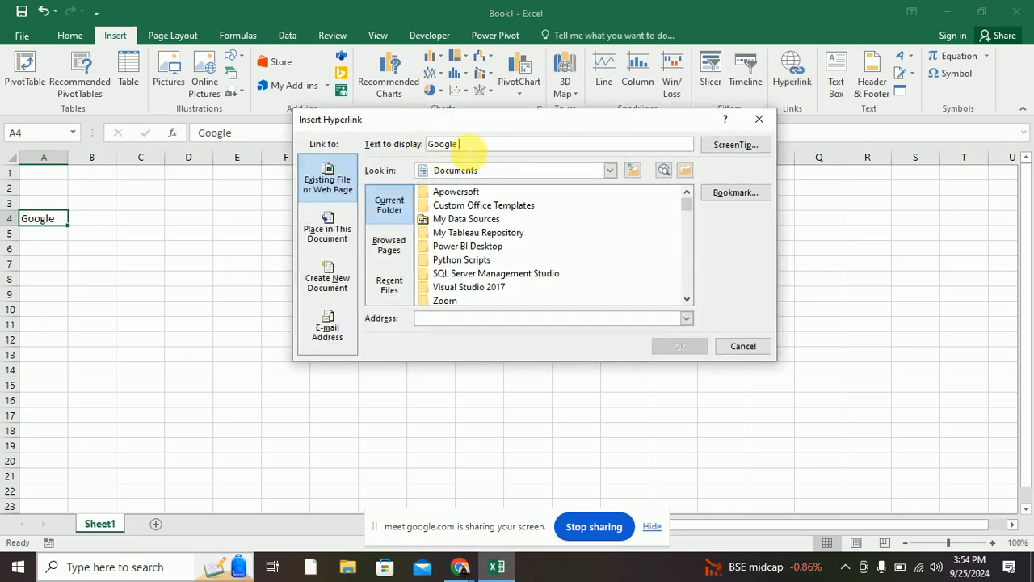
double_click(469, 147)
click(447, 321)
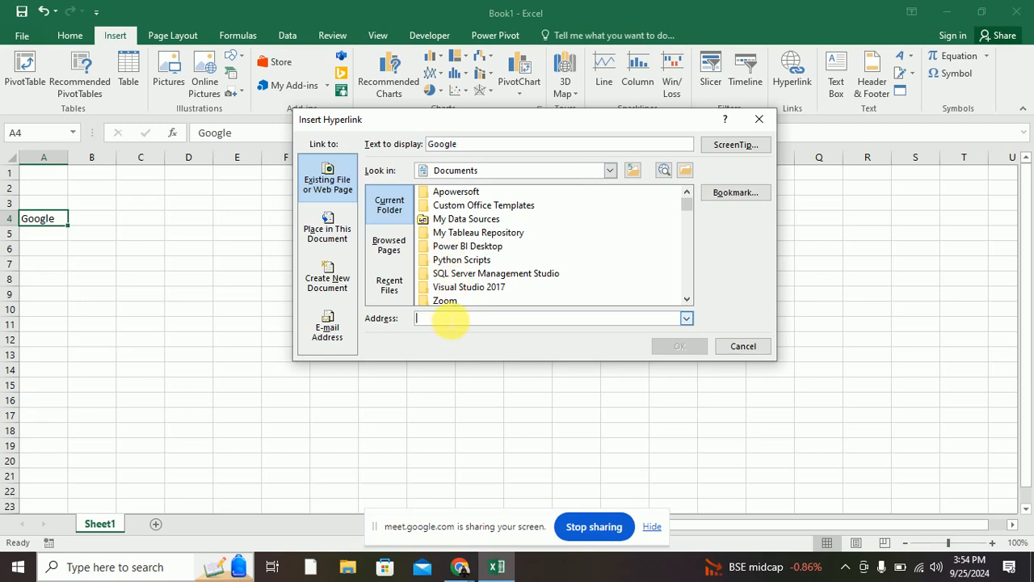
text(www.gg)
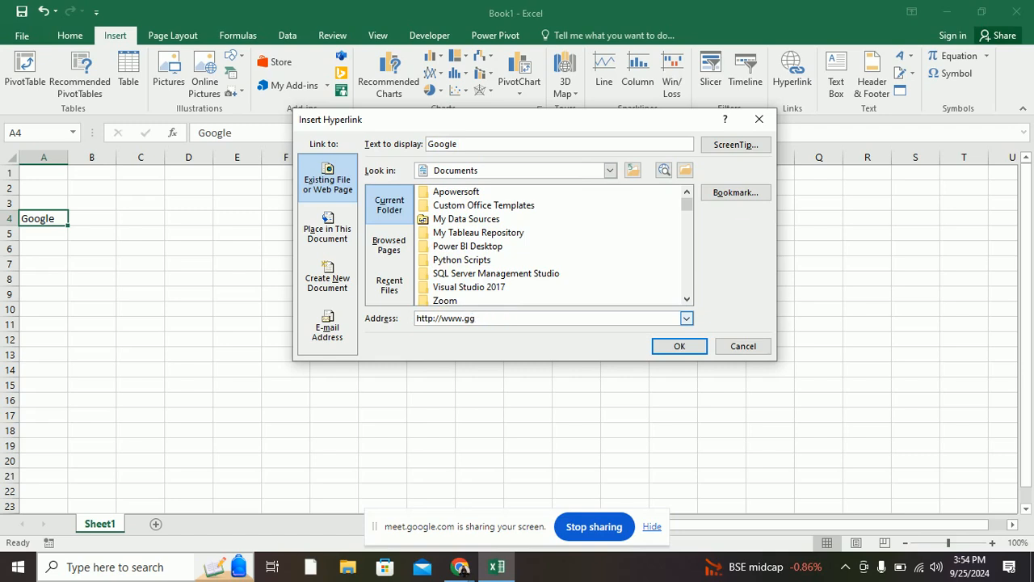
text(oogle.com)
key(Return)
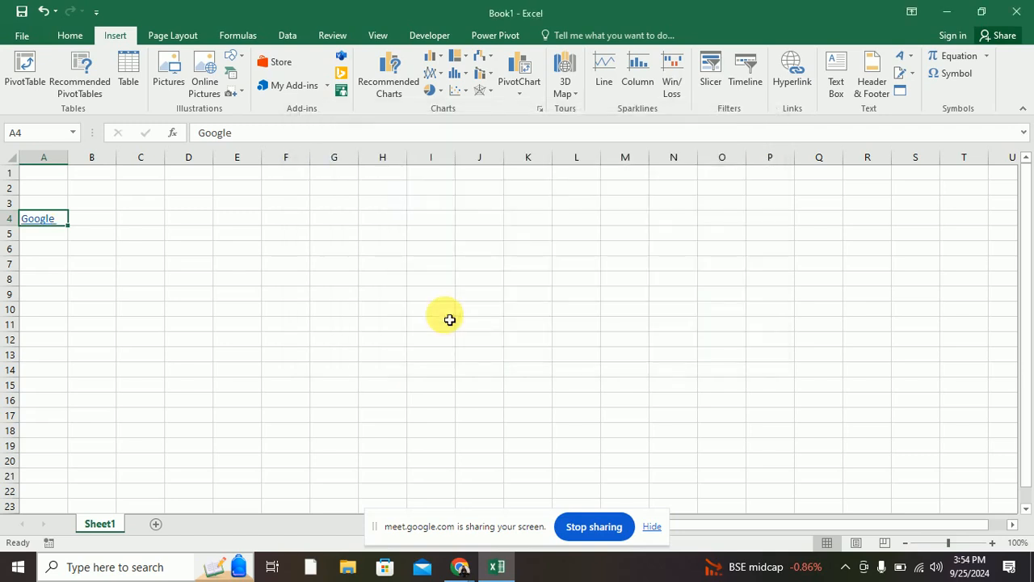
Step: Follow the Google hyperlink to test it in the browser, dismiss the restore prompt, and return to the worksheet
click(51, 220)
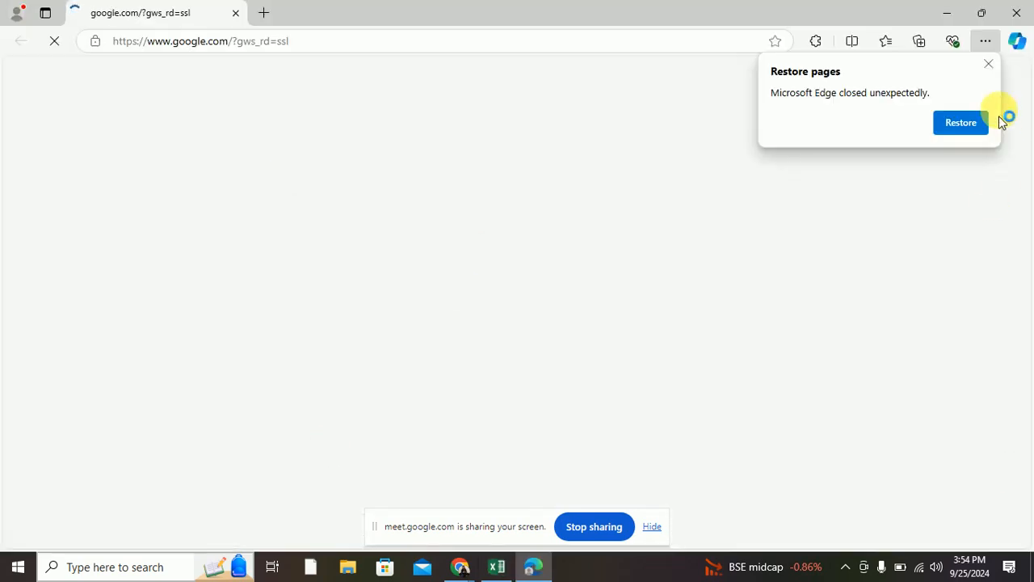
click(988, 66)
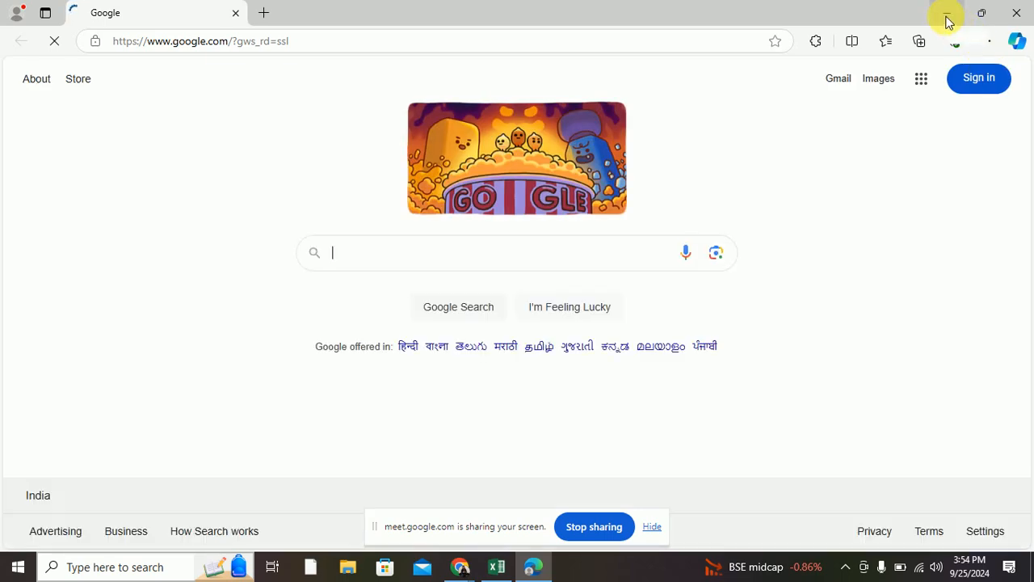
click(948, 22)
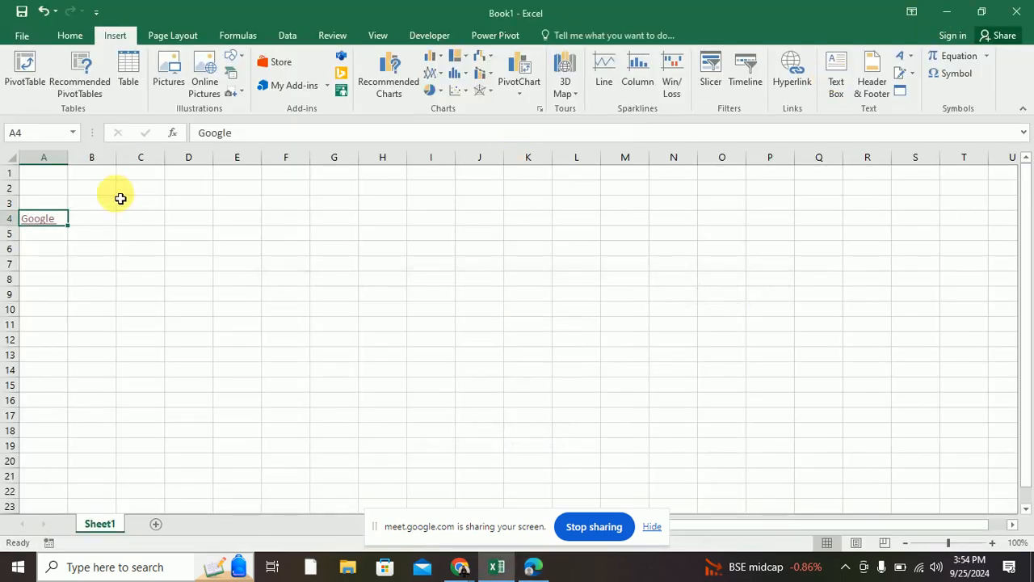
Step: Review the web address in the edit settings of the hyperlink in cell A4 and close them
right_click(51, 219)
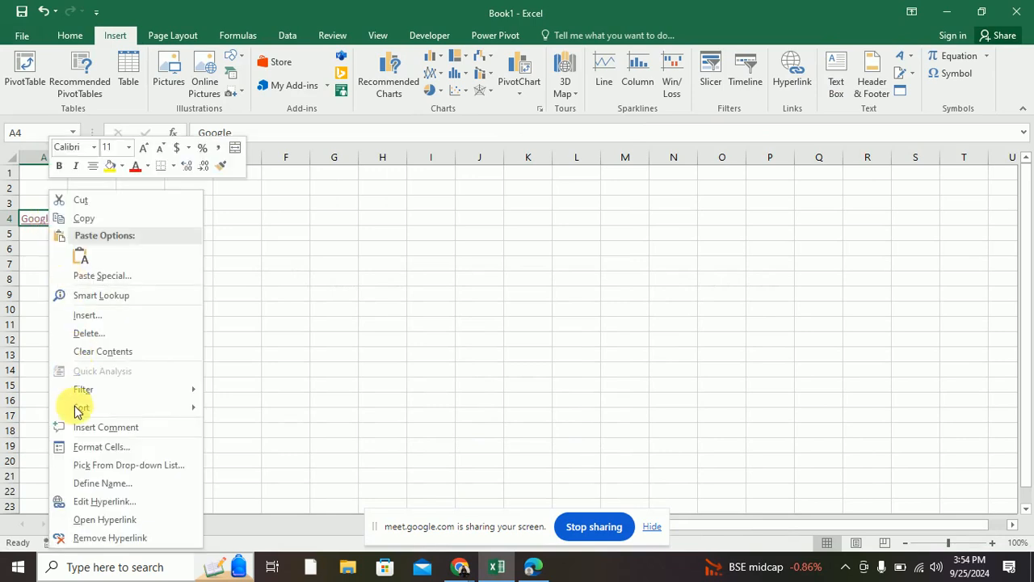
click(91, 501)
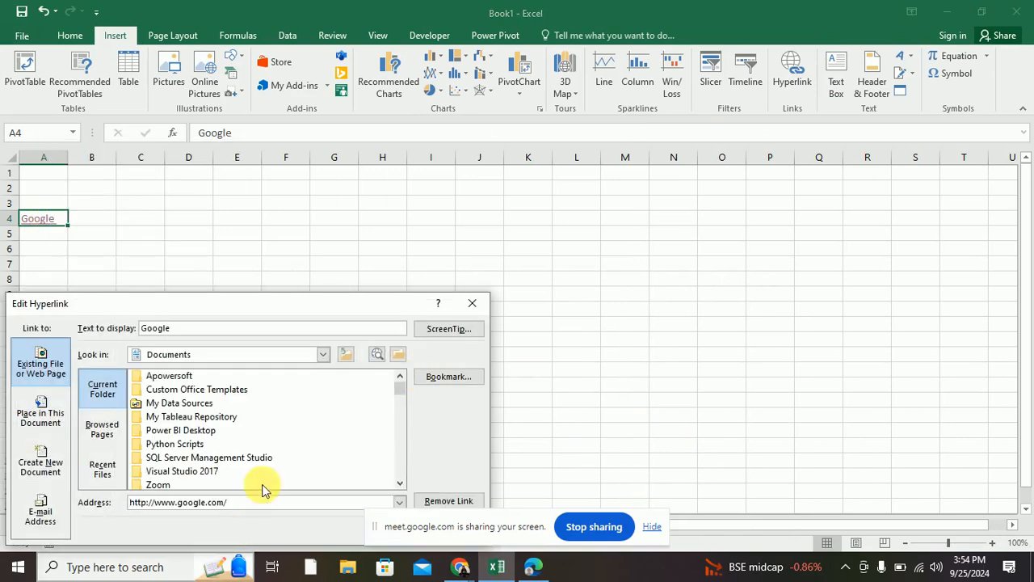
drag(282, 311, 467, 126)
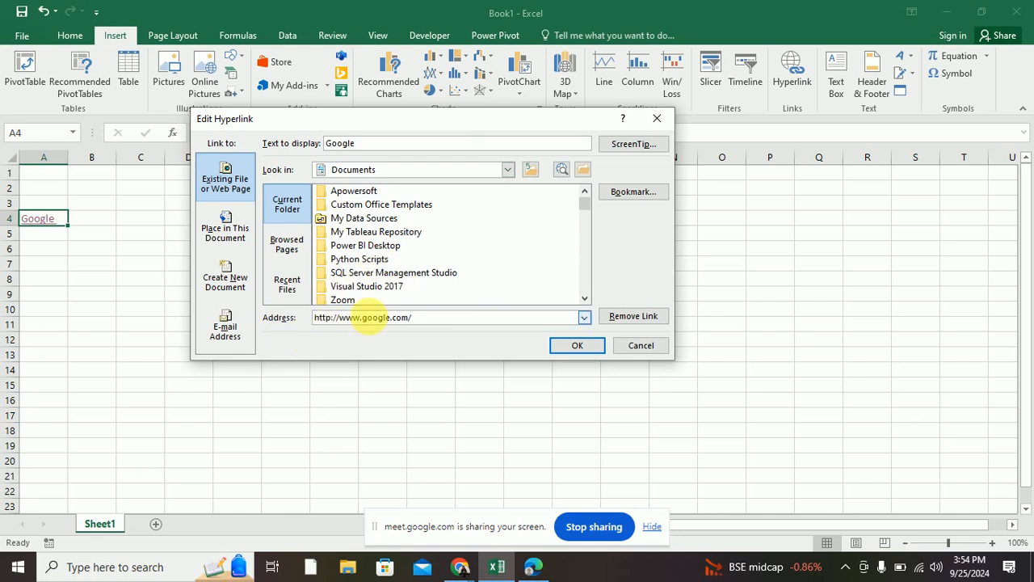
click(564, 345)
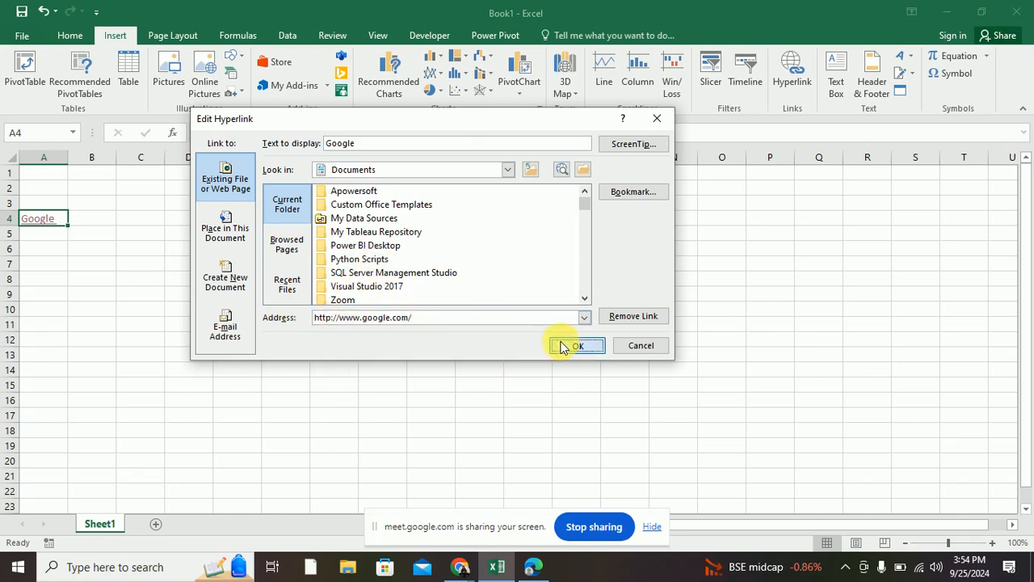
Step: Enter the text "document" in cell A7
click(58, 276)
drag(58, 276, 71, 235)
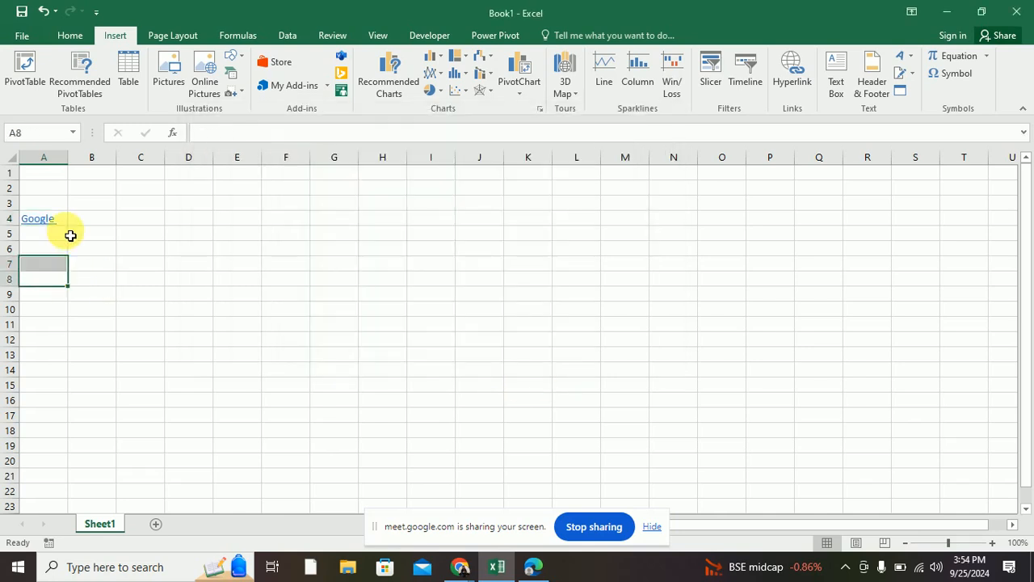
key(Up)
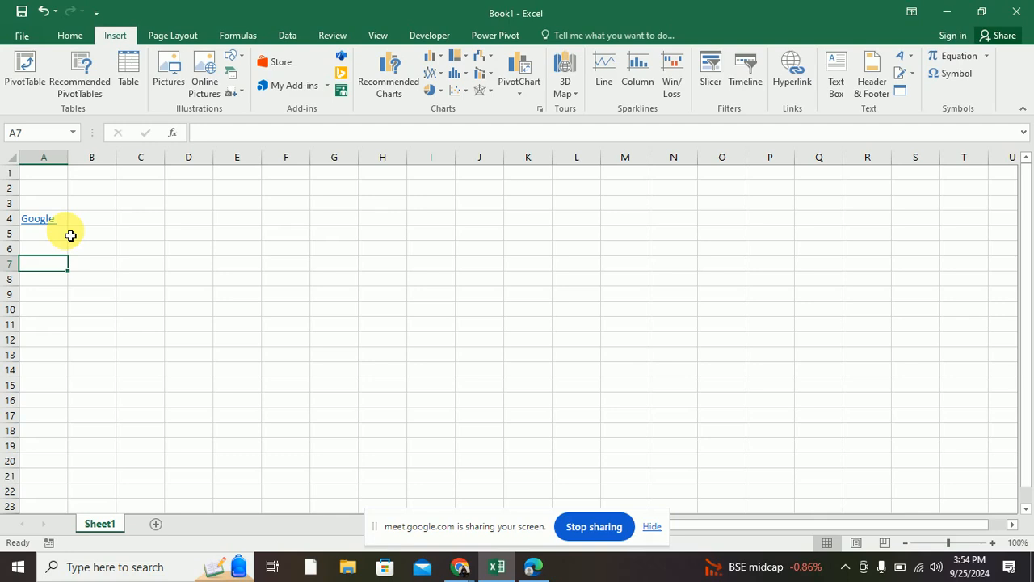
text(document)
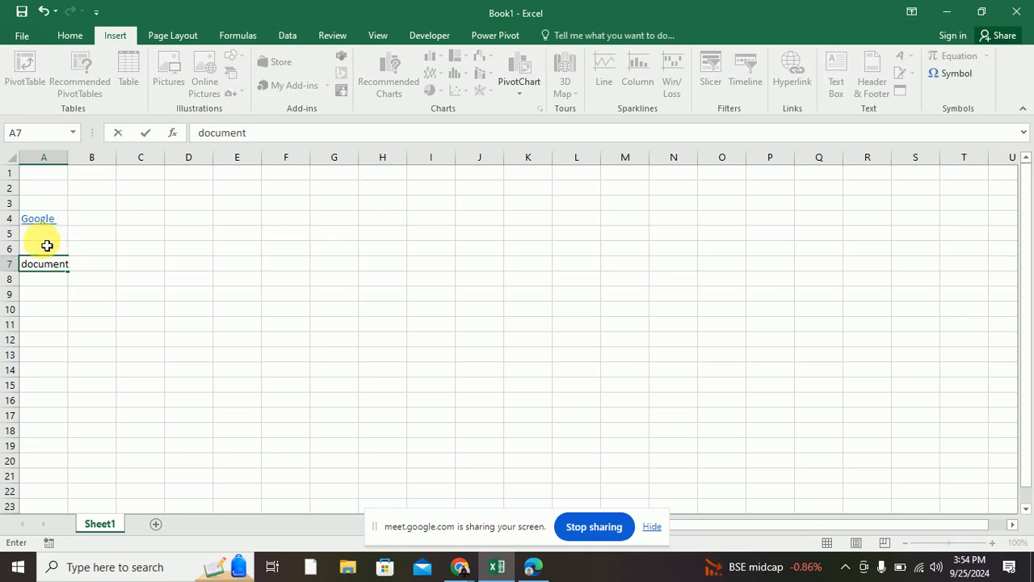
key(Return)
Step: Start a hyperlink for cell A7 and choose the CPM.xer file from the Documents folder as its target
click(50, 270)
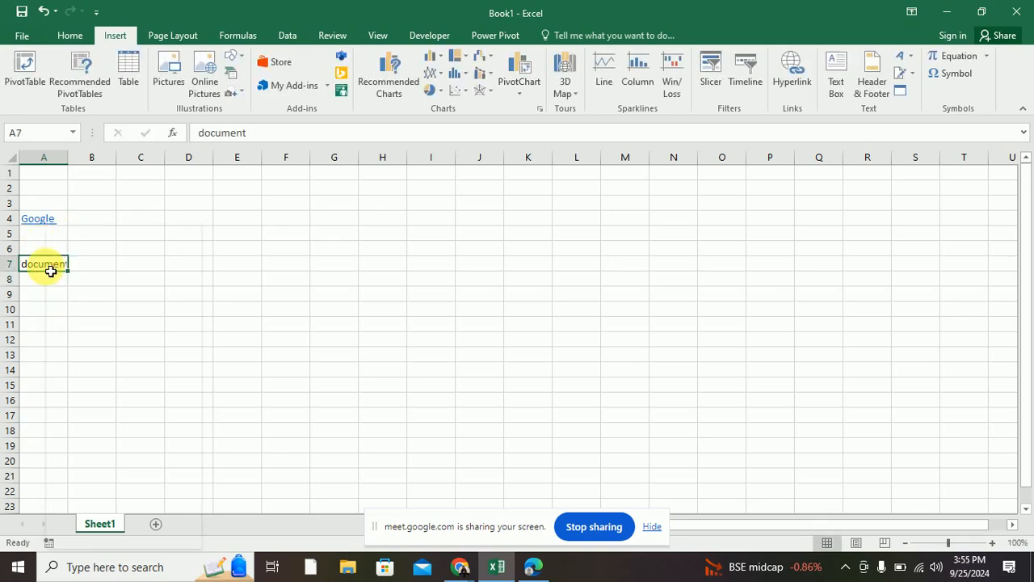
right_click(51, 270)
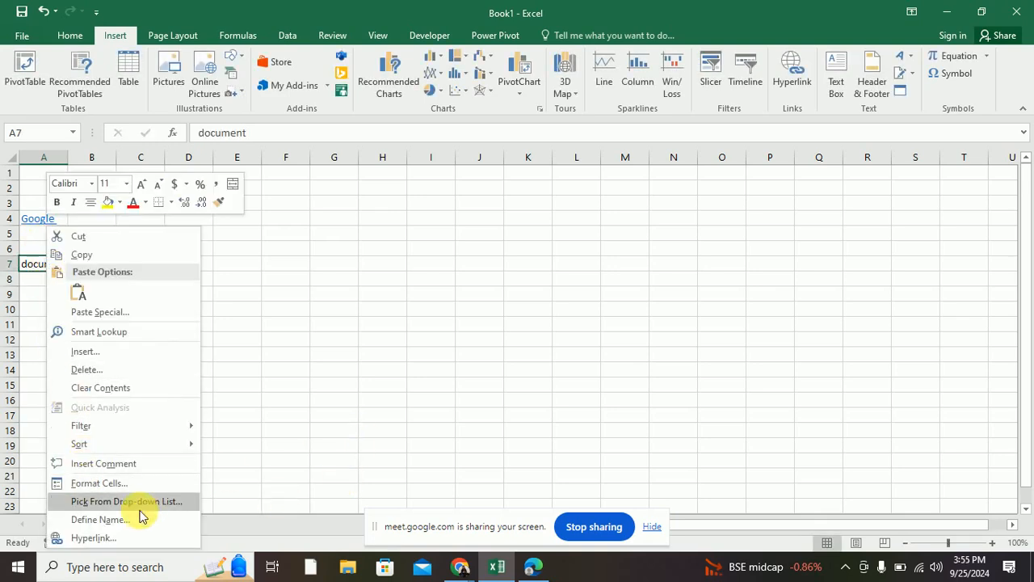
click(121, 539)
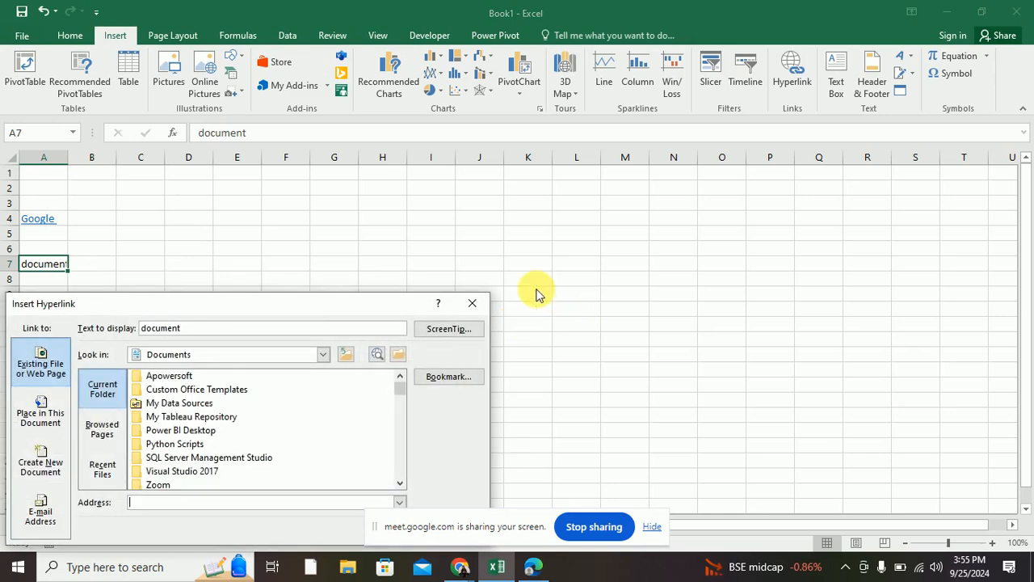
drag(281, 305, 479, 172)
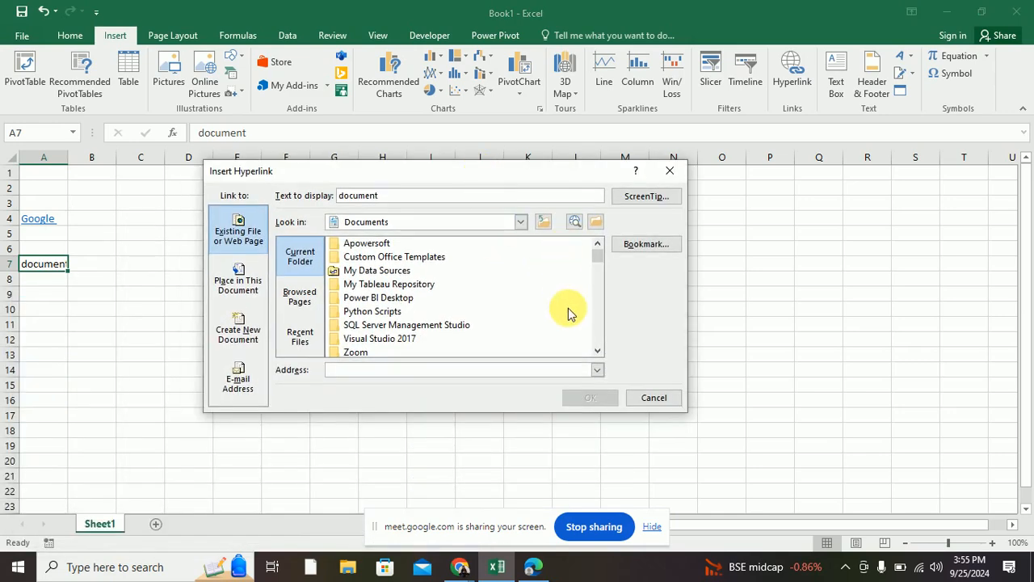
click(598, 350)
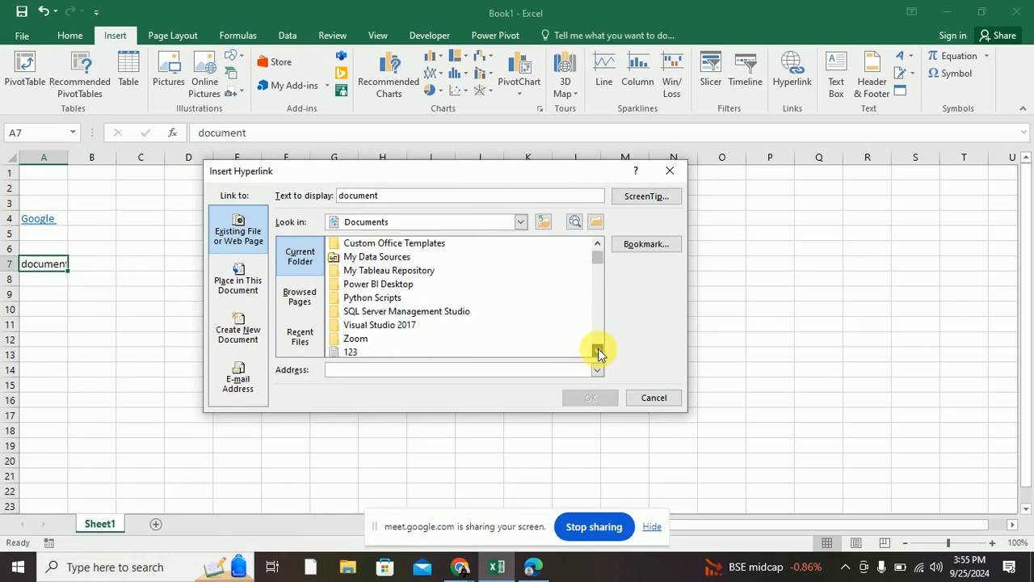
click(598, 350)
drag(598, 351, 598, 351)
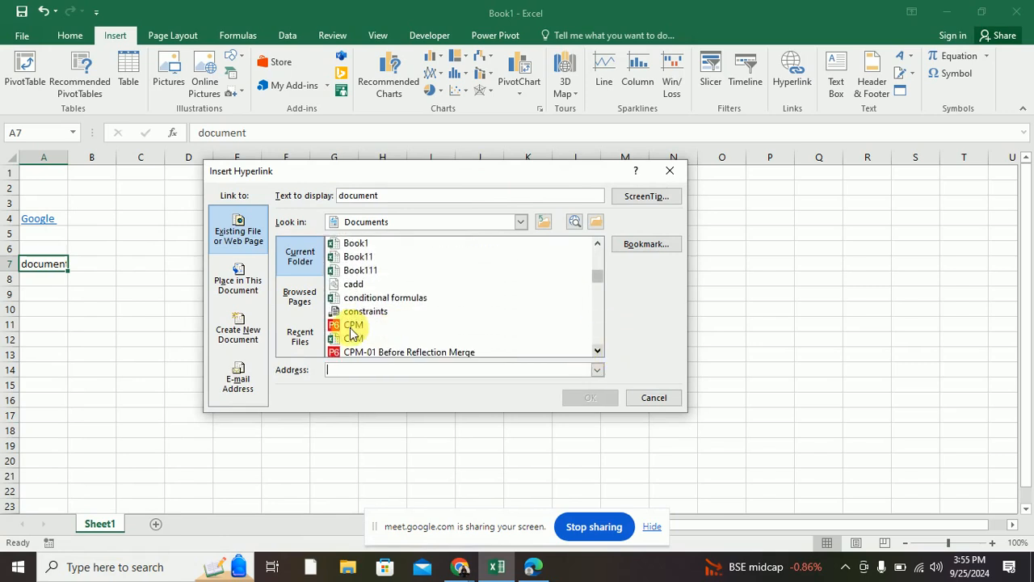
click(354, 326)
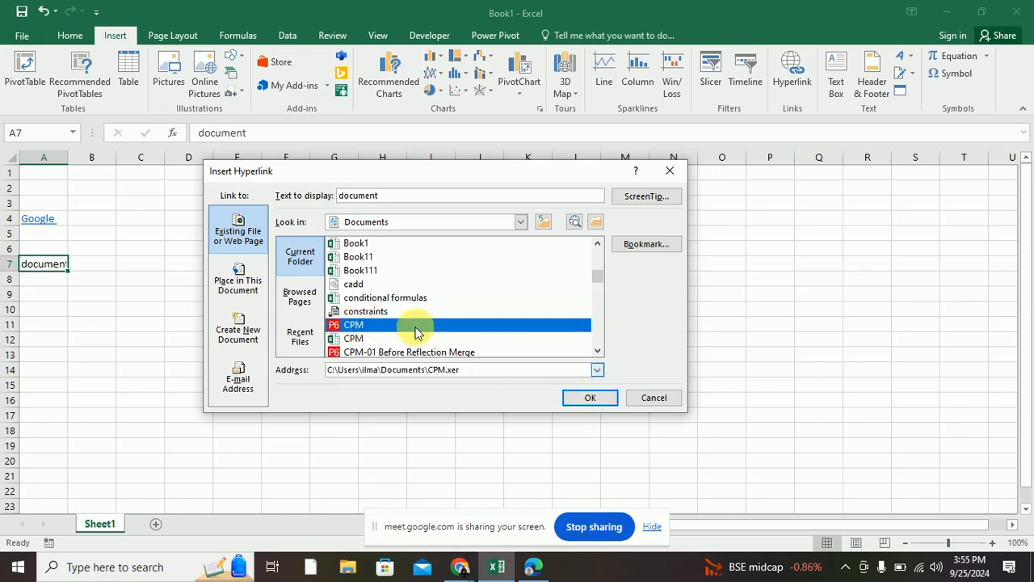
Step: Change the target to the IIT D Project Schedule PDF in the Documents folder and insert the hyperlink
click(597, 350)
click(597, 352)
click(597, 352)
click(597, 353)
click(597, 353)
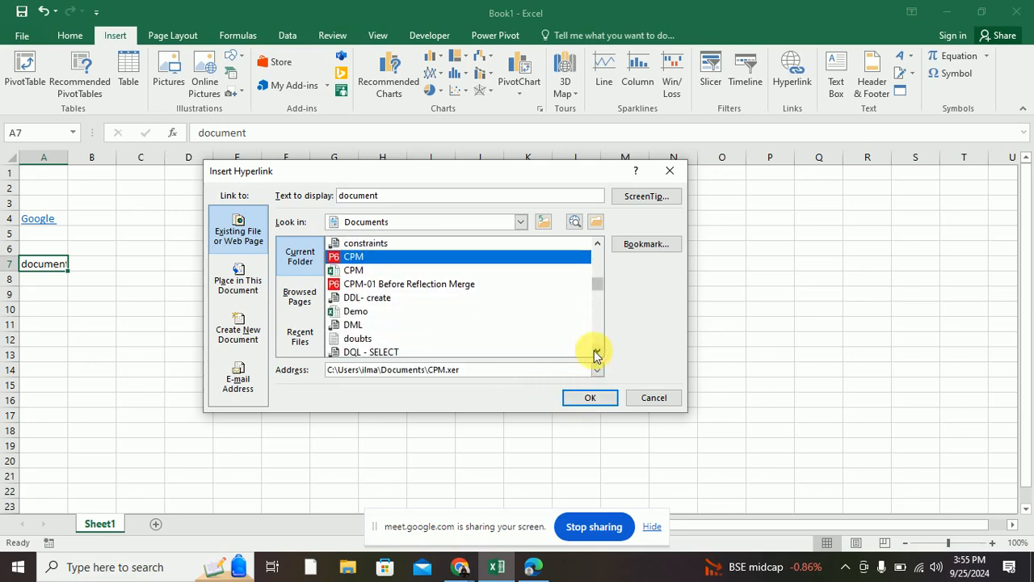
click(597, 352)
click(597, 353)
click(597, 352)
click(597, 352)
click(597, 353)
click(598, 352)
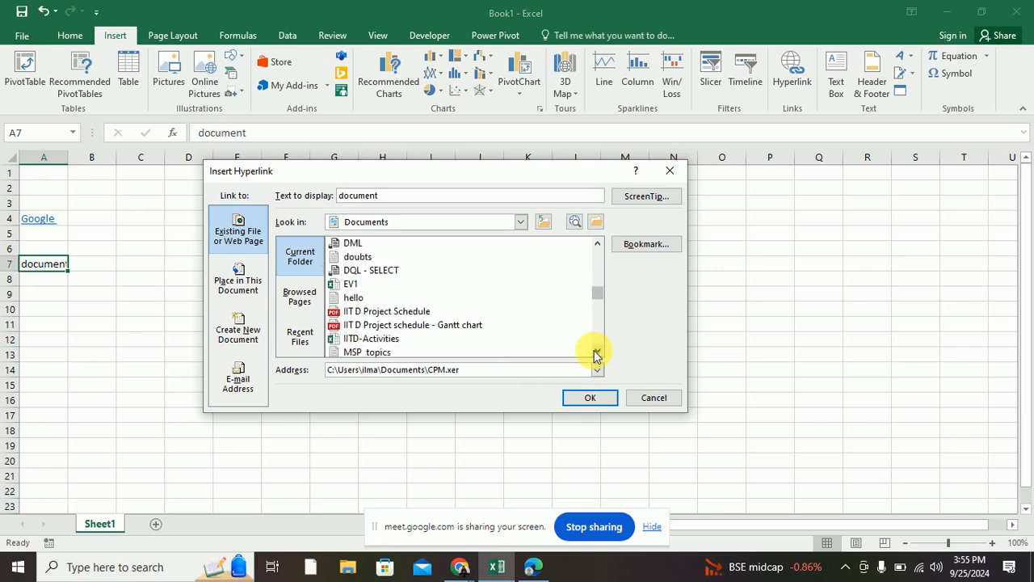
click(384, 312)
click(590, 397)
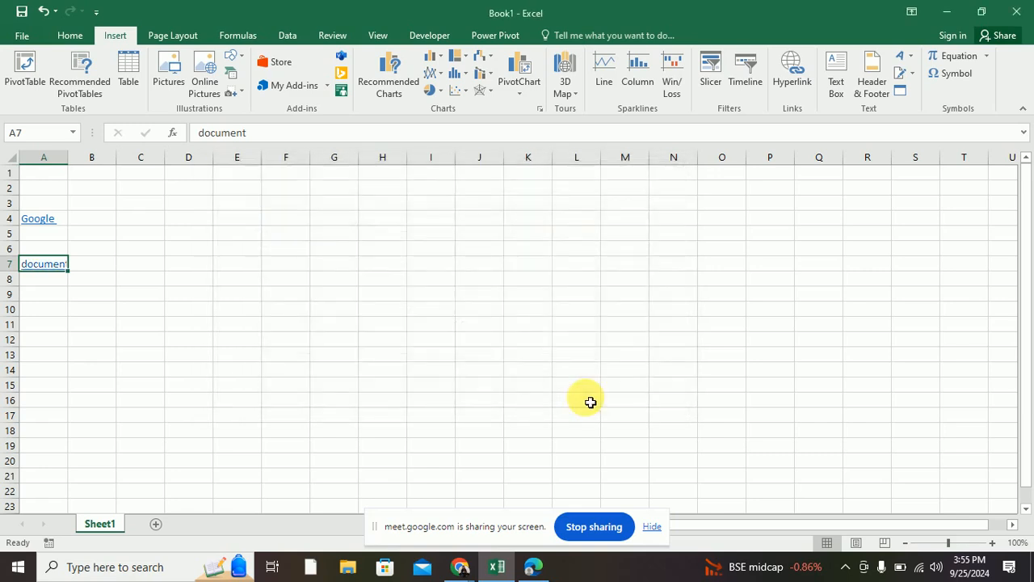
Step: Test the document hyperlink in cell A7 by opening its PDF, accepting the security prompts, and return to the worksheet
click(44, 340)
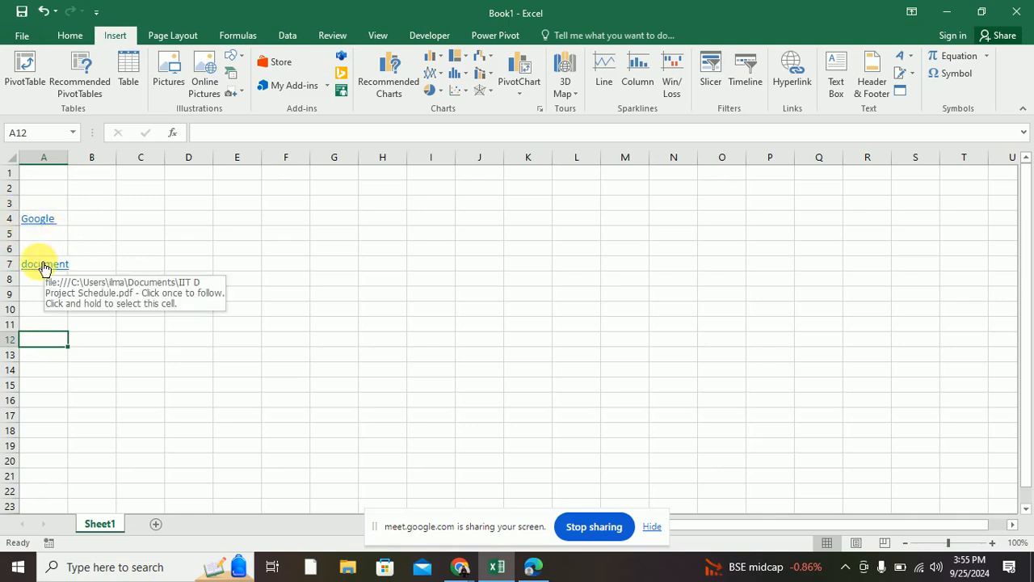
click(43, 267)
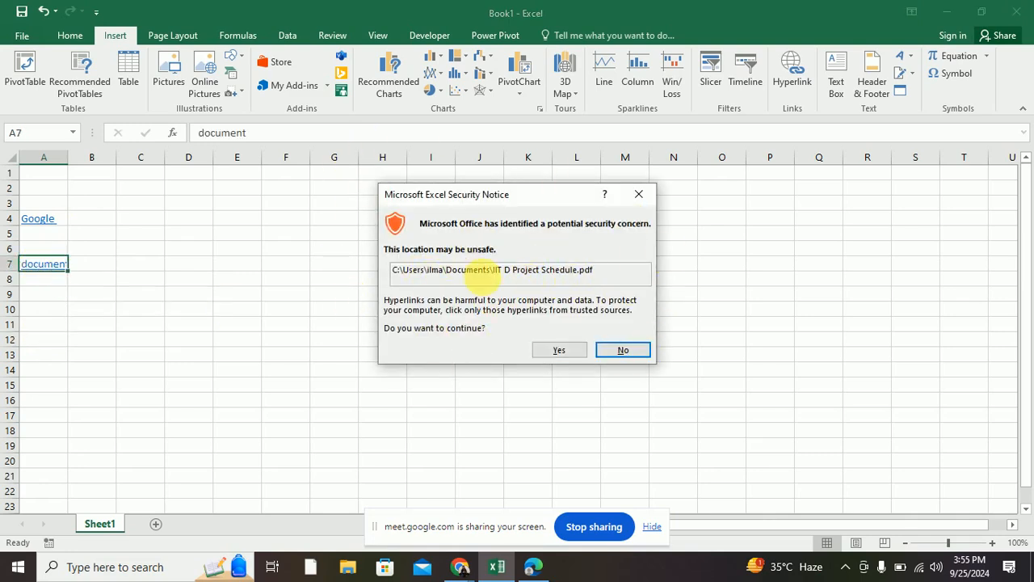
click(558, 350)
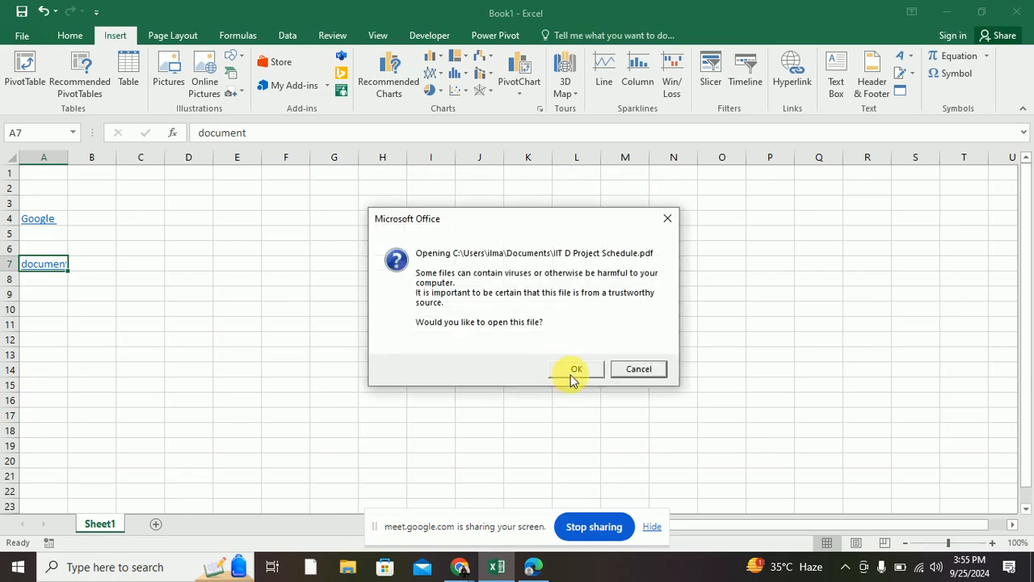
click(574, 370)
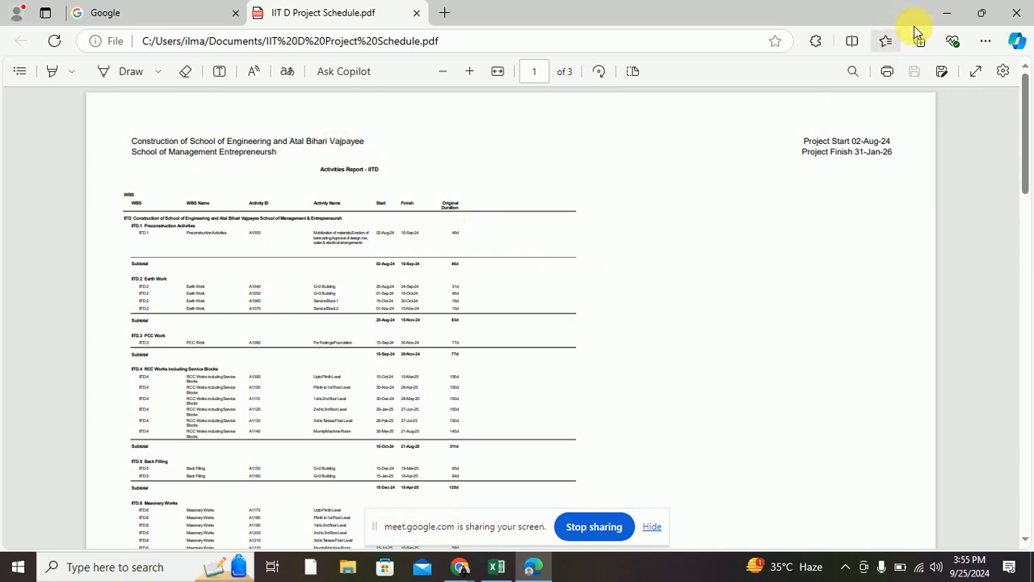
click(947, 20)
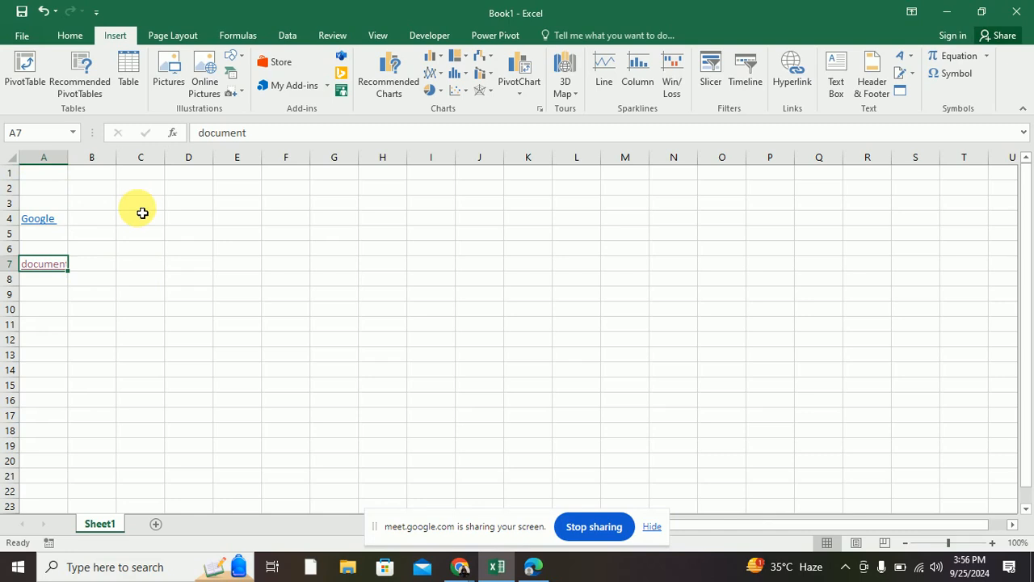
Step: Insert a text box reading "Hello" over about E3:F5 and shrink it to fit the text within column E
click(837, 73)
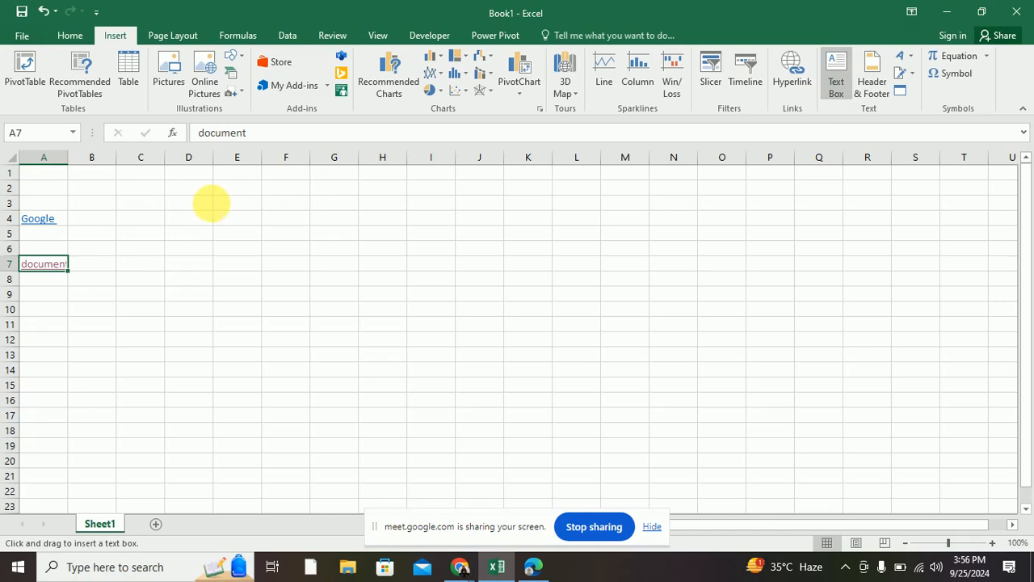
drag(212, 203, 308, 241)
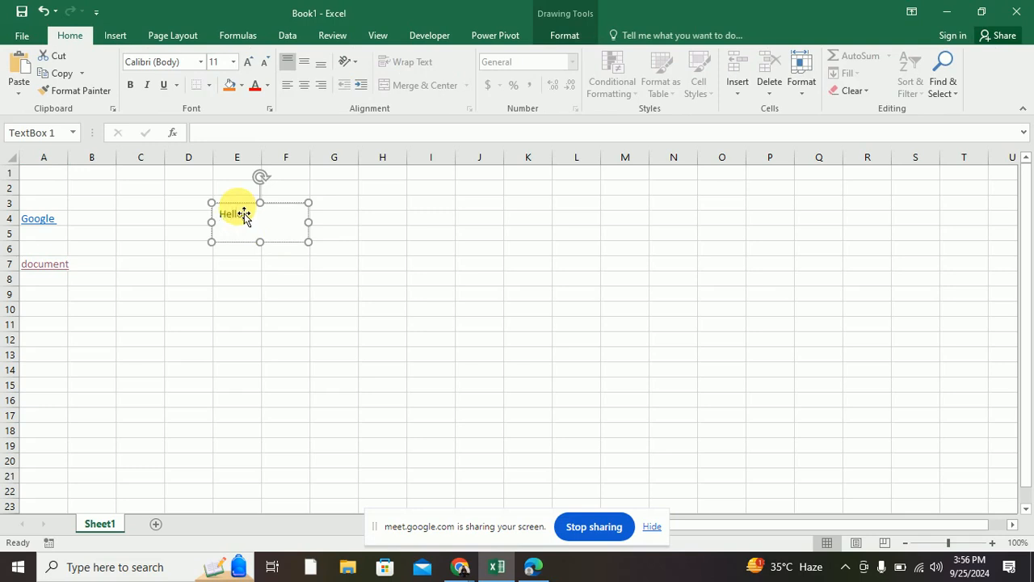
drag(315, 226, 233, 227)
click(374, 270)
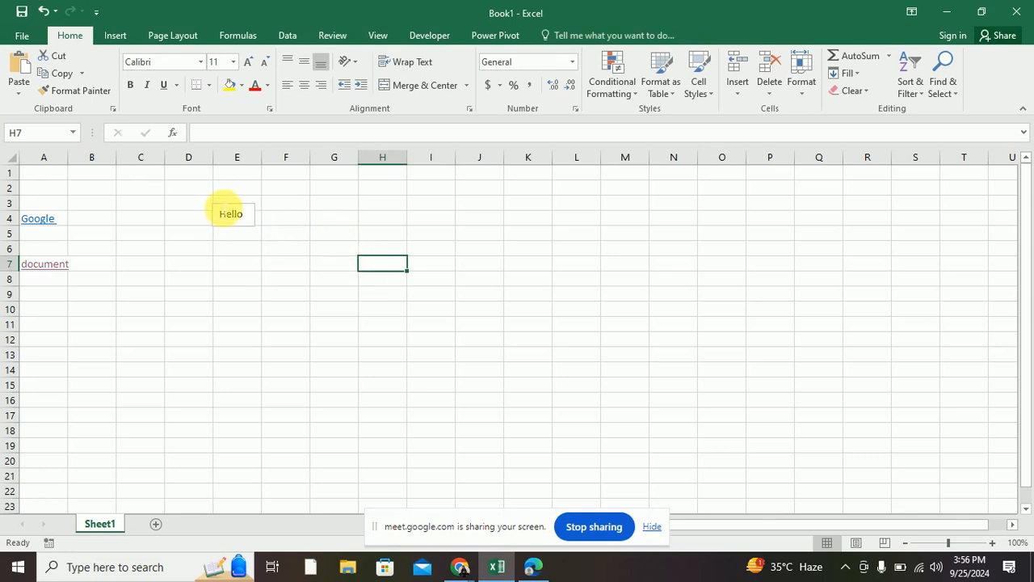
Step: Insert a header and footer on the worksheet
click(221, 212)
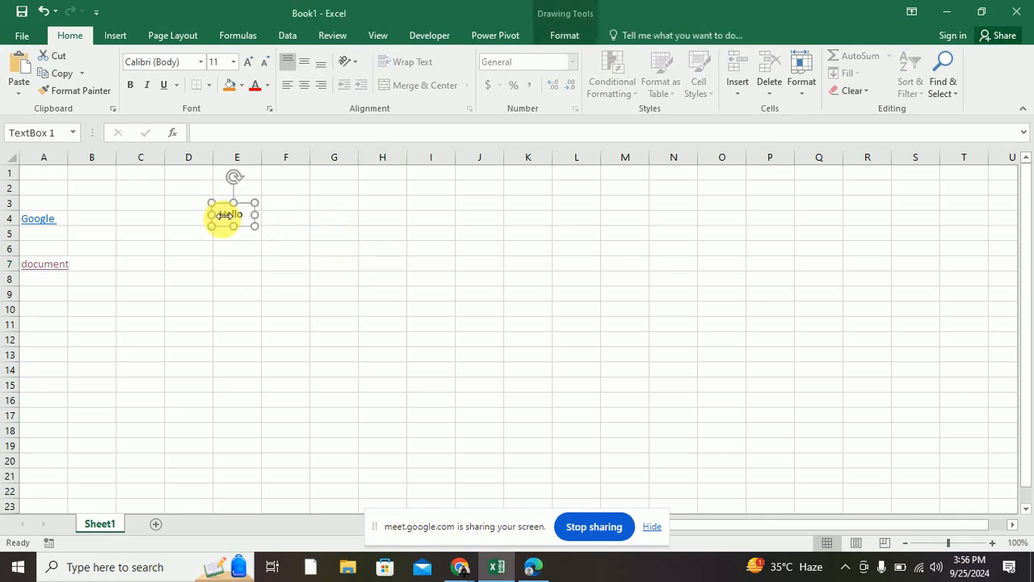
click(113, 37)
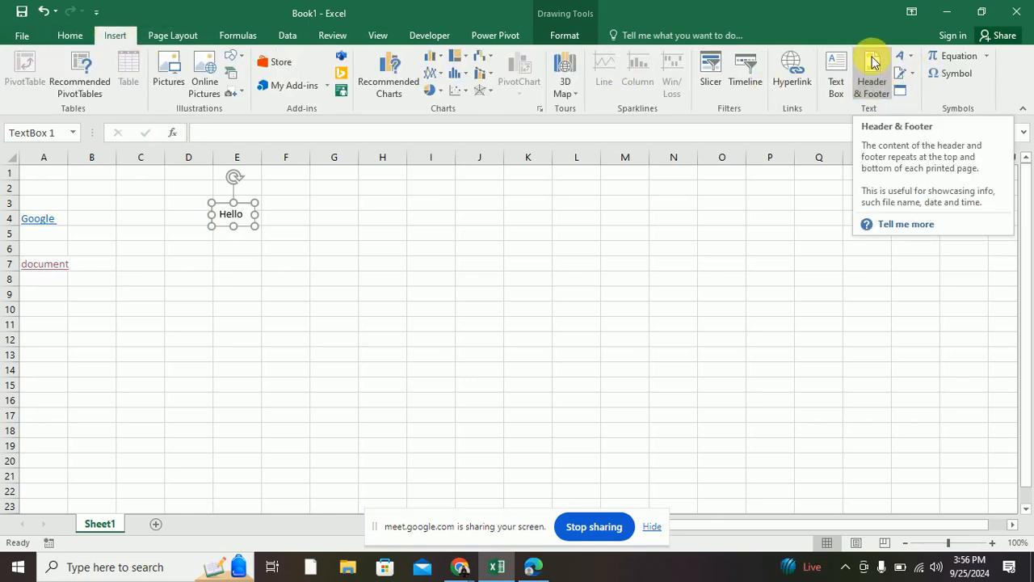
click(876, 93)
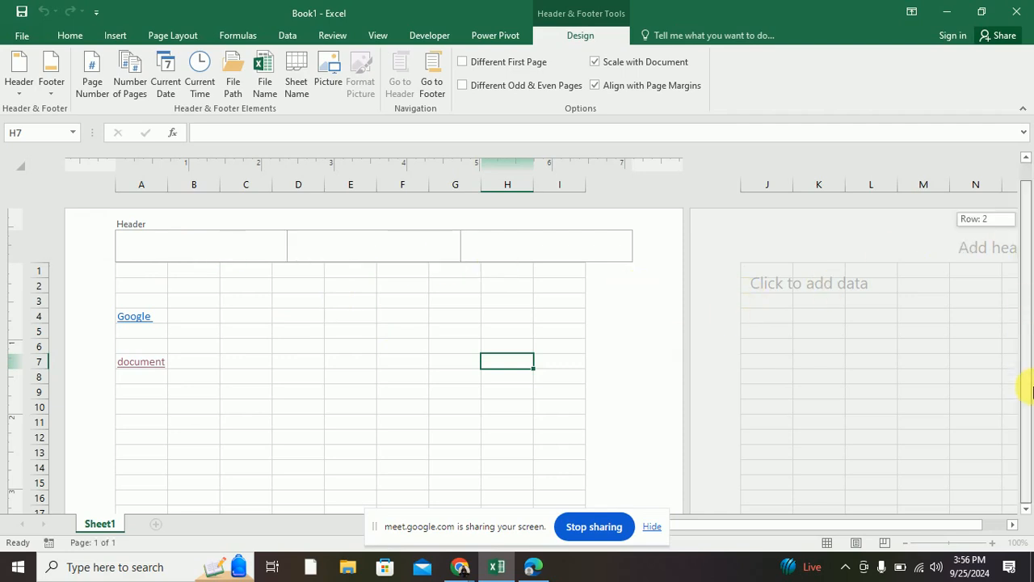
Step: Examine the header and footer areas of the sheet's pages in the page layout
scroll(402, 388, down, 3)
scroll(390, 411, down, 3)
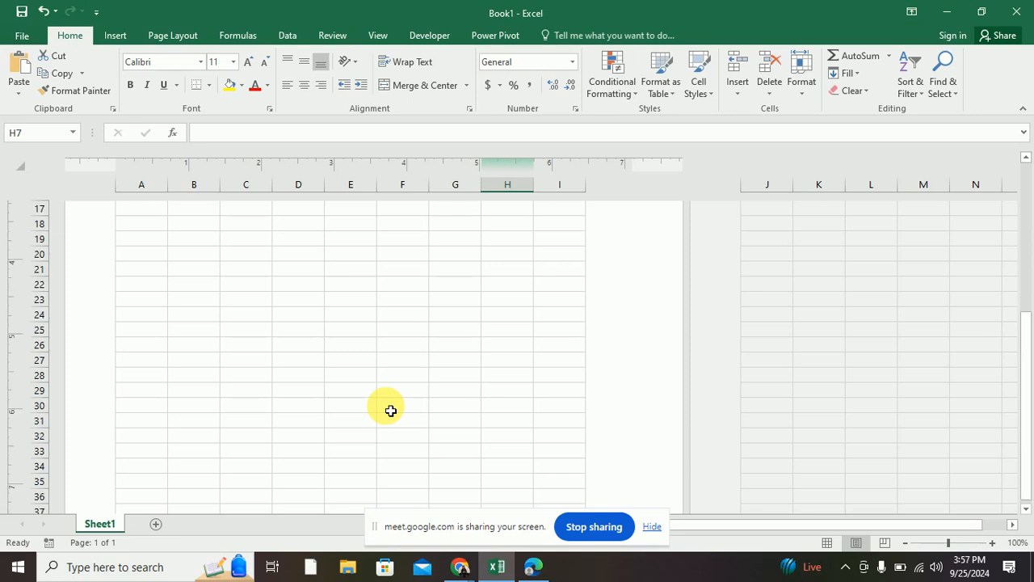
scroll(390, 411, down, 2)
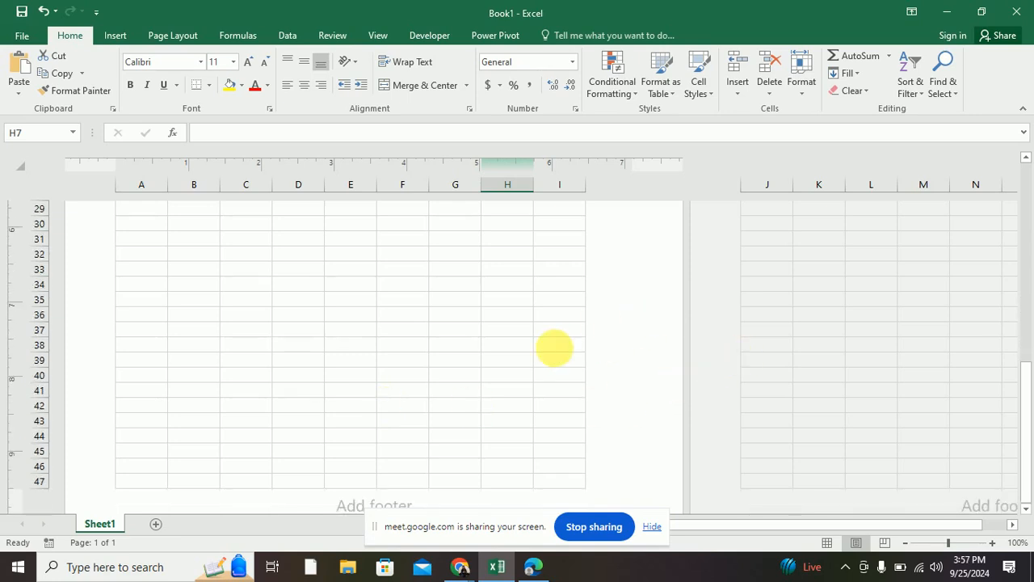
click(766, 317)
scroll(503, 342, down, 5)
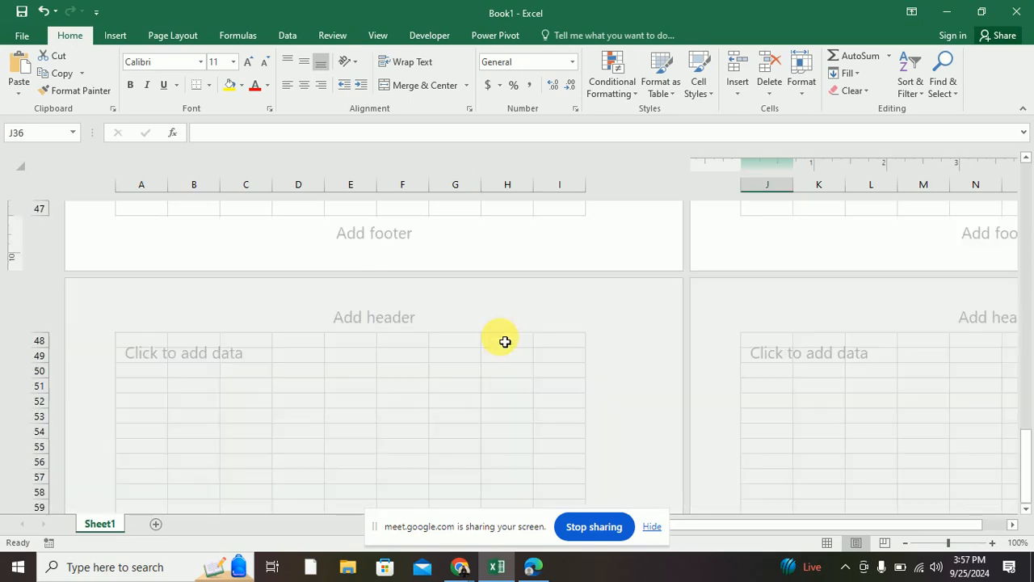
scroll(503, 341, up, 1)
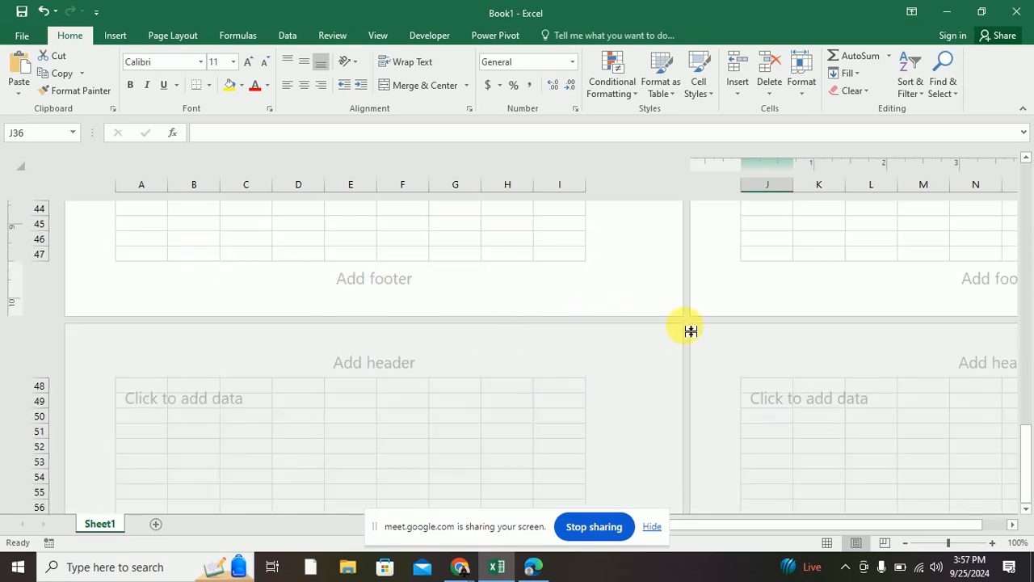
scroll(978, 431, up, 1)
scroll(884, 364, up, 12)
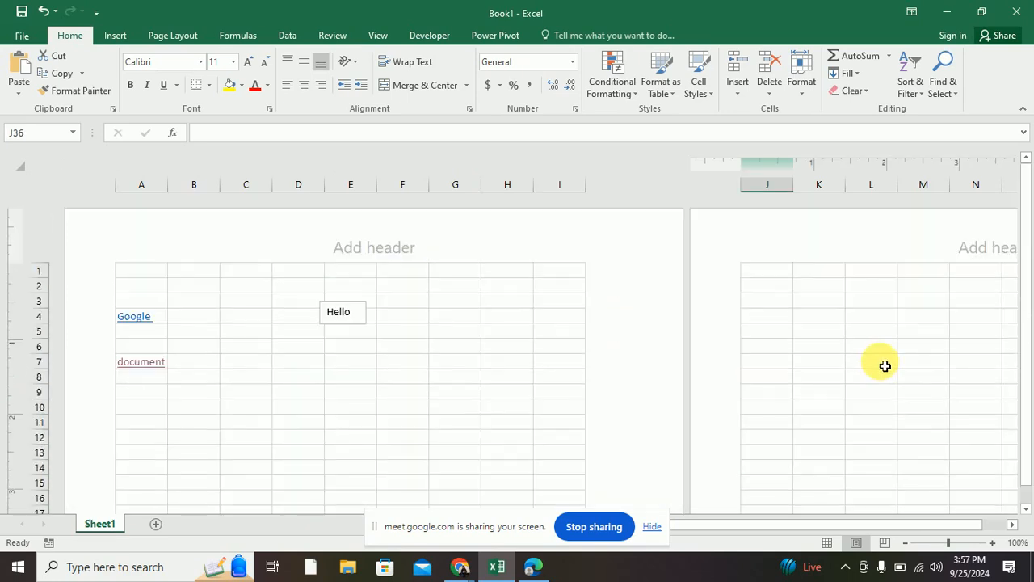
Step: Open the first page's header for editing and review the preset header options without applying one
click(356, 244)
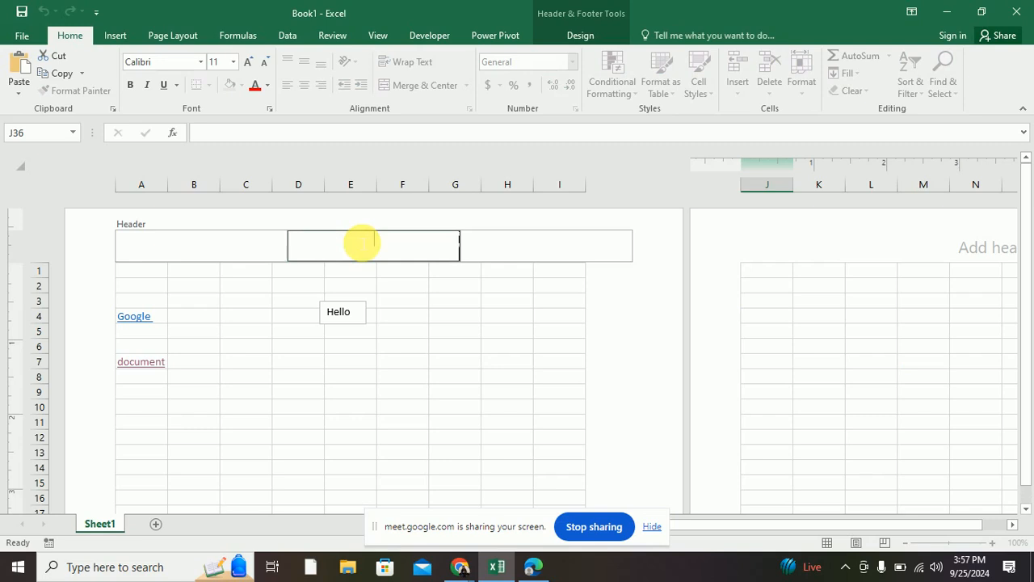
click(200, 244)
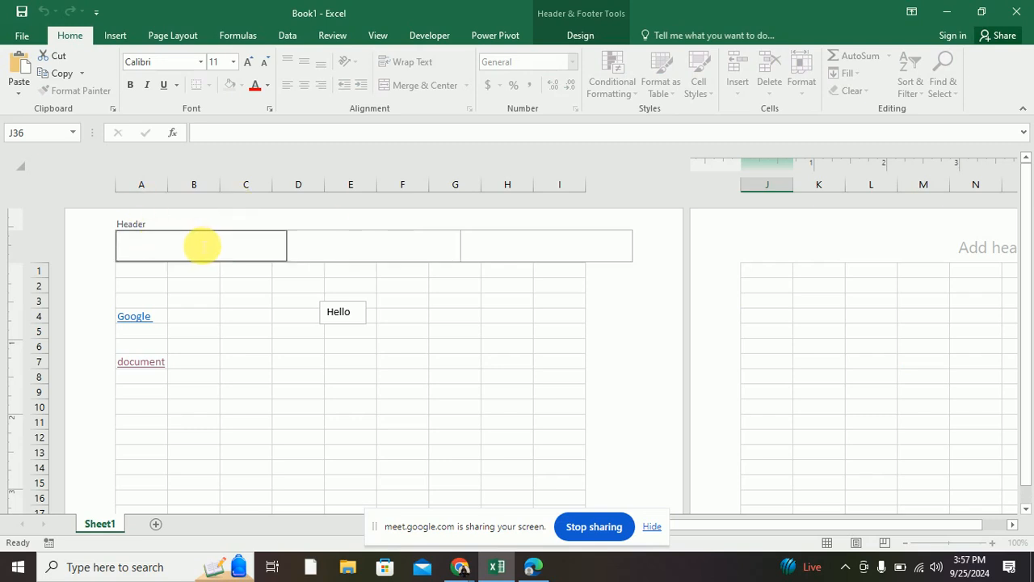
click(587, 36)
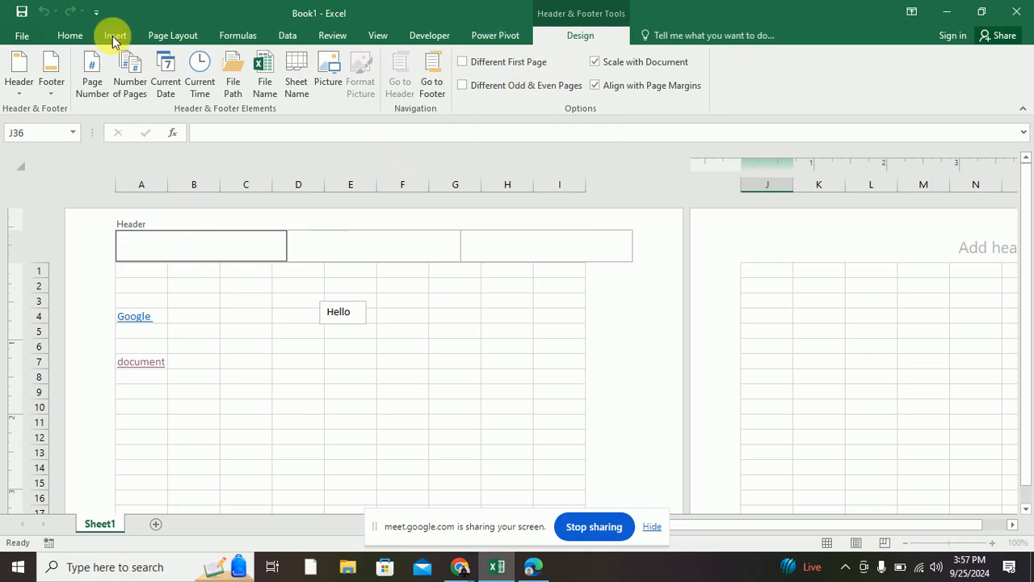
click(19, 87)
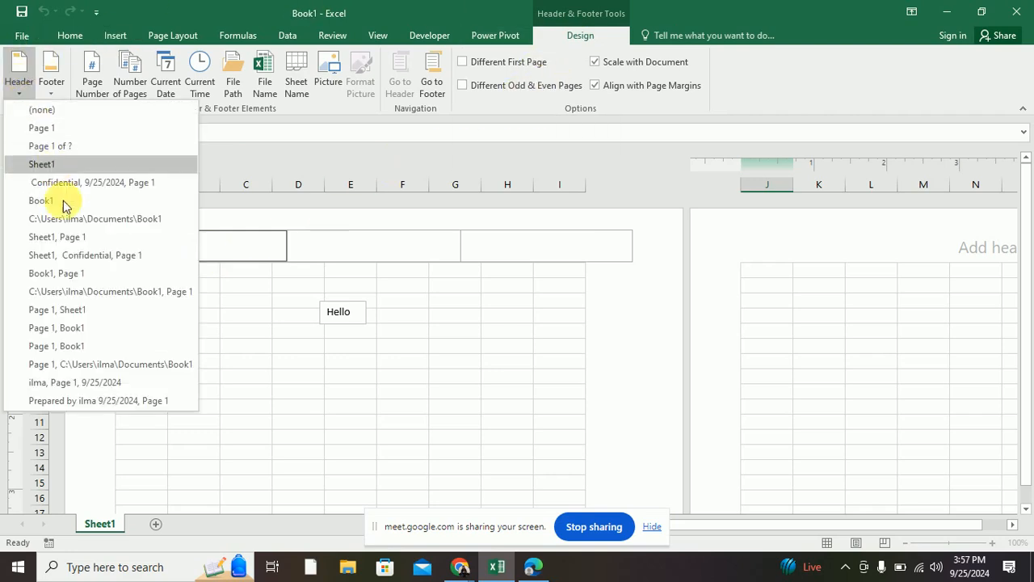
click(228, 243)
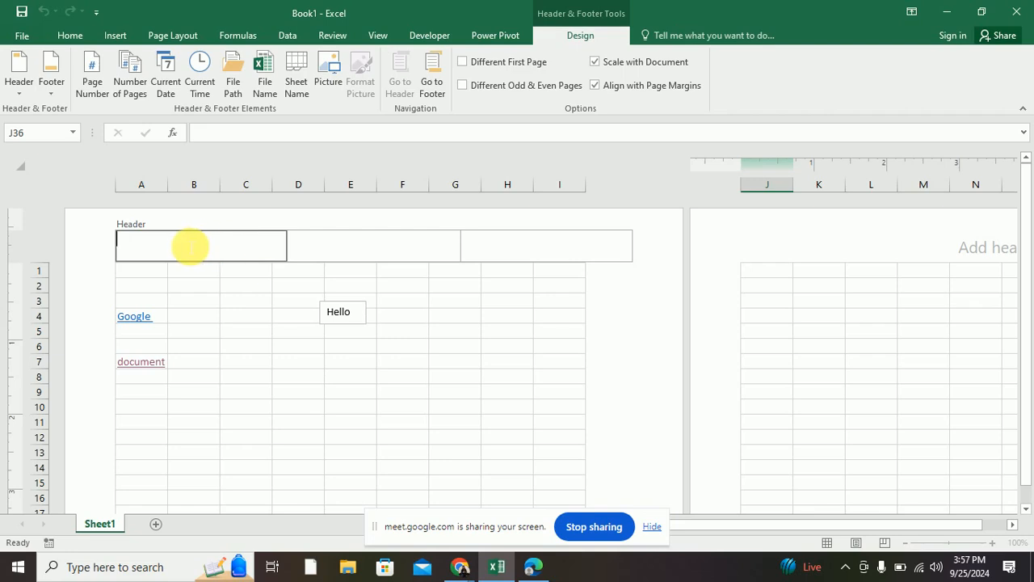
Step: Go through the left, centre and right sections of the page header to show its three parts
click(331, 247)
click(519, 243)
click(259, 254)
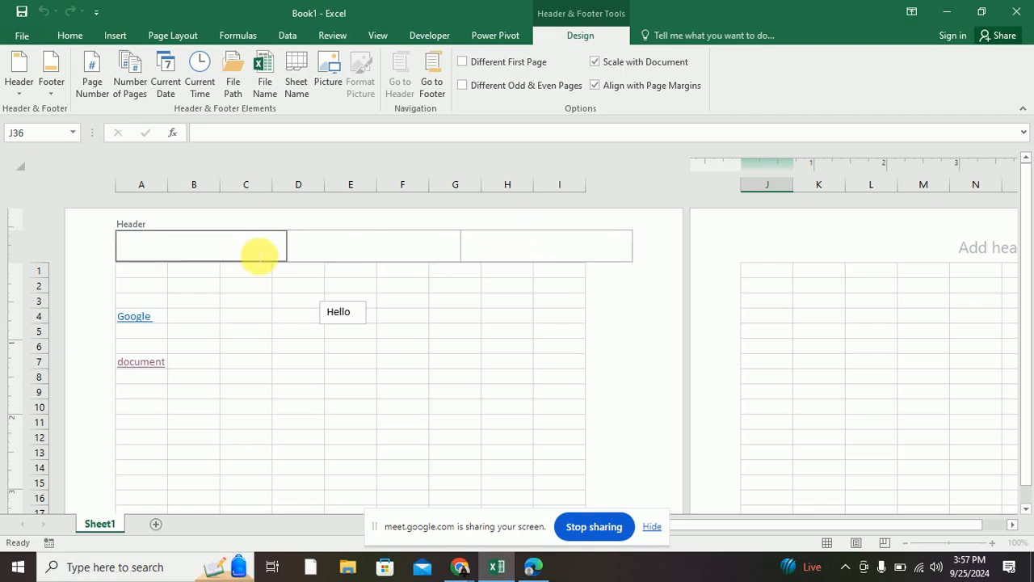
click(401, 249)
click(499, 249)
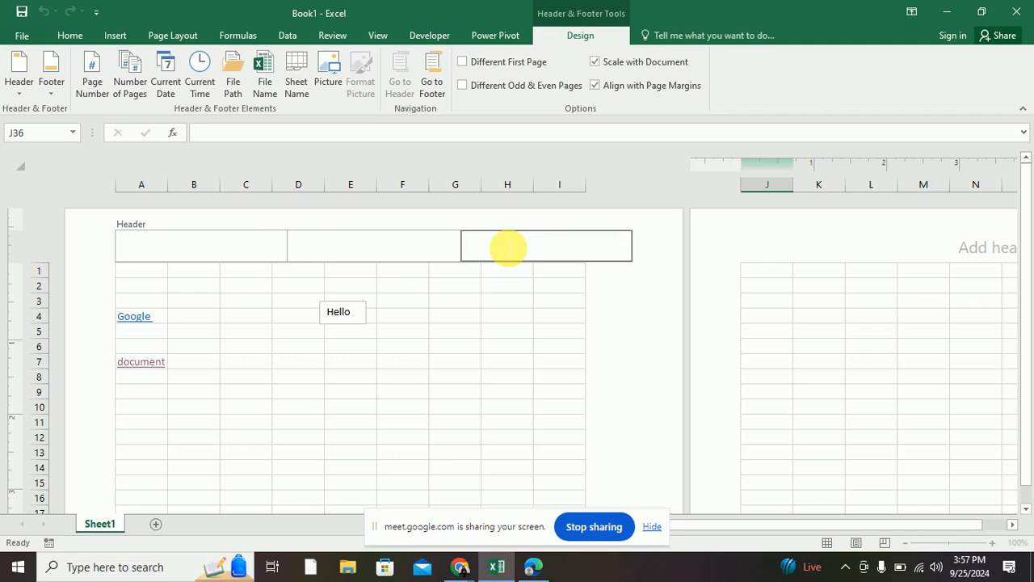
click(200, 249)
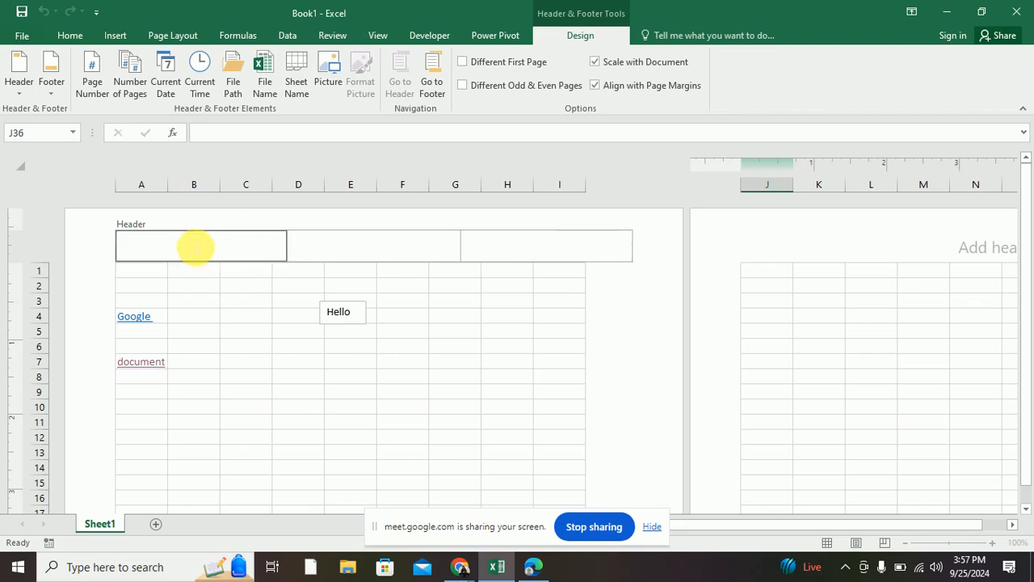
click(388, 244)
Step: Insert the page number field in the header's right section and select the inserted code
click(534, 242)
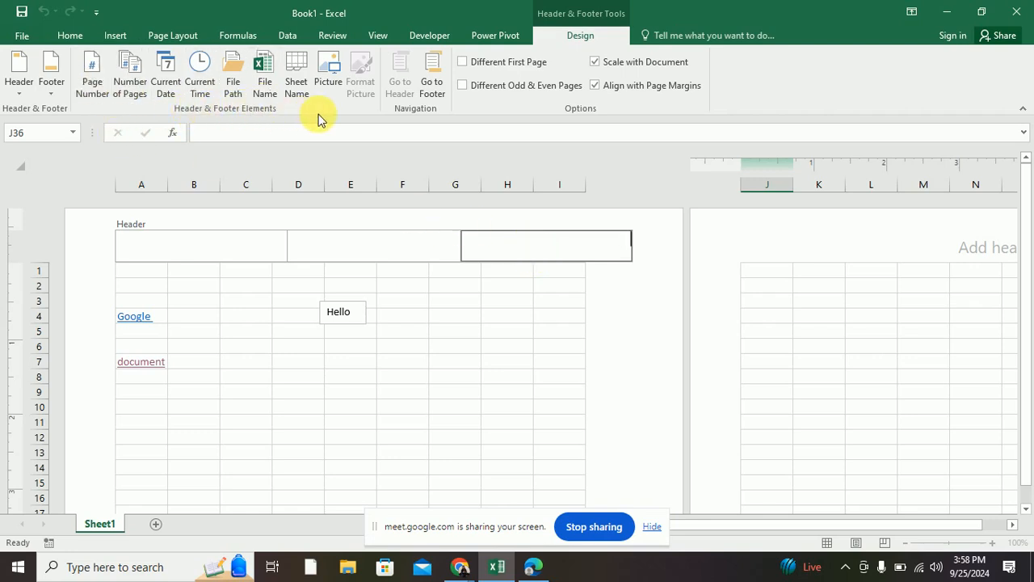
click(92, 94)
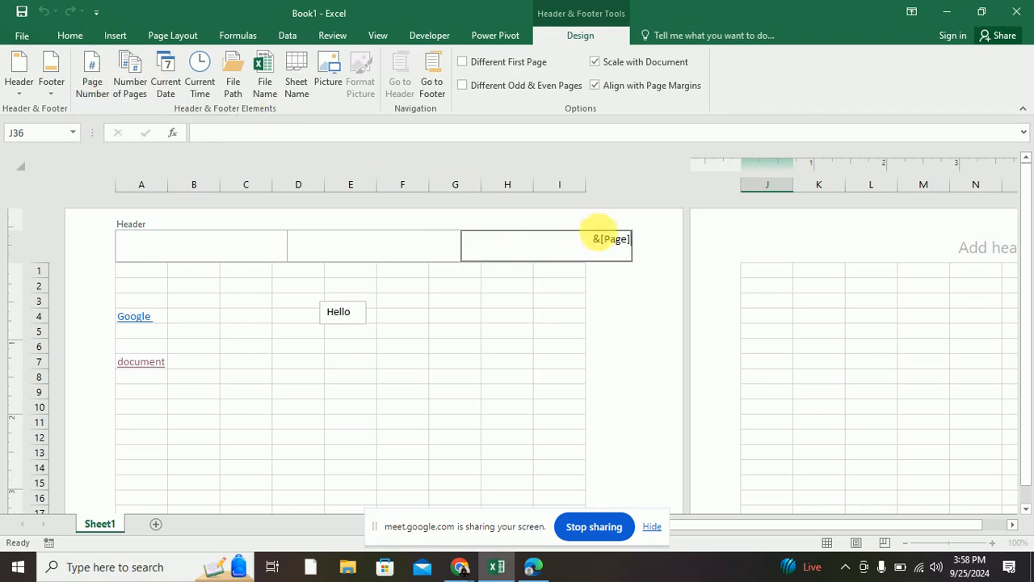
drag(591, 242, 633, 241)
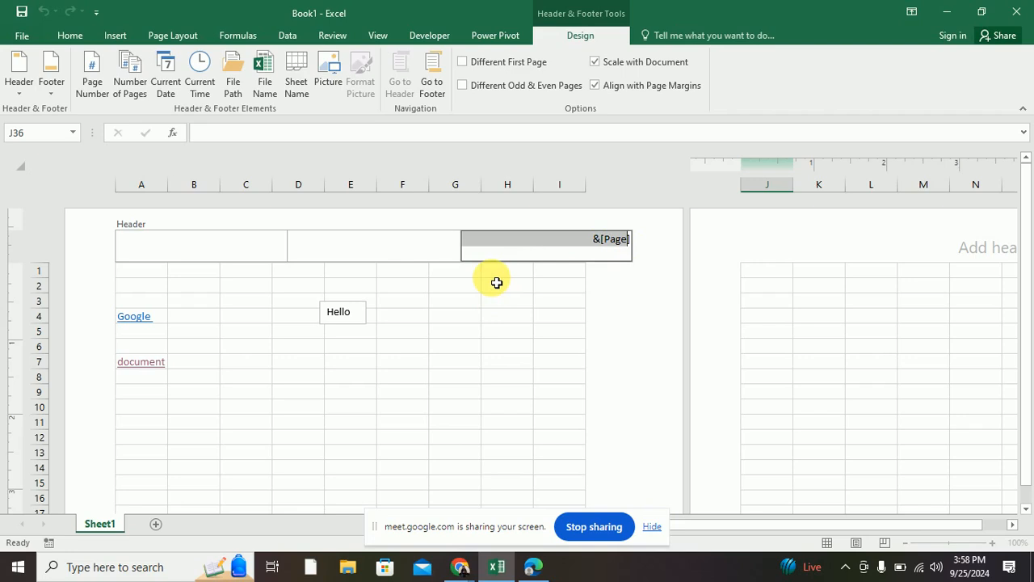
Step: Open Paint and write the text note "Page --- &[page]" near the canvas's upper-left corner
click(153, 571)
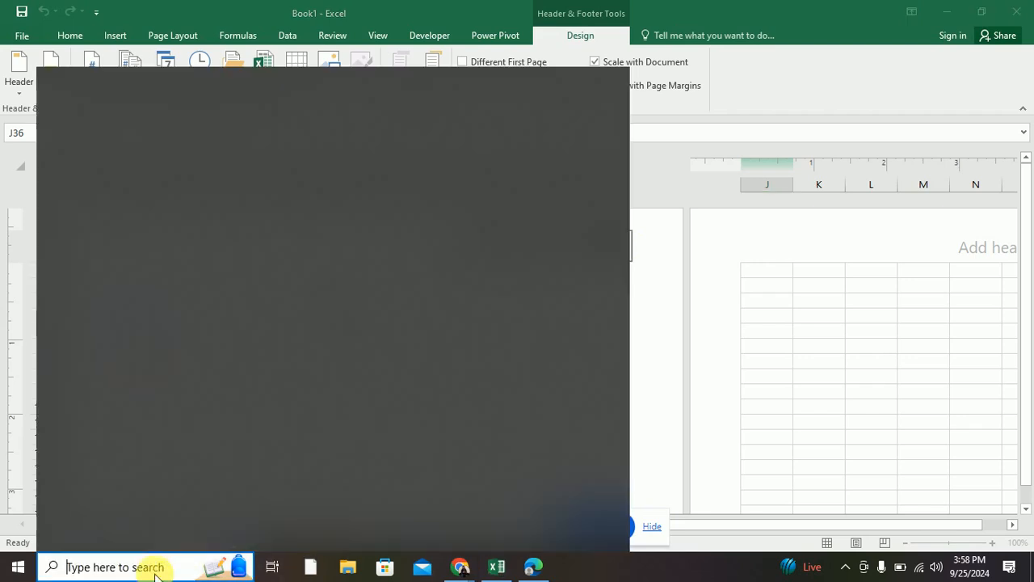
text(pai)
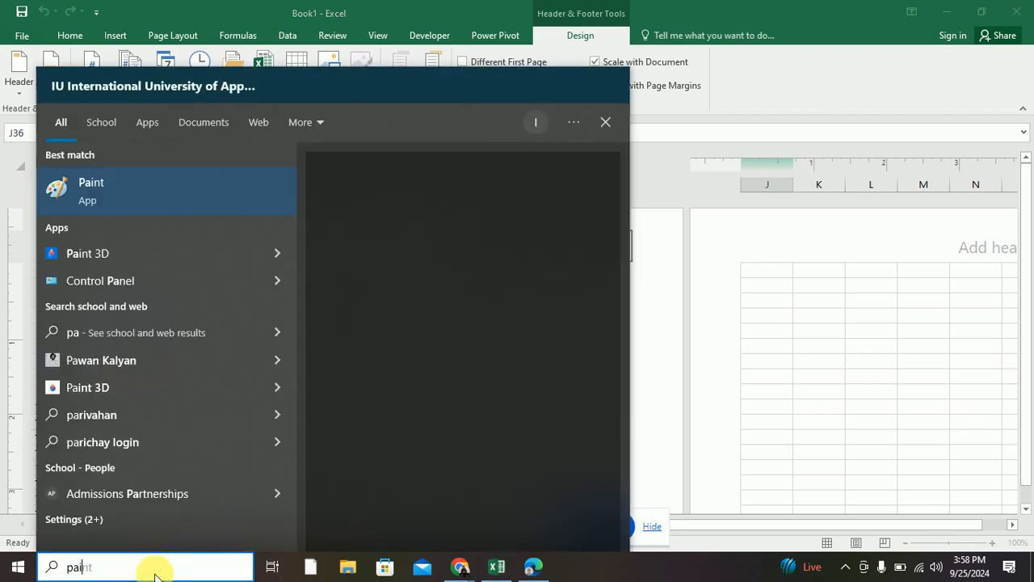
text(nt)
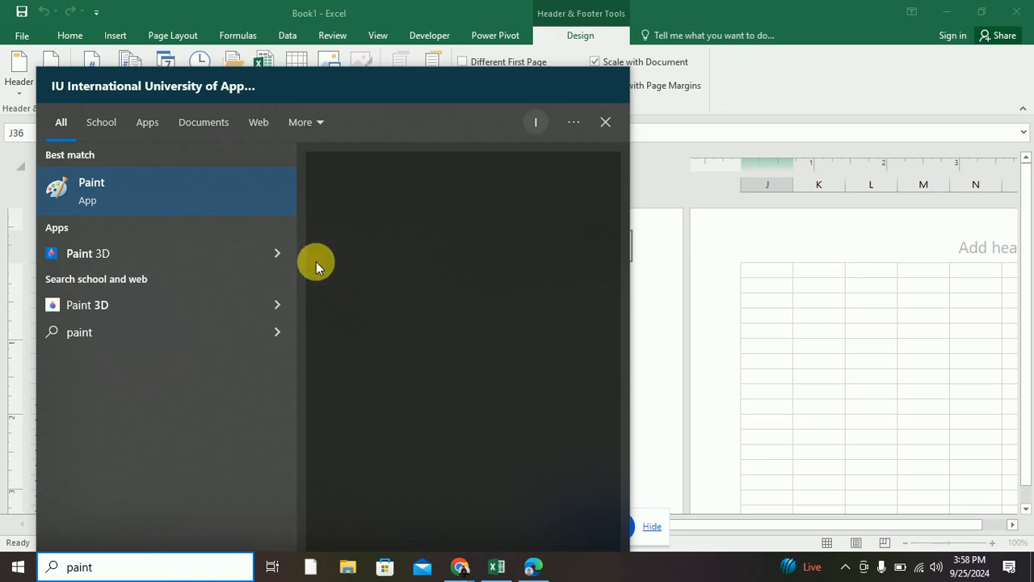
key(Return)
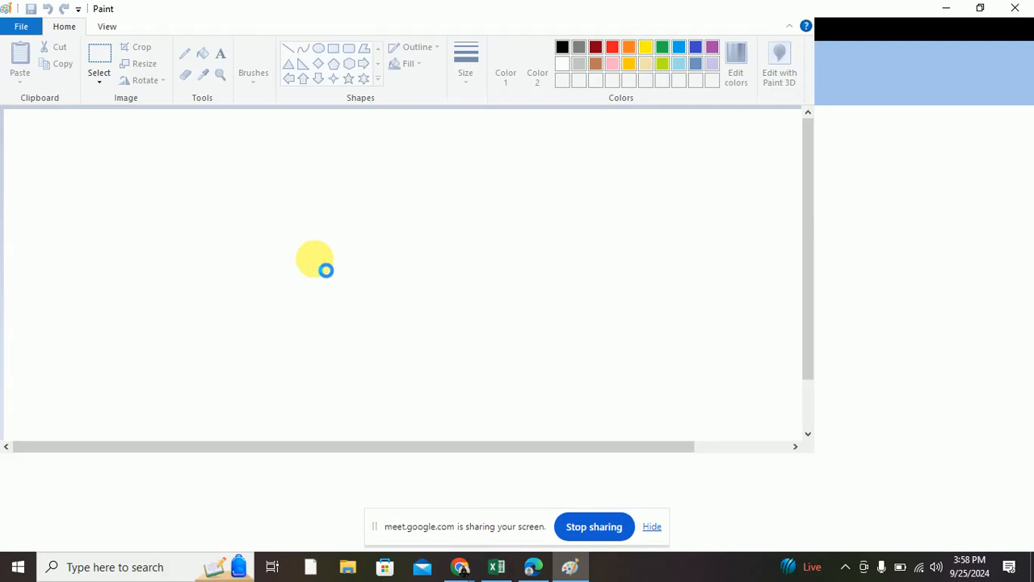
click(221, 53)
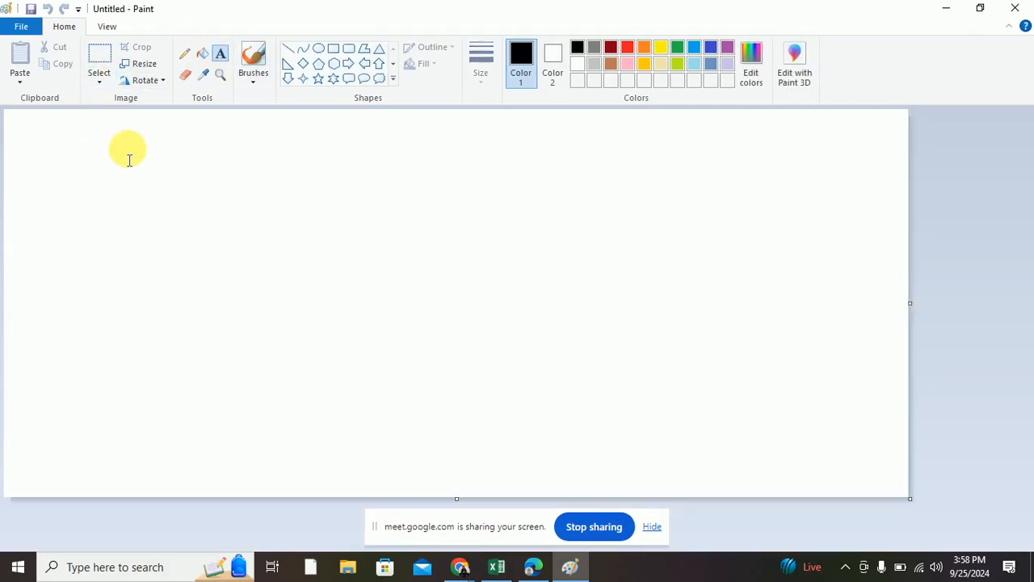
drag(98, 149, 169, 182)
text(Page)
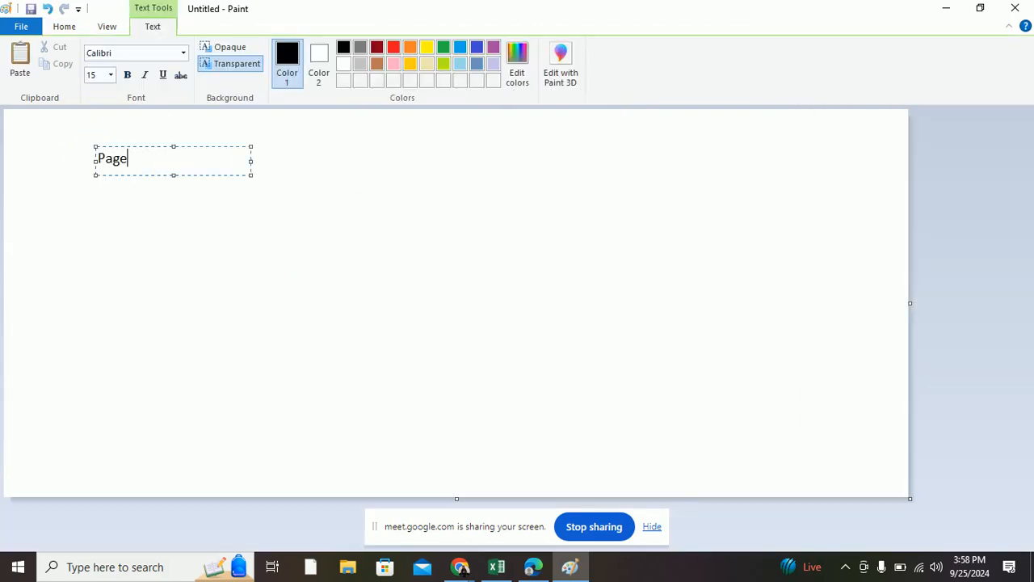
text( --- &[page])
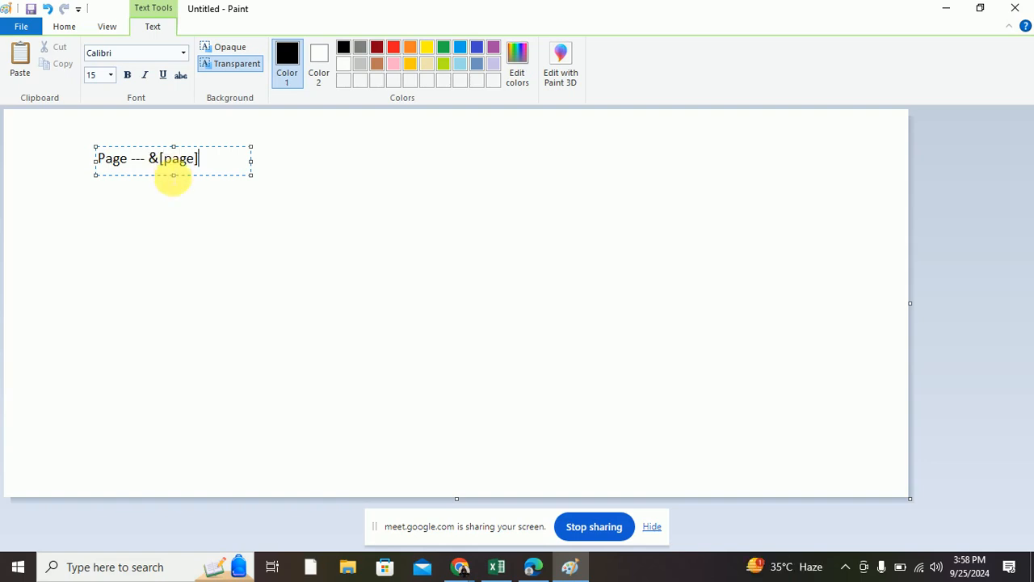
click(251, 243)
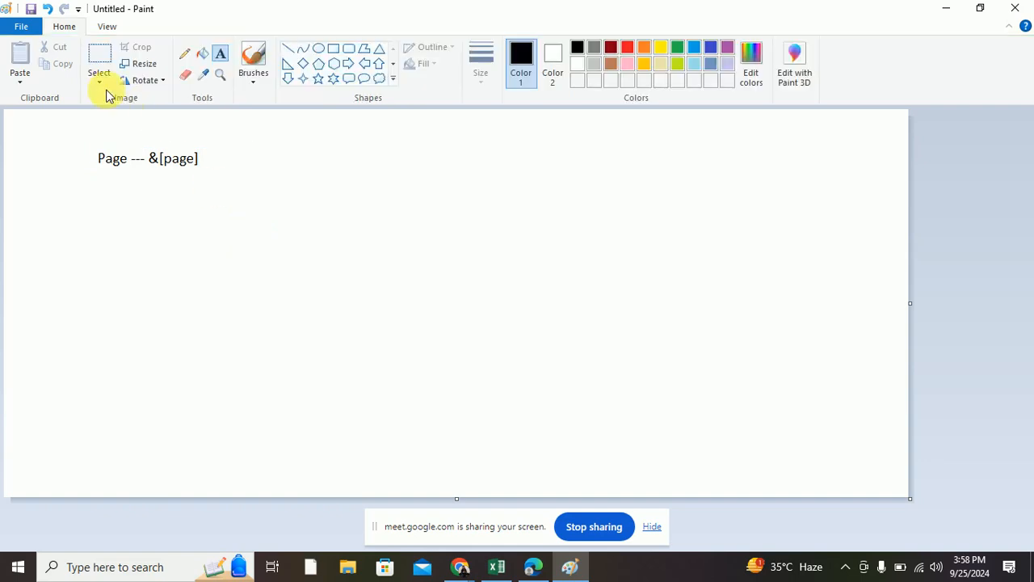
Step: Return to the Excel workbook and append " of " and the number of pages field after the page number in the right header section
key(alt+Tab)
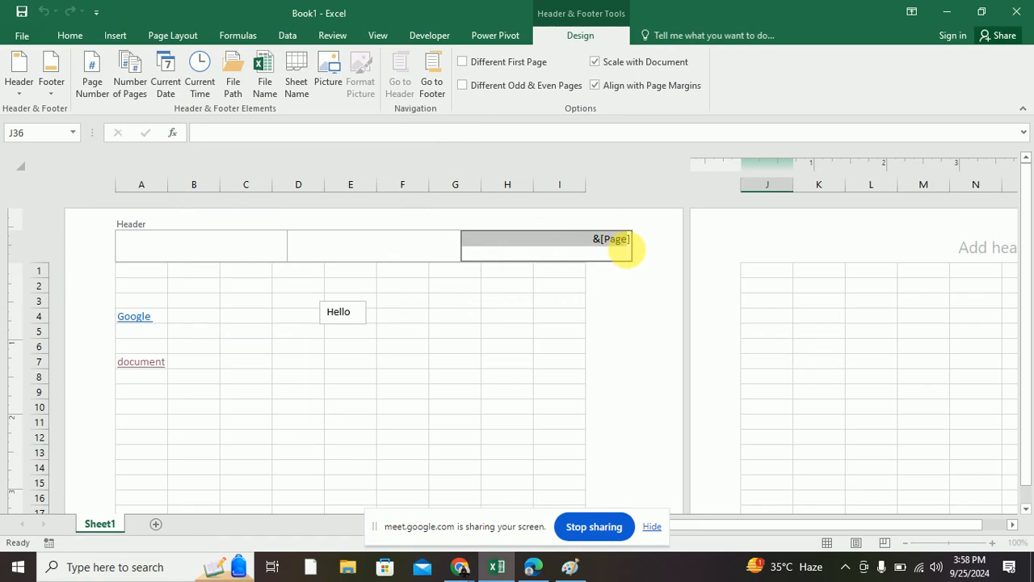
click(629, 242)
click(95, 101)
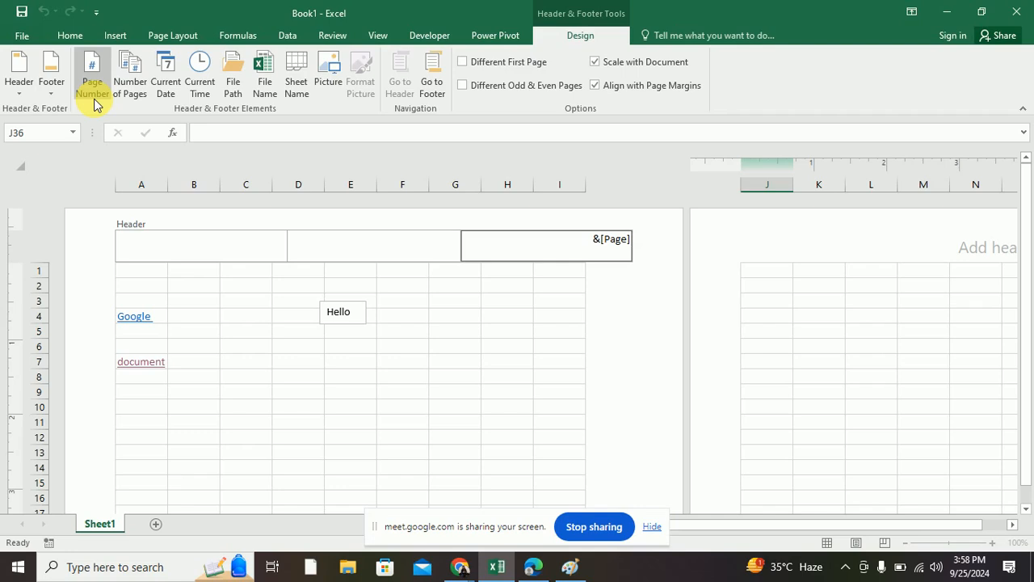
text(of)
click(125, 68)
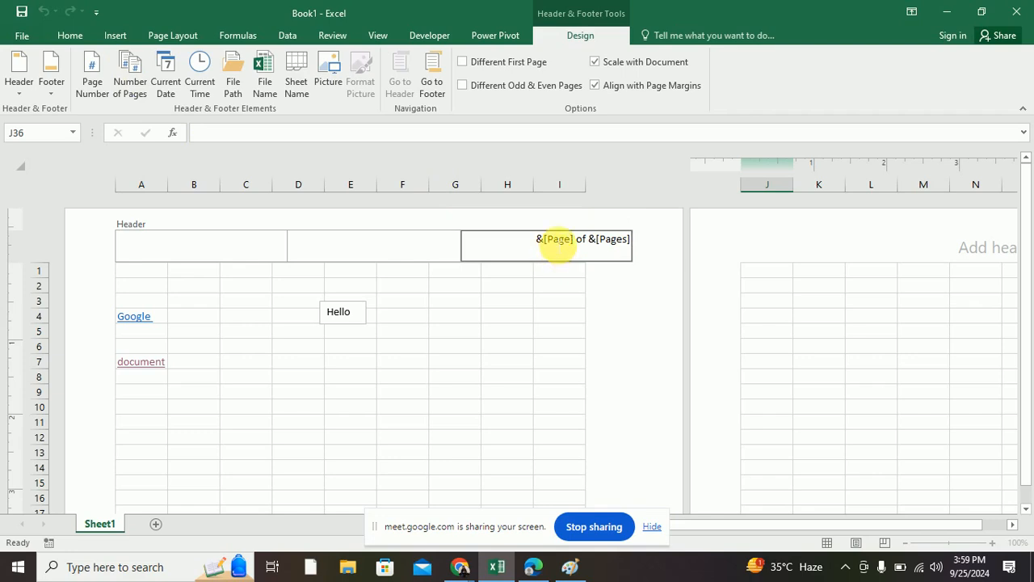
click(390, 251)
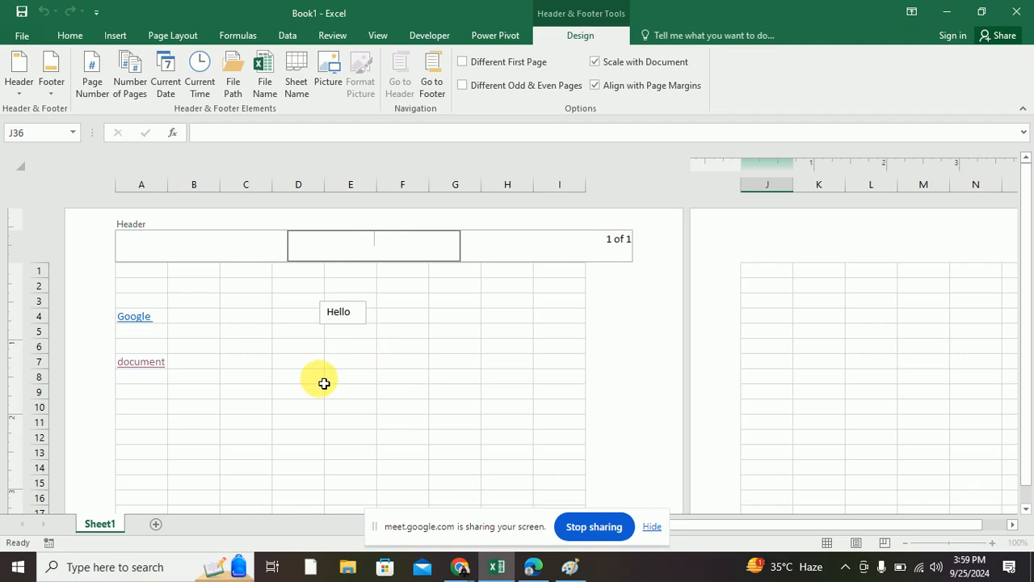
Step: Insert the current date and current time, separated by a colon, in the header's left section
click(146, 253)
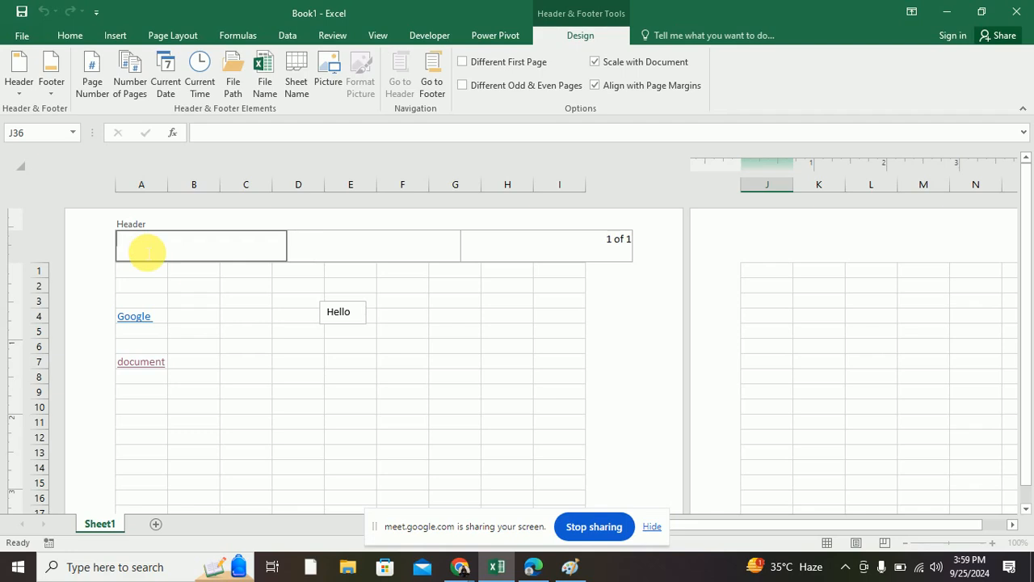
click(172, 86)
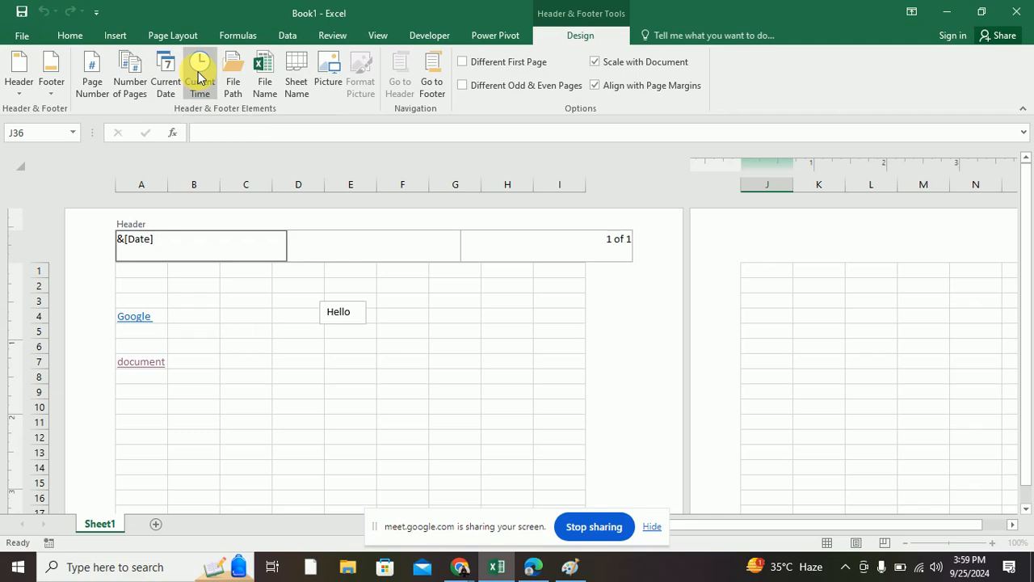
click(200, 81)
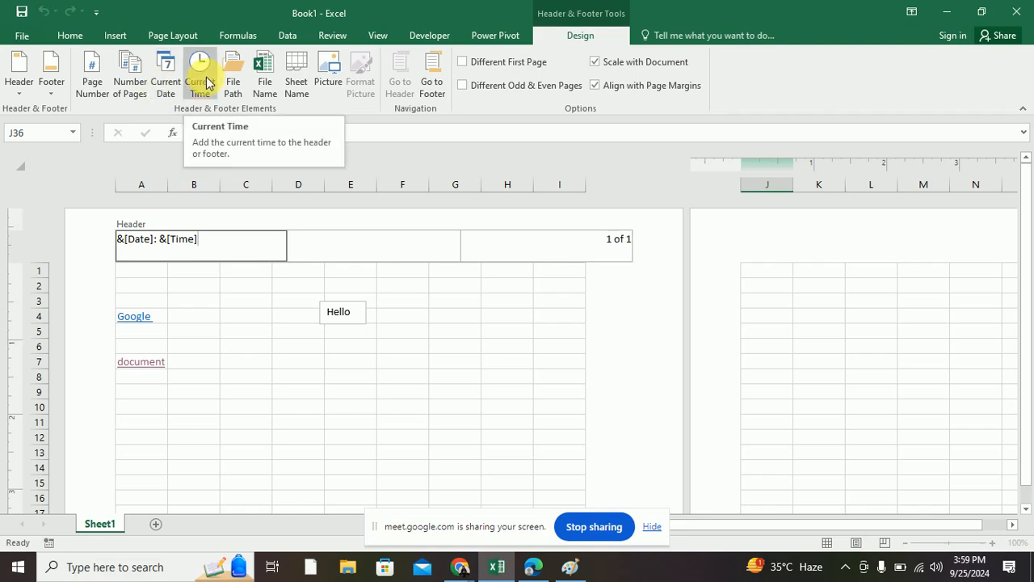
click(343, 241)
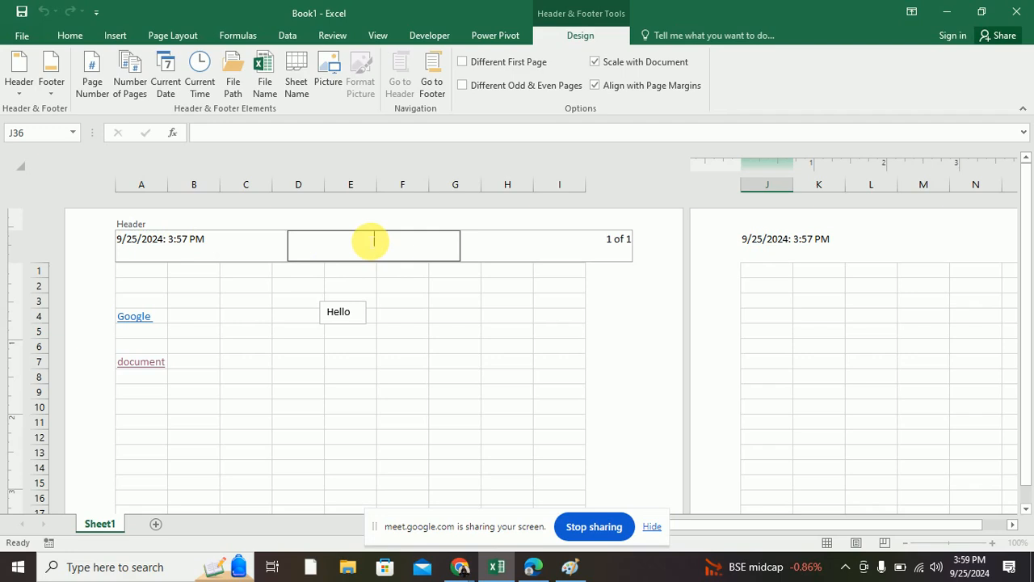
Step: Insert the file name field in the header's center section and check how it displays on the page
click(266, 85)
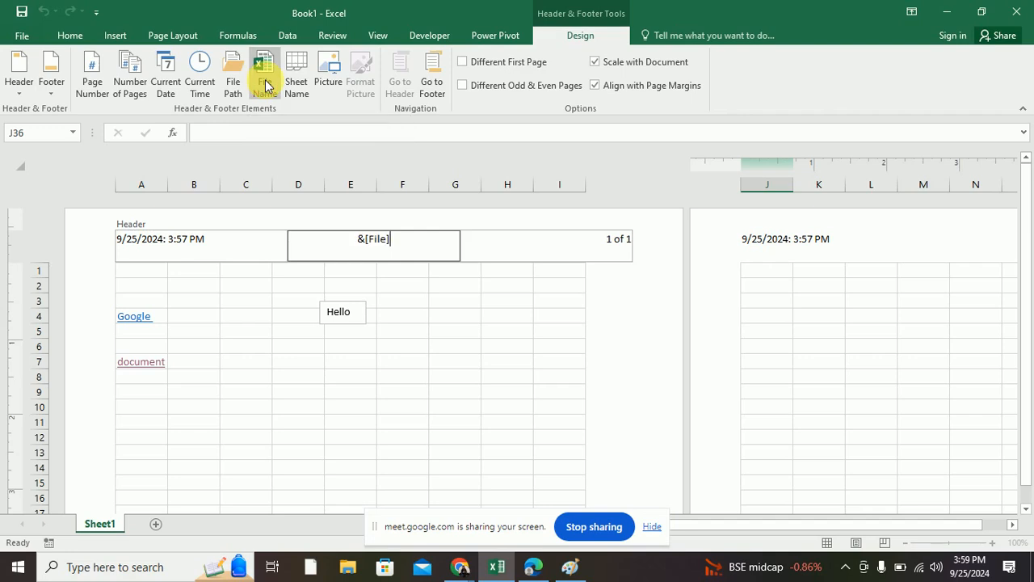
click(401, 276)
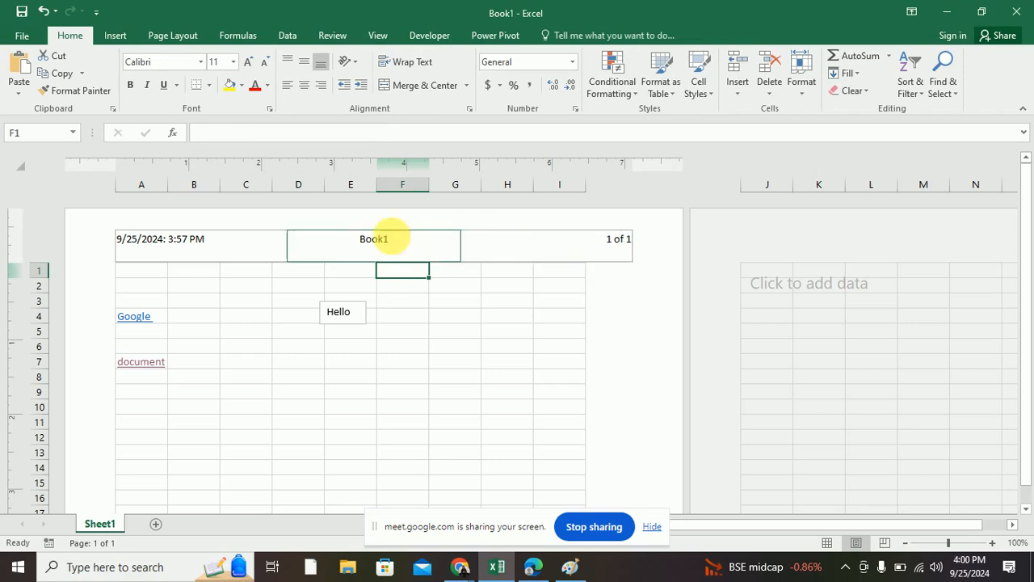
click(392, 237)
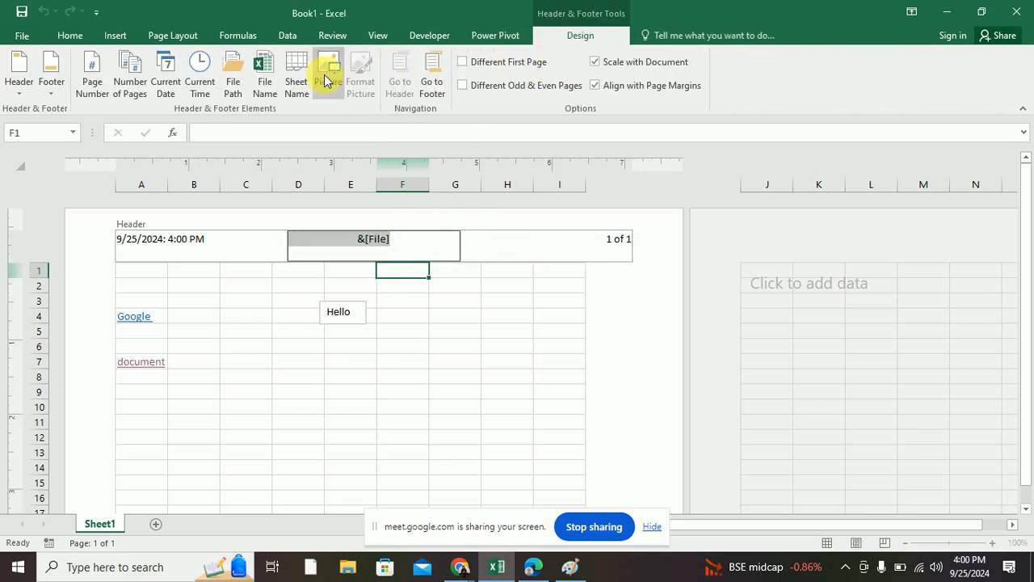
Step: Start a new line in the header's left section and search Bing online pictures for "umbrella" to insert there
click(228, 252)
click(229, 253)
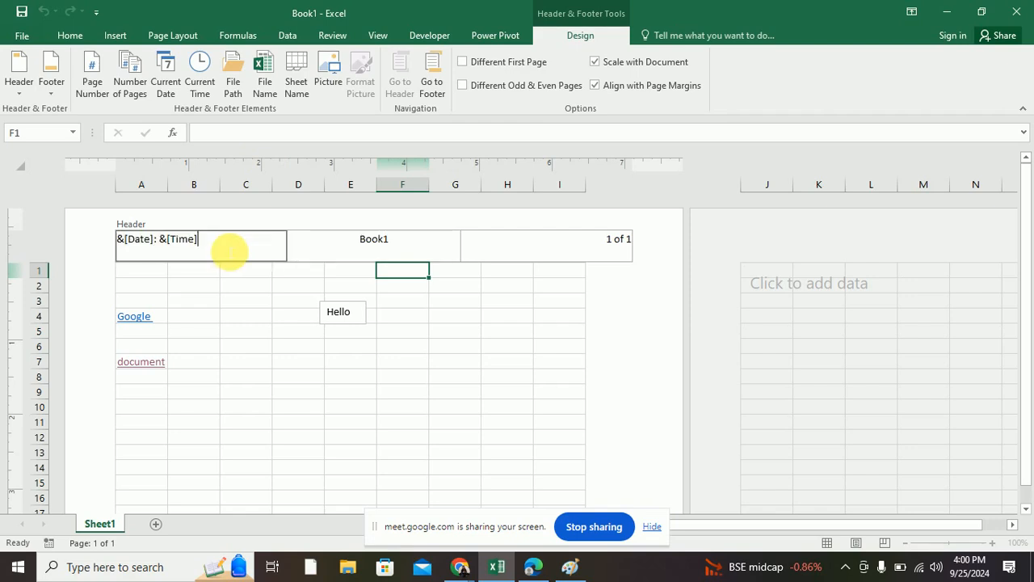
key(Return)
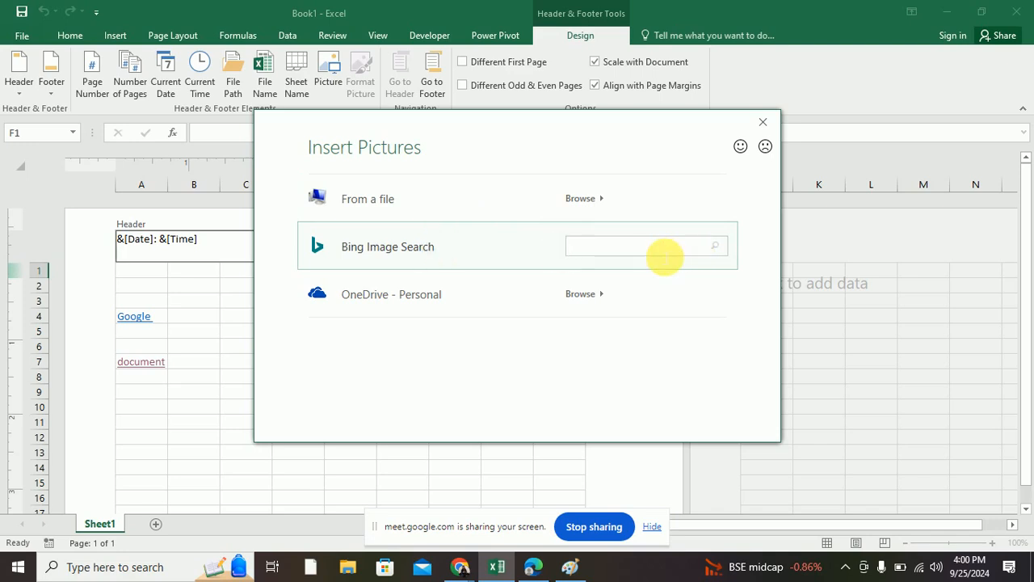
click(660, 252)
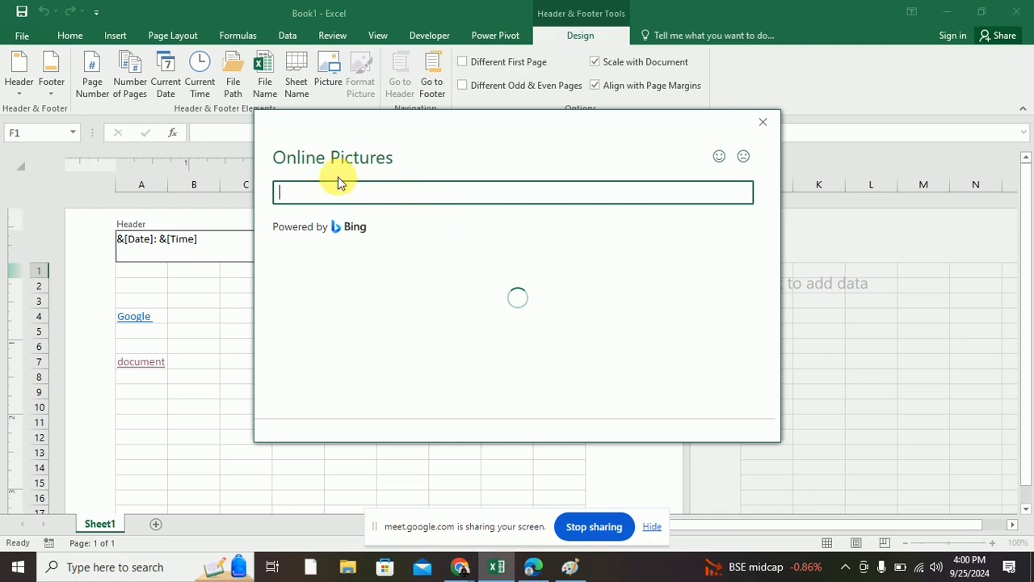
text(umbrella)
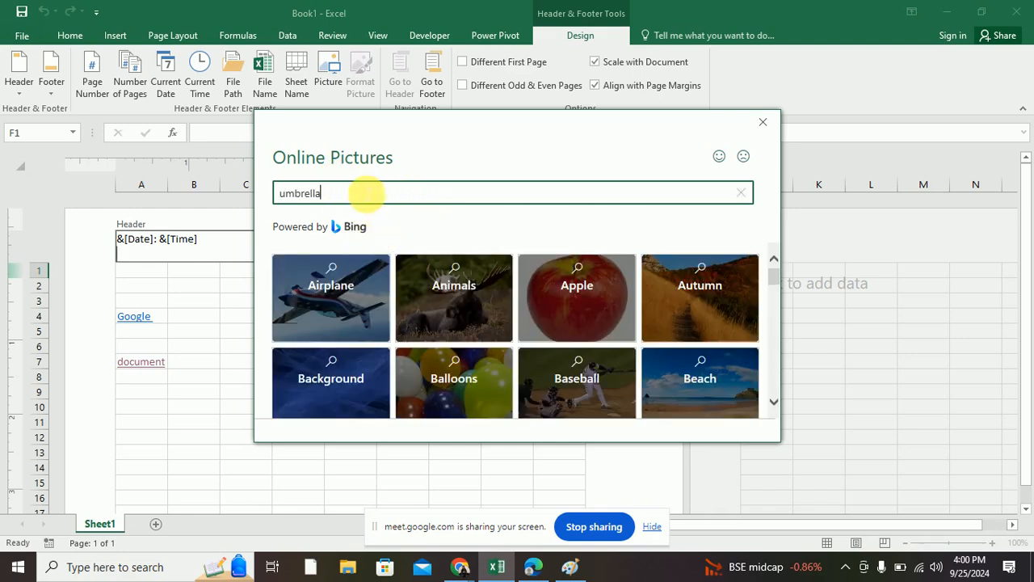
scroll(557, 291, down, 1)
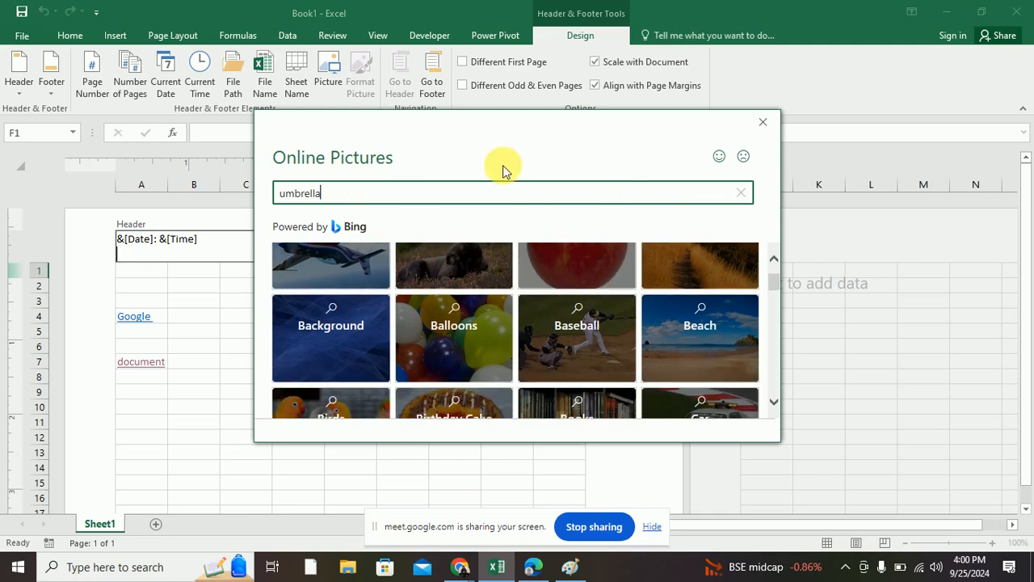
key(Return)
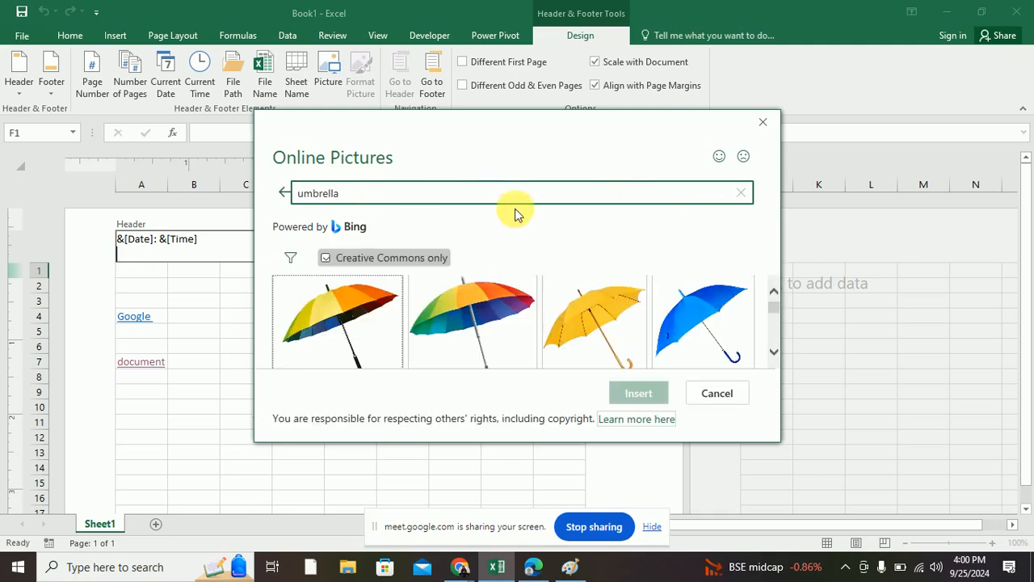
Step: Insert the yellow umbrella picture into the header's left section and leave header editing to show it on the sheet
click(619, 314)
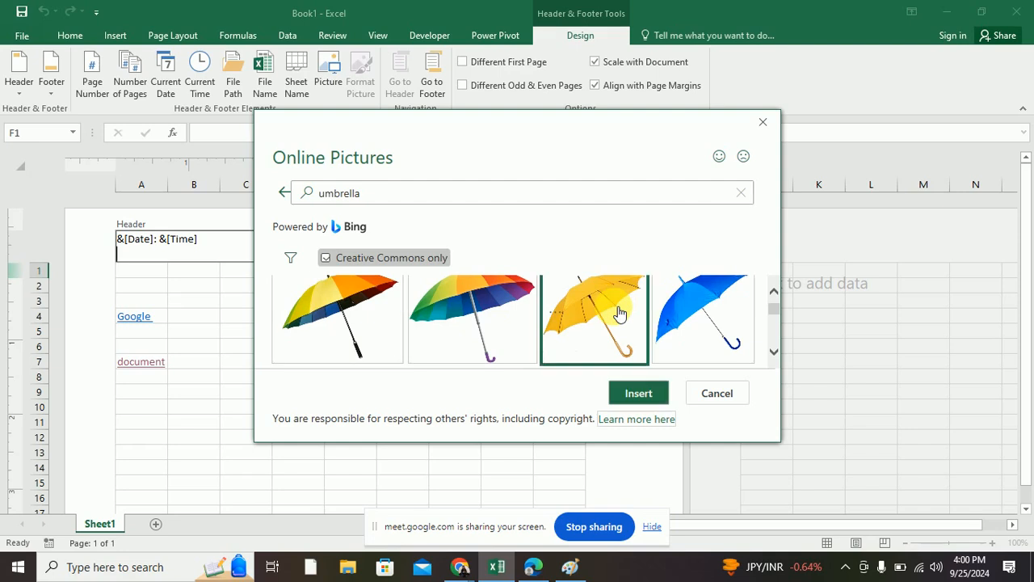
click(638, 392)
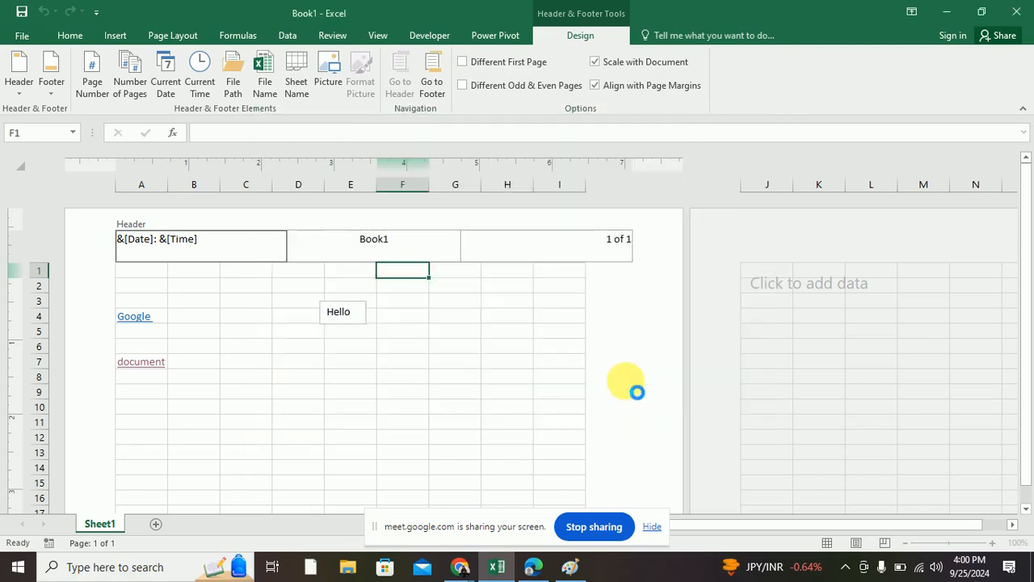
click(192, 260)
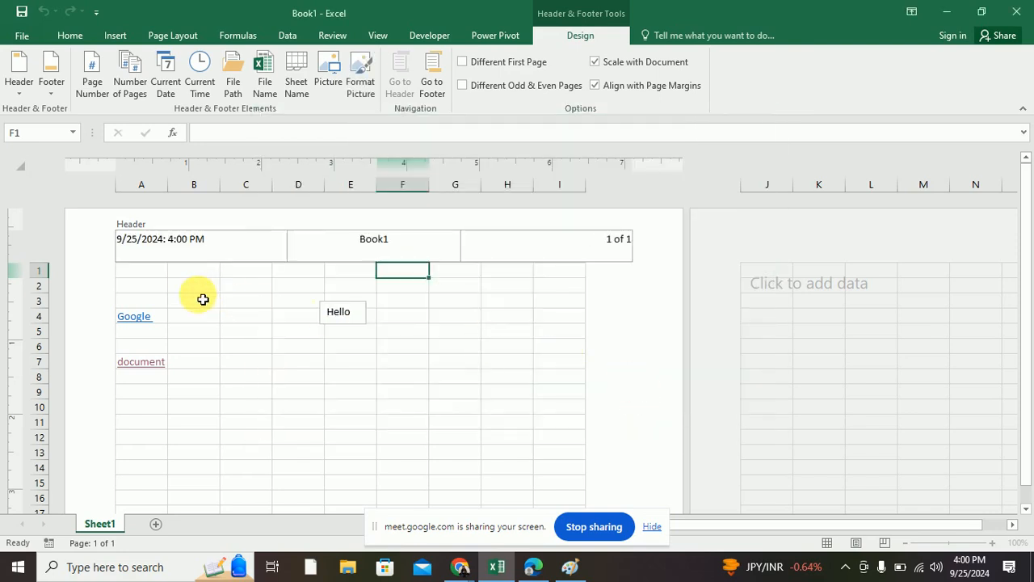
click(194, 303)
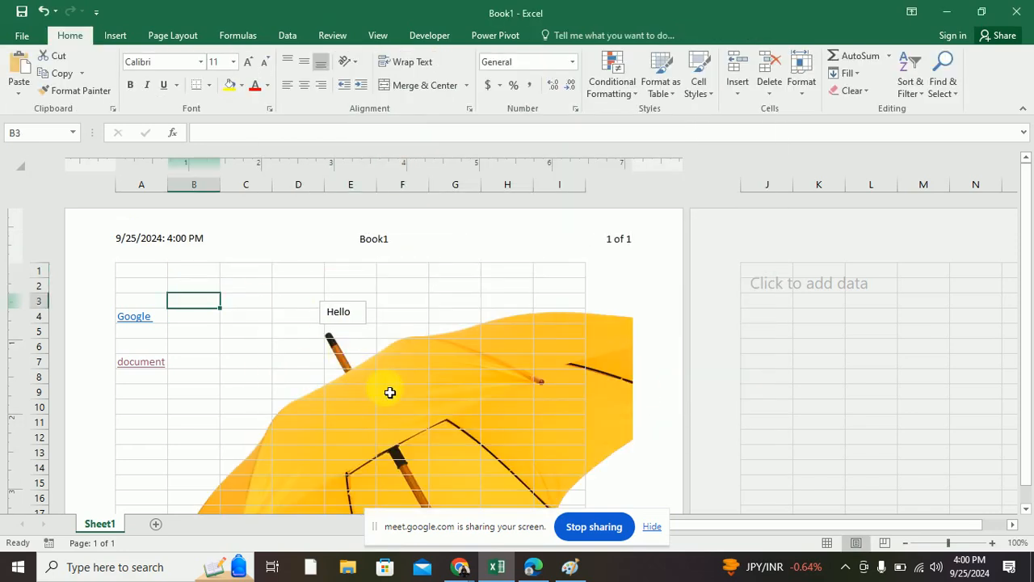
click(472, 424)
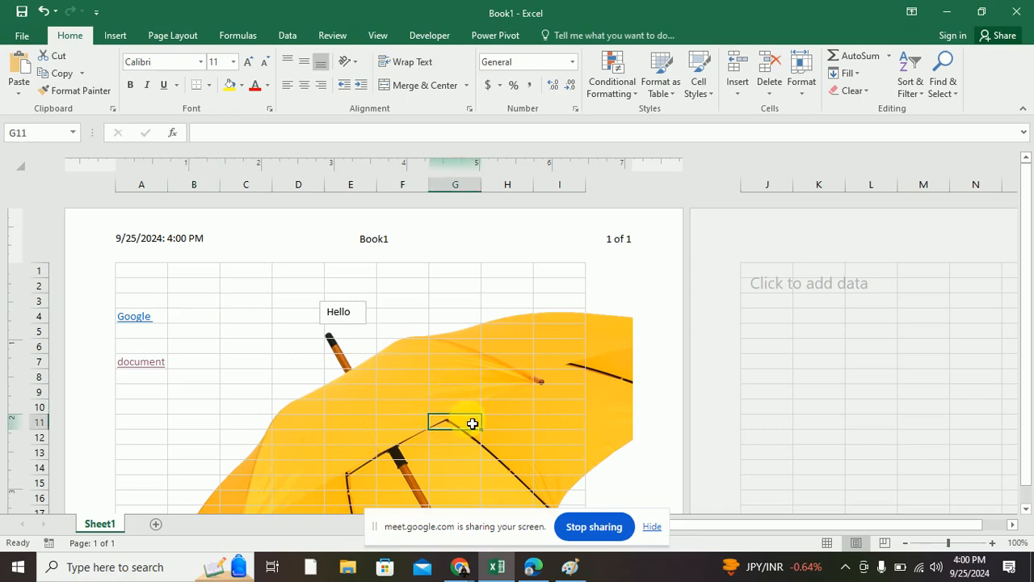
Step: Format the umbrella picture in the header's left section, setting its scale height to 50 % with the aspect ratio locked
click(155, 257)
drag(168, 257, 125, 255)
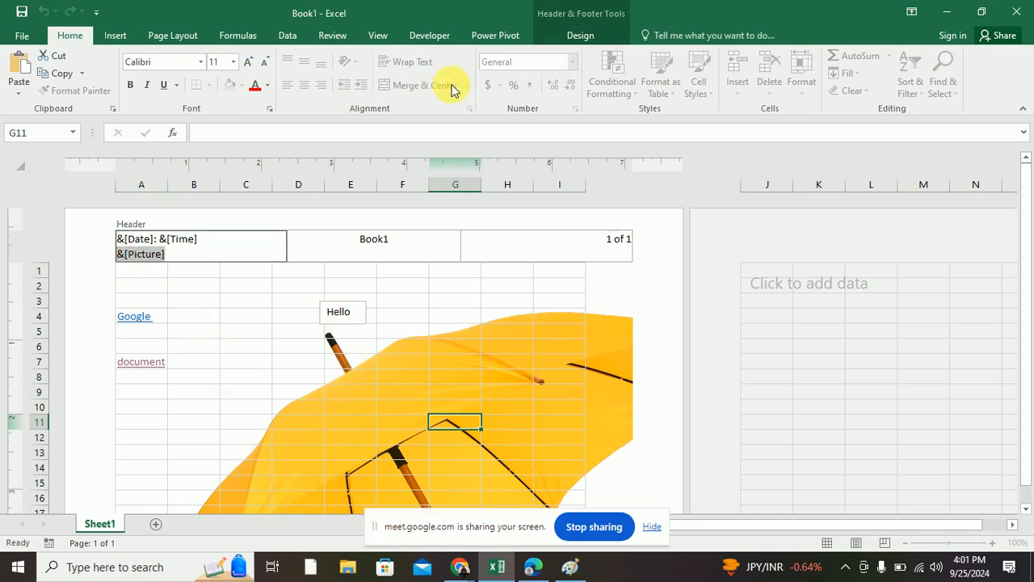
click(560, 38)
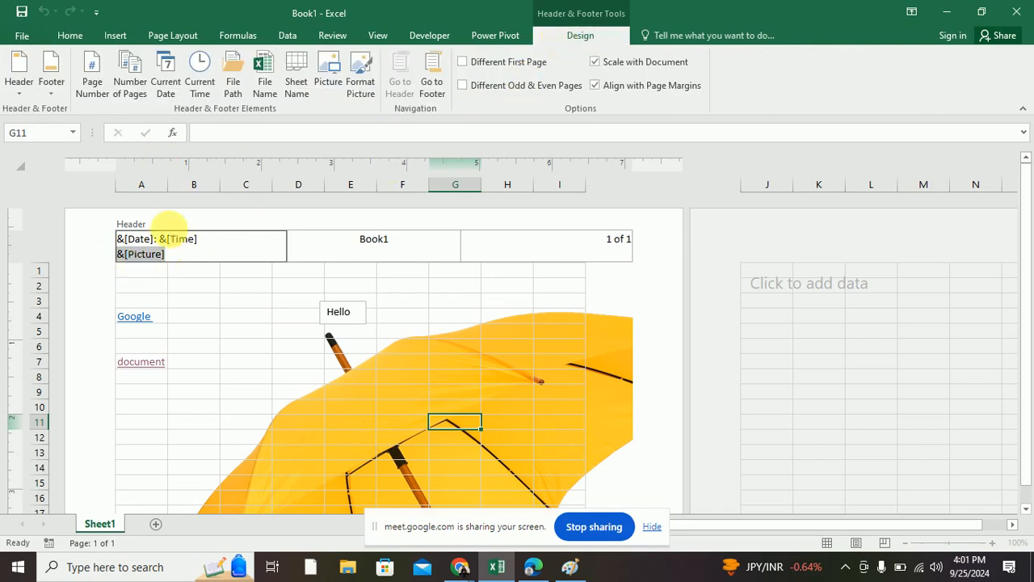
click(360, 81)
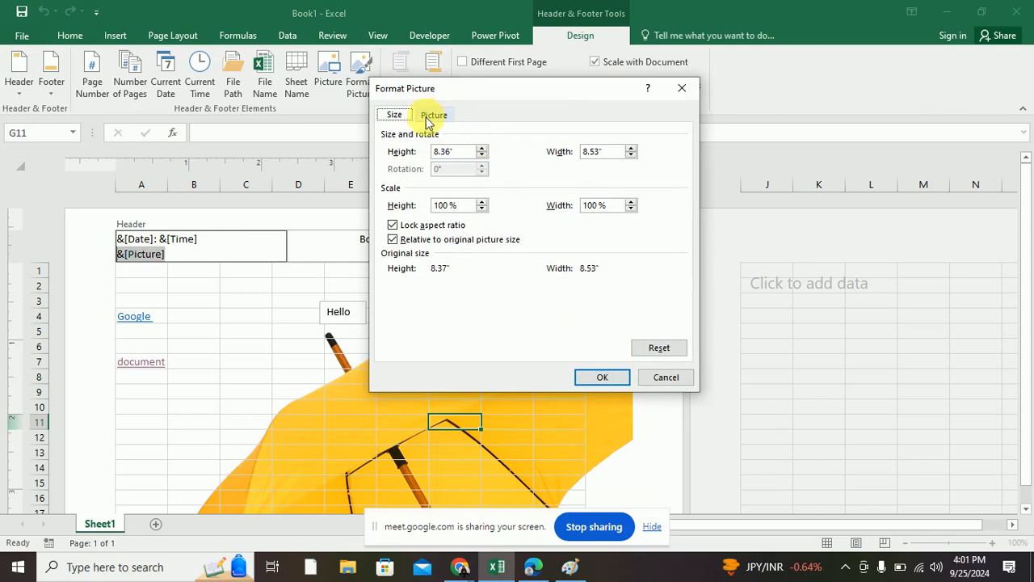
drag(466, 88, 471, 133)
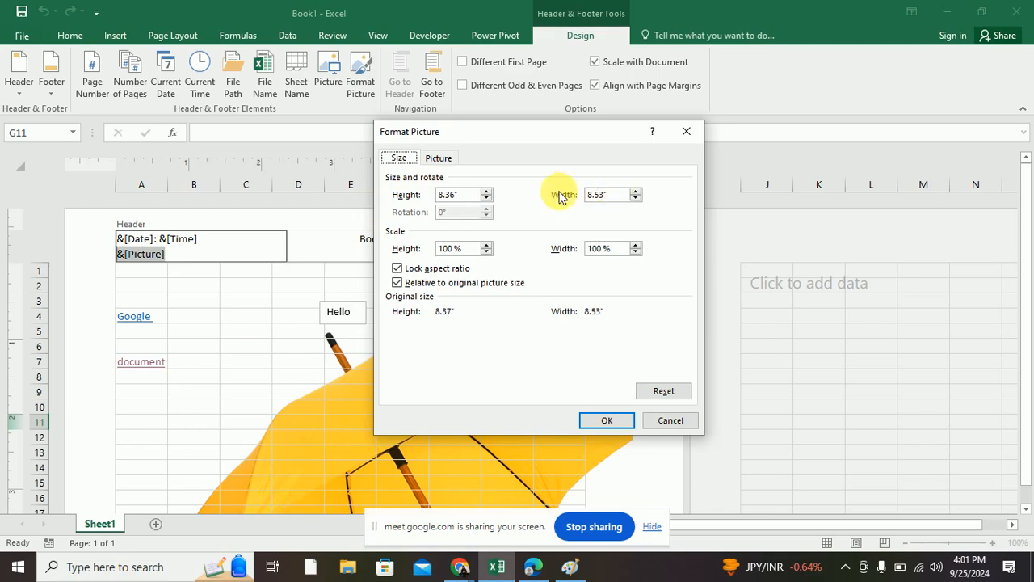
click(439, 159)
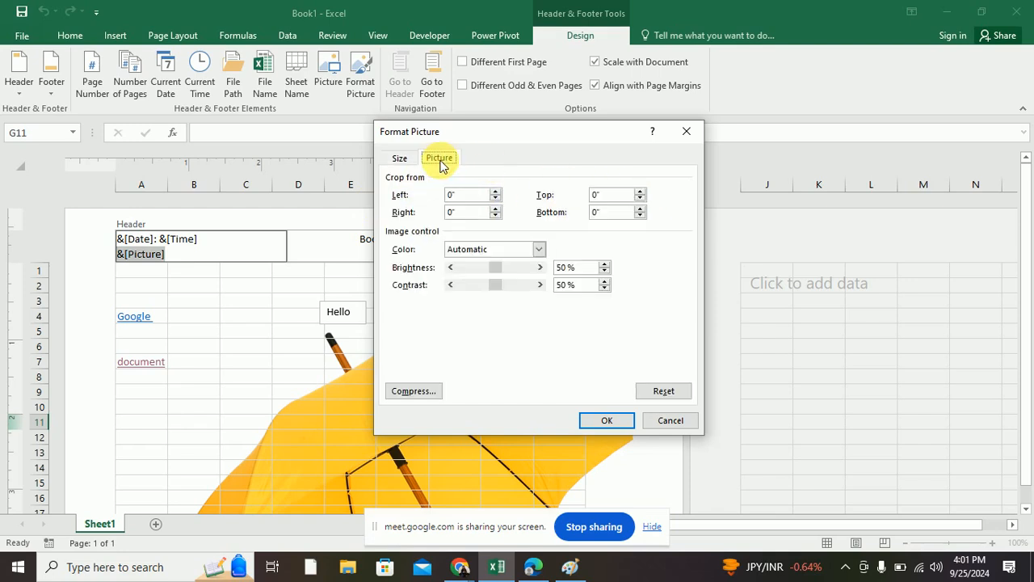
click(398, 158)
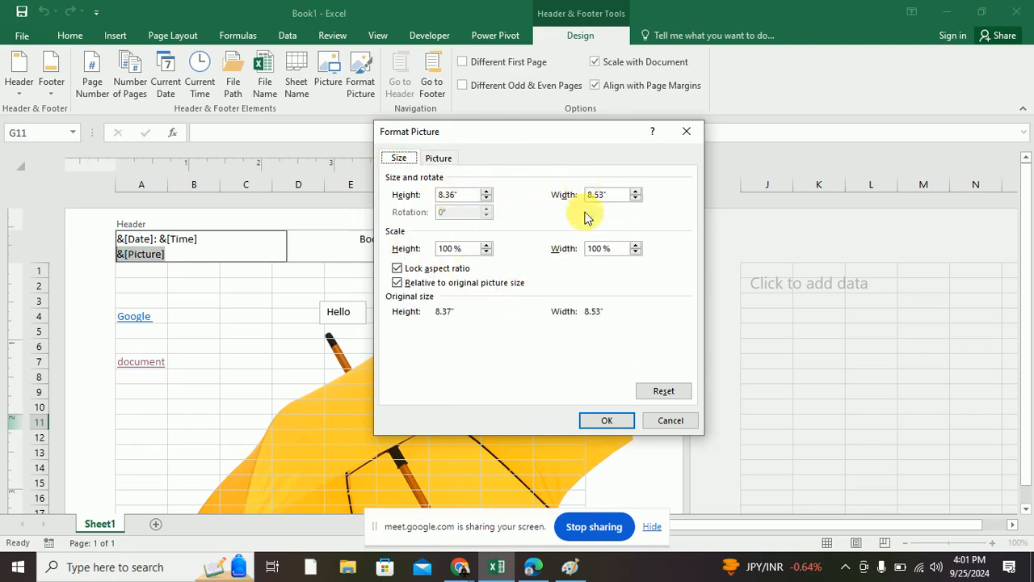
click(486, 254)
click(485, 254)
click(486, 253)
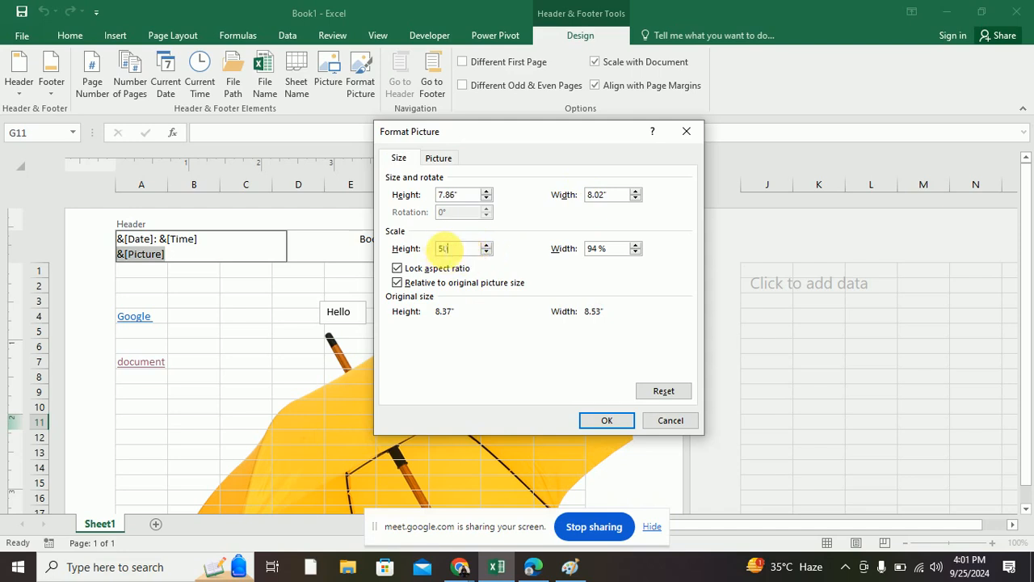
click(606, 419)
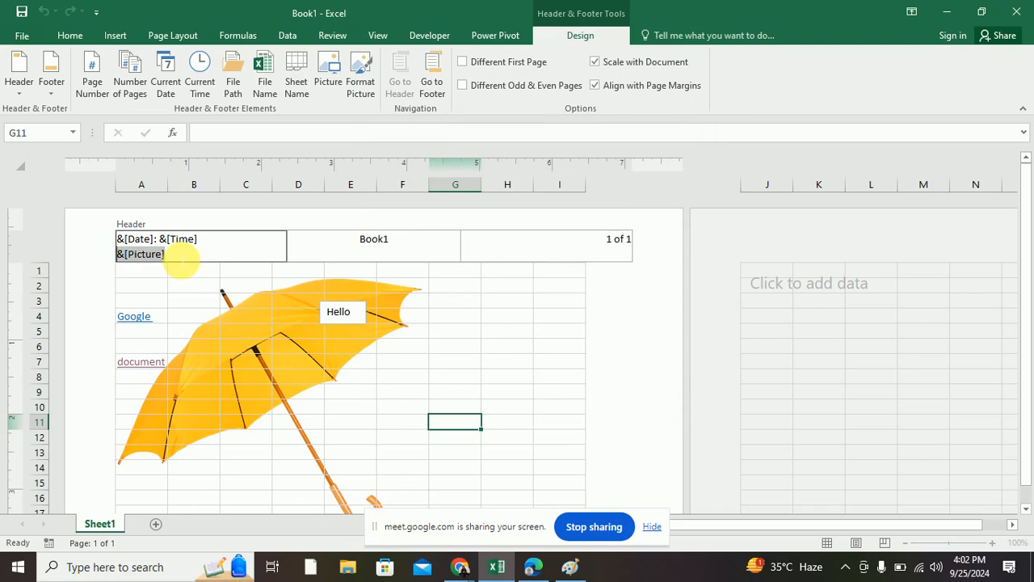
Step: Delete the picture code from the header's left section and review the three header sections
key(Delete)
click(505, 304)
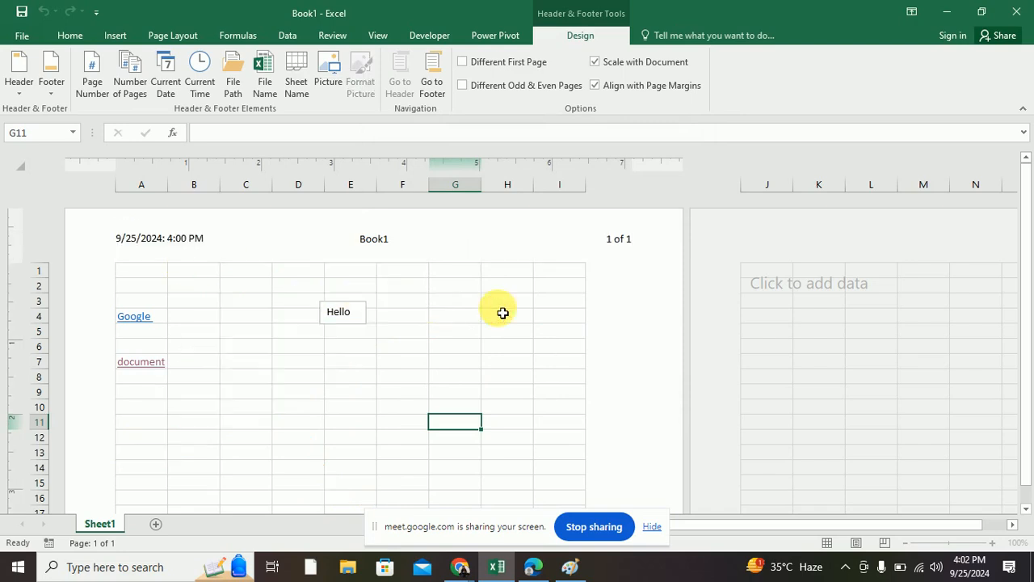
click(157, 241)
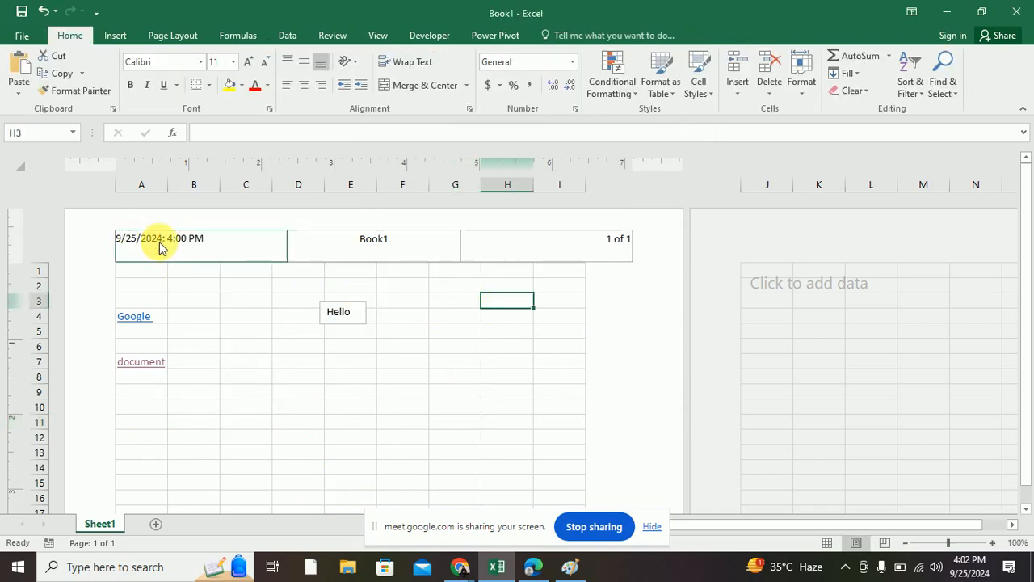
click(446, 257)
click(582, 253)
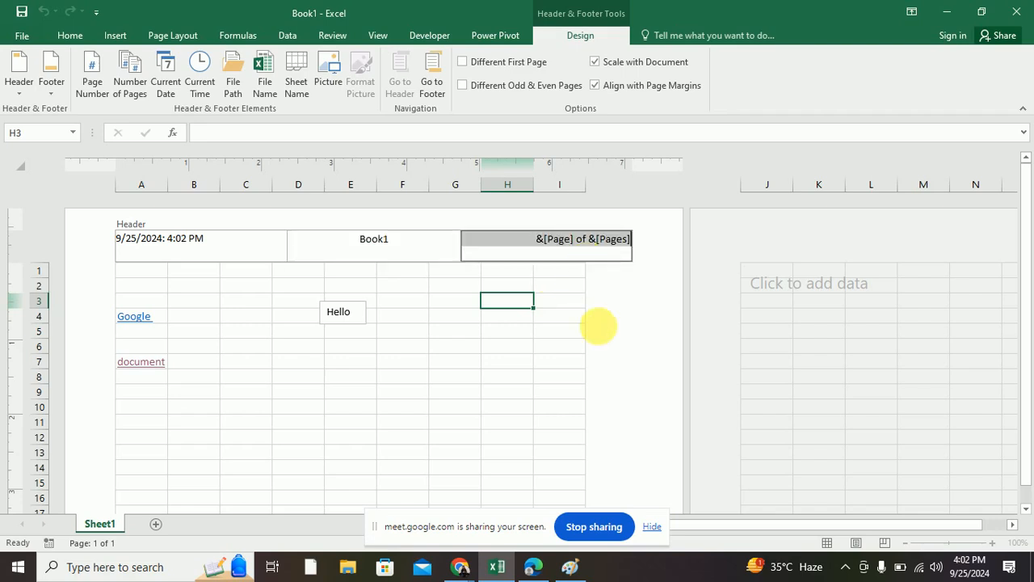
Step: Go to the page footer and insert the sheet name field in its left section
click(769, 325)
scroll(692, 337, down, 12)
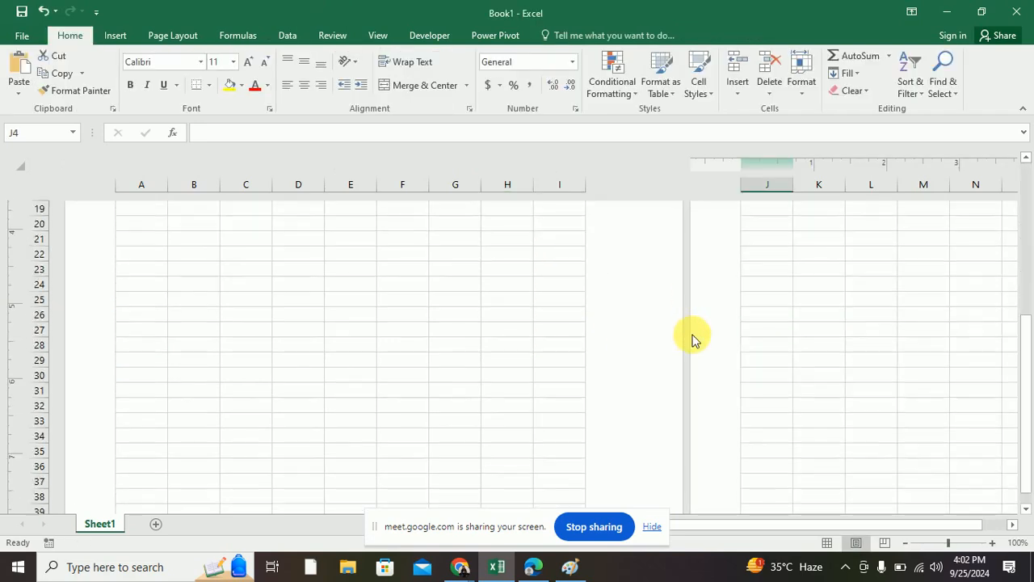
click(359, 341)
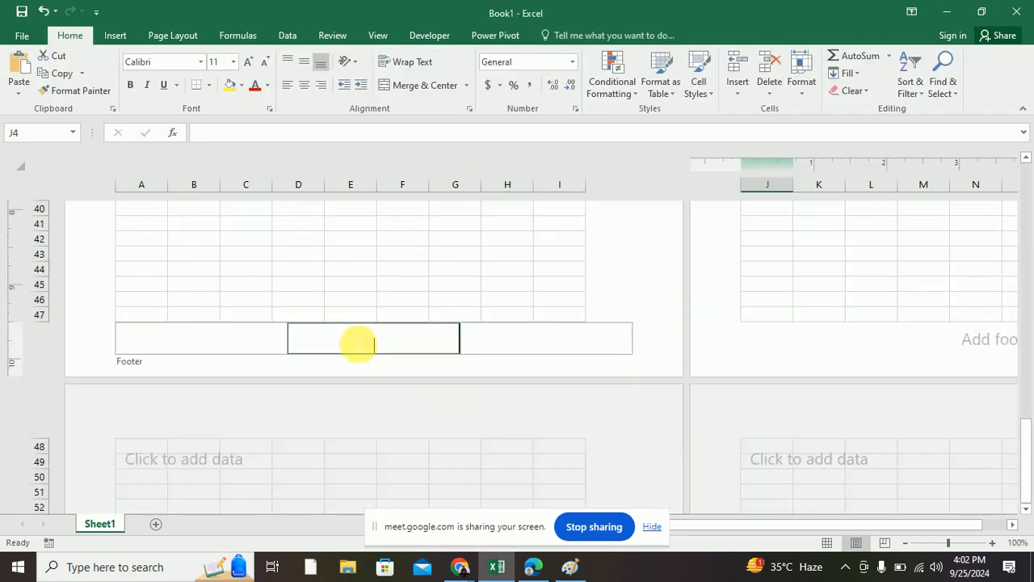
click(199, 334)
click(387, 346)
click(549, 353)
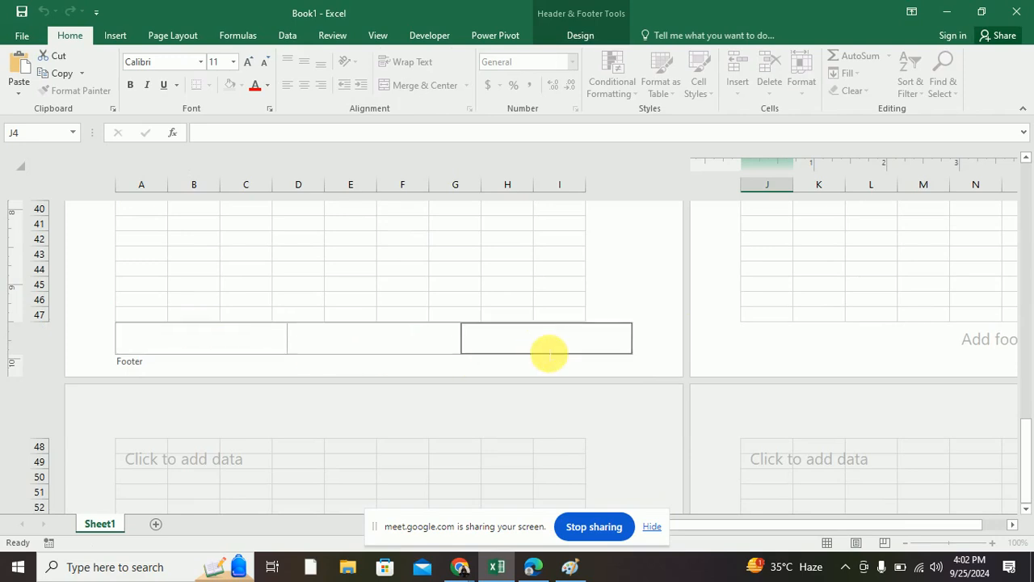
click(379, 346)
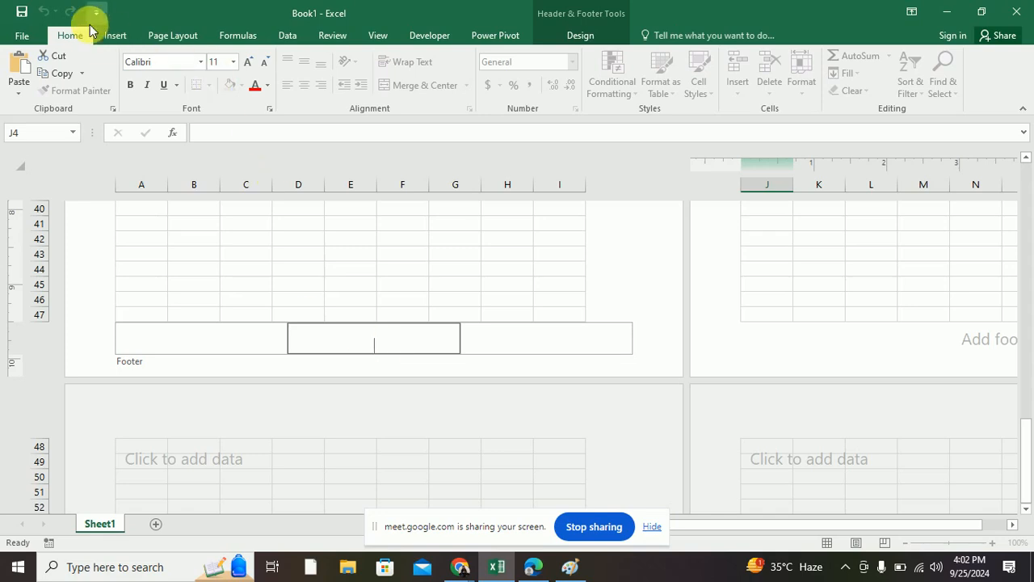
click(115, 36)
click(584, 35)
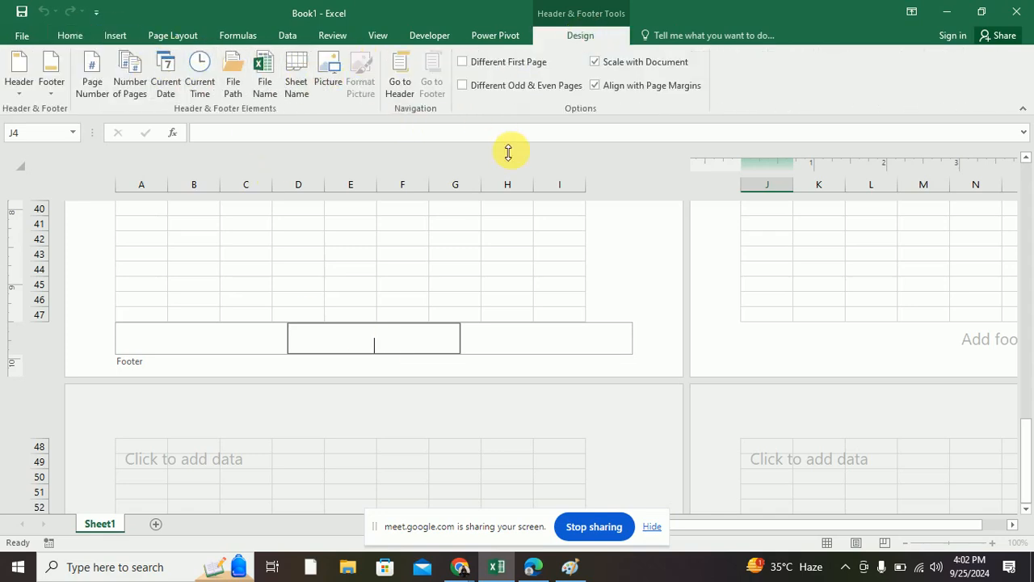
click(191, 339)
click(297, 81)
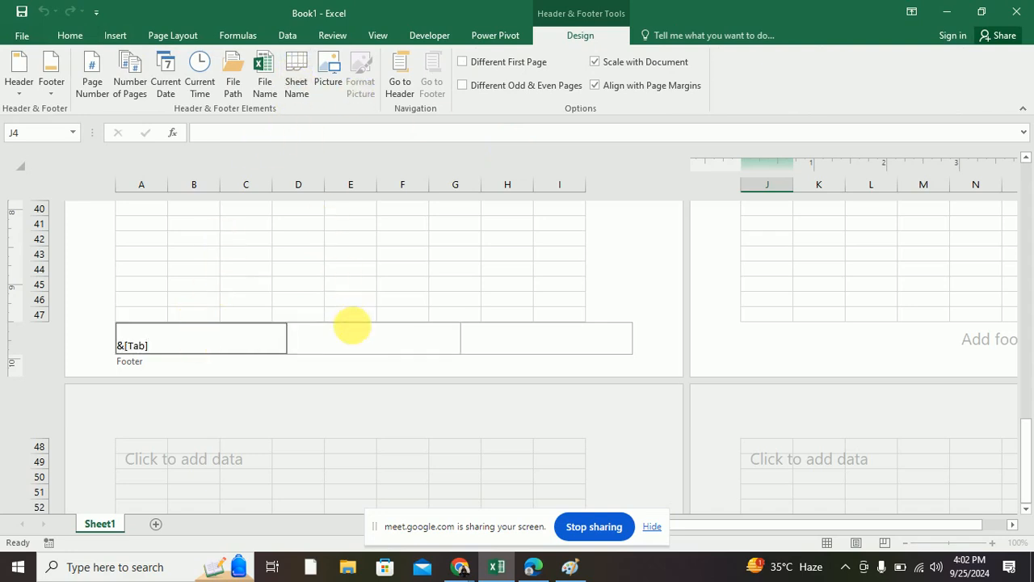
Step: Insert the file path field in the footer's right section
click(359, 336)
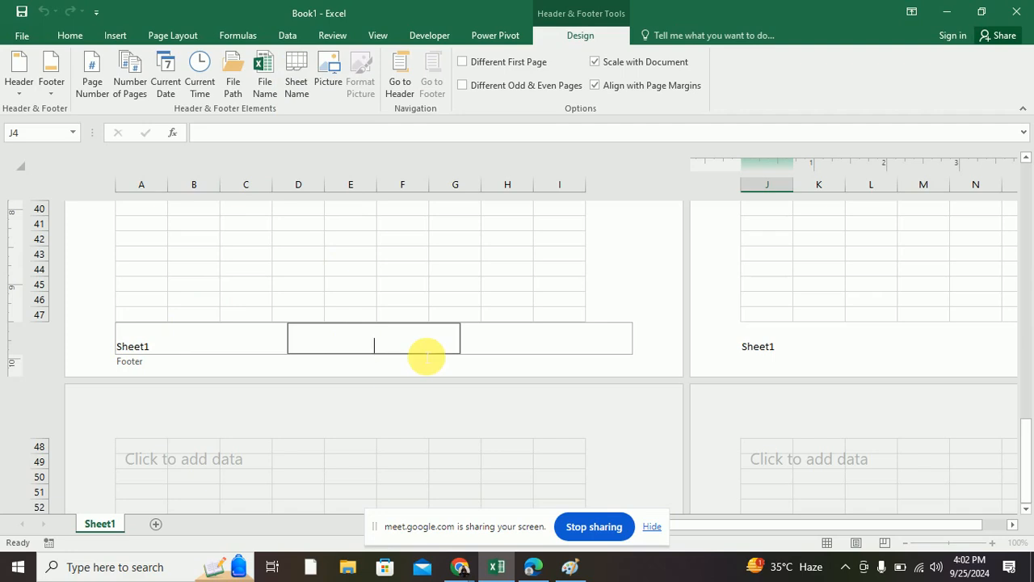
click(517, 332)
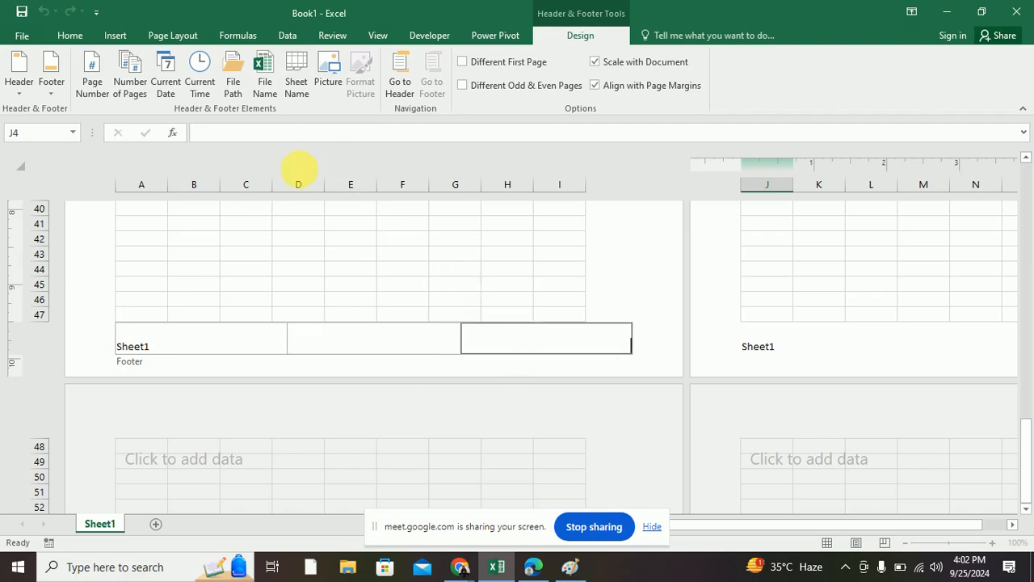
click(235, 87)
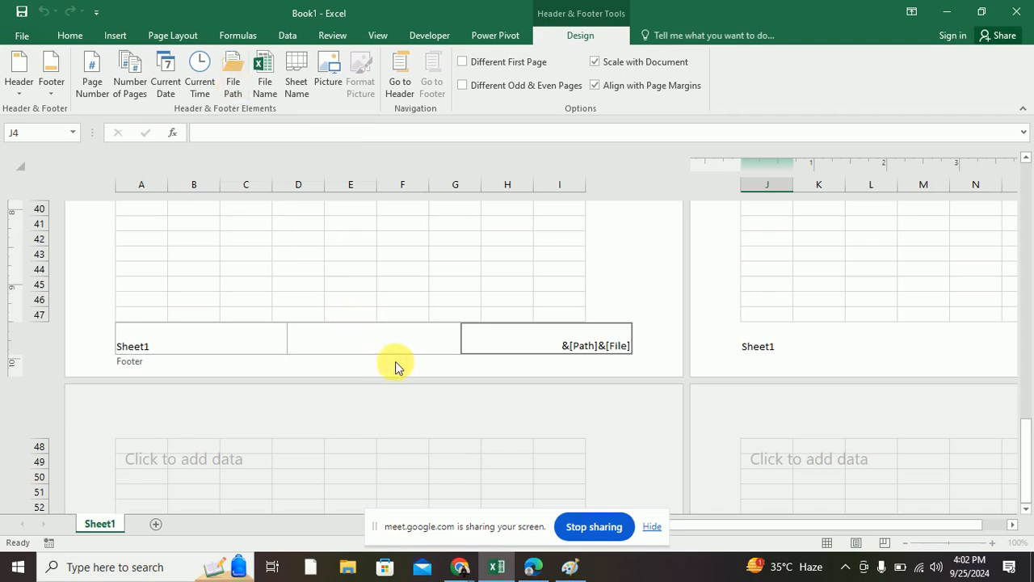
Step: Enter "copyrights @ xyz company" in the footer's center section and leave footer editing
click(392, 333)
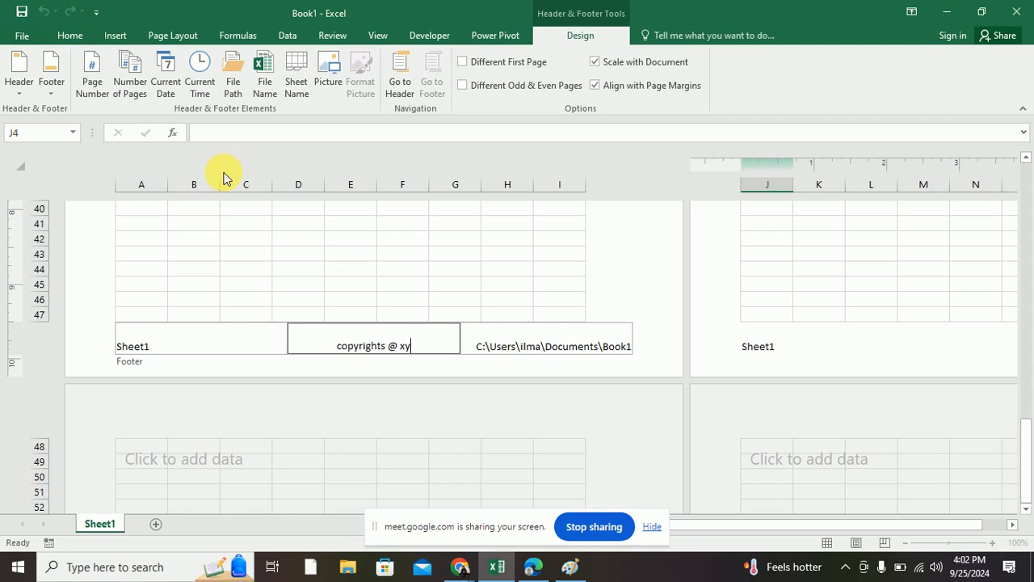
text(z company)
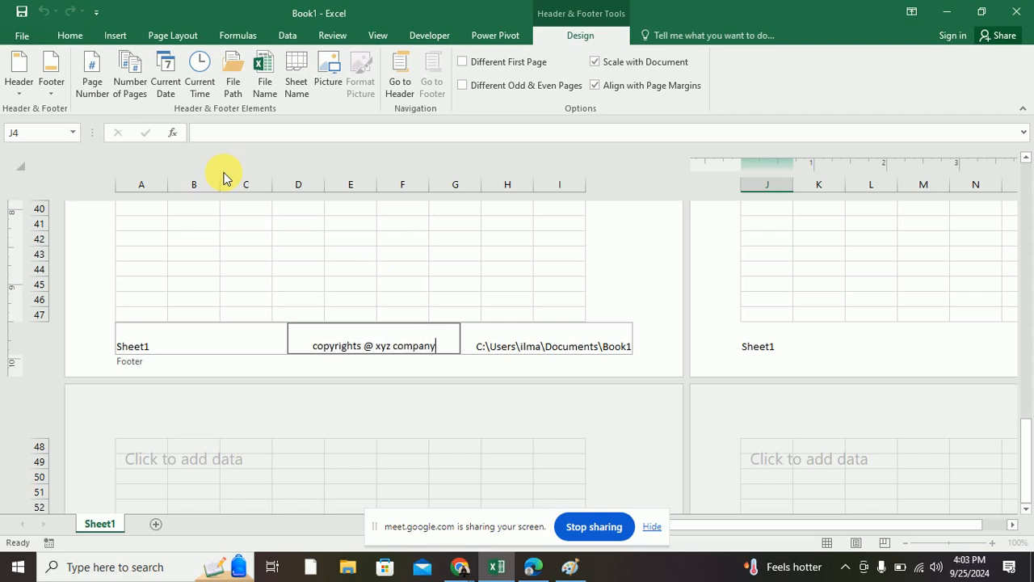
click(618, 256)
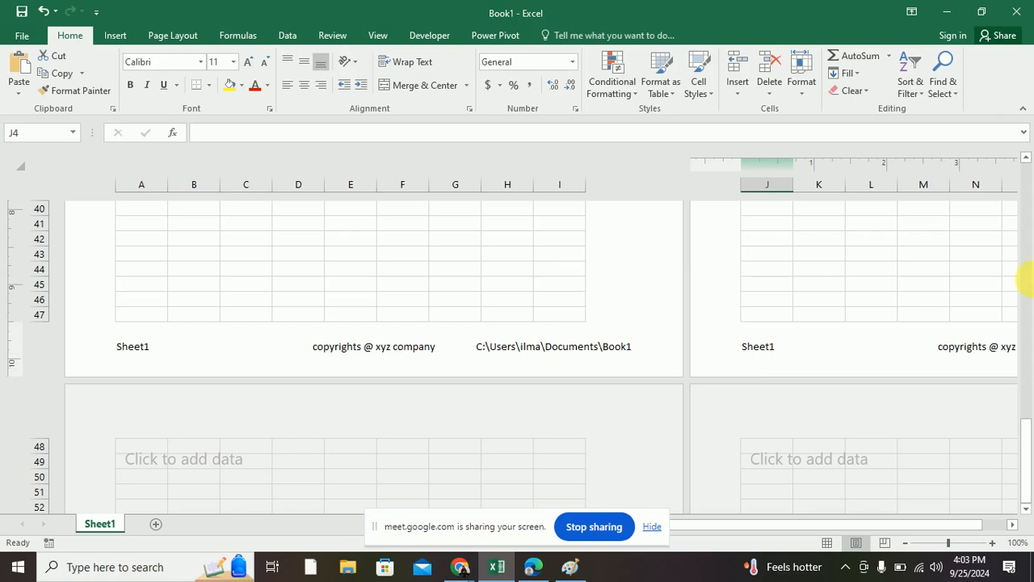
Step: Review the header and footer on Sheet1's first page, checking the contents of their left, center and right sections
click(829, 239)
scroll(798, 305, up, 5)
scroll(798, 305, up, 7)
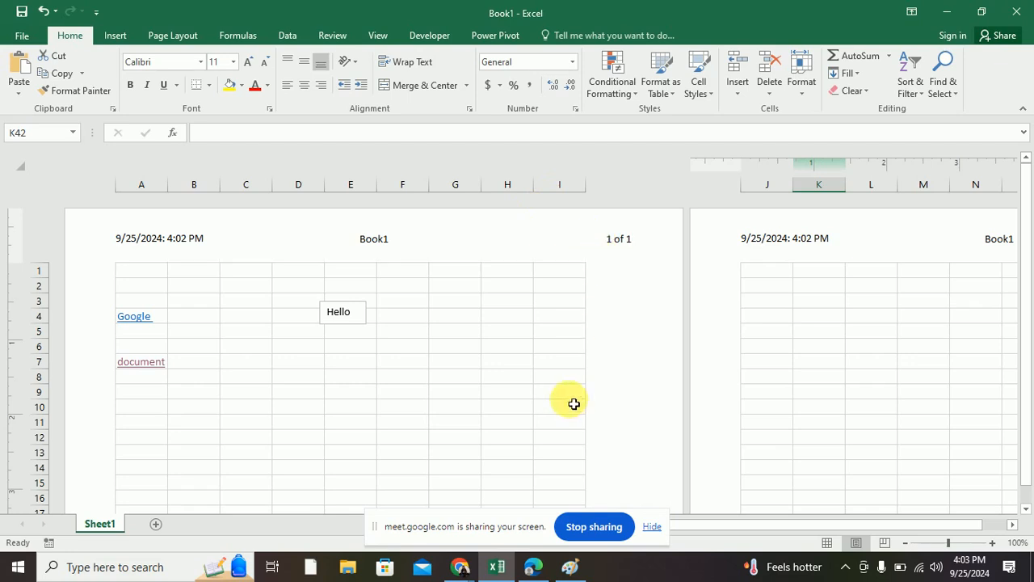
click(115, 35)
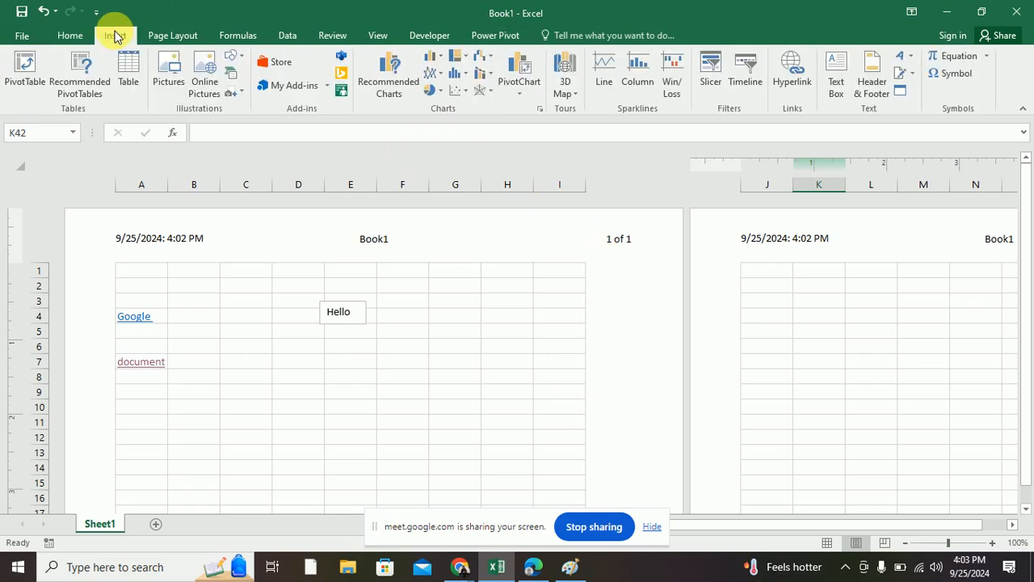
click(427, 236)
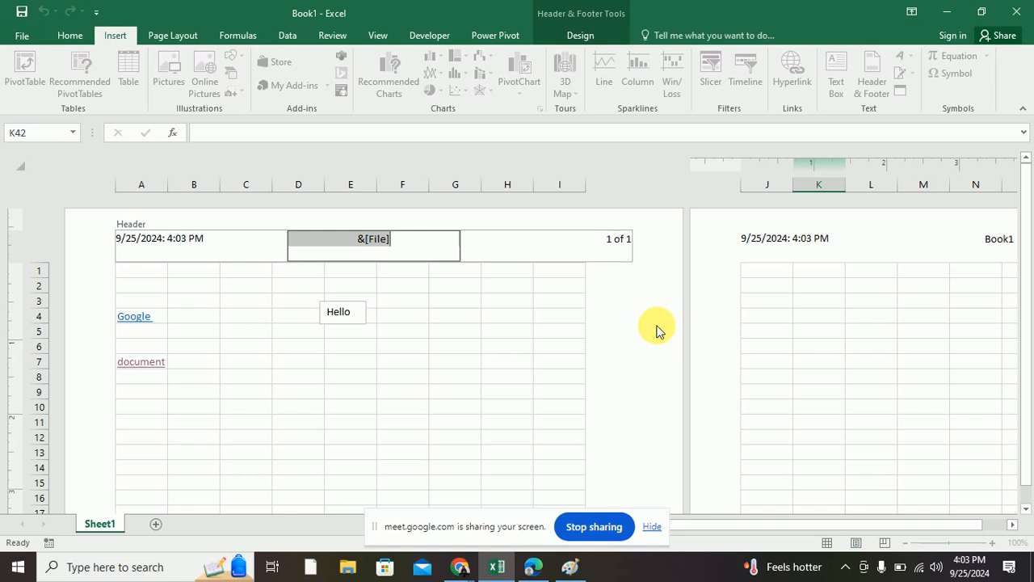
click(711, 261)
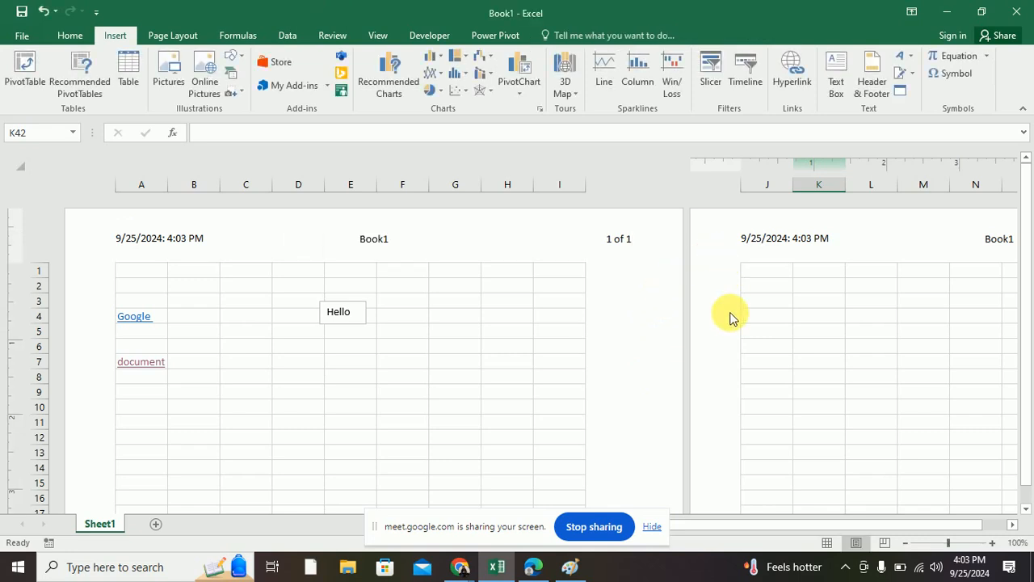
scroll(729, 316, down, 15)
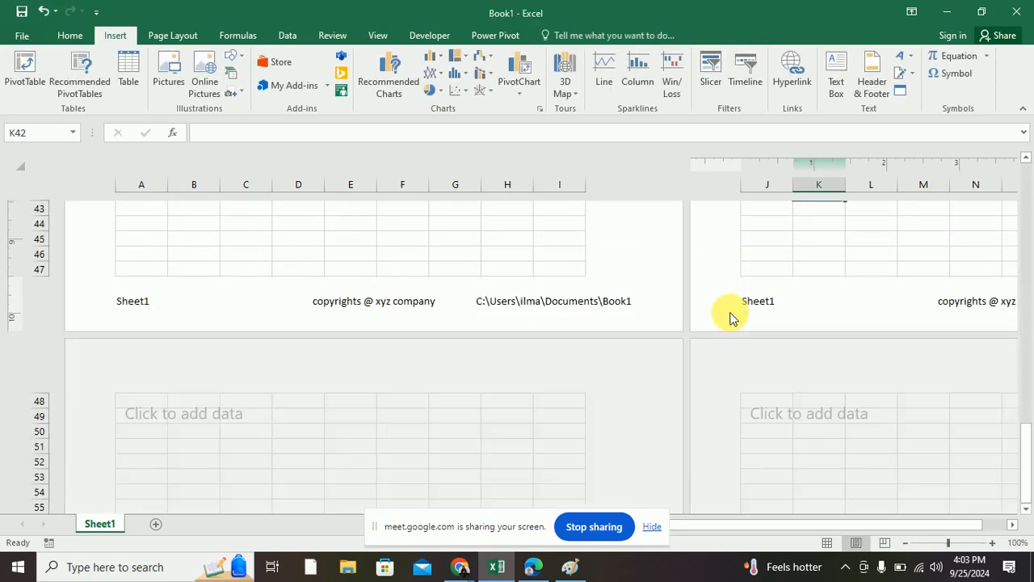
scroll(730, 315, down, 5)
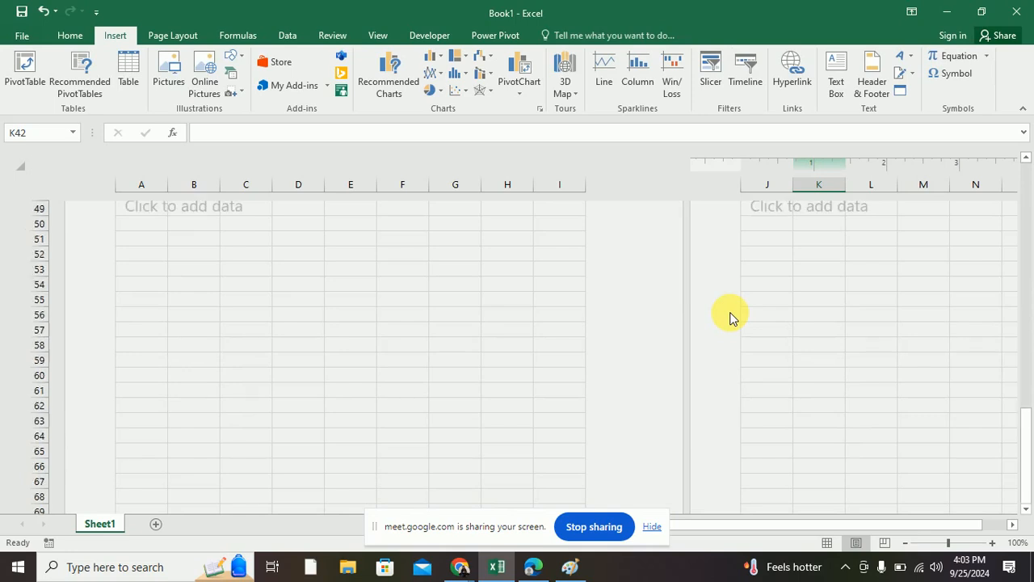
scroll(730, 316, up, 12)
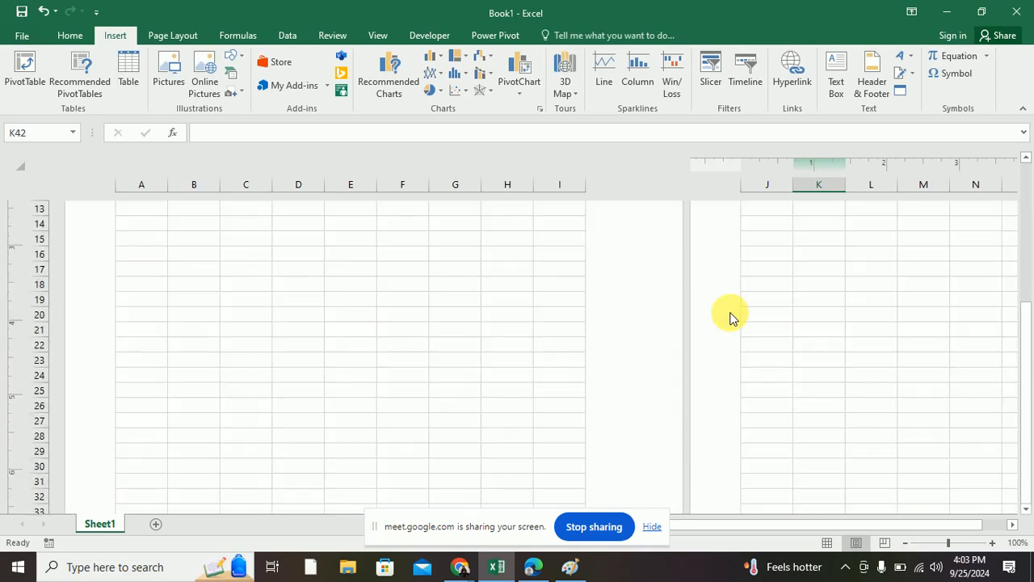
scroll(730, 315, up, 5)
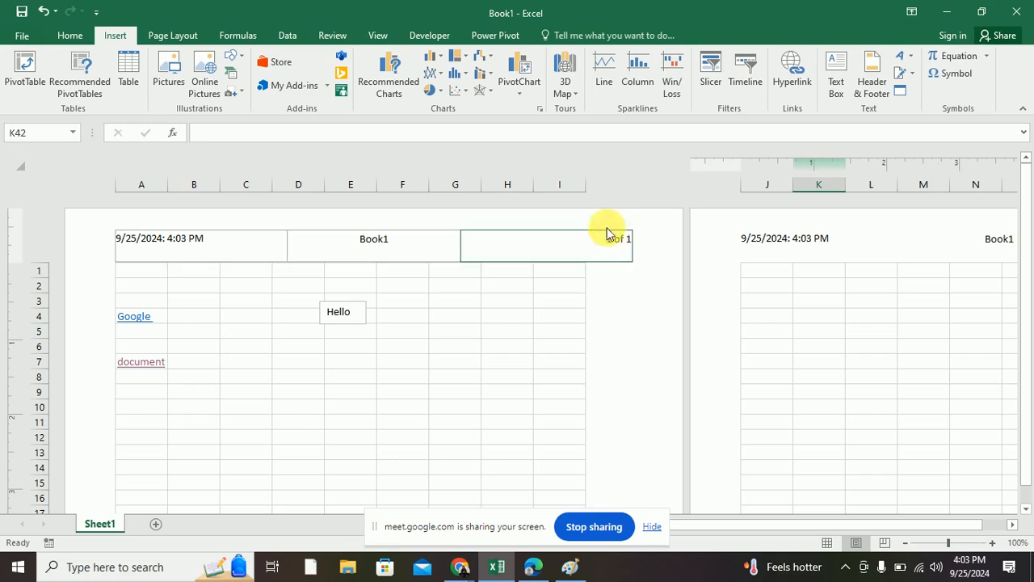
scroll(738, 301, down, 6)
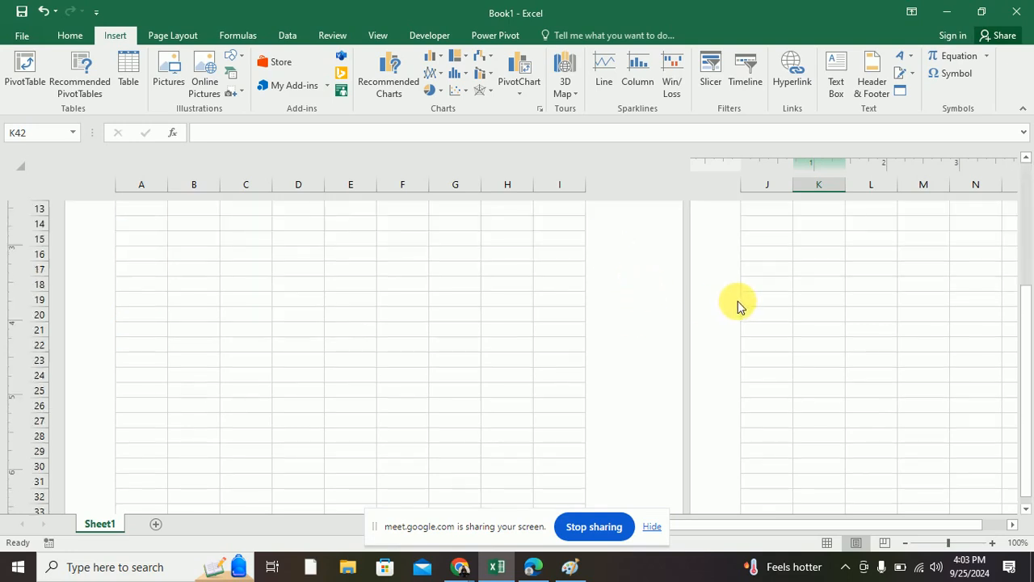
scroll(137, 411, down, 7)
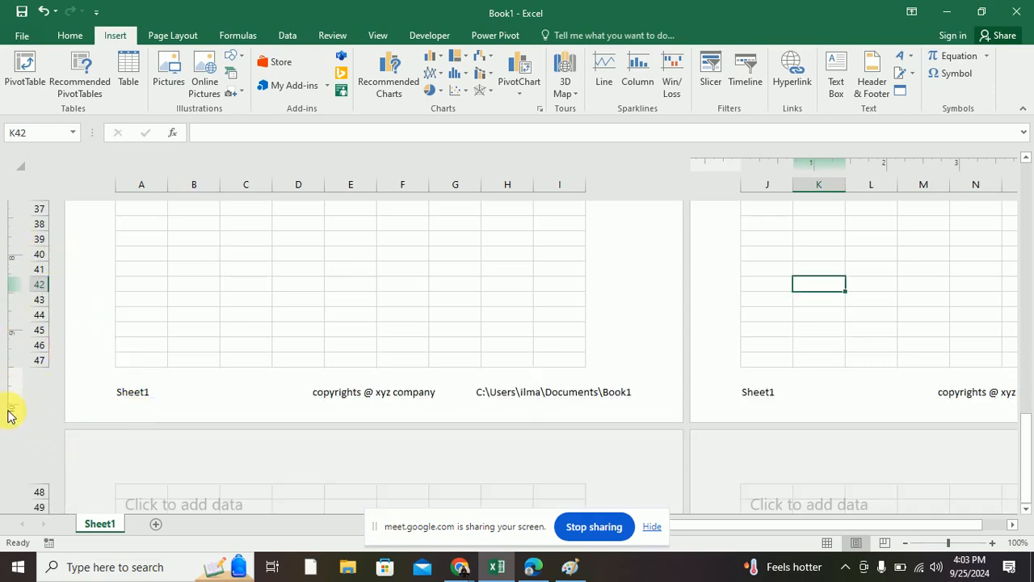
Step: Examine the page breaks and the empty pages below row 47, and return to the first page's header
click(47, 373)
scroll(22, 440, down, 3)
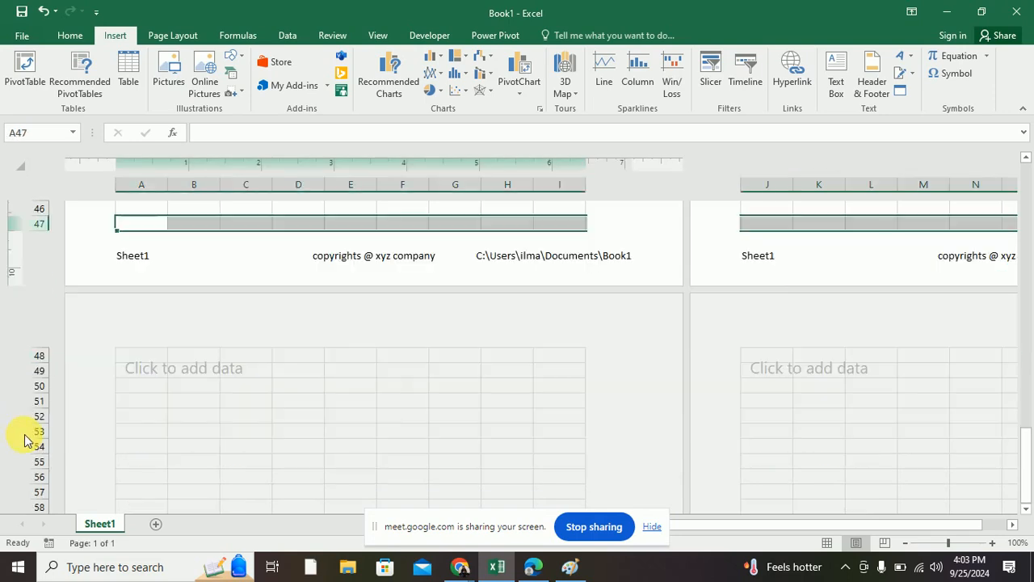
scroll(51, 355, down, 9)
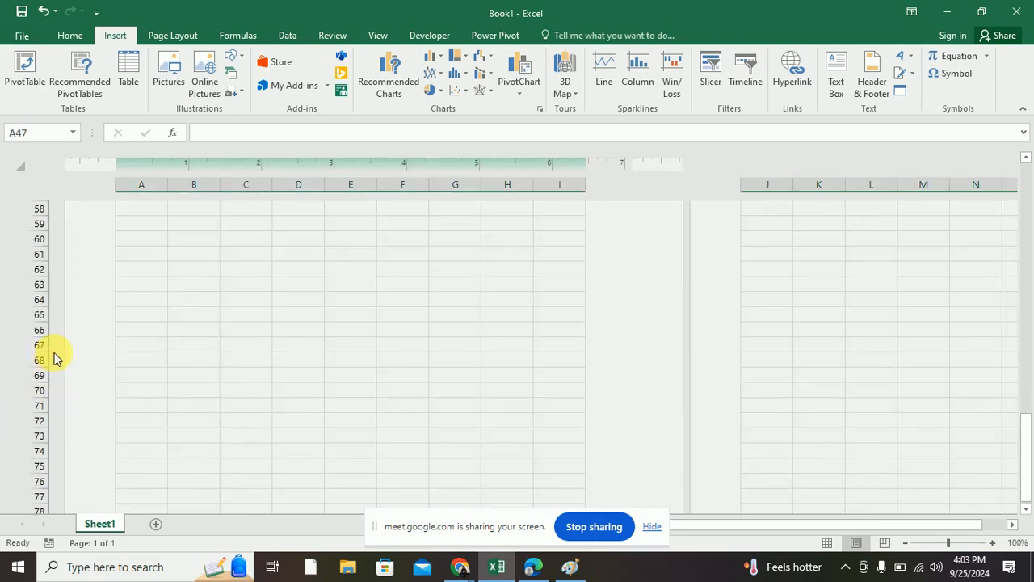
scroll(55, 359, down, 3)
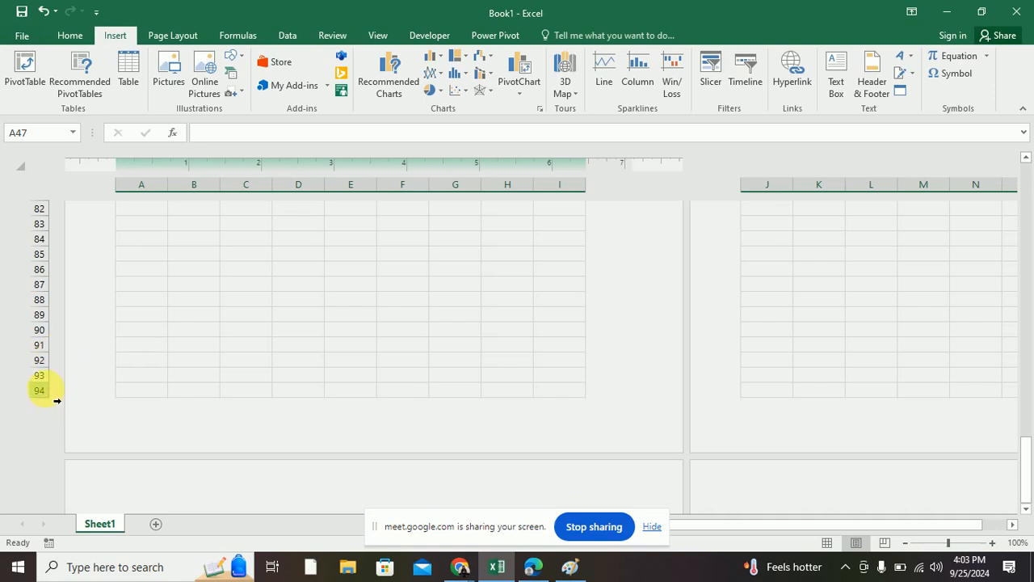
scroll(53, 380, down, 6)
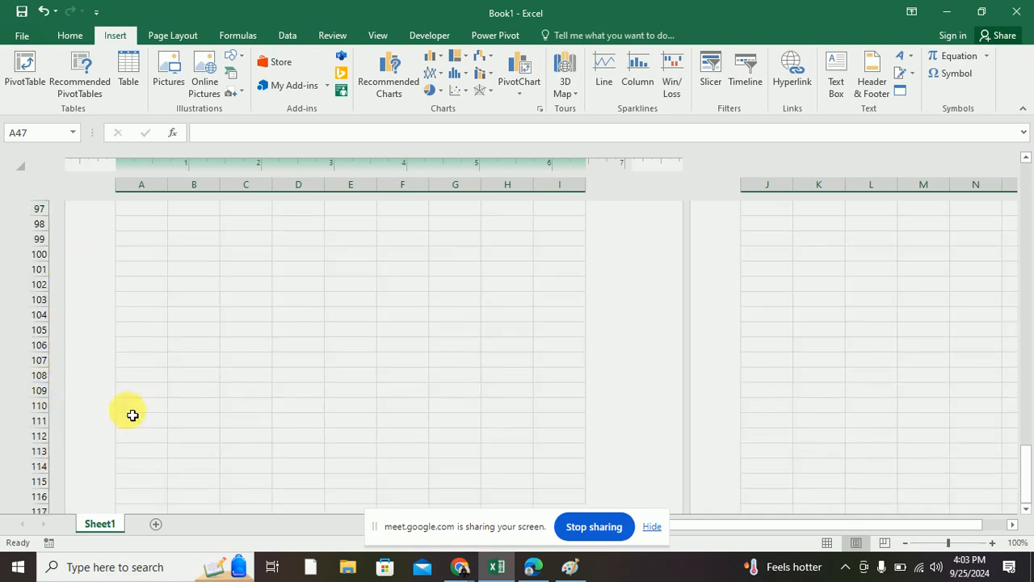
scroll(651, 442, down, 4)
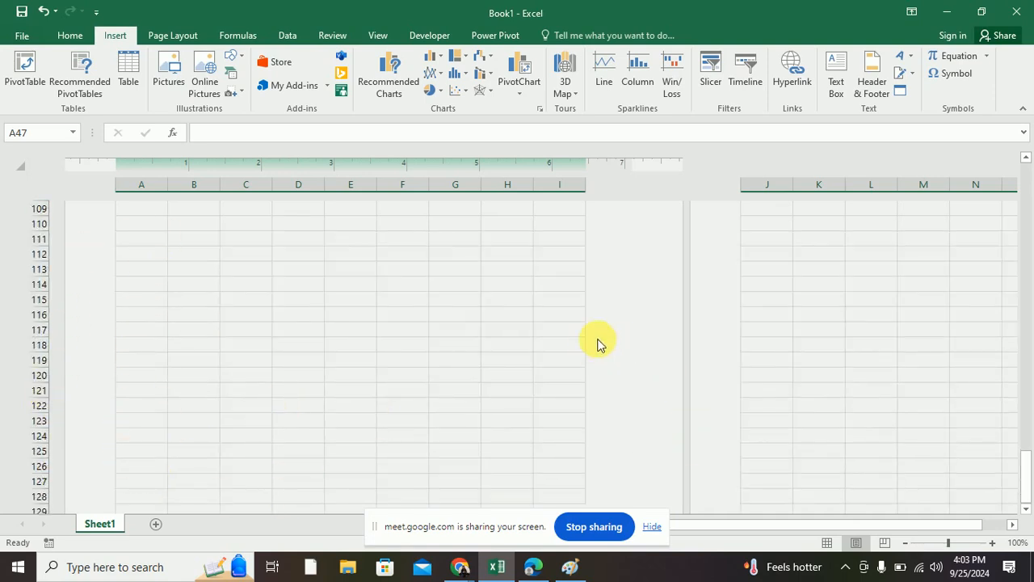
scroll(692, 323, up, 20)
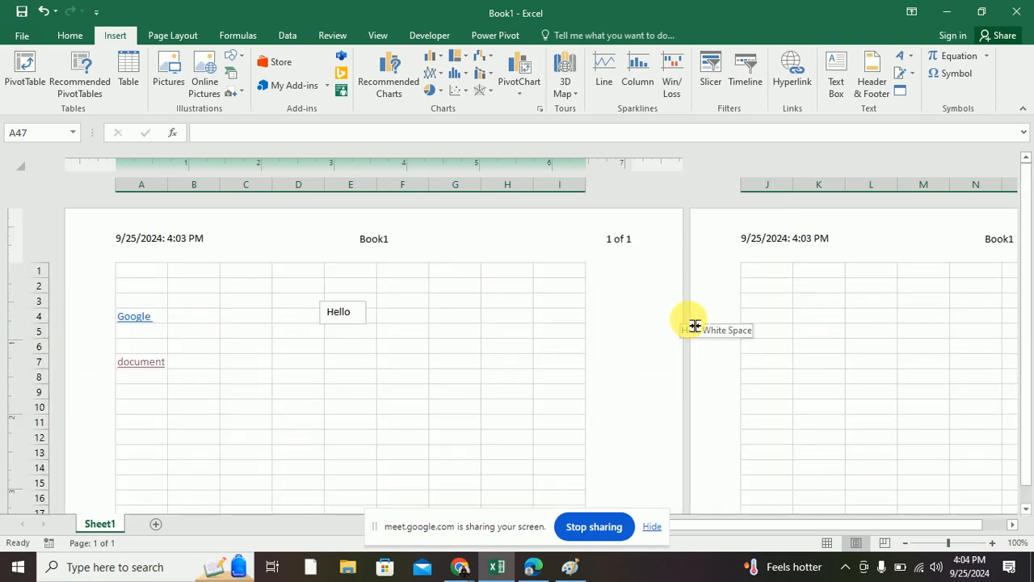
Step: Remove "of &[Pages]" from the header's right section, keeping only the page number field, and check the header on the sheet
click(610, 240)
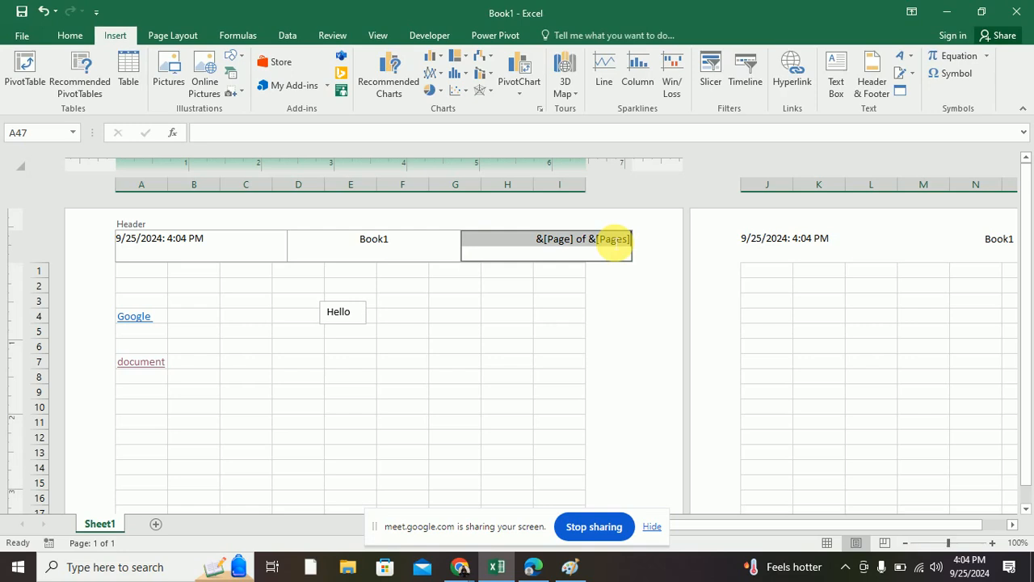
drag(585, 250, 635, 253)
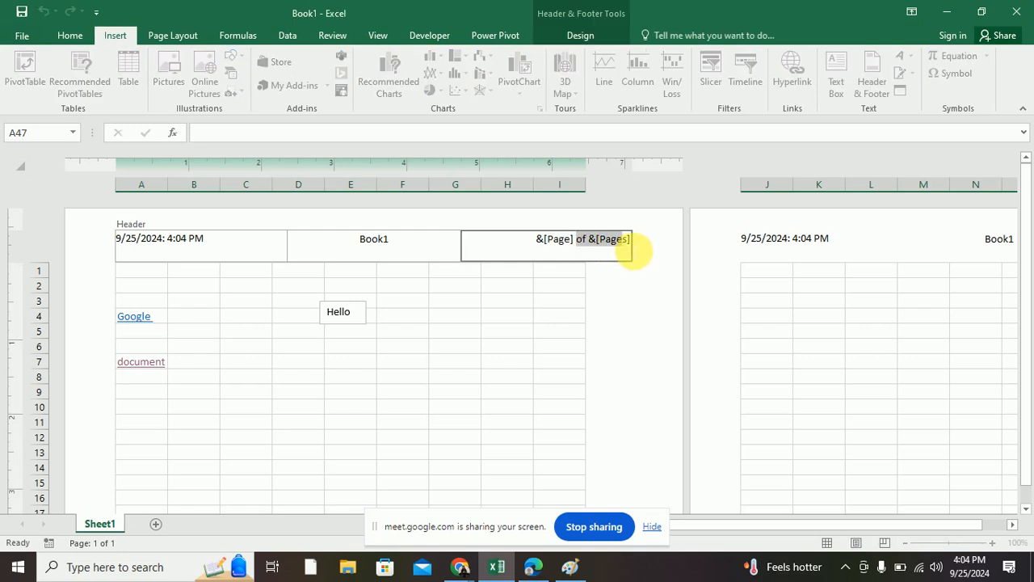
key(BackSpace)
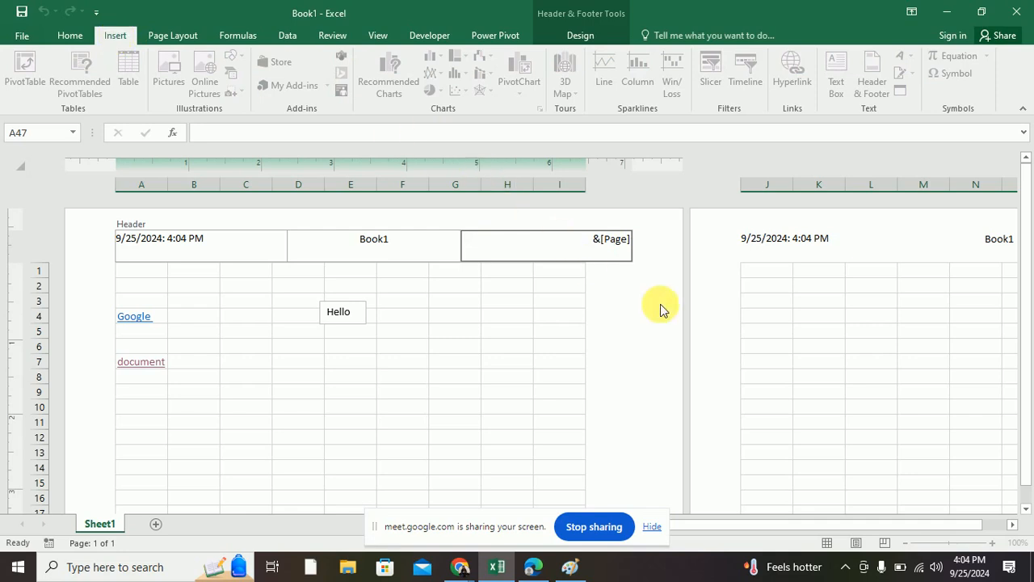
click(546, 316)
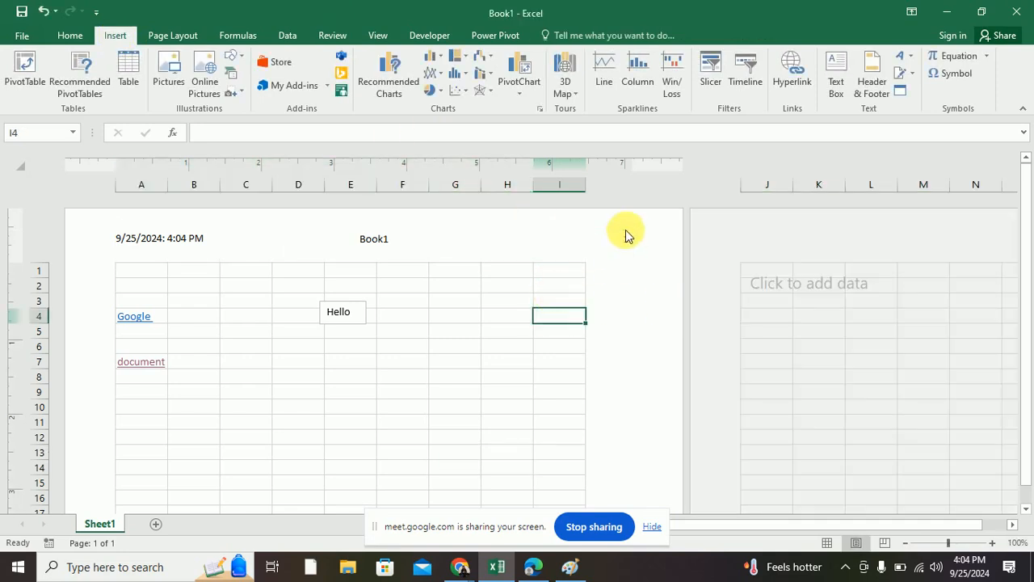
click(619, 239)
click(518, 289)
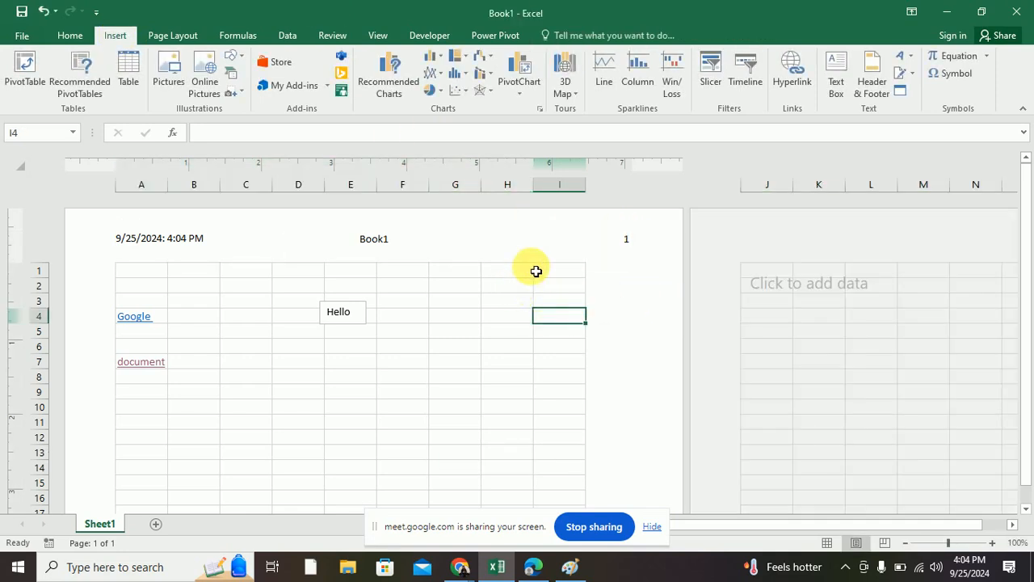
scroll(455, 242, down, 8)
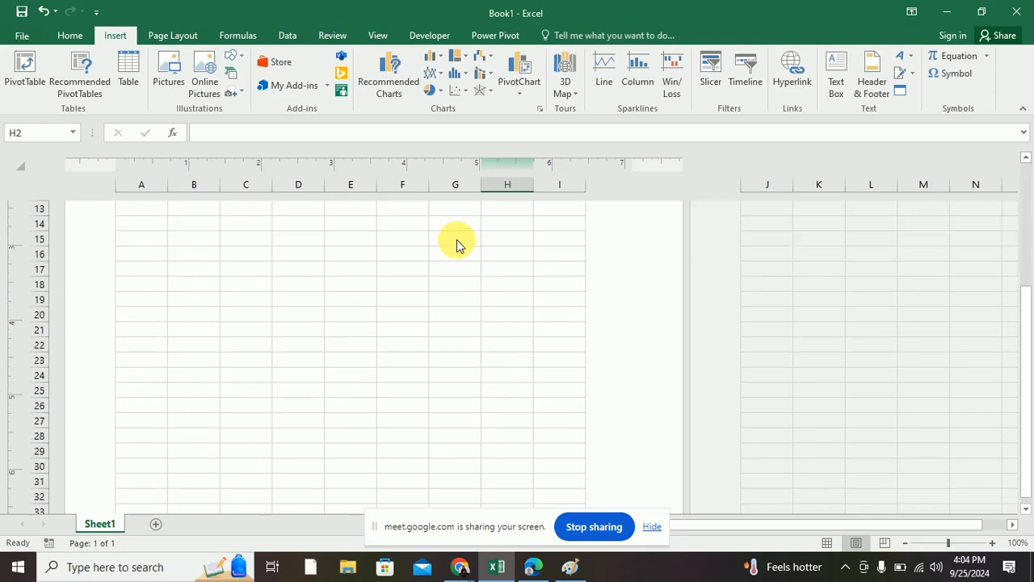
scroll(457, 244, up, 4)
scroll(456, 244, up, 4)
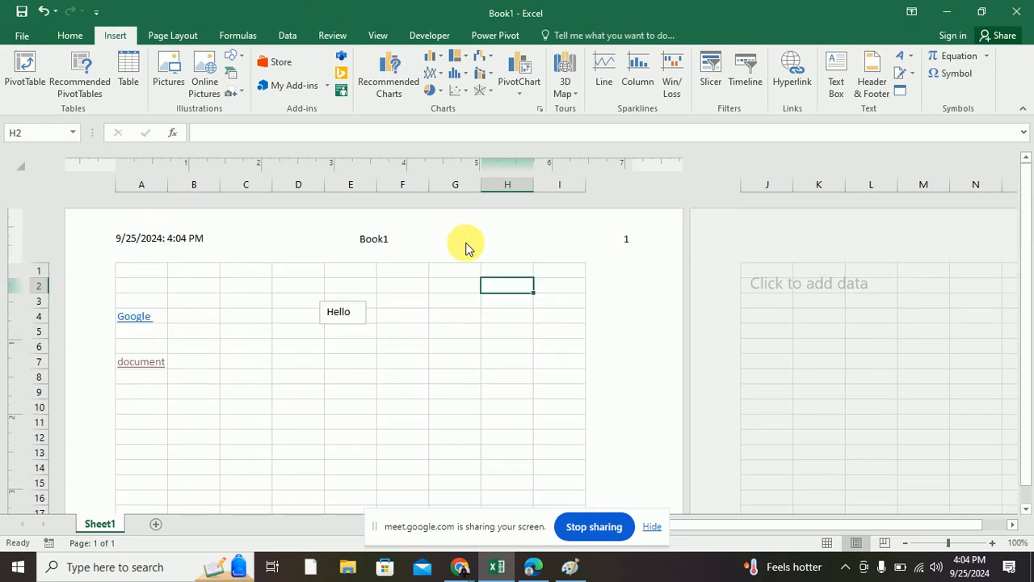
Step: Add a new worksheet, start a page header on it and select the header's right section
click(156, 526)
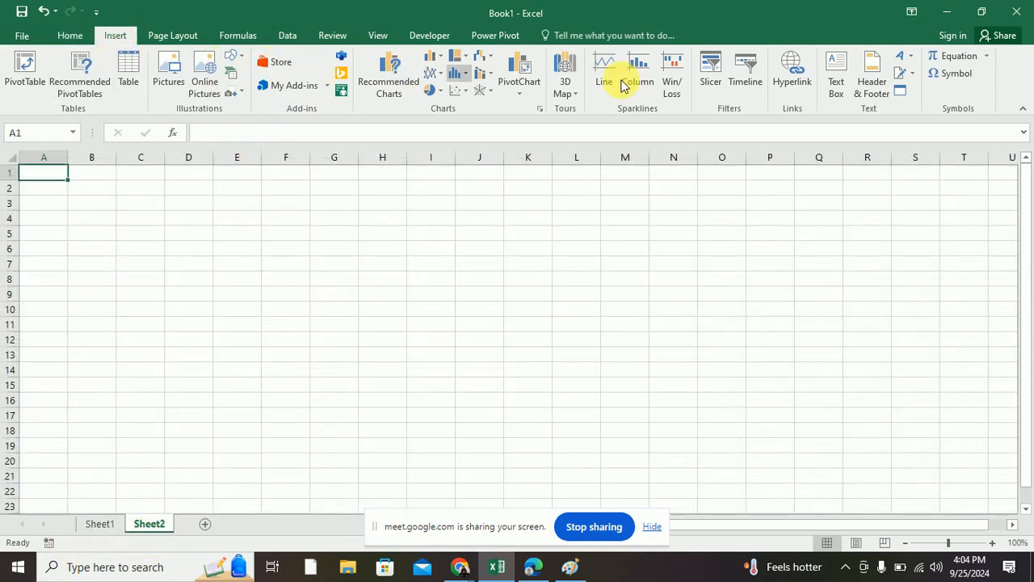
click(872, 81)
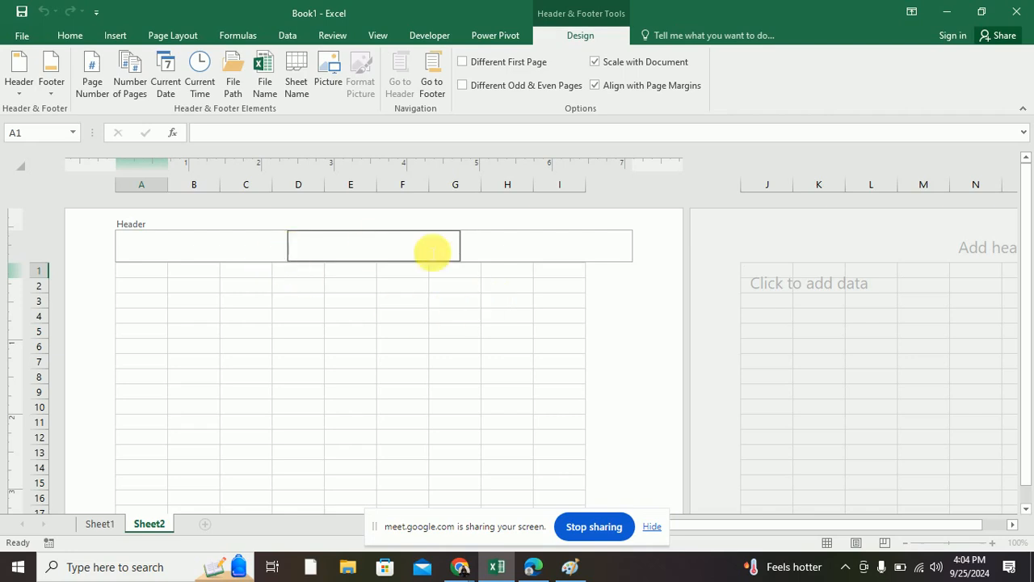
click(578, 243)
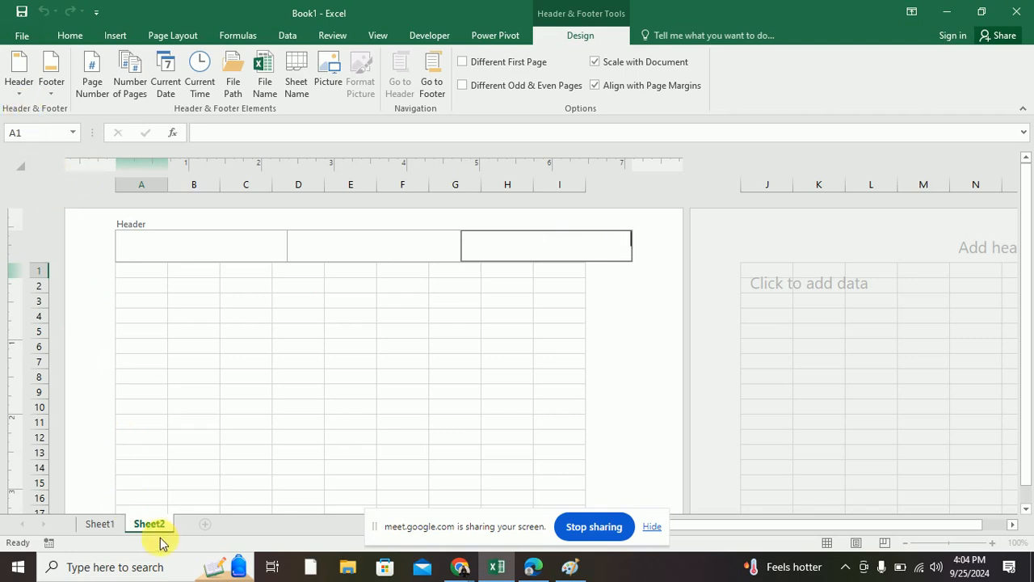
Step: Compare the page headers on Sheet1 and Sheet2, checking Sheet2's header sections, and return to Sheet1
click(91, 526)
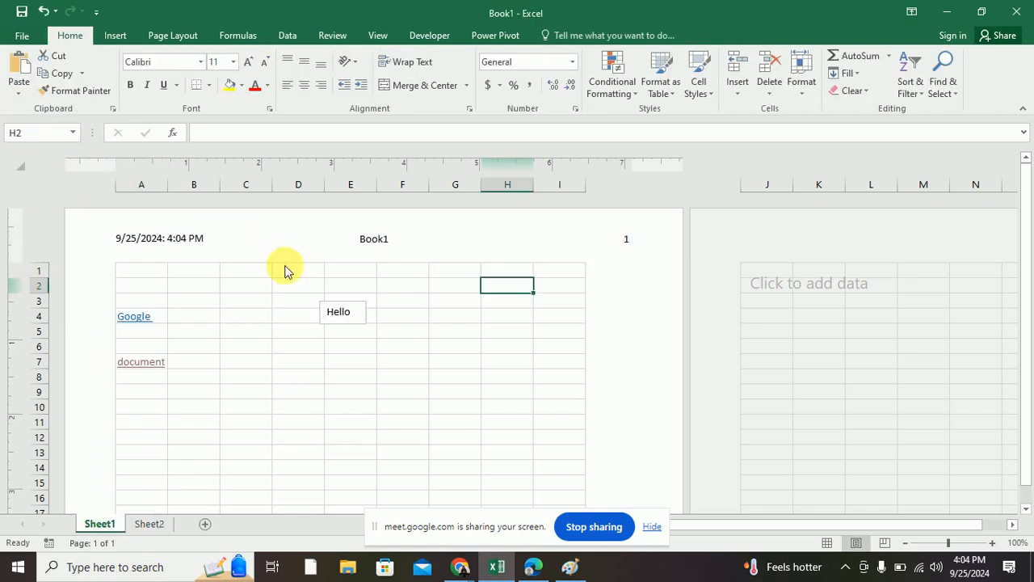
click(149, 525)
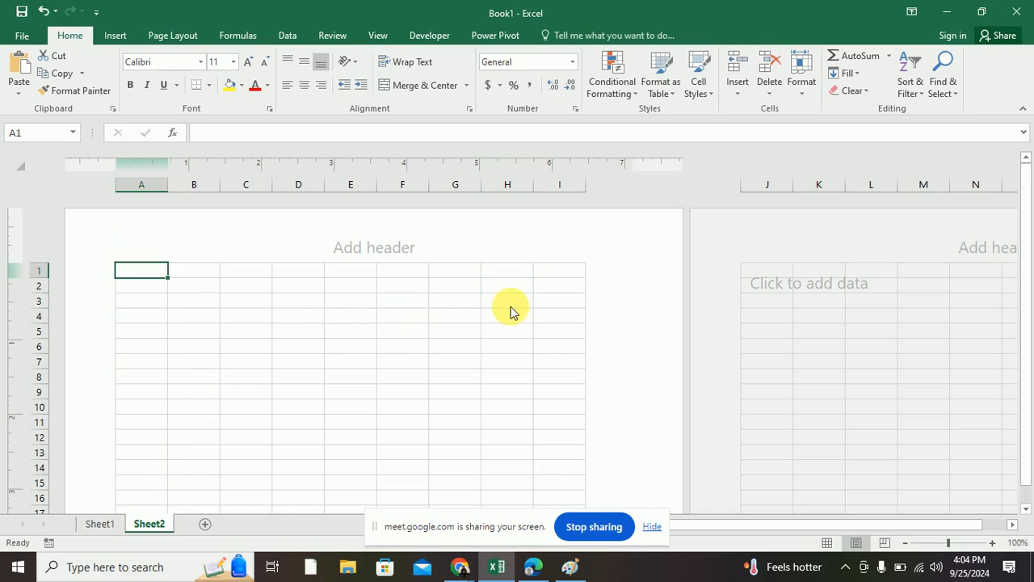
click(506, 244)
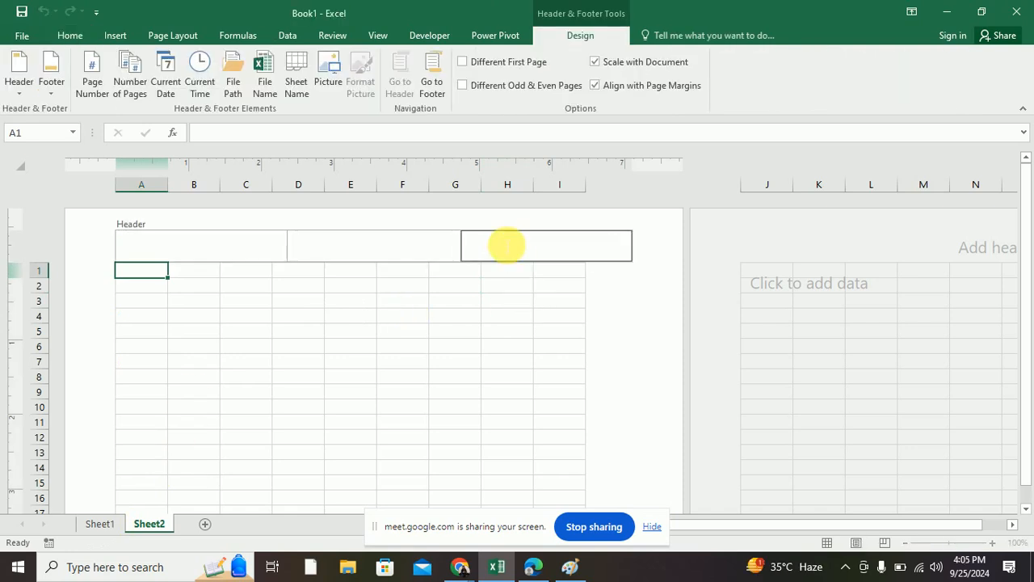
click(100, 524)
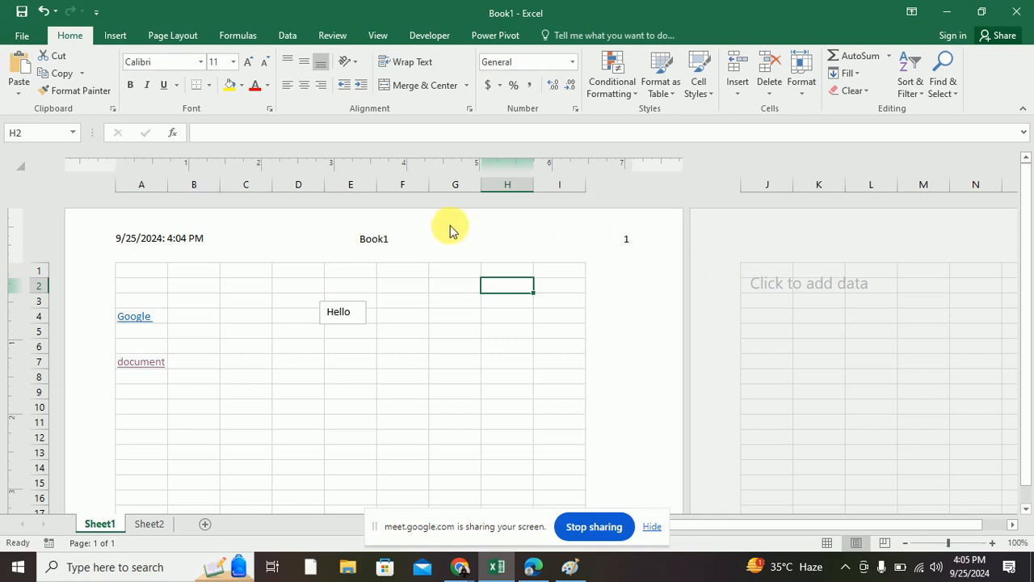
Step: Return Sheet1 to Normal view and insert WordArt in the first black style with the text "Hello"
click(101, 36)
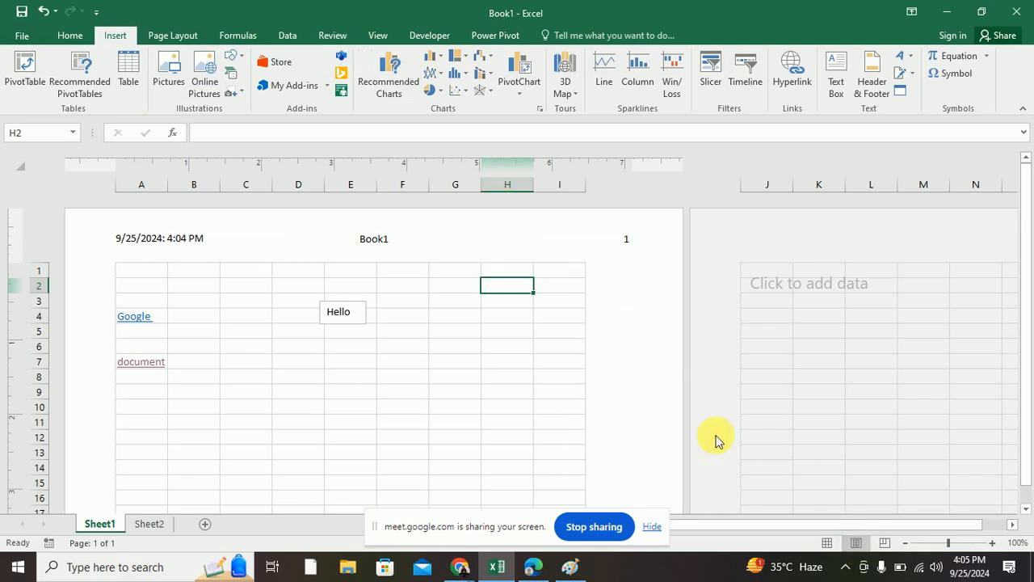
click(827, 543)
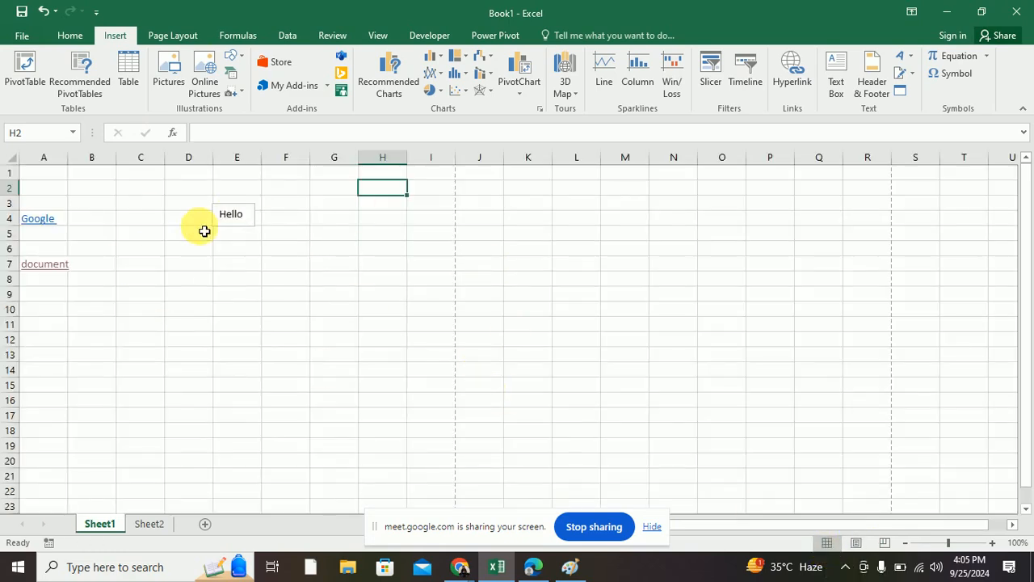
click(905, 63)
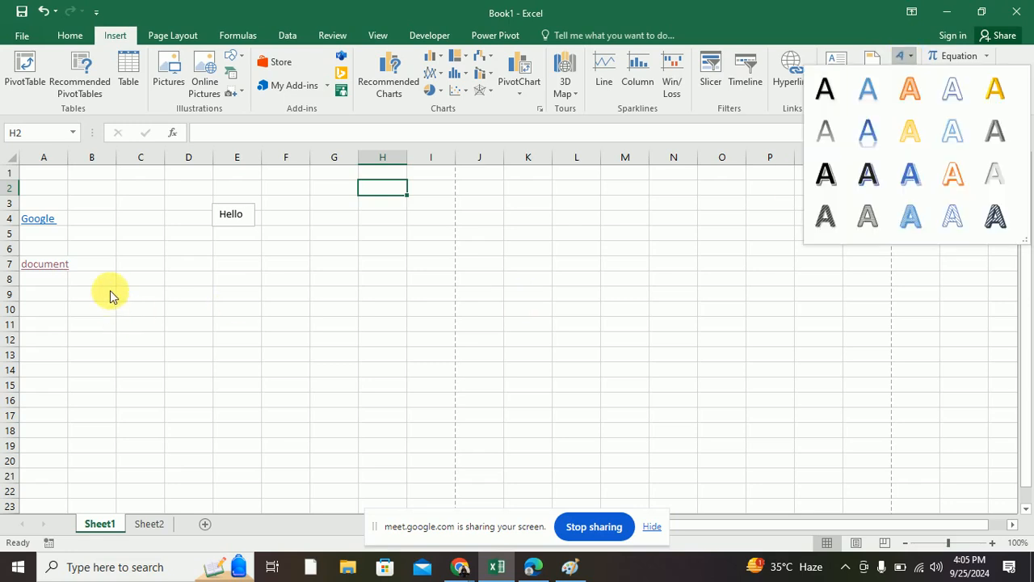
click(828, 93)
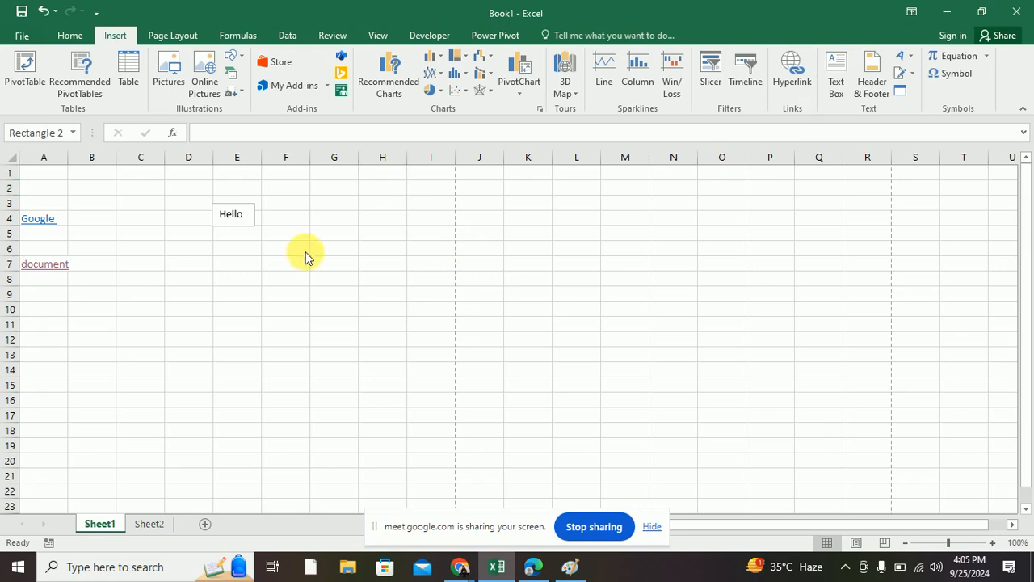
drag(150, 287, 238, 318)
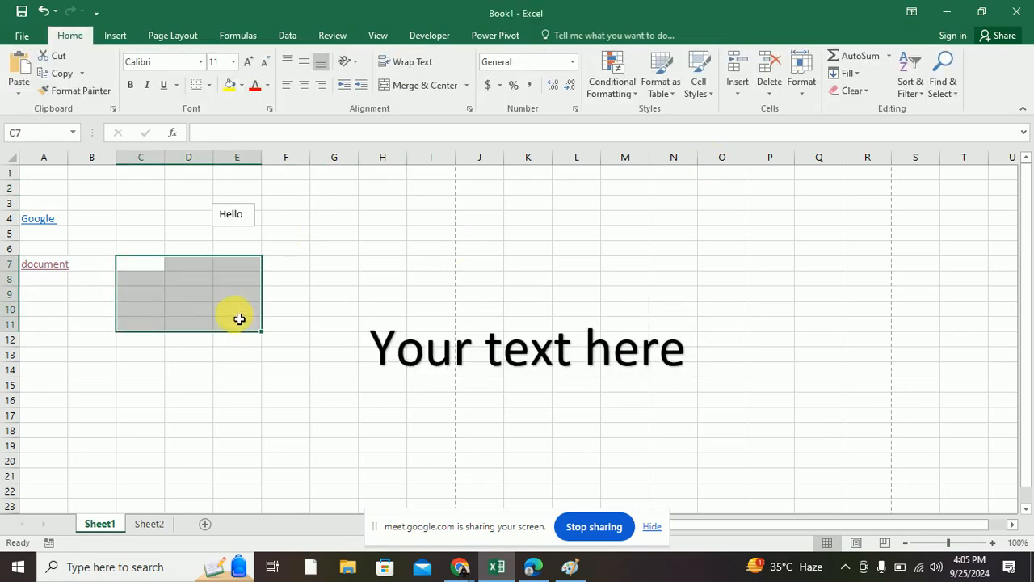
click(397, 342)
key(ctrl+a)
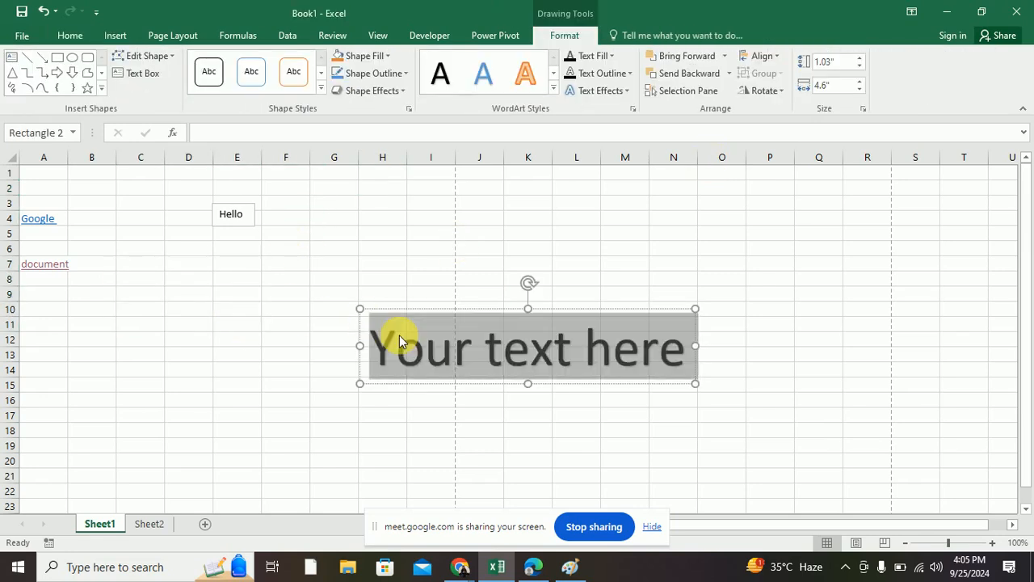
text(Hello)
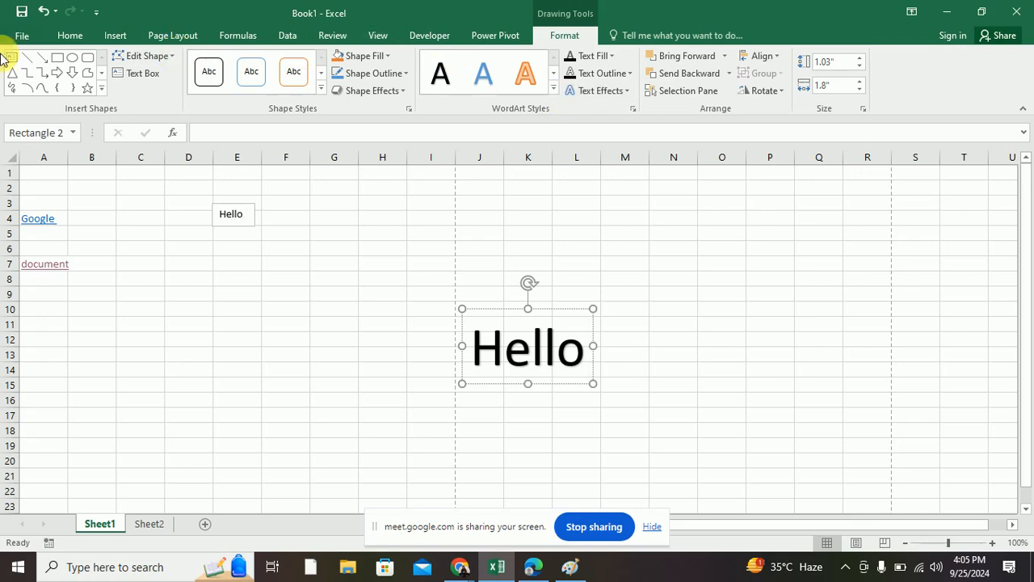
Step: Draw a rectangle about 2.27" wide and 1.05" high below the document link, across rows 8 to 13
click(57, 57)
drag(109, 280, 275, 356)
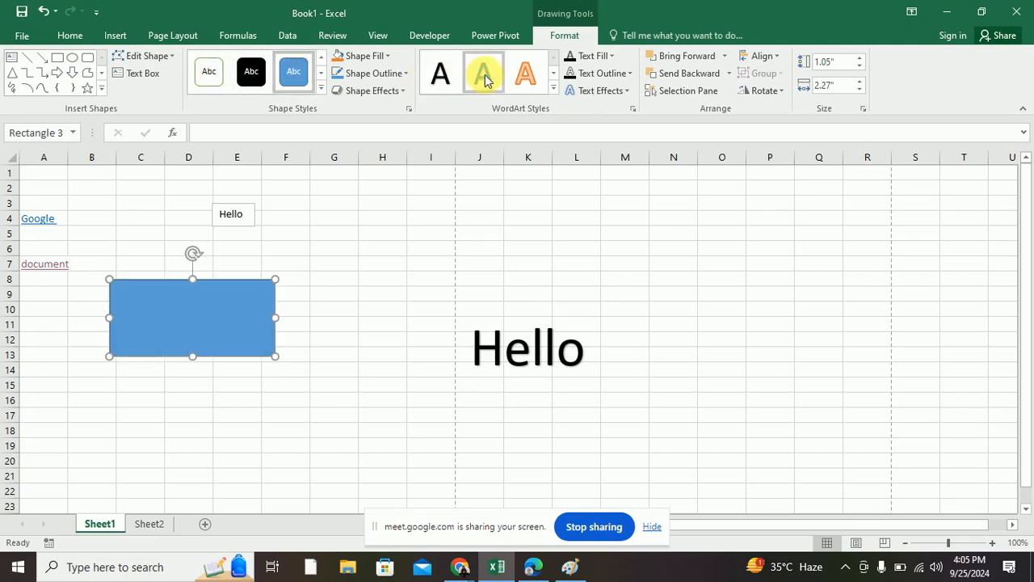
Step: Select the Hello WordArt, show the Selection pane for the sheet's objects, and deselect the WordArt
click(533, 346)
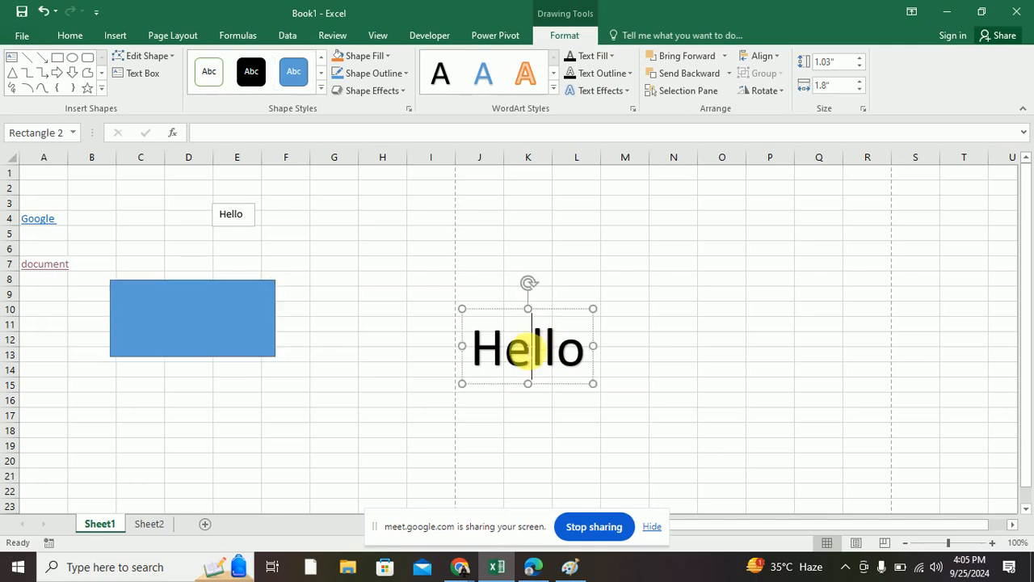
click(682, 101)
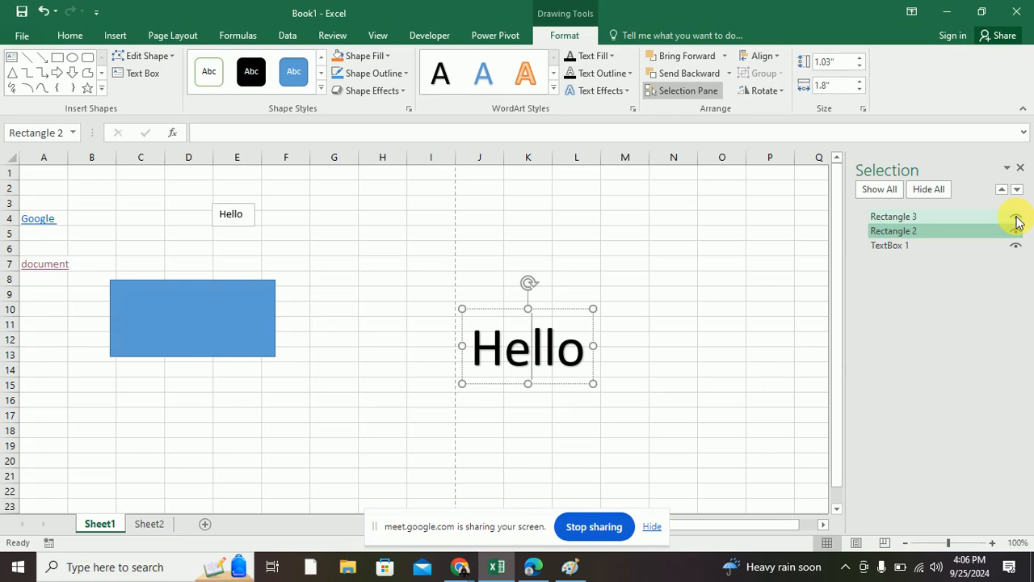
click(826, 86)
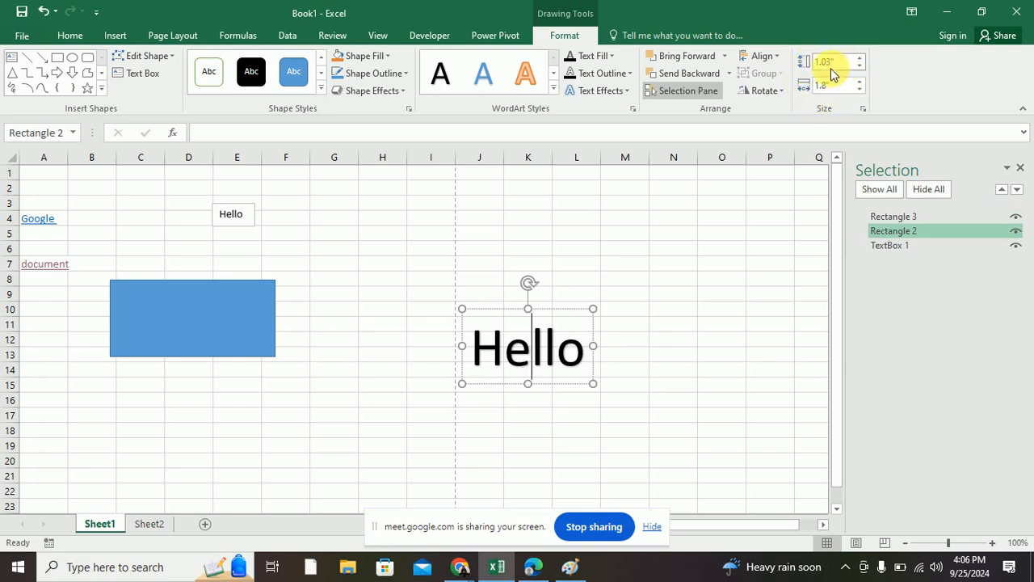
click(342, 240)
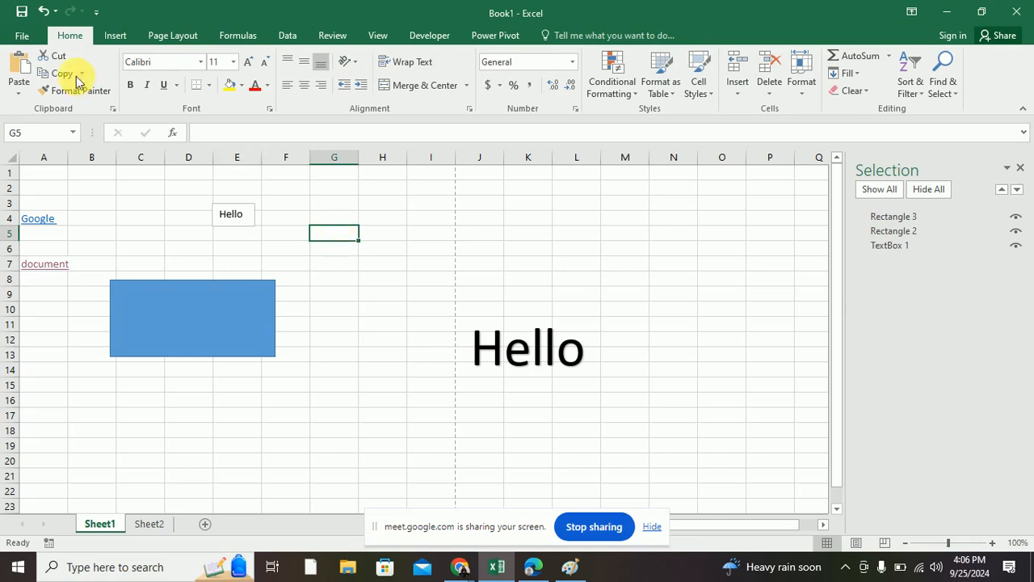
Step: Insert the built-in Taylor Expansion equation and move it below the blue rectangle, around rows 16 to 18
click(126, 36)
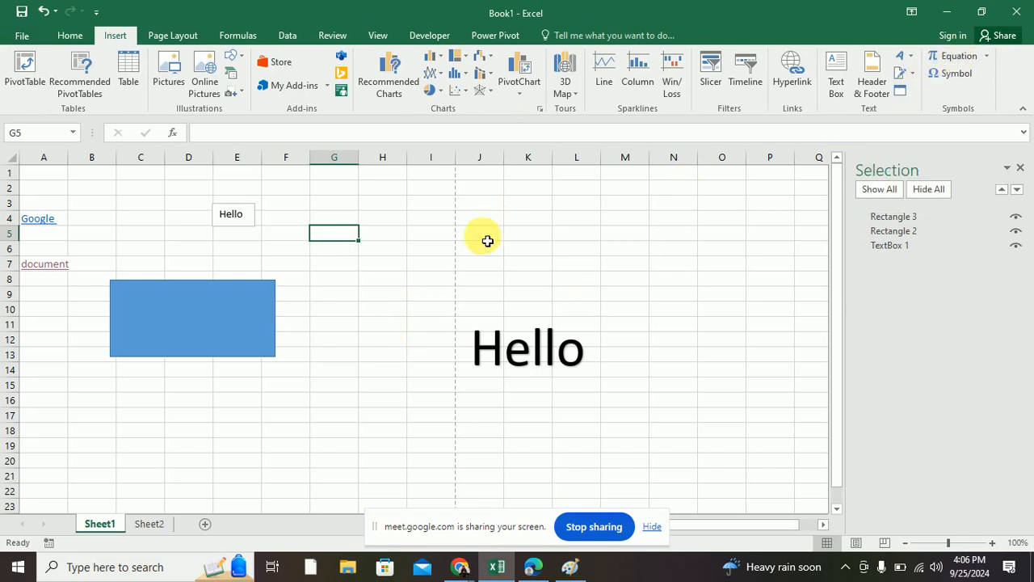
drag(483, 235, 625, 234)
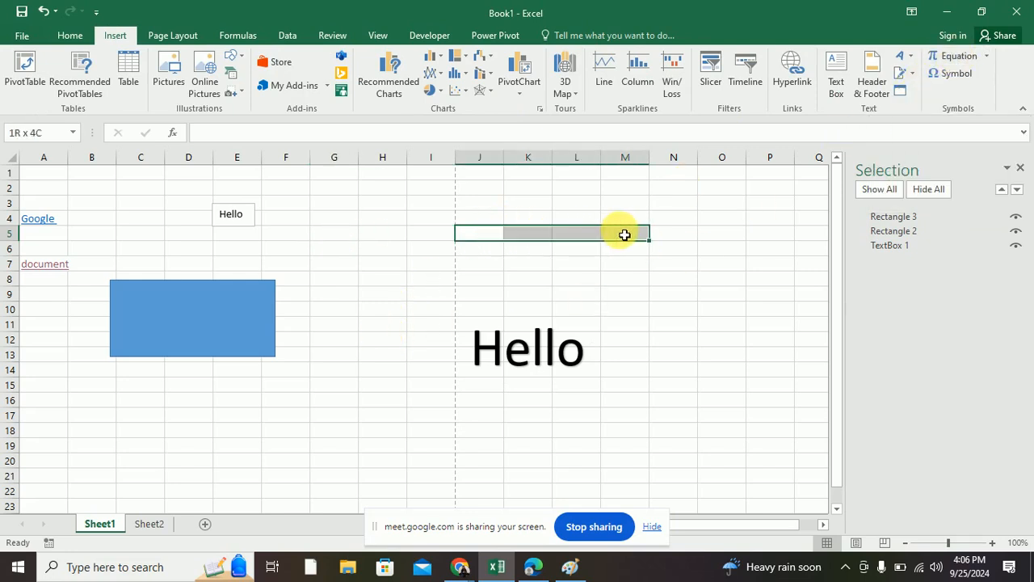
click(538, 234)
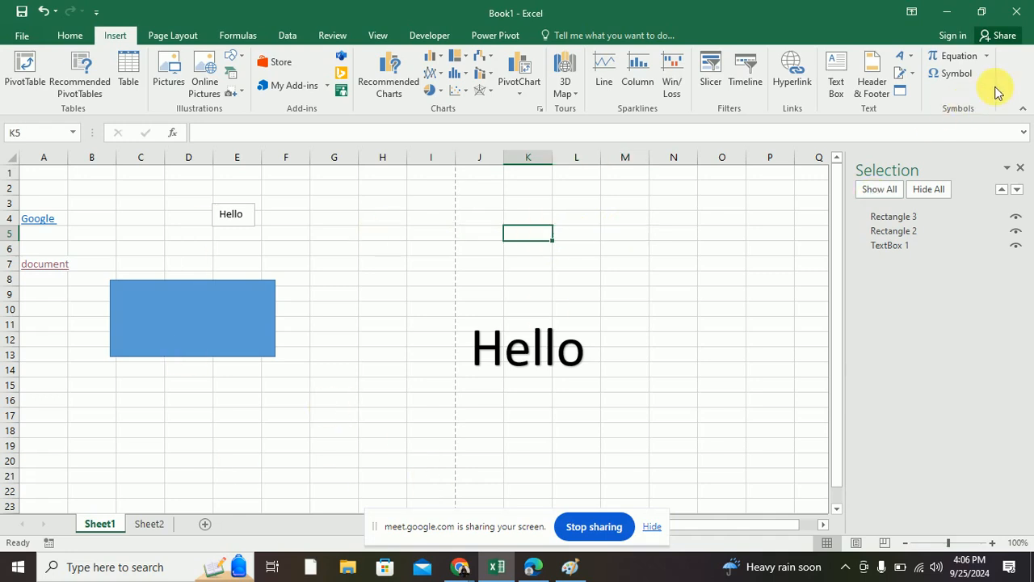
click(987, 56)
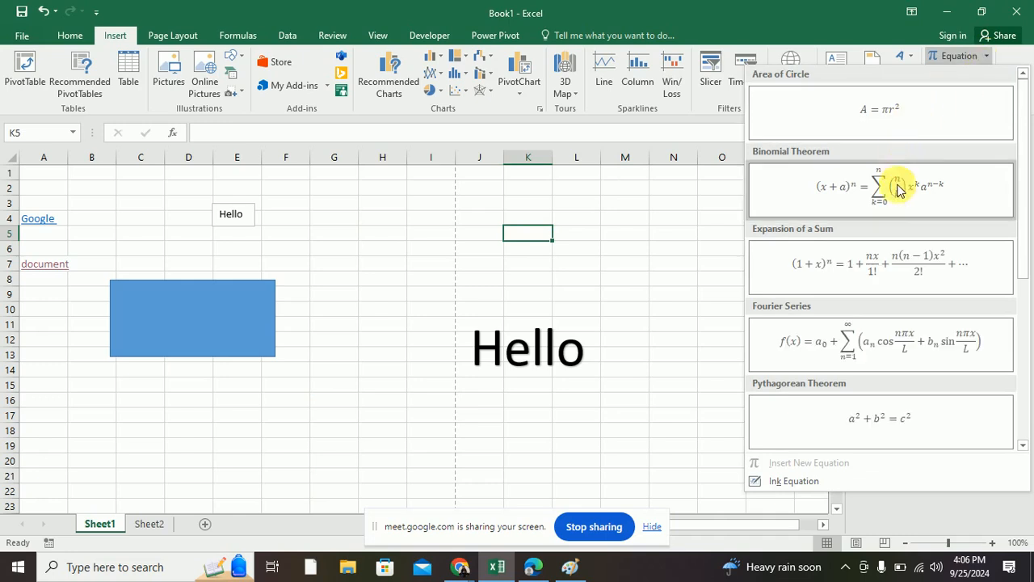
scroll(843, 299, down, 4)
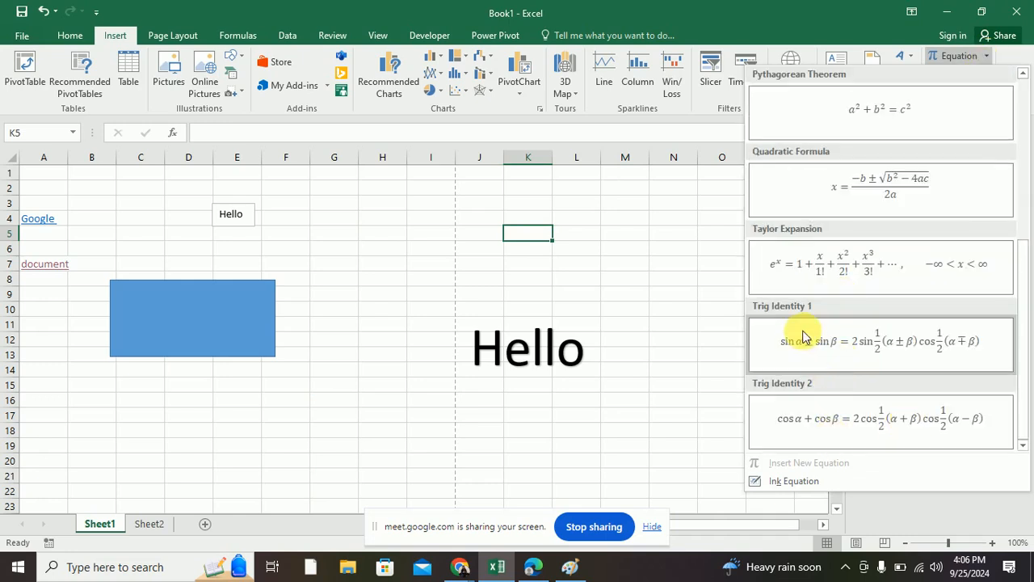
click(891, 278)
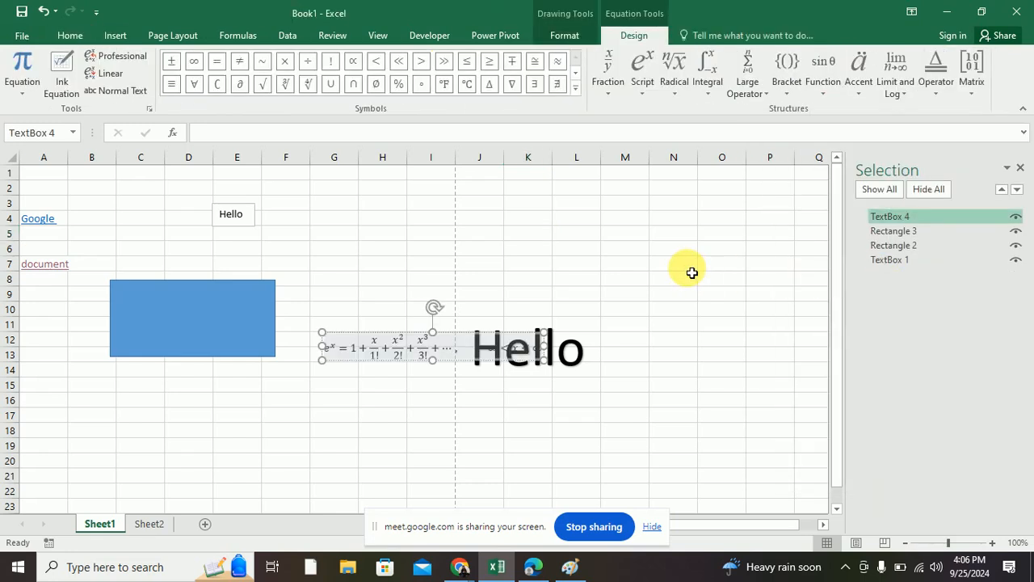
drag(445, 353, 247, 402)
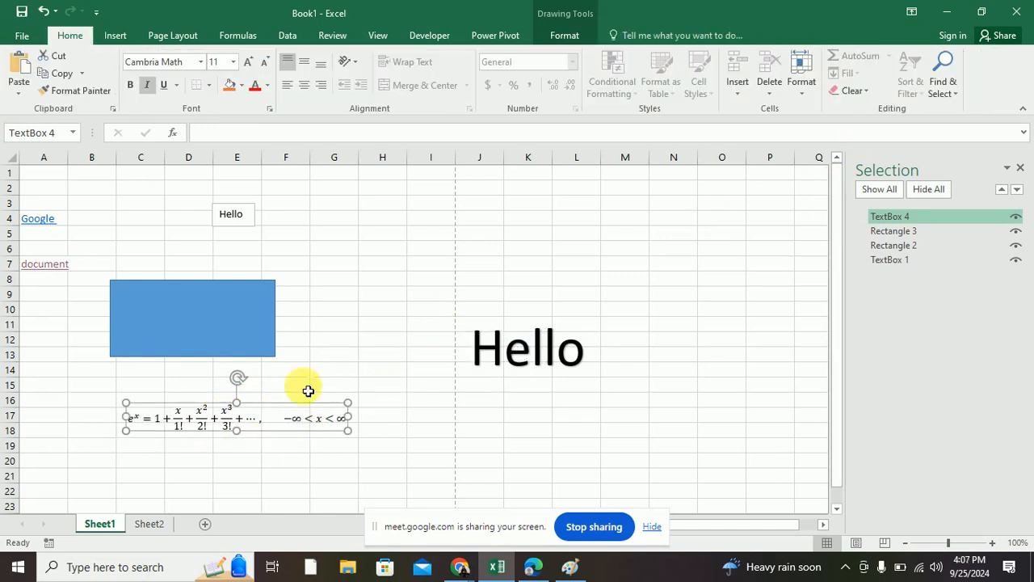
Step: Start a new Ink Equation to open its handwriting pad
click(117, 36)
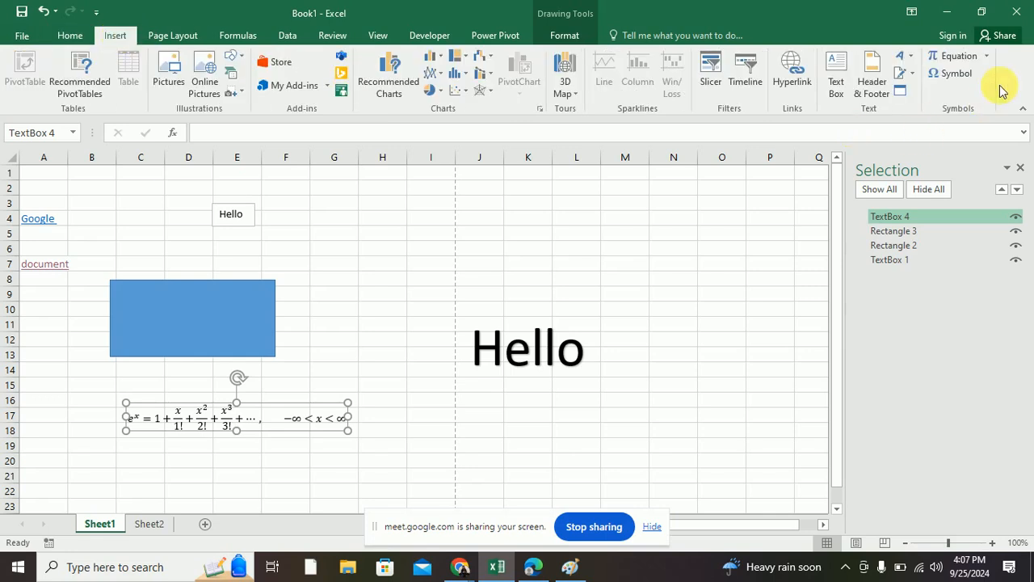
click(987, 57)
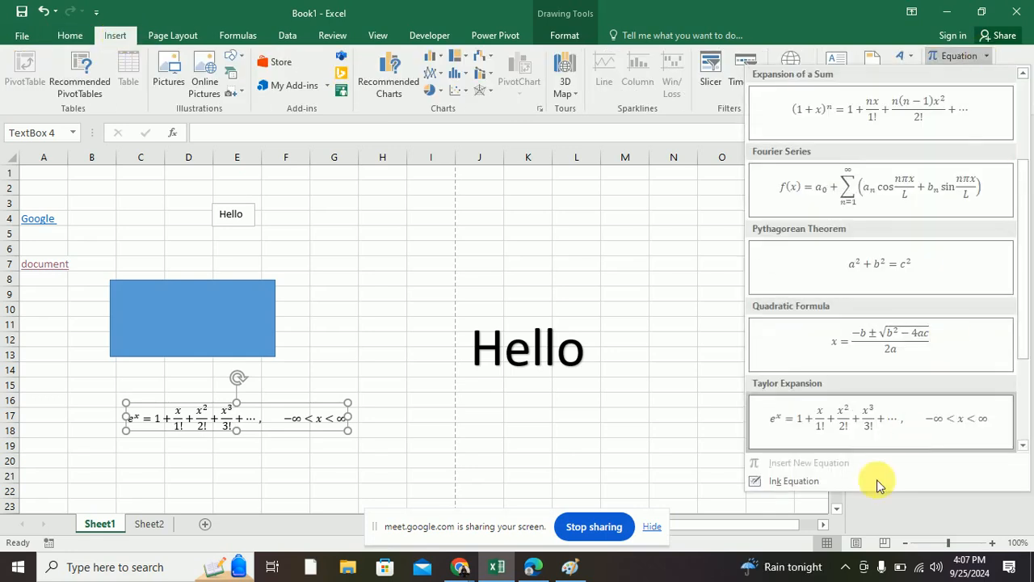
click(810, 485)
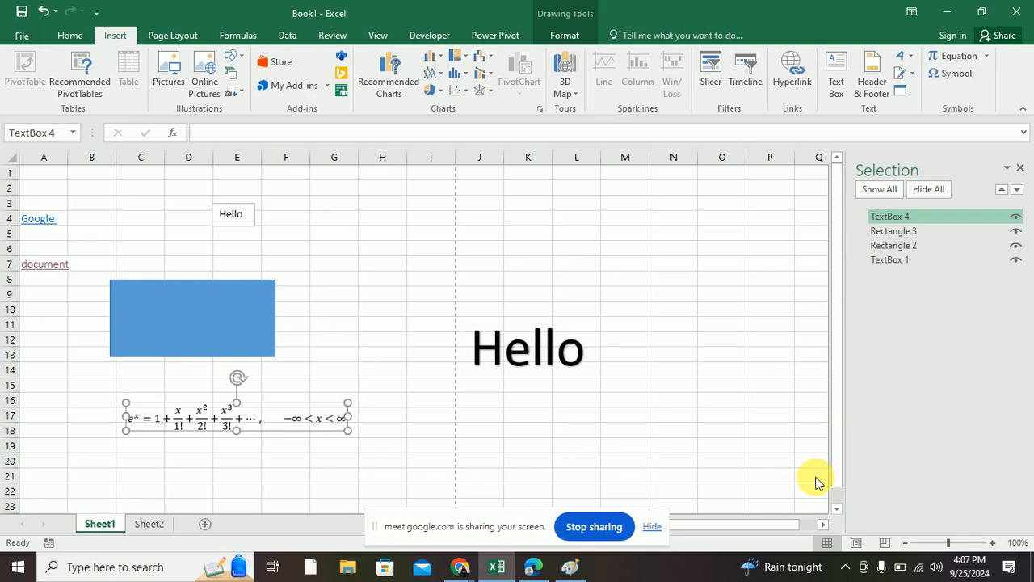
mouse_move(368, 194)
mouse_down()
mouse_move(441, 204)
mouse_move(539, 181)
mouse_up()
Step: Handwrite the fraction 3/2 on the ink equation pad and erase its strokes
click(492, 330)
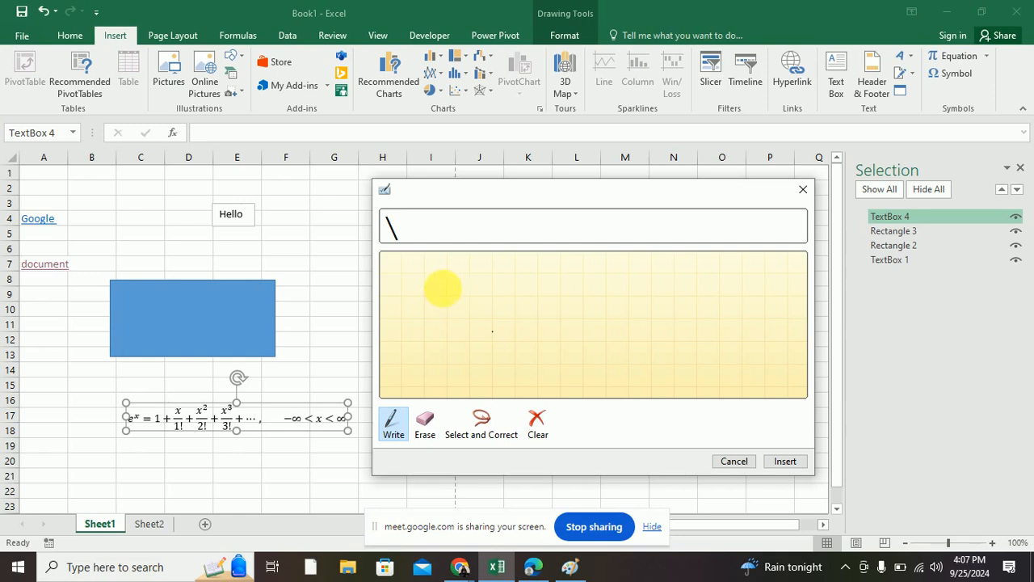
drag(448, 285, 438, 312)
drag(490, 284, 460, 340)
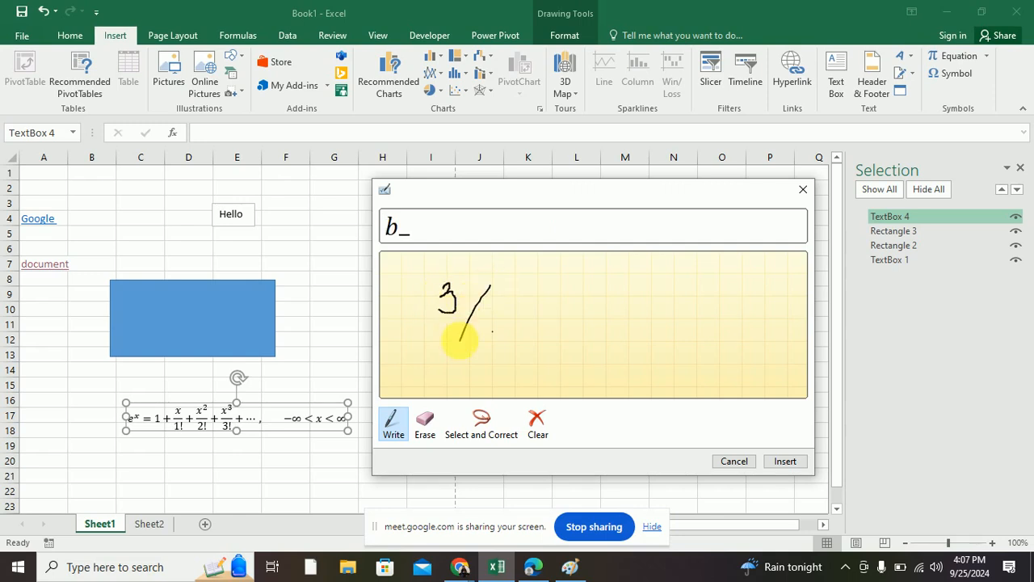
drag(506, 315, 526, 328)
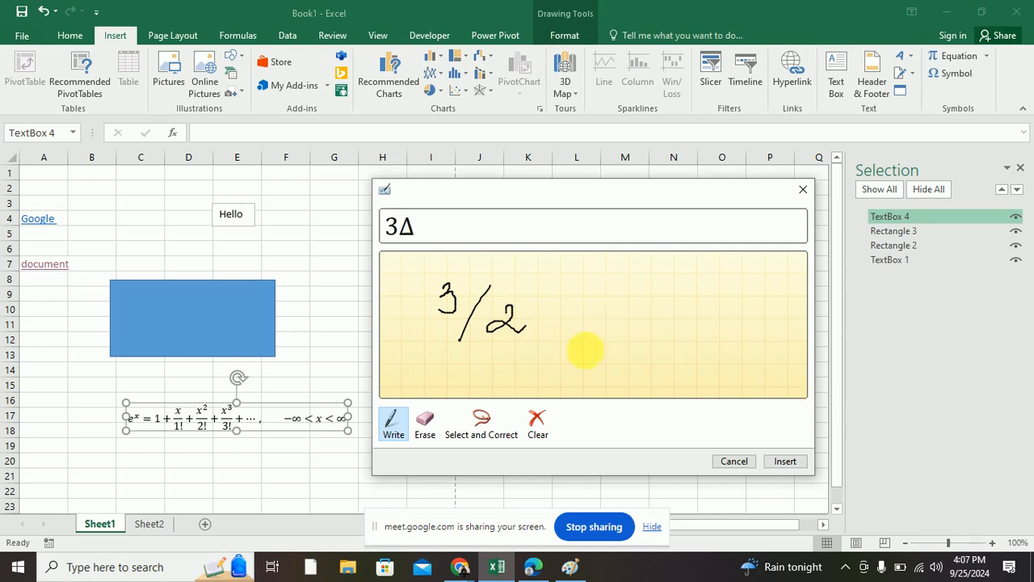
click(426, 420)
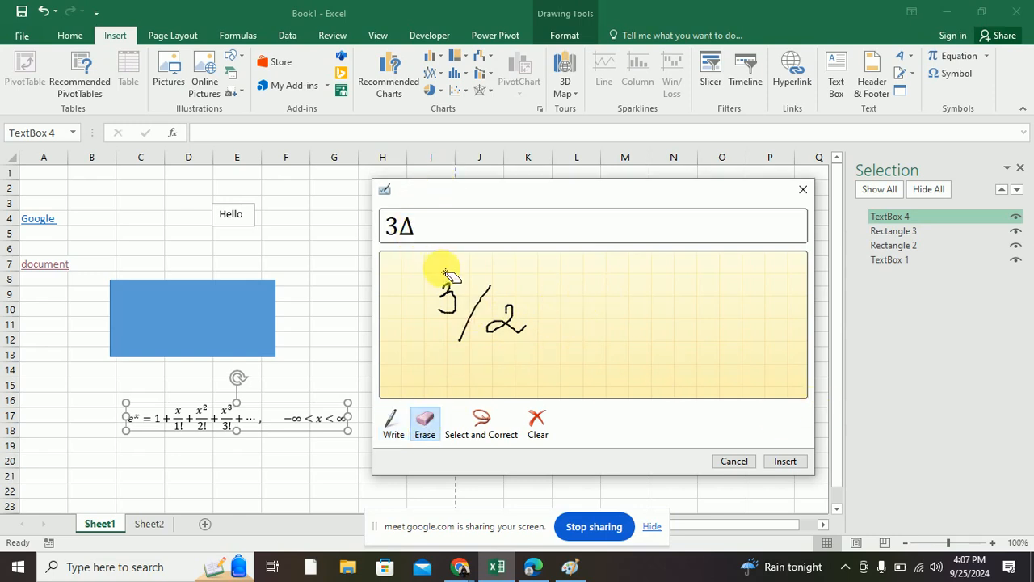
mouse_move(439, 272)
mouse_down()
mouse_move(492, 339)
mouse_move(473, 291)
mouse_move(406, 278)
mouse_up()
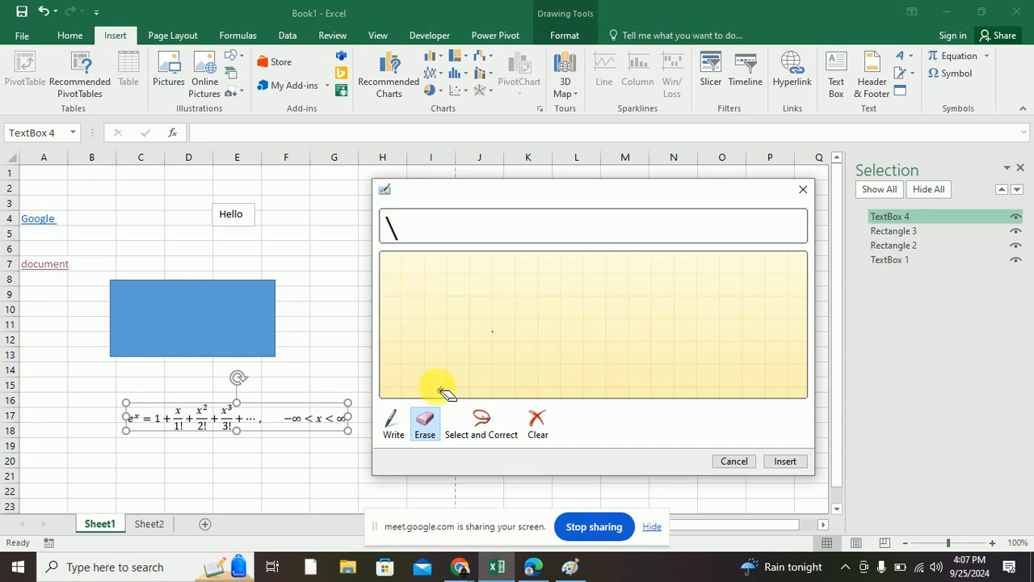
Step: Handwrite a + b on the ink equation pad, draw a rectangular frame around it, and erase the strokes
click(394, 416)
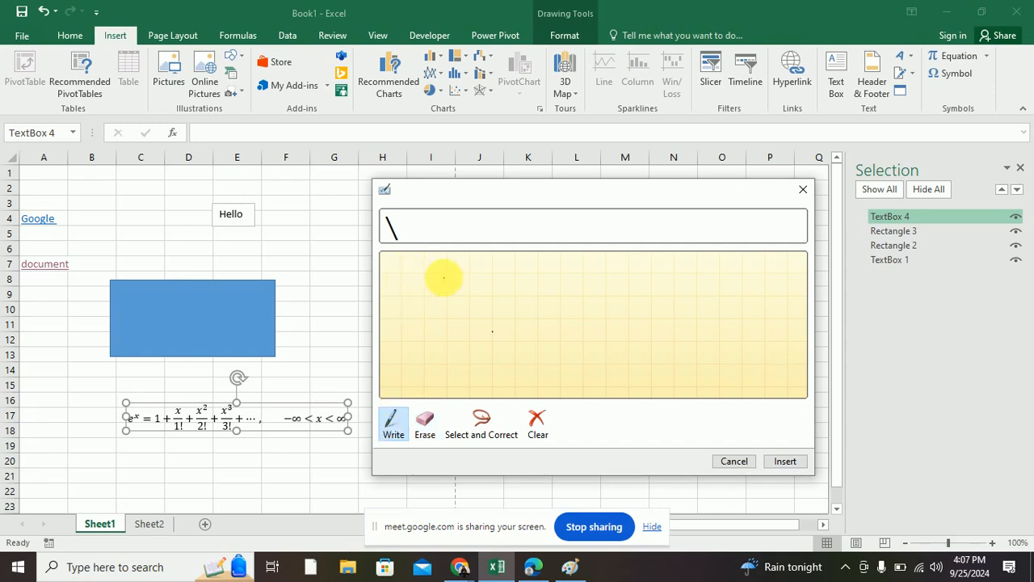
mouse_move(441, 277)
mouse_down()
mouse_move(428, 298)
mouse_move(443, 280)
mouse_move(455, 299)
mouse_move(507, 284)
mouse_move(534, 305)
mouse_up()
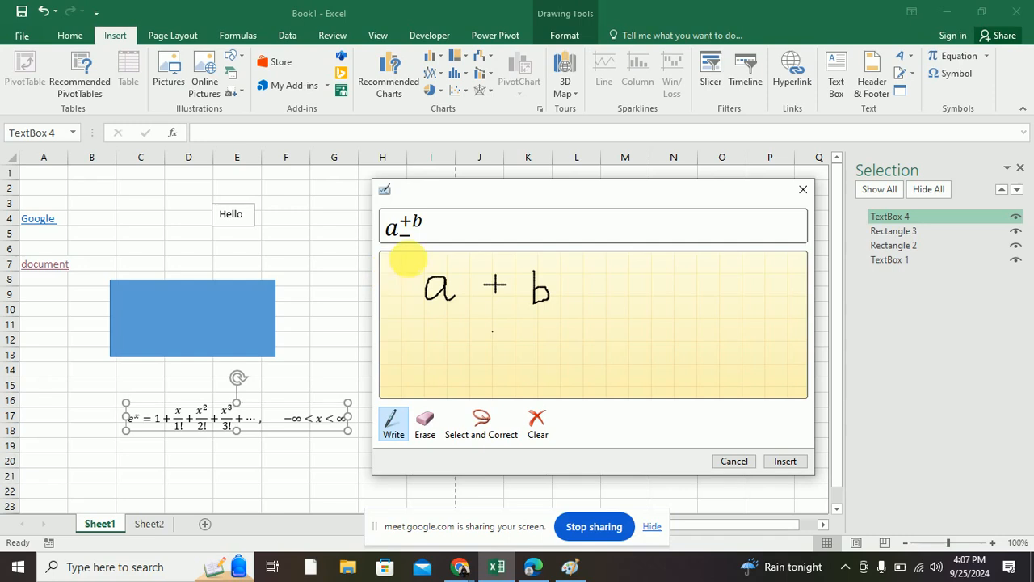
drag(410, 260, 415, 321)
mouse_move(411, 260)
mouse_down()
mouse_move(585, 312)
mouse_move(421, 332)
mouse_up()
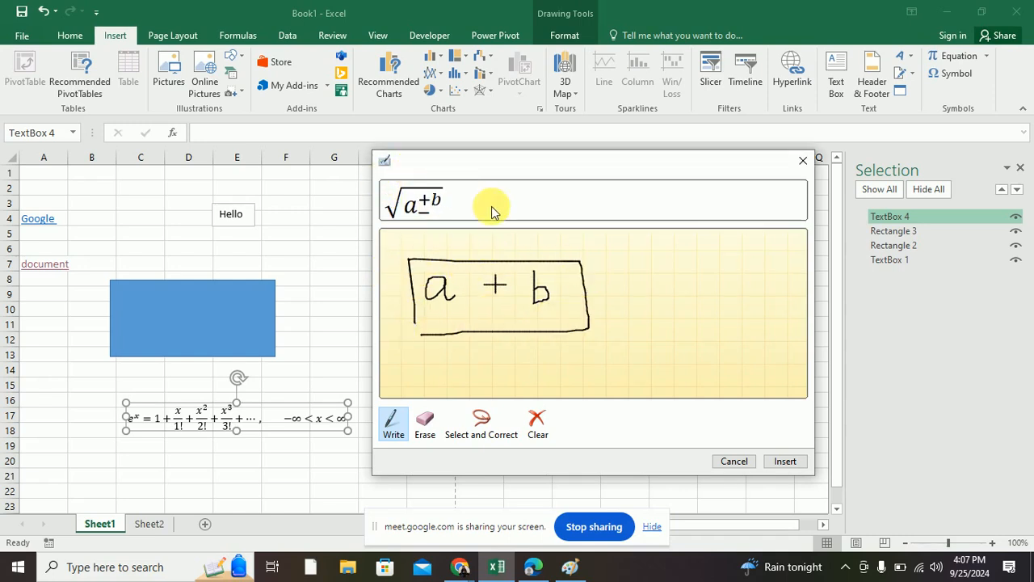
click(426, 426)
mouse_move(441, 386)
mouse_down()
mouse_move(429, 261)
mouse_move(522, 284)
mouse_move(364, 288)
mouse_move(540, 291)
mouse_up()
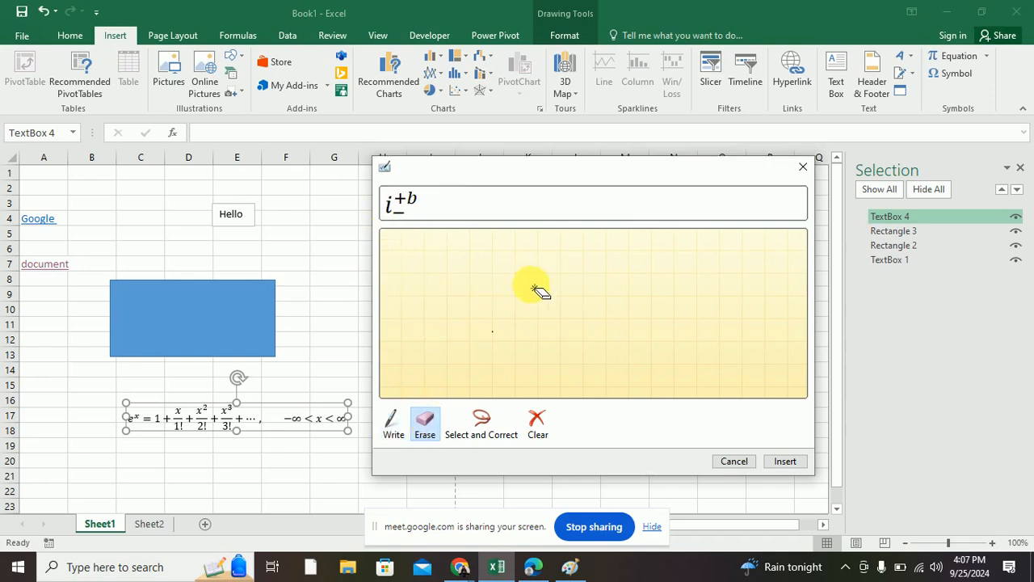
Step: Discard the ink equation and try to insert two copyright signs (©) while the Taylor Expansion equation box is selected
click(740, 465)
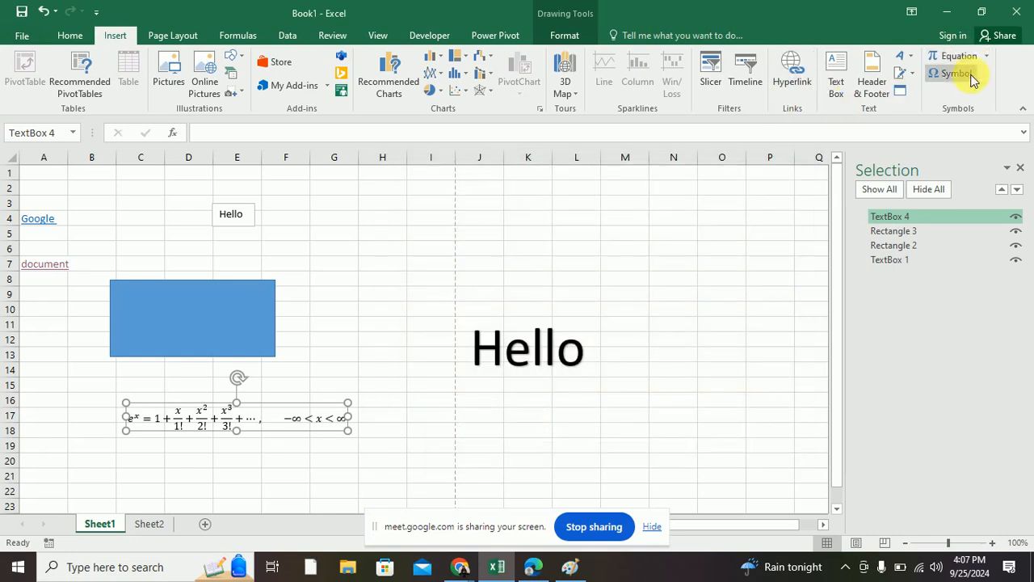
click(955, 75)
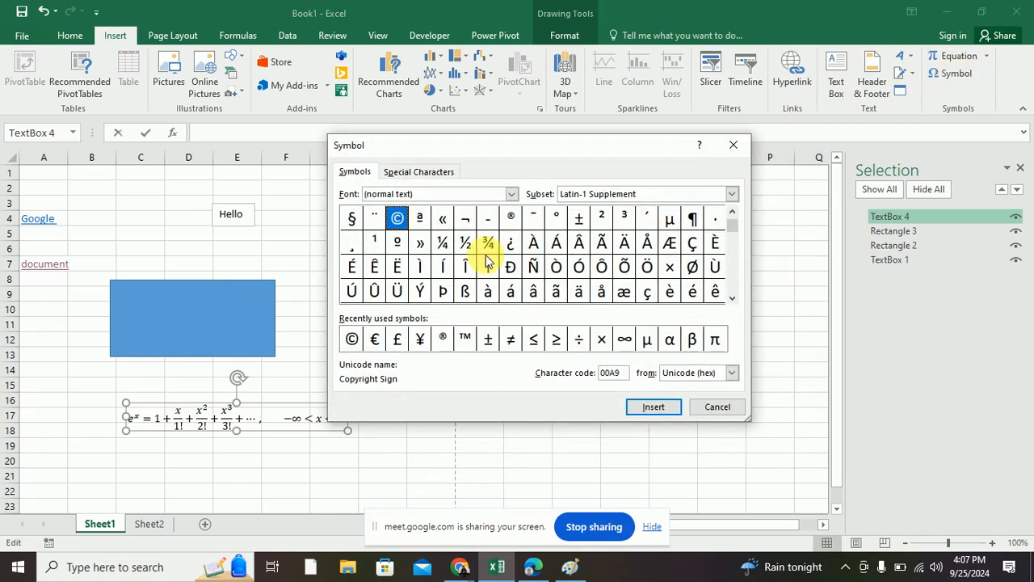
click(396, 223)
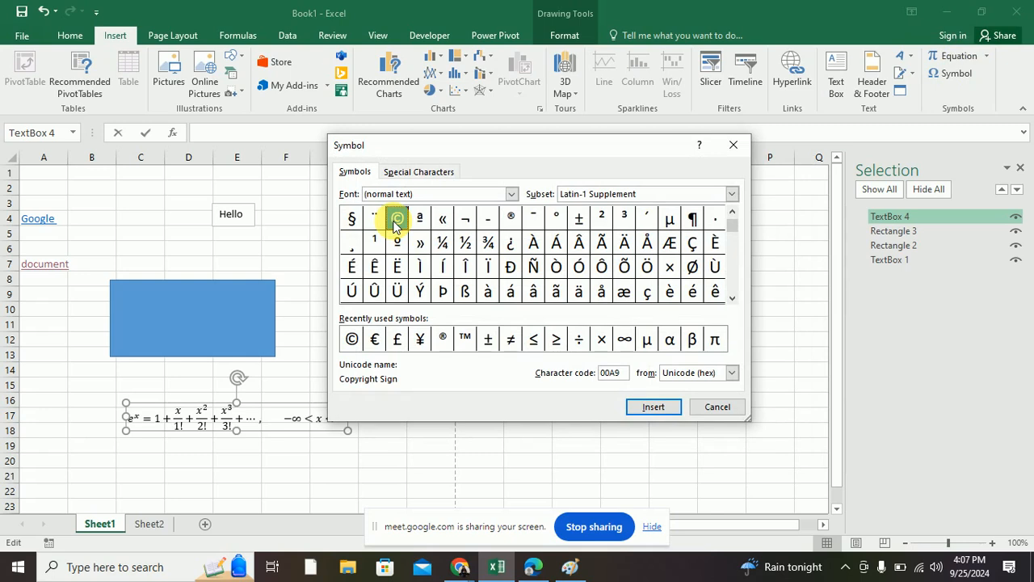
click(653, 410)
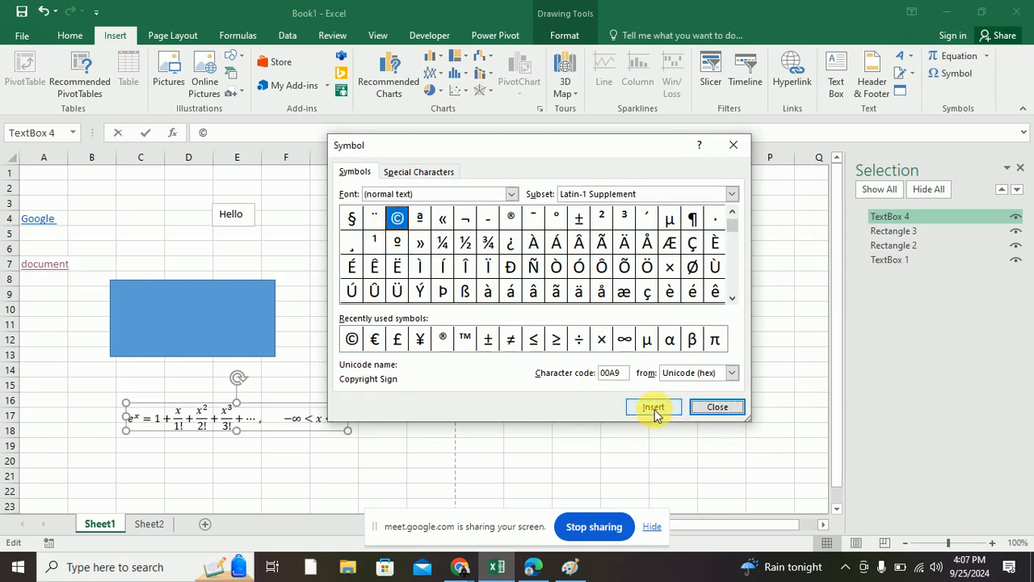
click(654, 408)
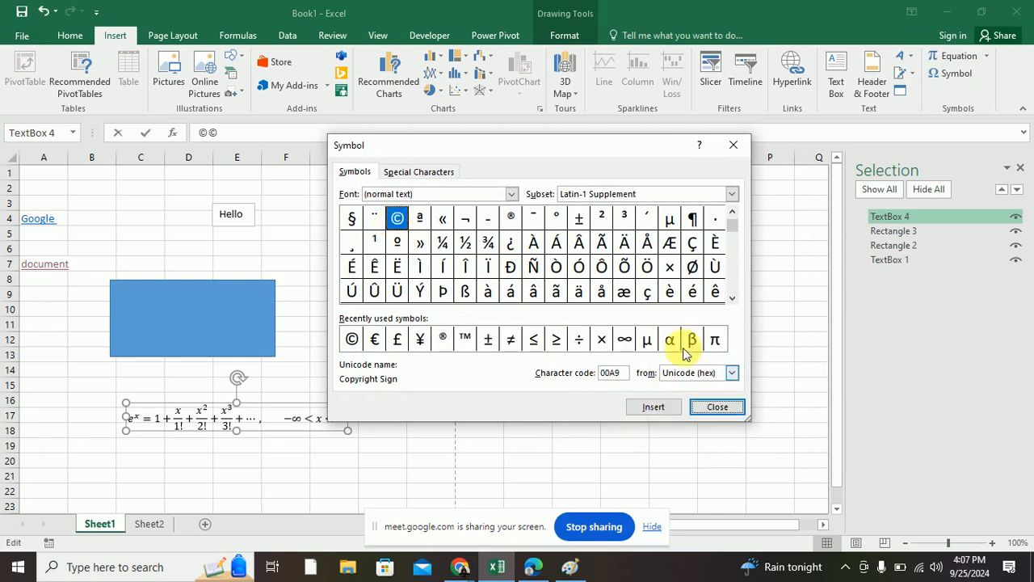
click(736, 144)
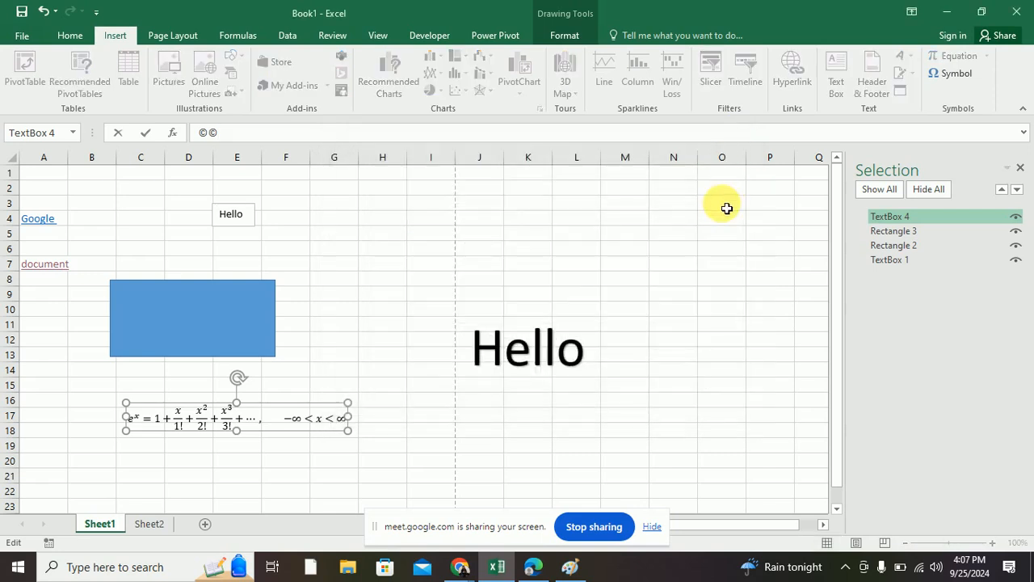
Step: Remove the copyright signs from the formula bar
click(384, 258)
click(522, 324)
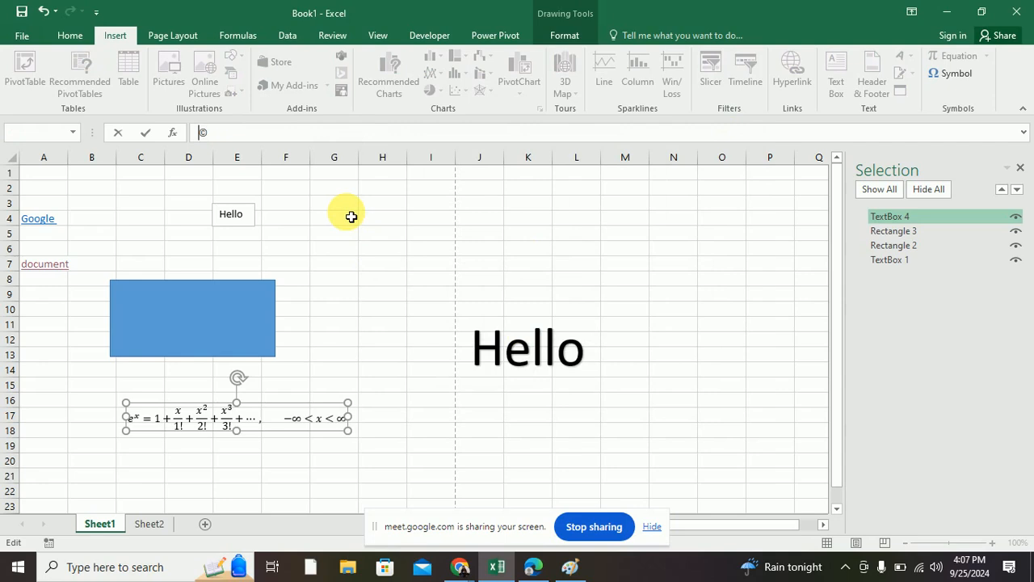
click(325, 147)
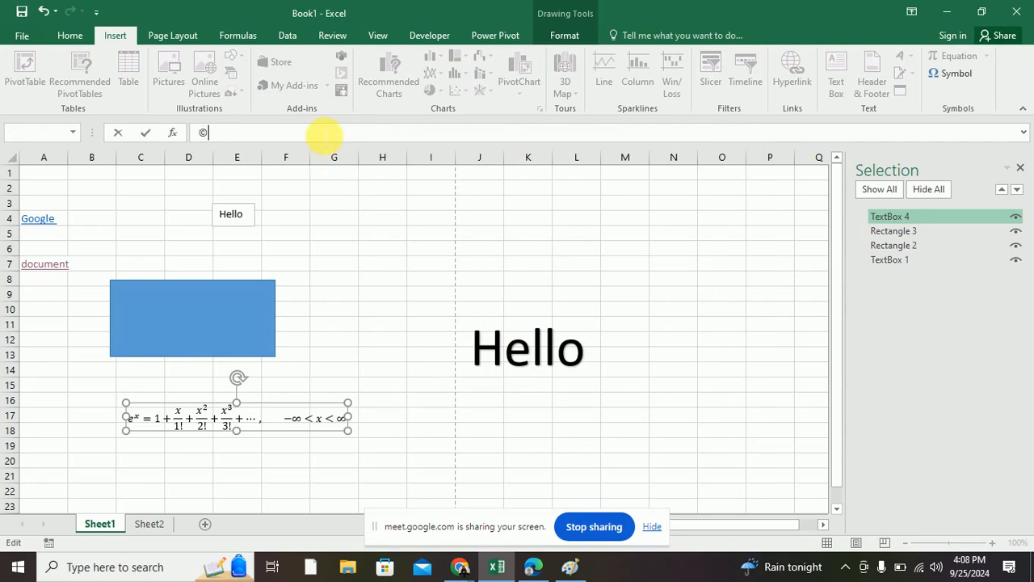
Step: Switch to Chrome, search Google for "inr symbol" in a new tab, and return to Excel
click(521, 324)
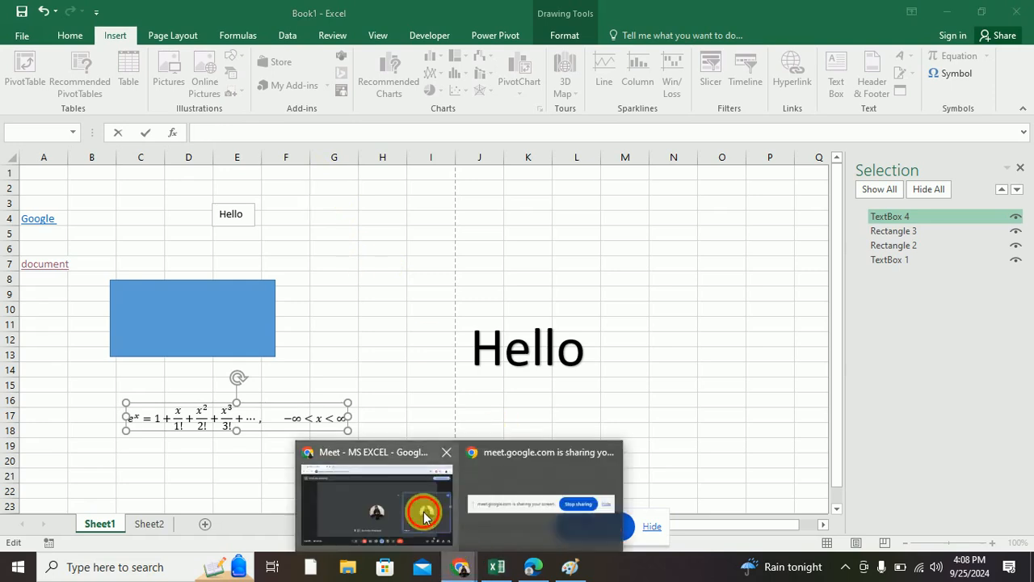
click(369, 497)
click(228, 16)
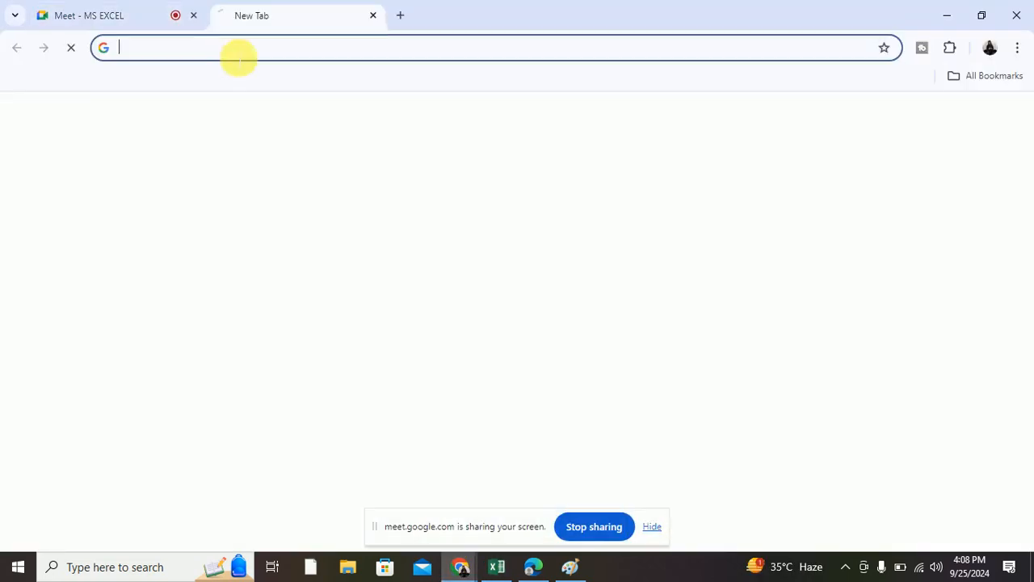
text(inr symbol)
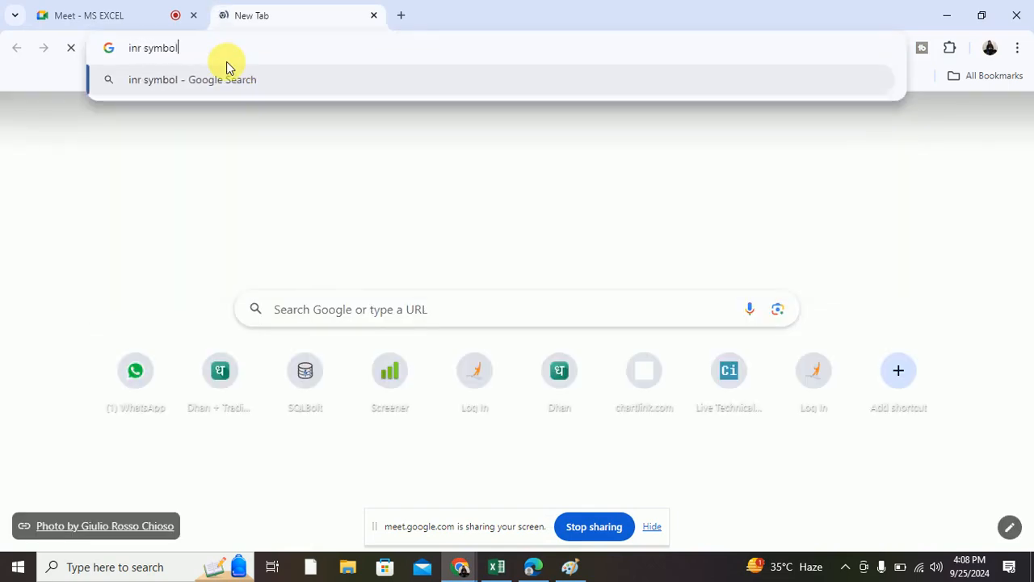
key(Return)
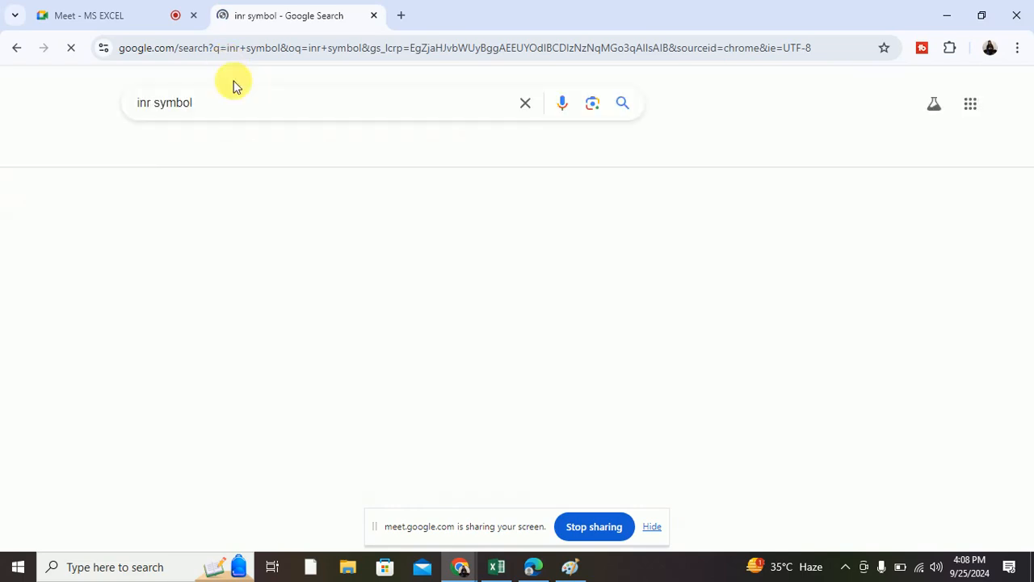
key(alt+Tab)
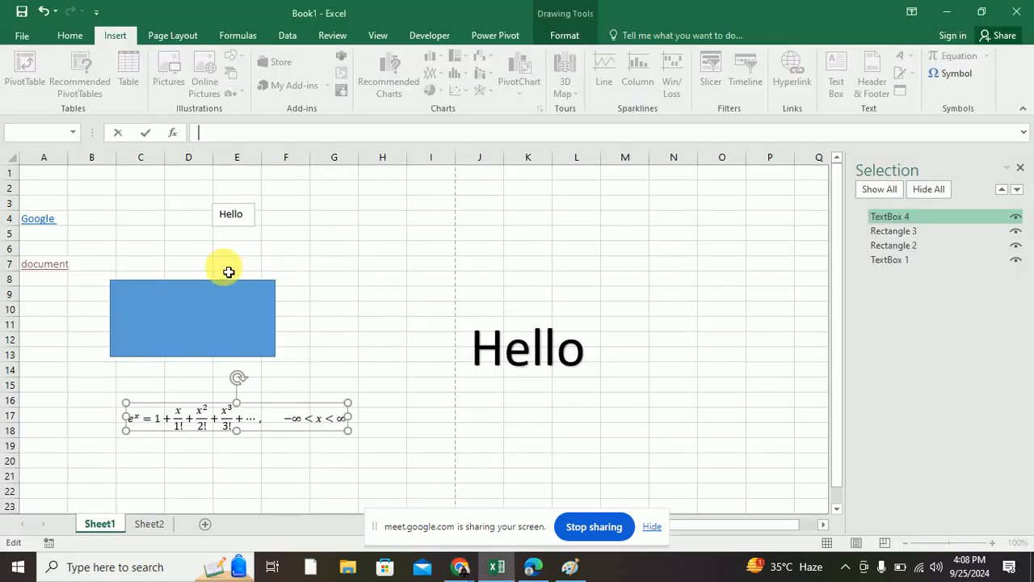
Step: Select cell L5, open the Symbol dialog and look through its characters, subsets and fonts
click(596, 236)
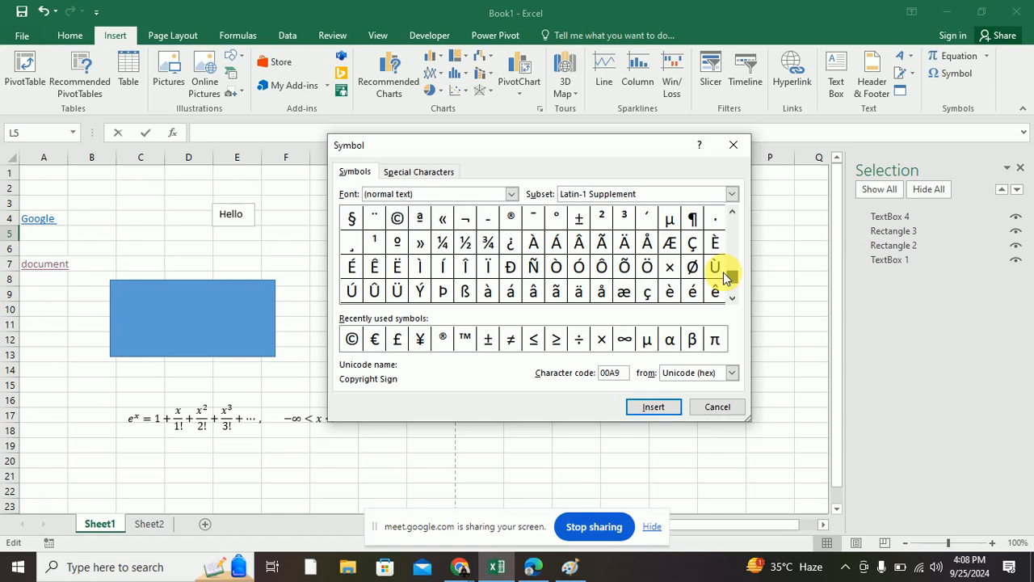
drag(724, 272, 731, 277)
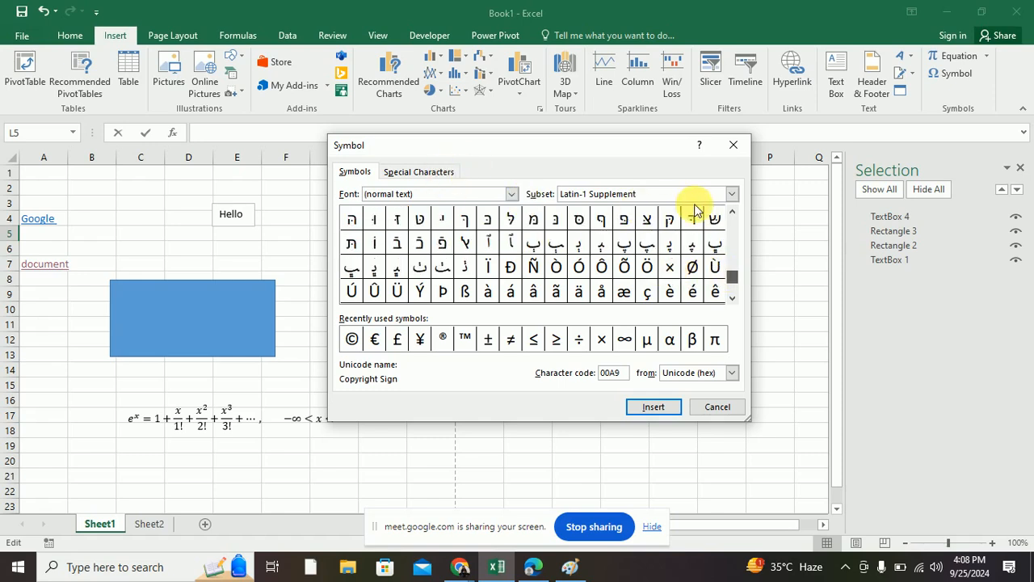
click(732, 195)
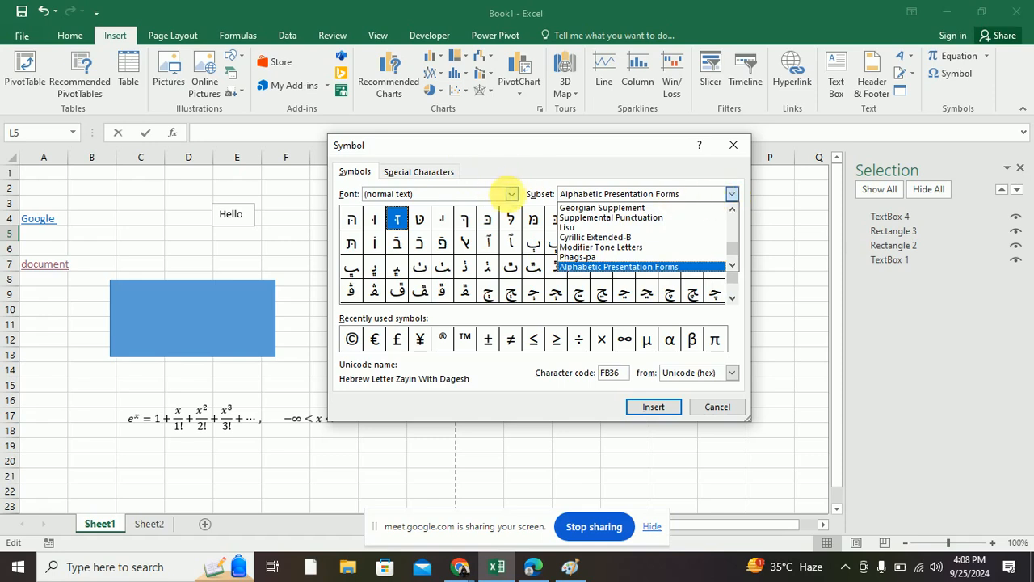
click(509, 194)
click(509, 195)
click(509, 195)
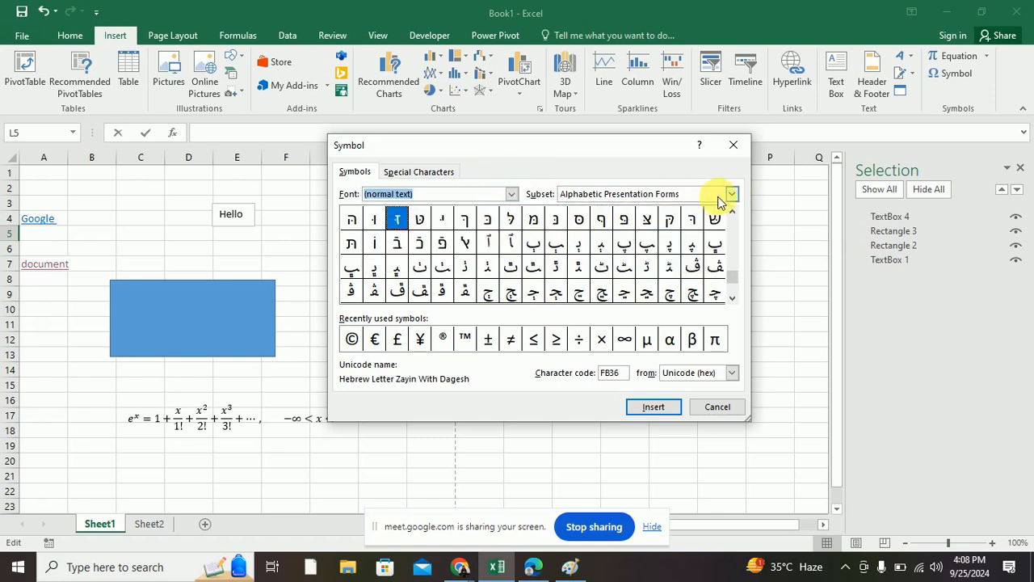
Step: Look through the symbol subsets and show the Currency Symbols subset
click(732, 195)
drag(732, 251, 736, 200)
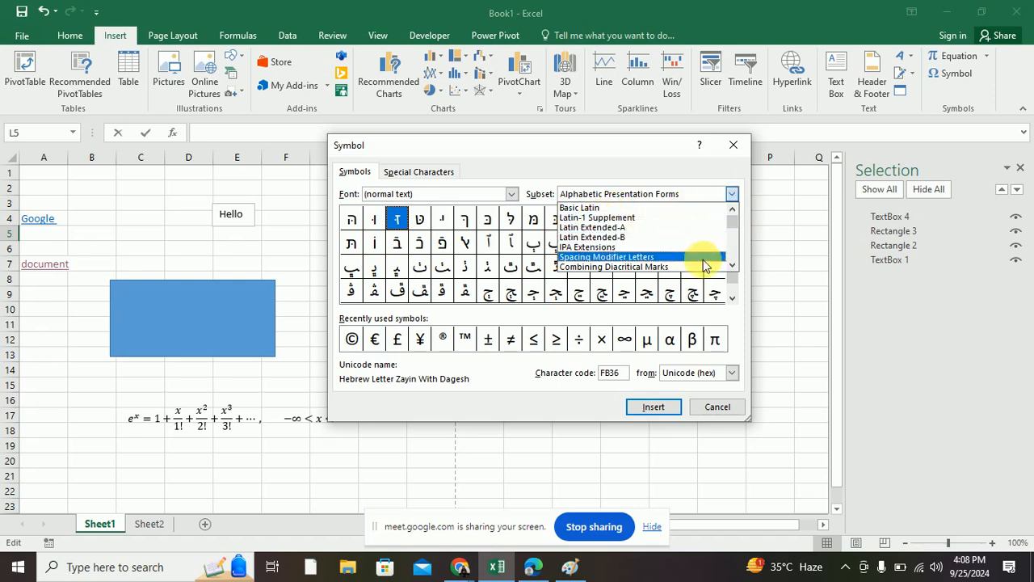
click(732, 266)
click(732, 265)
click(733, 265)
click(732, 267)
click(733, 267)
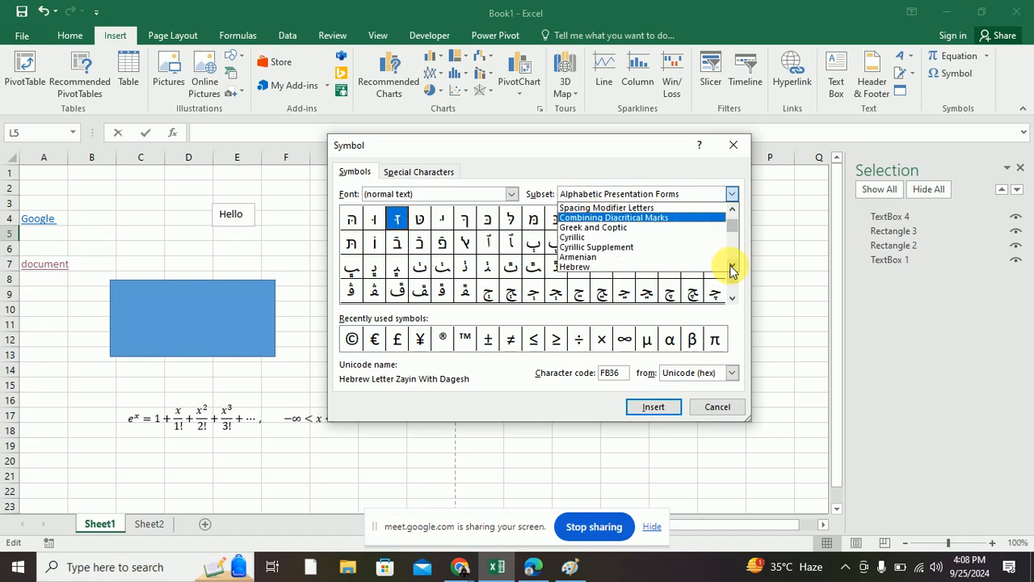
click(733, 267)
click(732, 267)
click(732, 267)
click(732, 267)
click(732, 267)
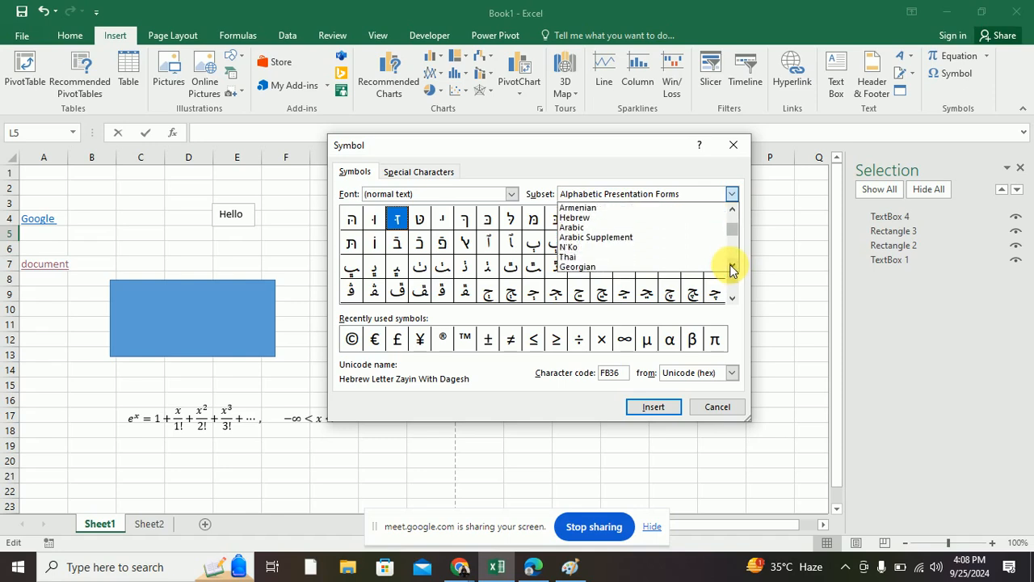
click(732, 267)
click(732, 267)
click(733, 267)
click(733, 267)
click(732, 267)
click(732, 267)
click(733, 267)
click(732, 267)
click(732, 266)
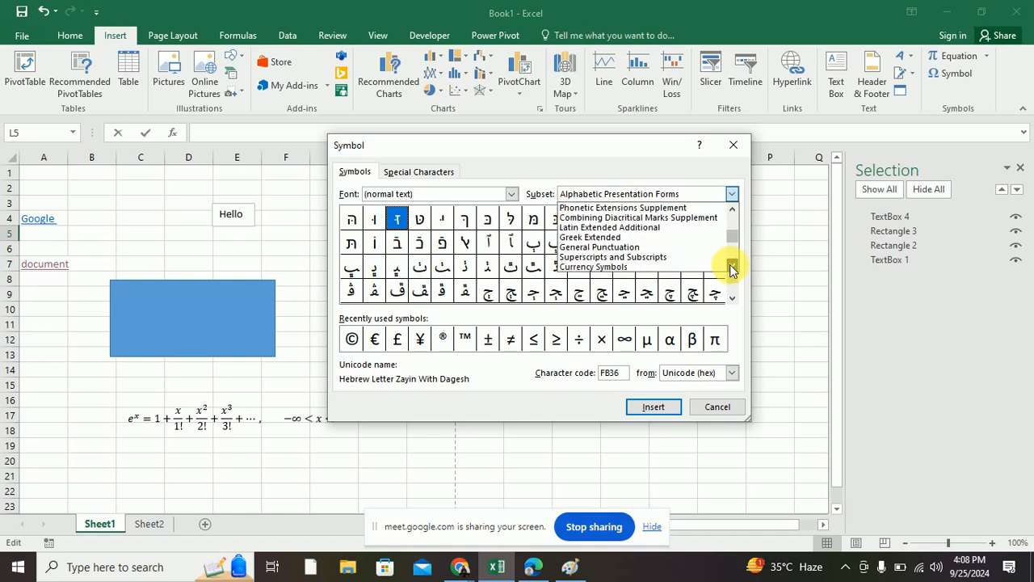
click(733, 267)
click(732, 267)
click(732, 267)
click(732, 266)
click(732, 267)
click(732, 266)
click(732, 267)
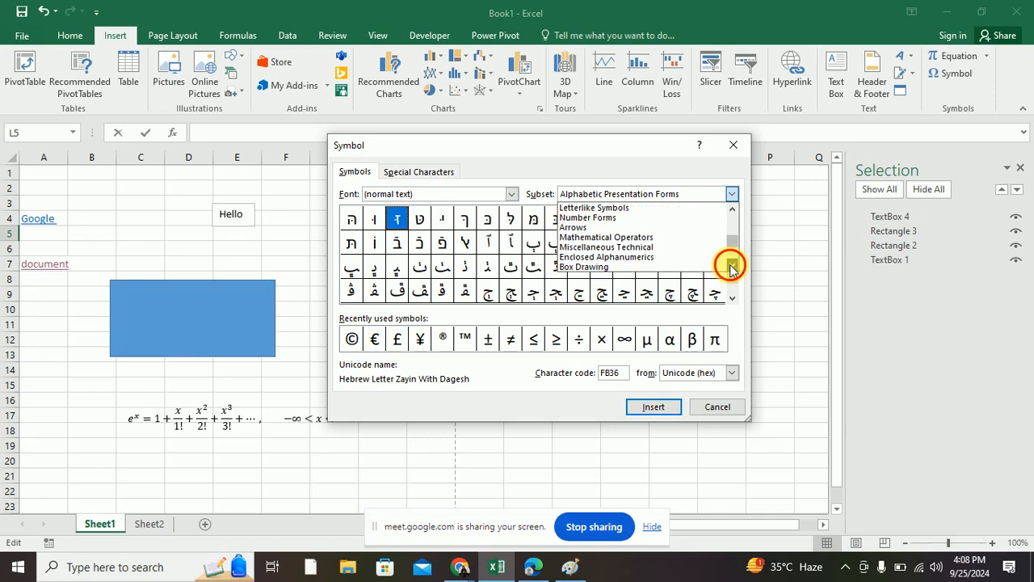
click(733, 266)
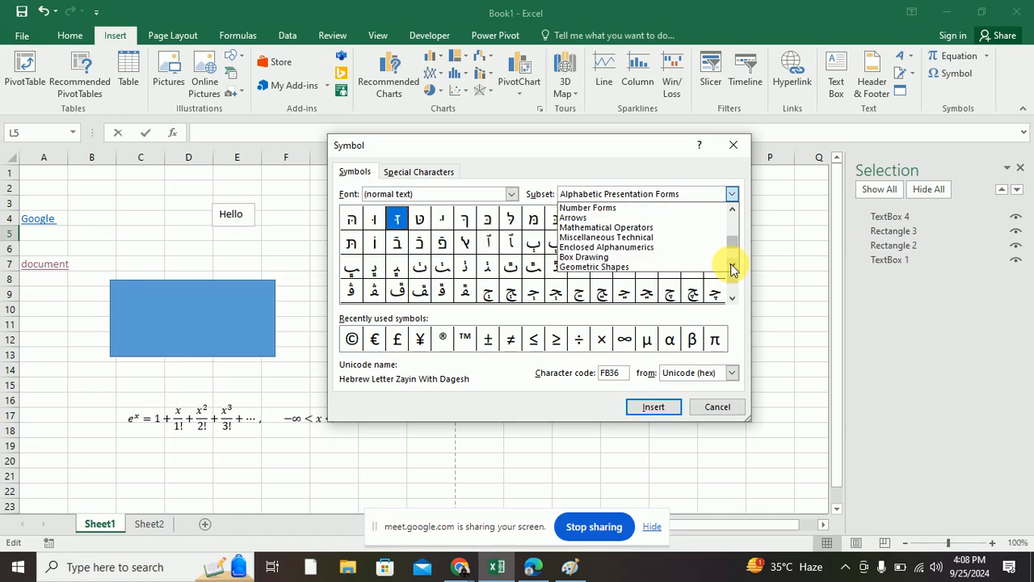
double_click(732, 209)
click(732, 208)
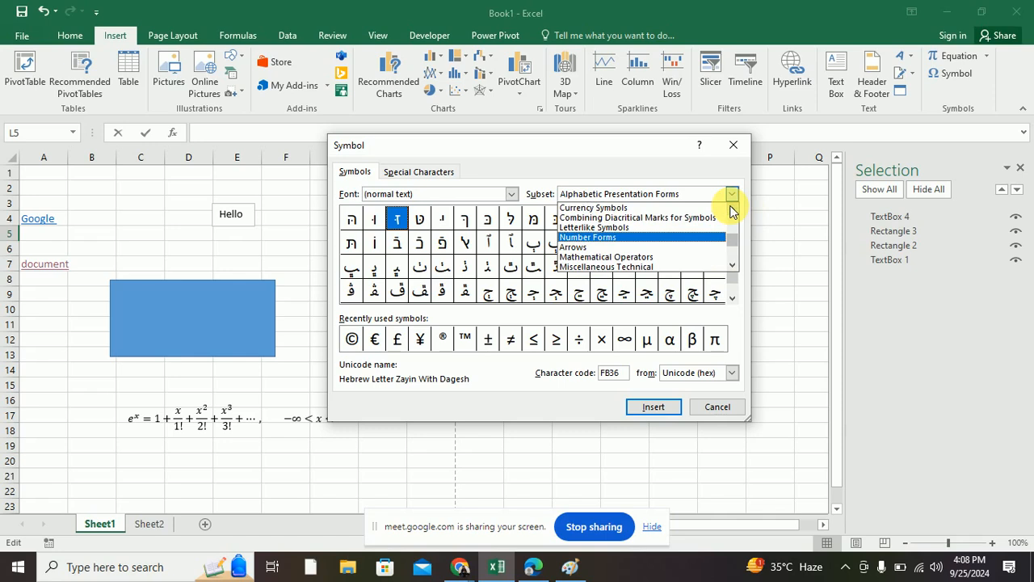
click(630, 211)
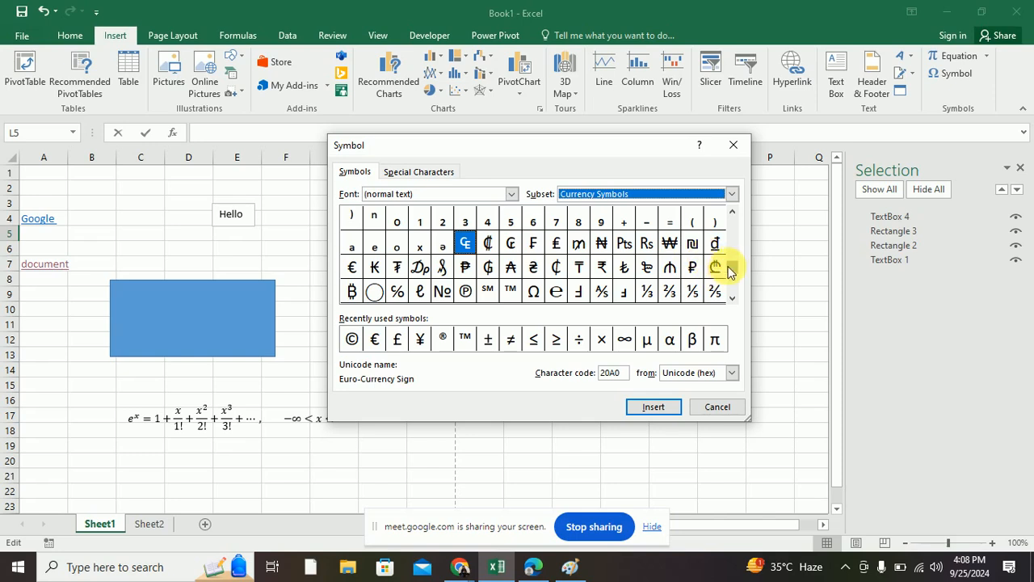
Step: Insert the copyright sign (©) from the recently used symbols into cell L5 and confirm the entry
drag(732, 267, 732, 211)
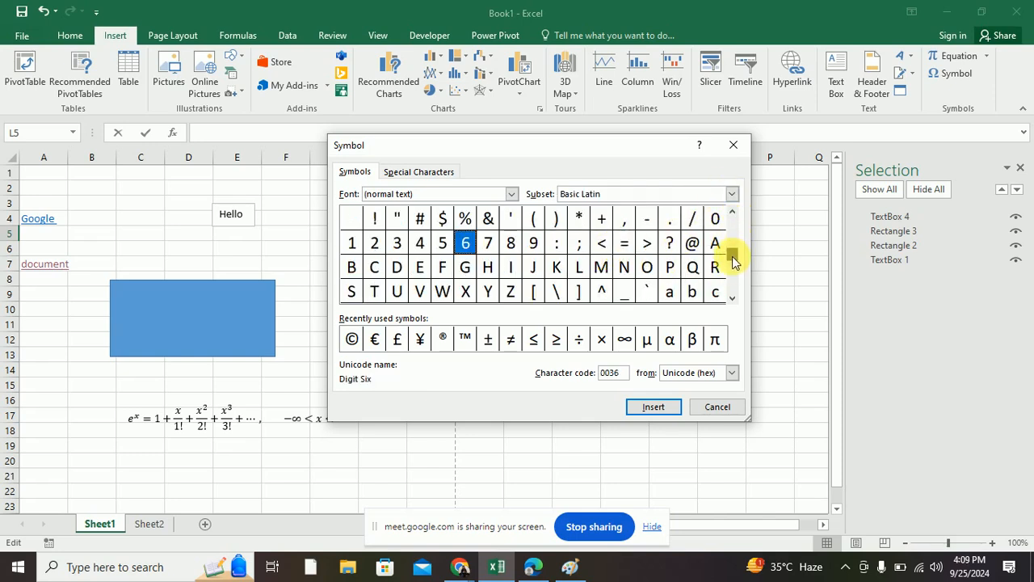
drag(734, 260, 732, 276)
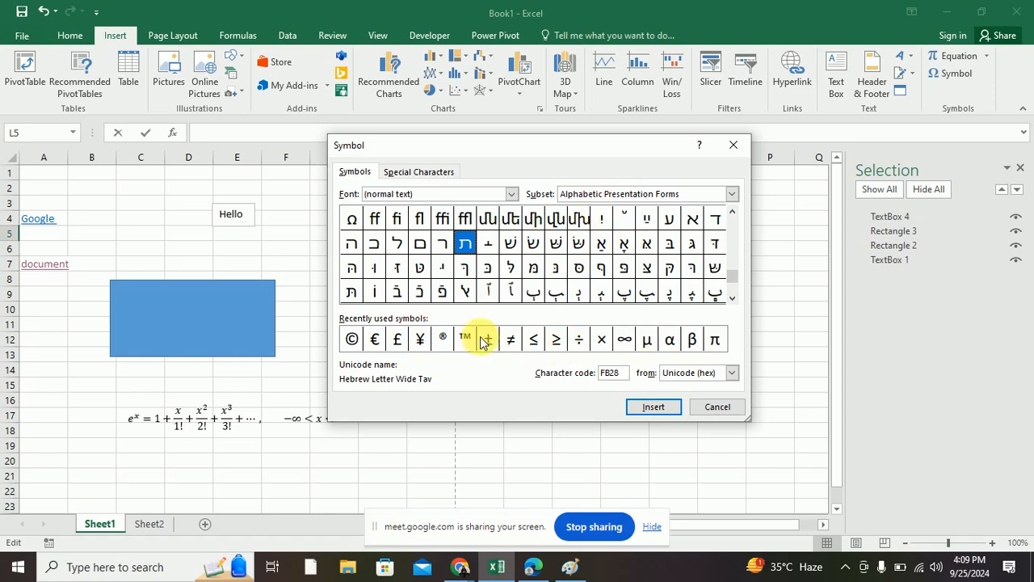
click(353, 340)
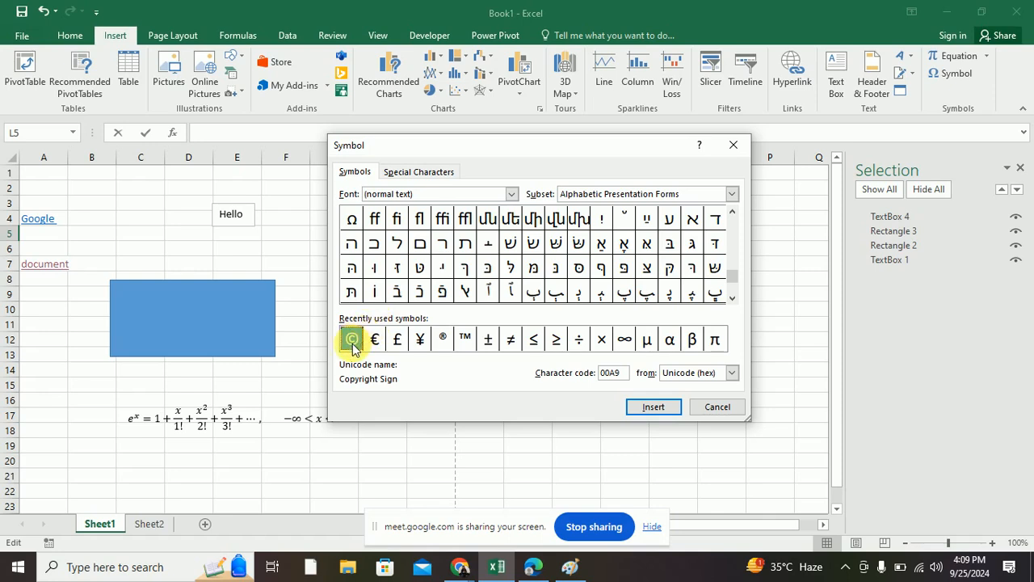
click(646, 407)
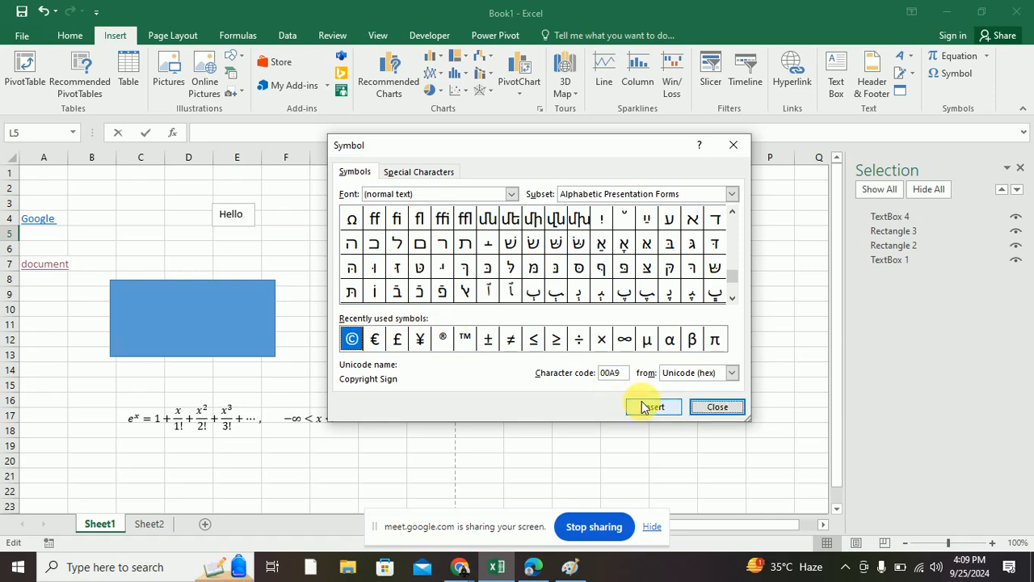
click(701, 406)
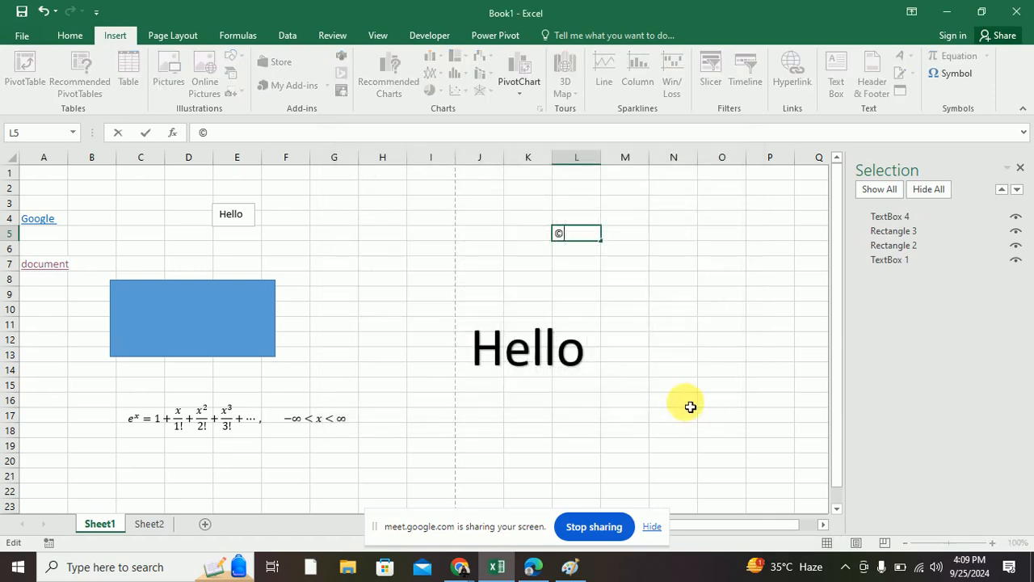
click(673, 311)
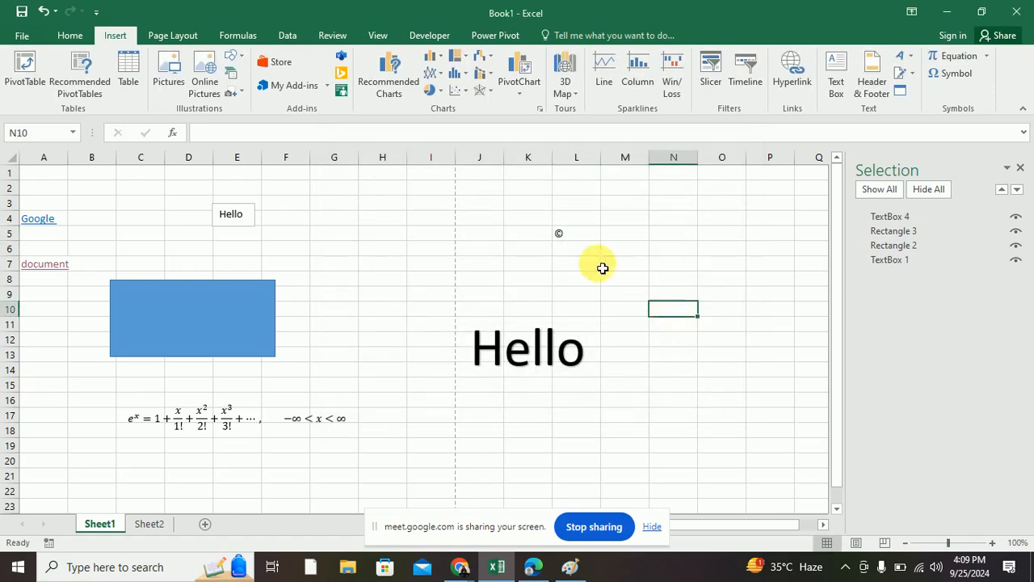
click(585, 236)
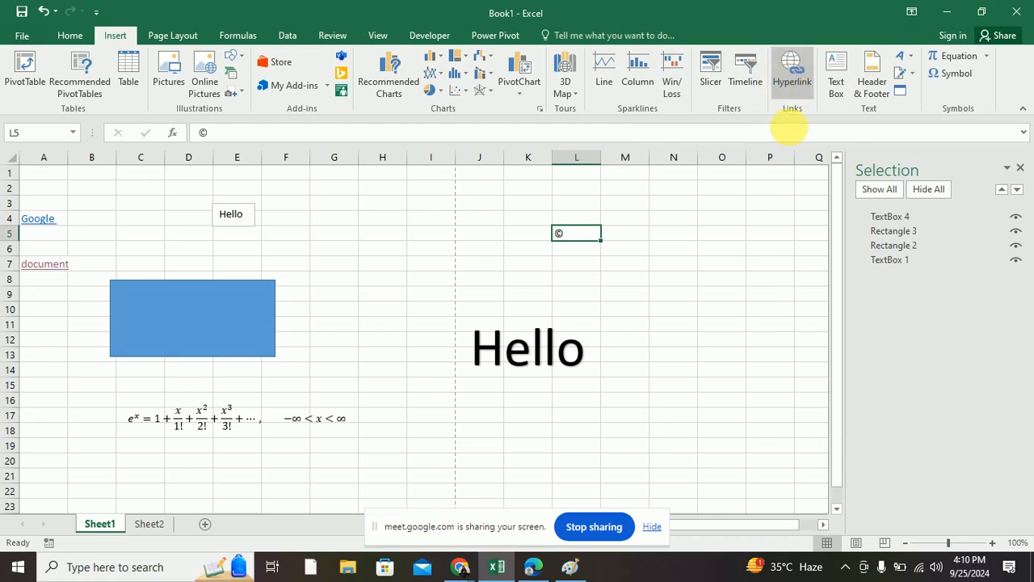
click(651, 310)
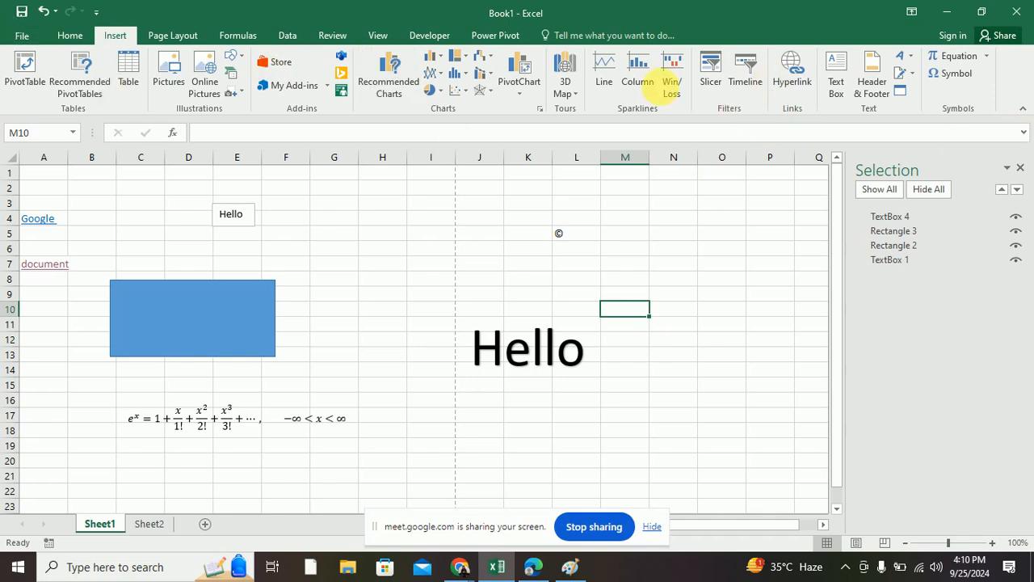
Step: Show the page layout commands and close the Selection pane
click(172, 36)
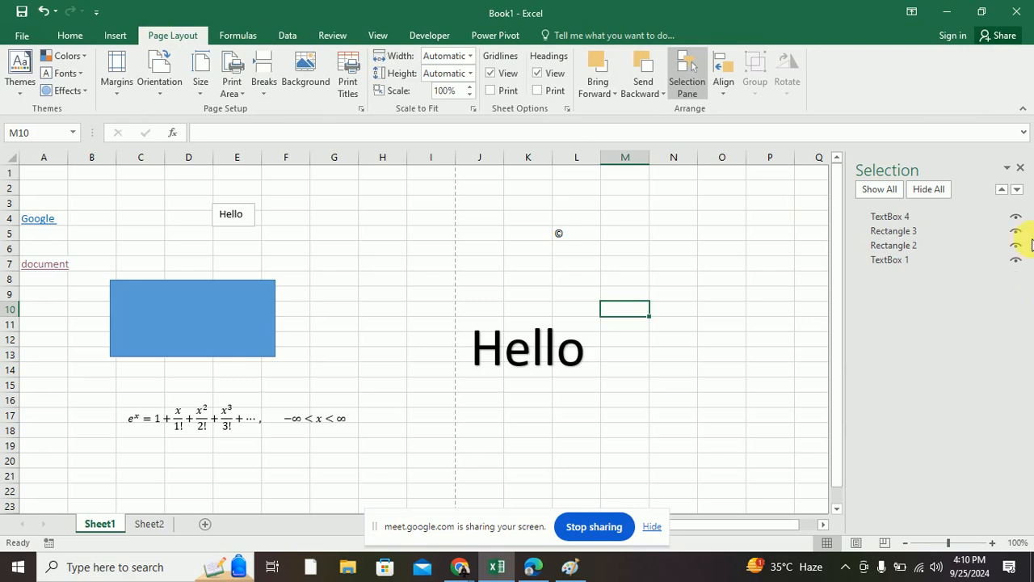
click(1021, 169)
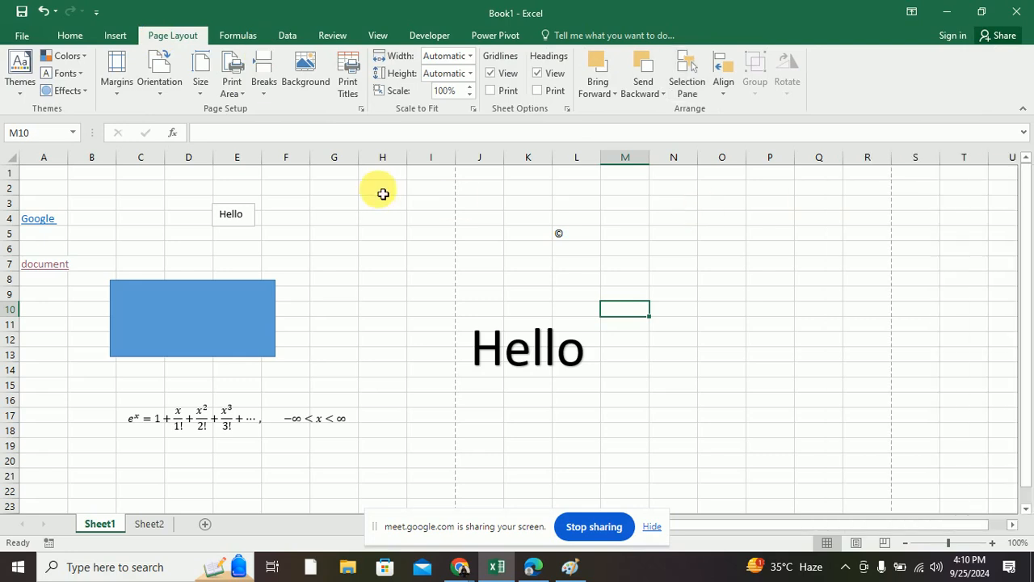
Step: Apply the Red Orange theme colors to the workbook, and show the available theme fonts and effects
click(71, 55)
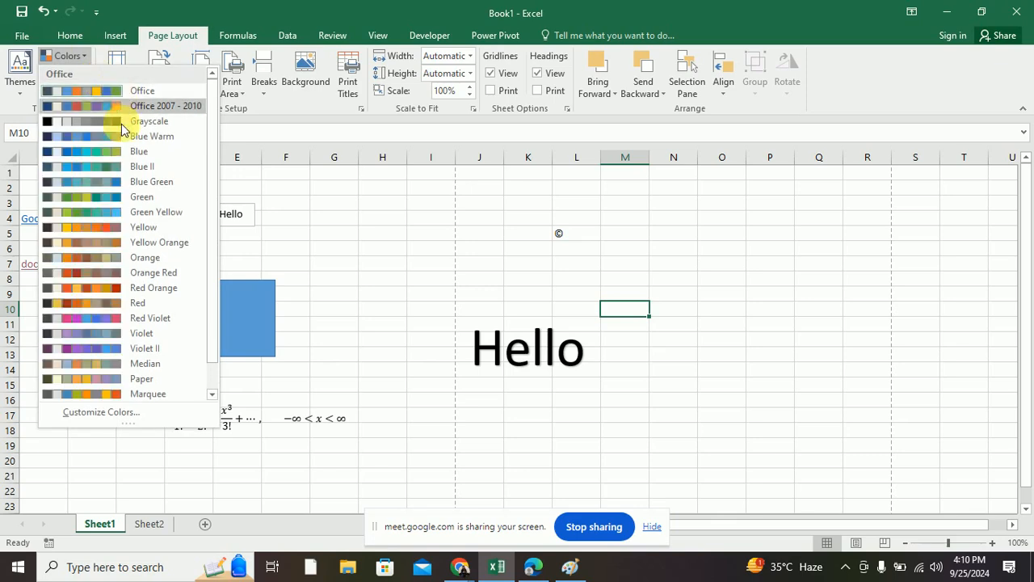
click(96, 288)
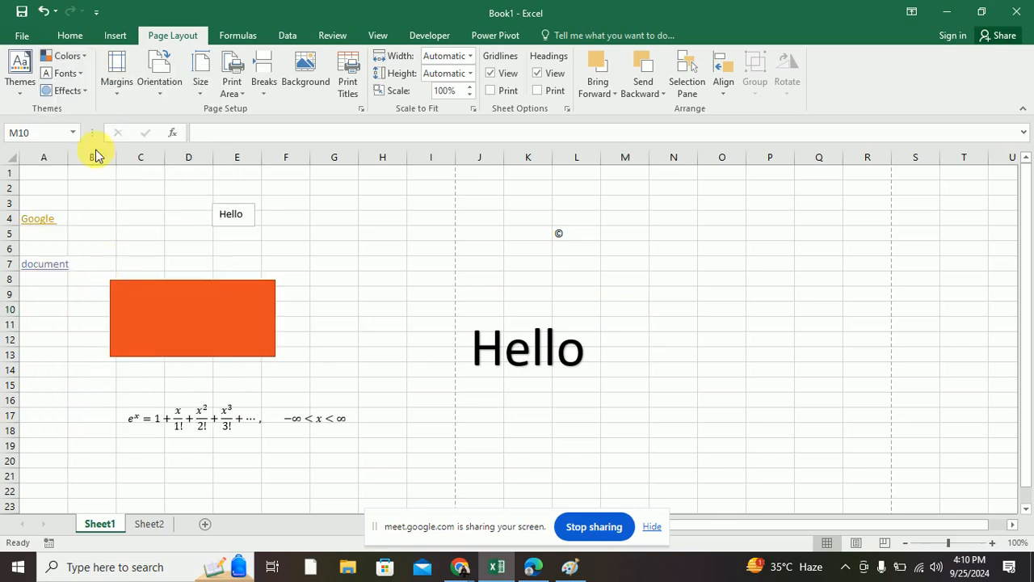
click(79, 74)
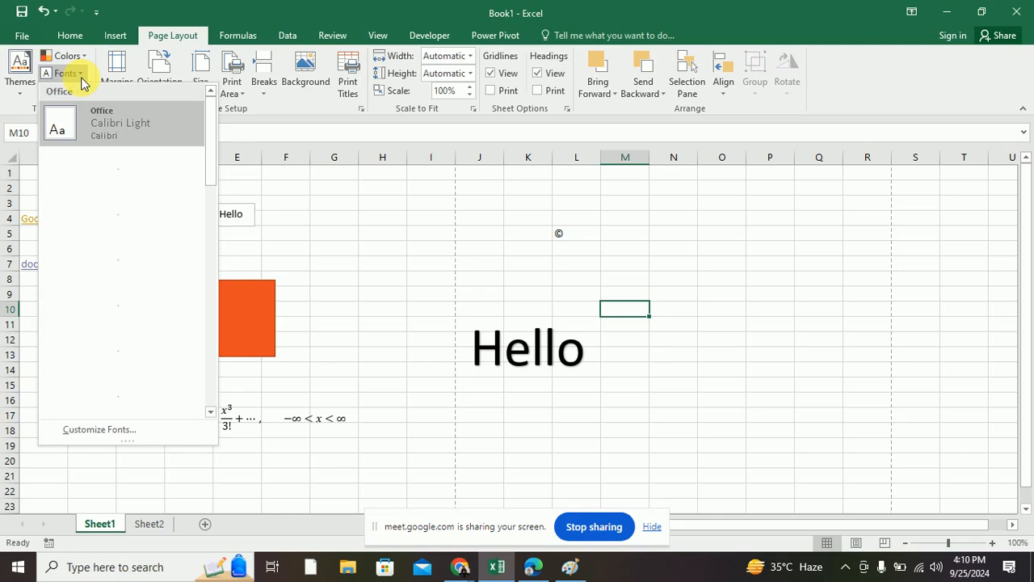
click(79, 77)
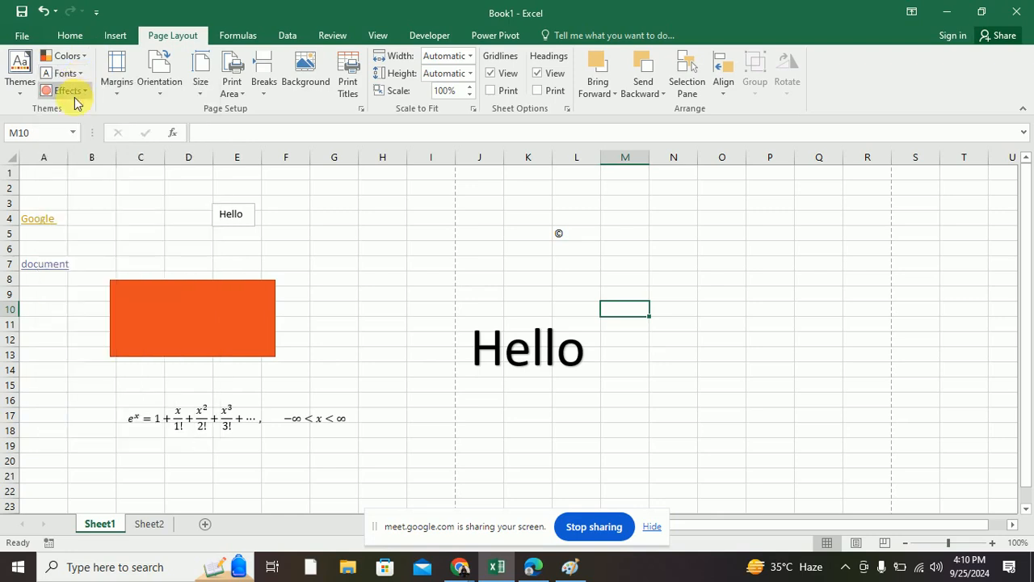
click(73, 94)
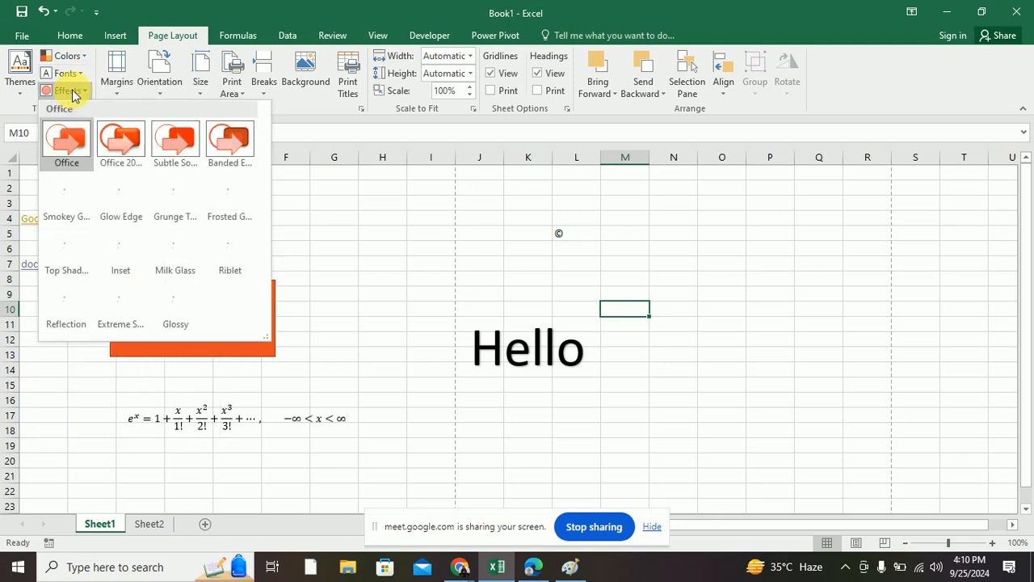
click(73, 94)
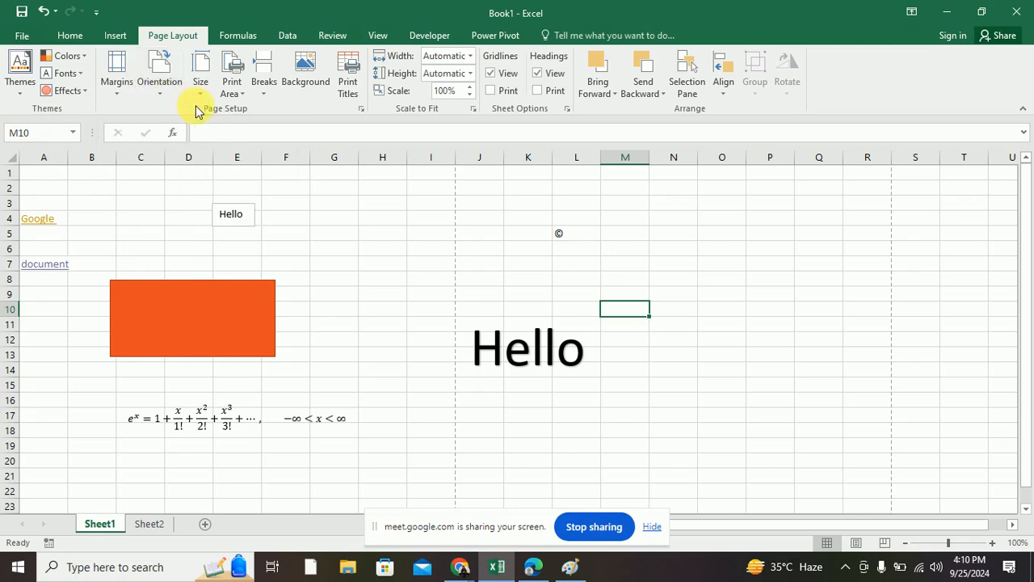
Step: Show the print area options and the picture sources for a sheet background without inserting a picture
click(237, 90)
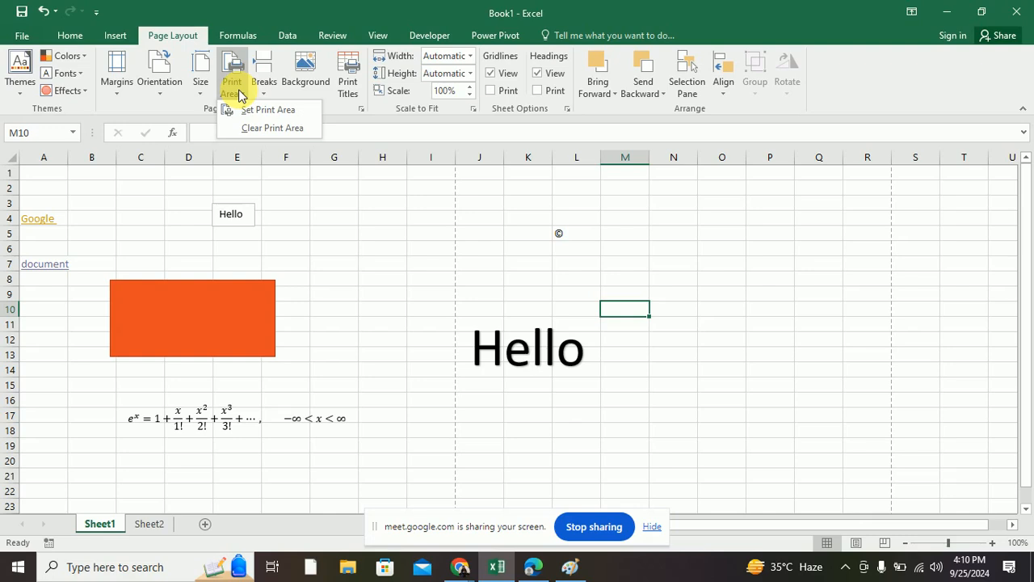
click(237, 94)
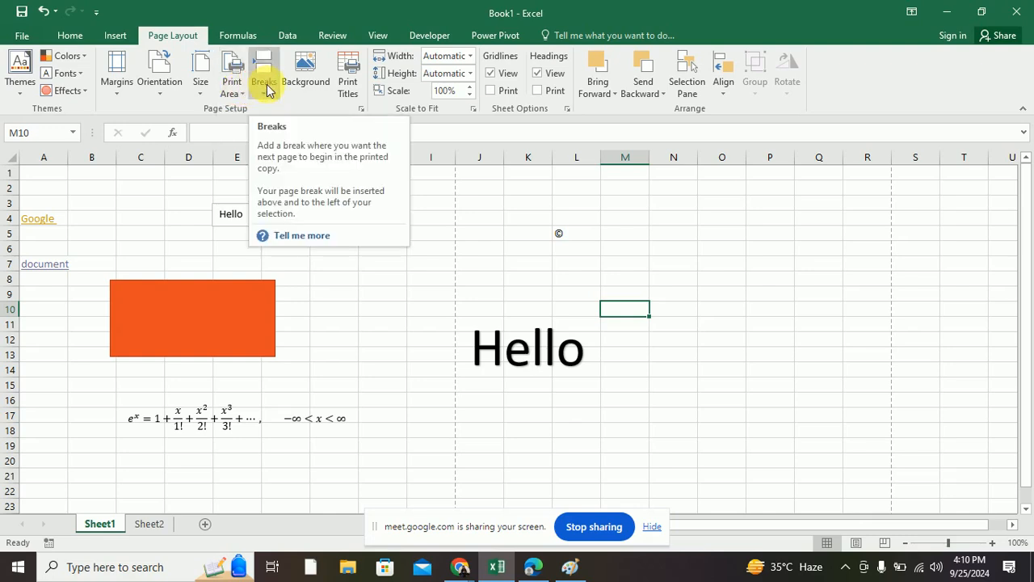
click(310, 73)
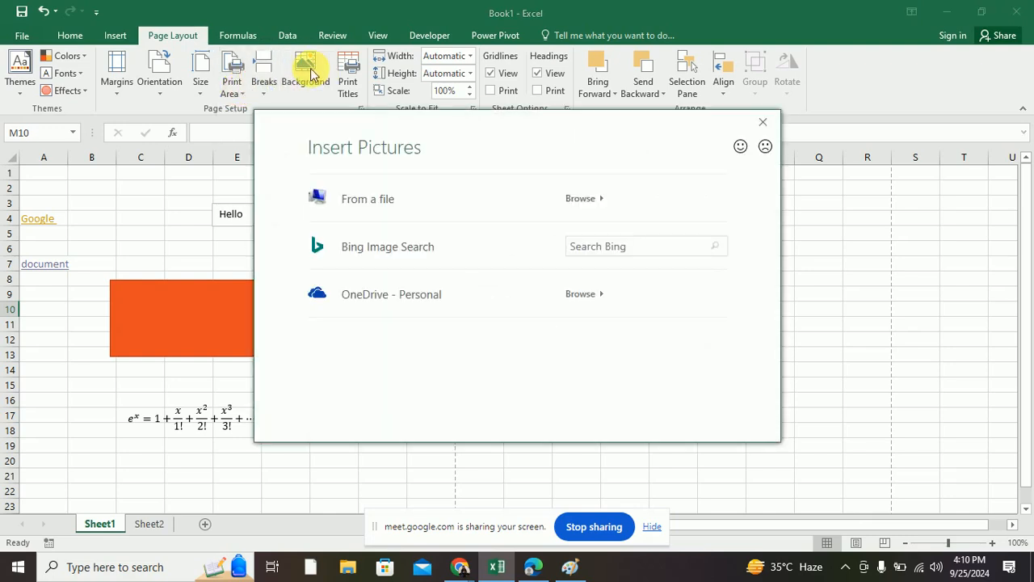
click(763, 122)
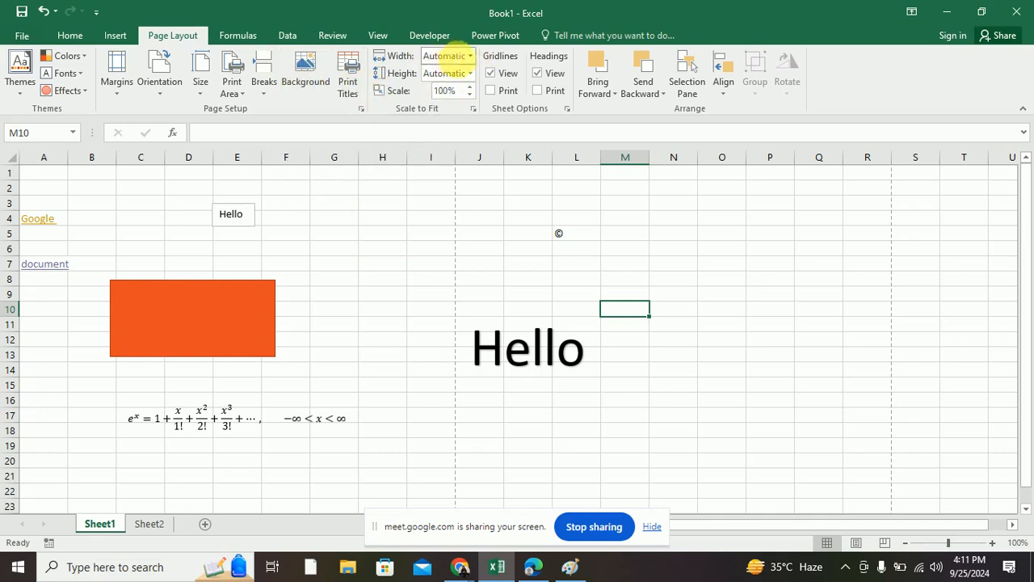
Step: Show the page count choices for scaling the printout's width without choosing one
click(473, 58)
click(473, 58)
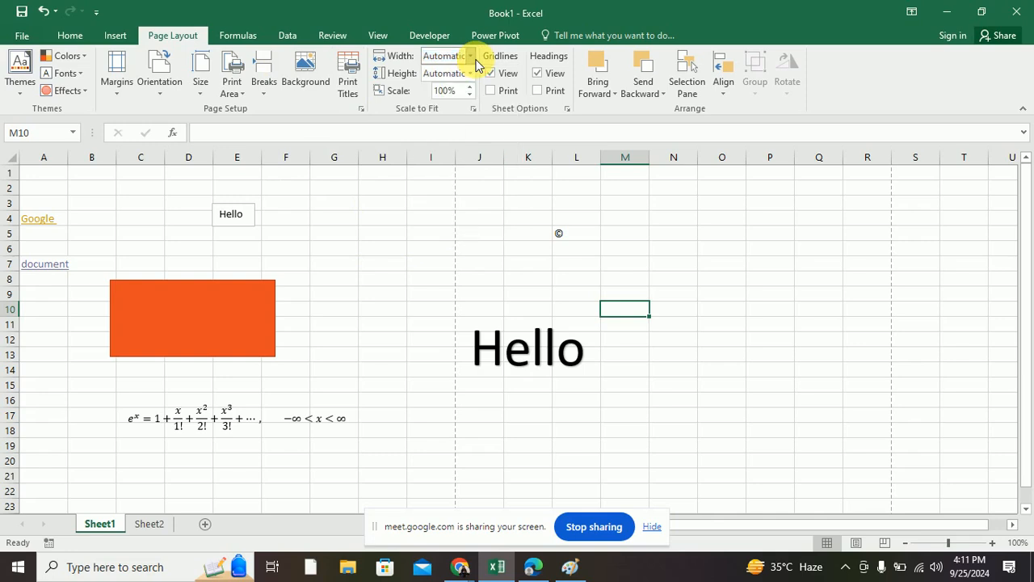
click(472, 59)
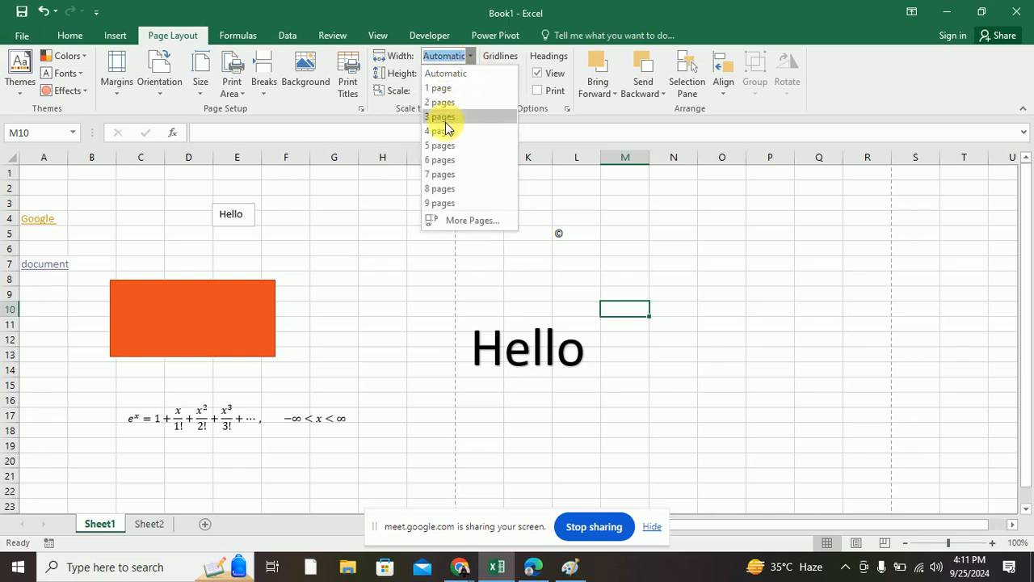
click(473, 60)
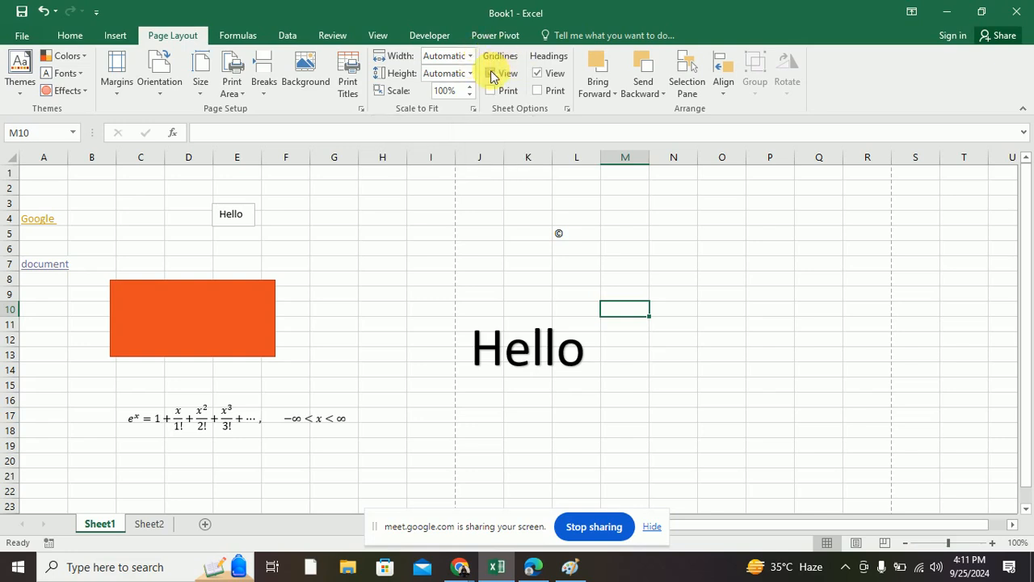
Step: Toggle the display of gridlines and headings off and back on, and toggle gridline printing on and back off
click(491, 73)
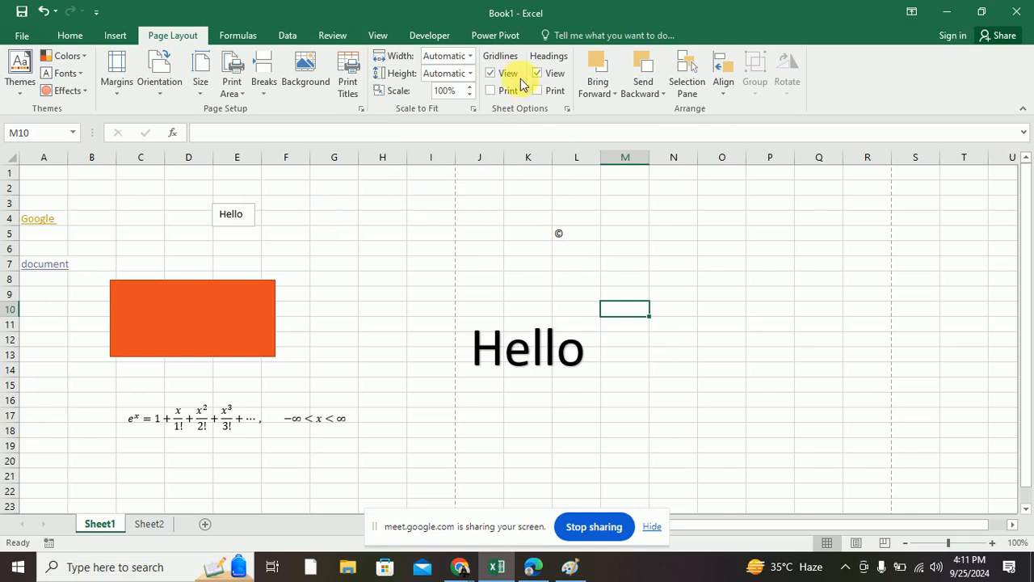
click(502, 74)
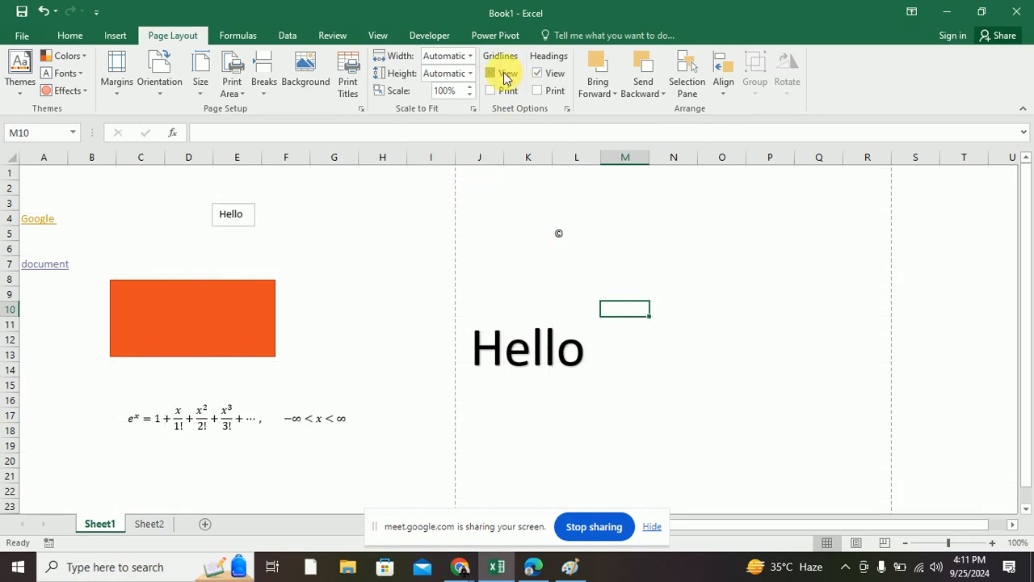
click(505, 74)
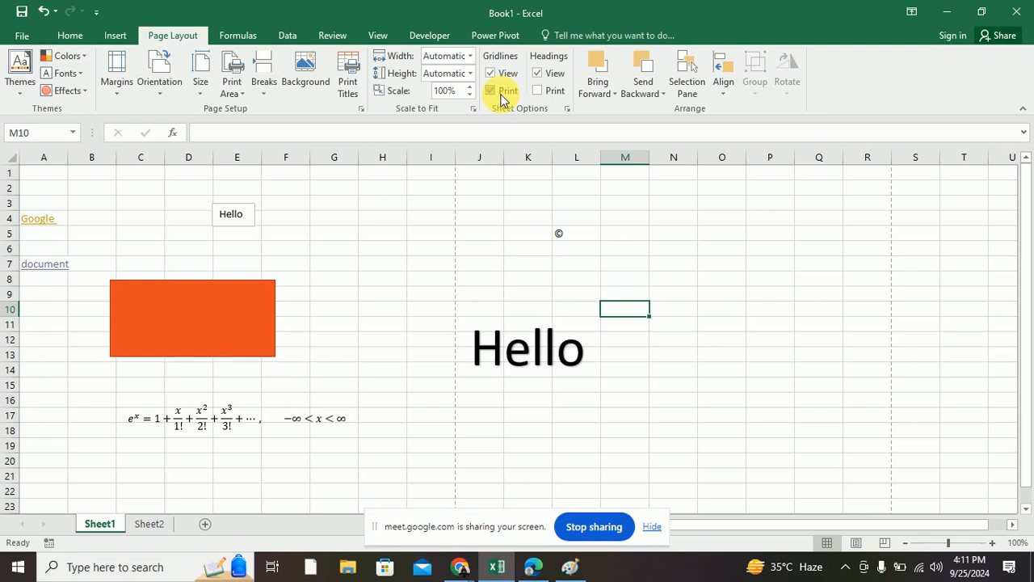
click(501, 95)
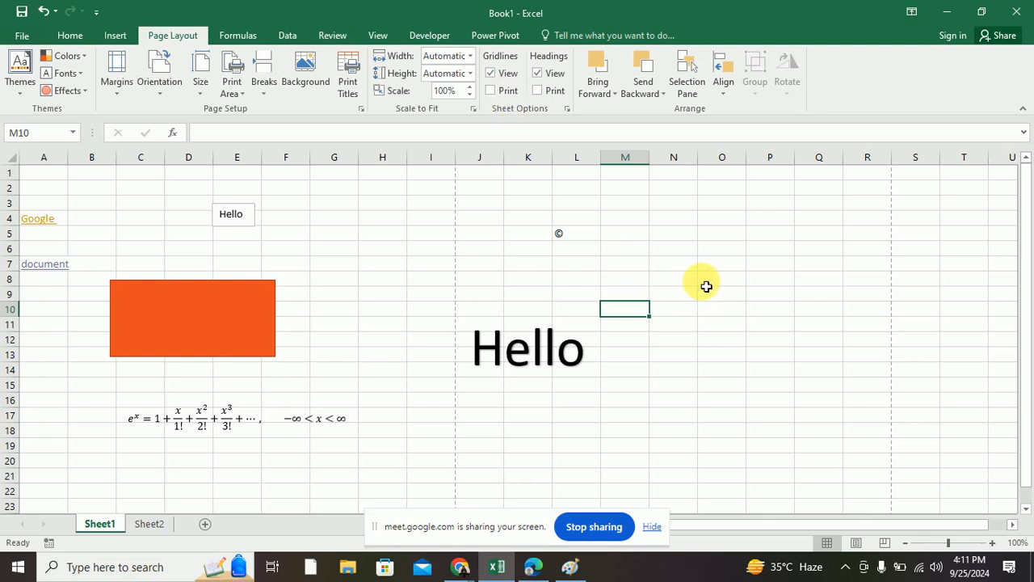
click(538, 73)
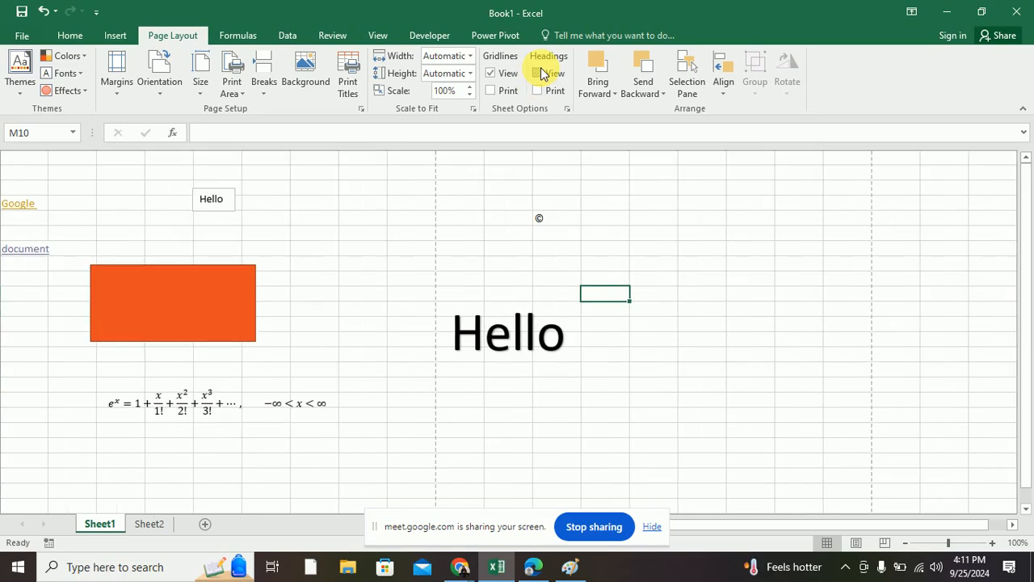
click(538, 73)
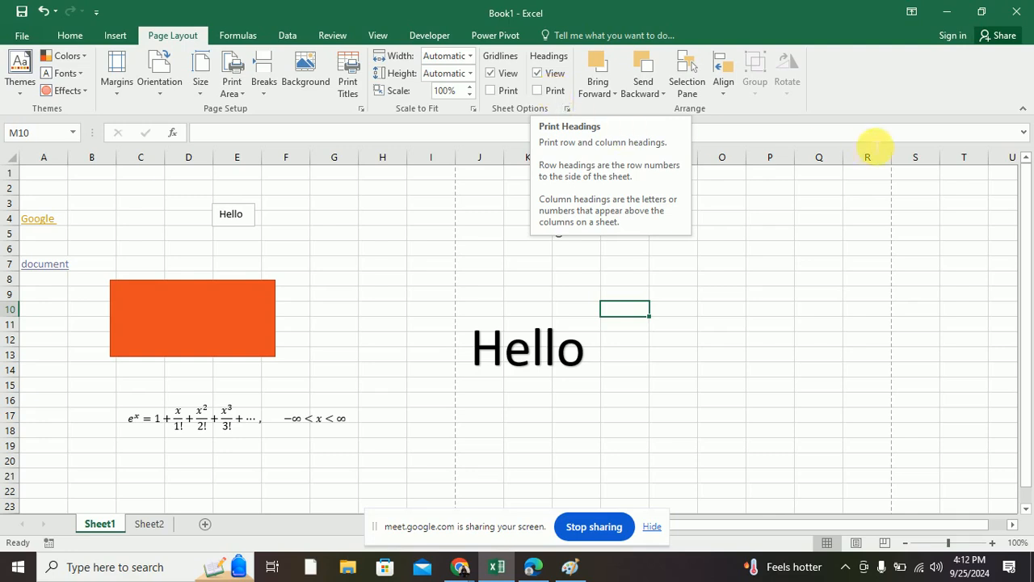
Step: Show the object arranging options: bring forward, send backward, the Selection pane and the alignment choices
click(595, 93)
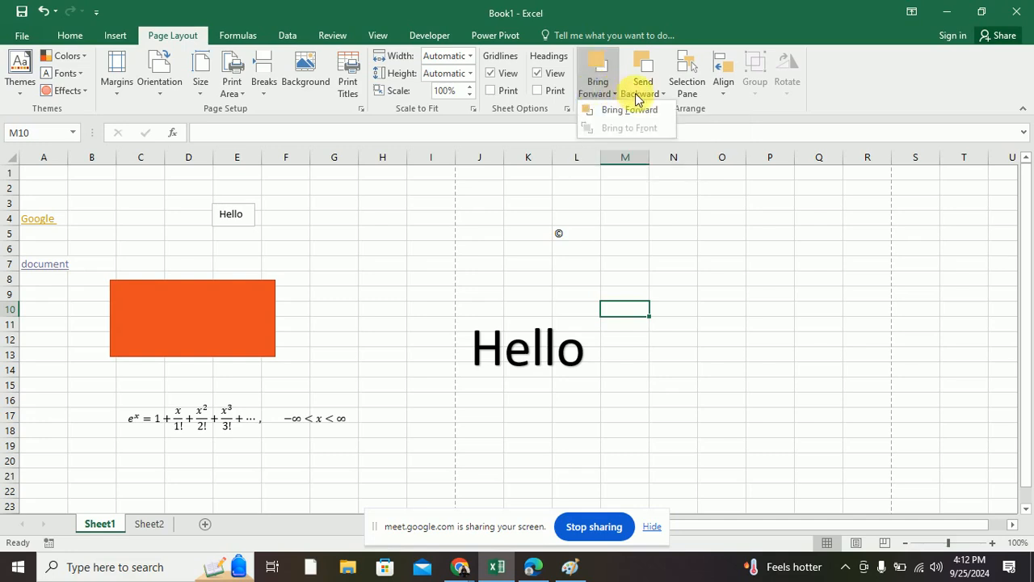
click(645, 97)
click(645, 97)
click(687, 89)
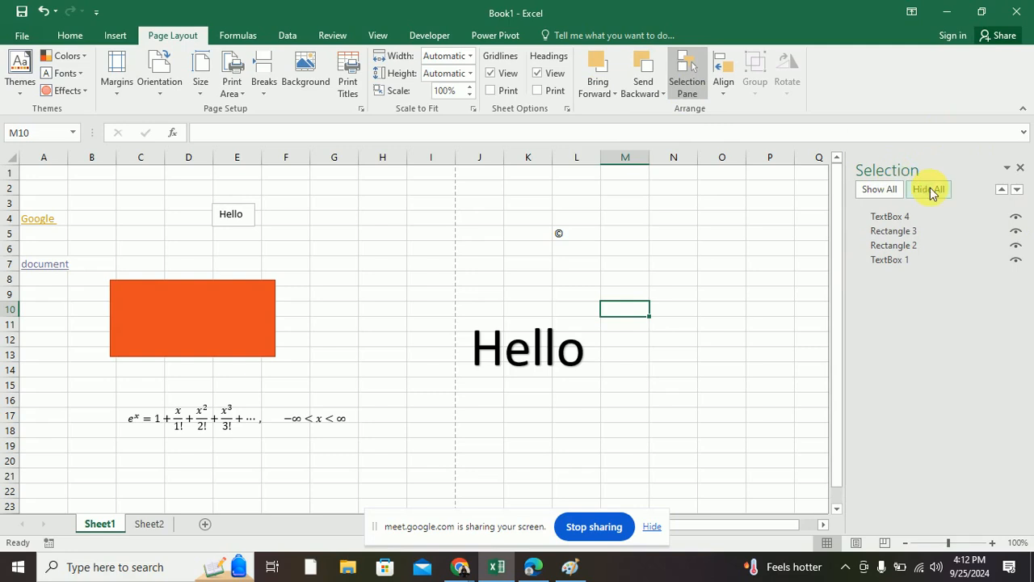
click(1022, 170)
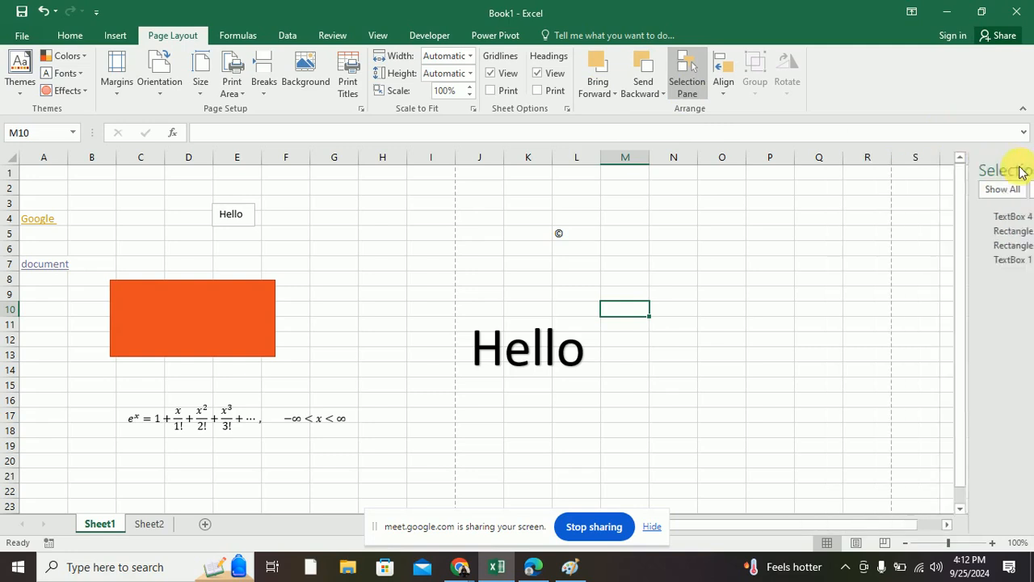
click(722, 85)
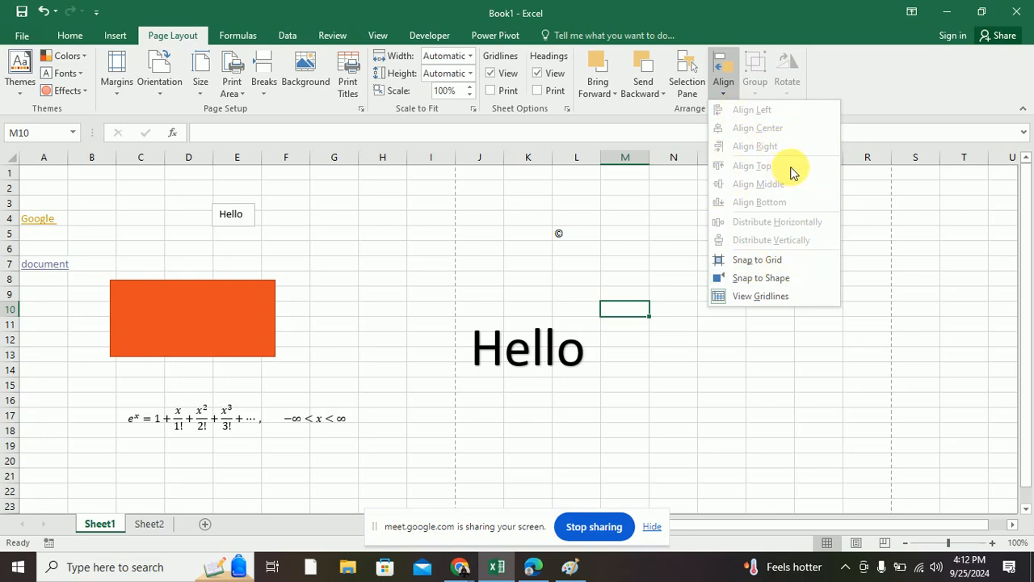
click(371, 214)
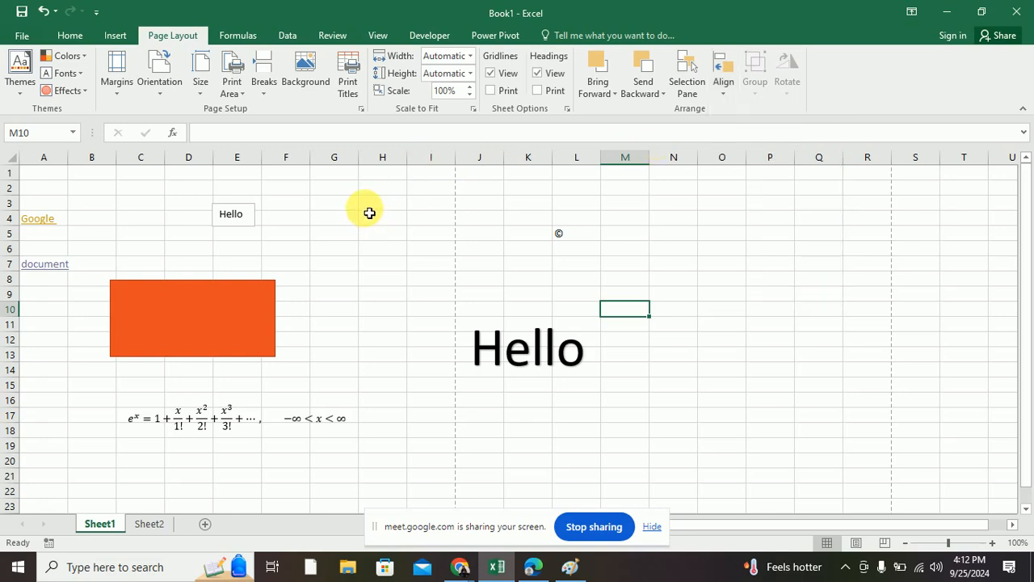
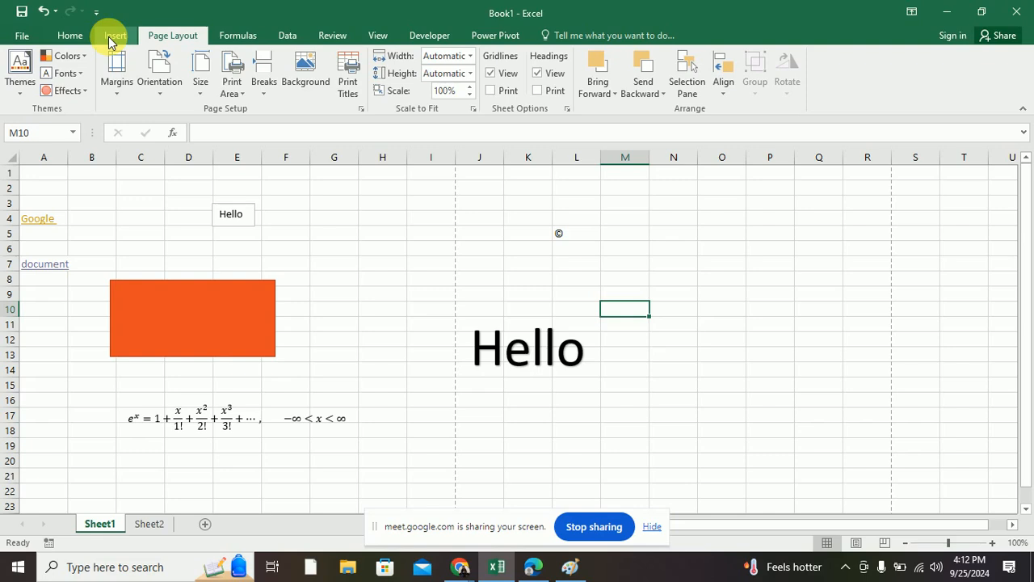
Step: Switch to the formula commands and look through the AutoSum options and the recently used functions
click(228, 35)
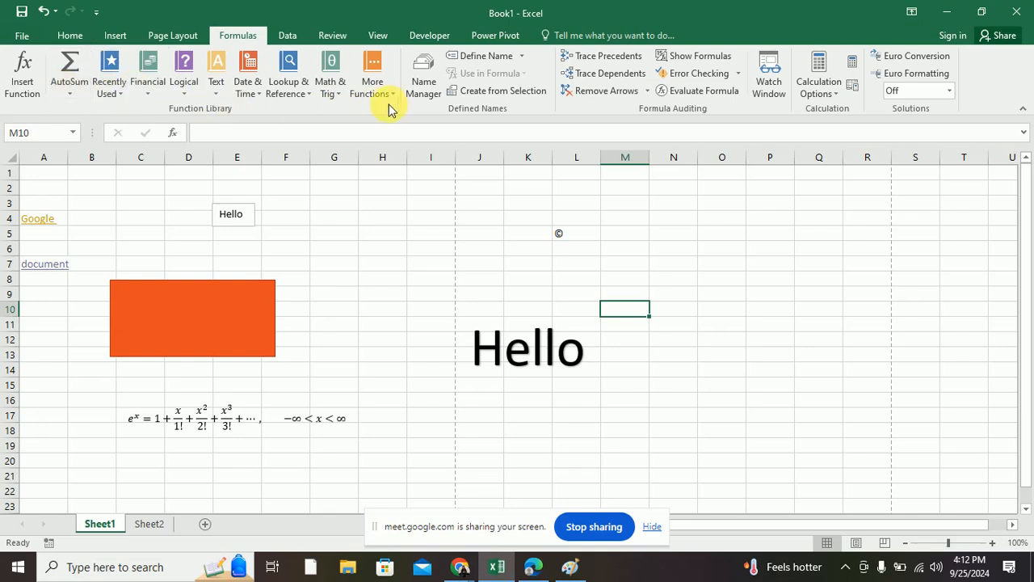
click(70, 96)
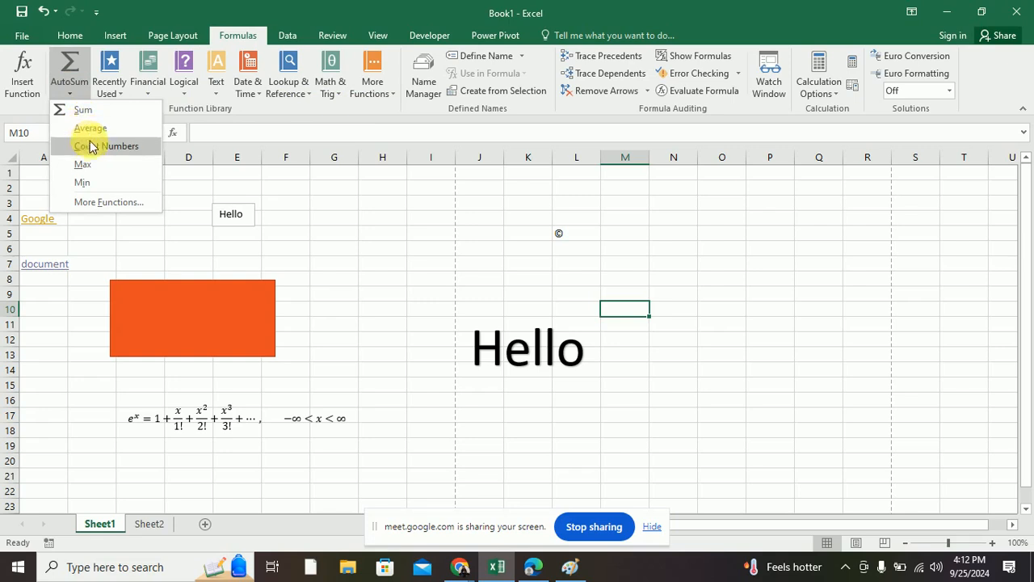
click(71, 92)
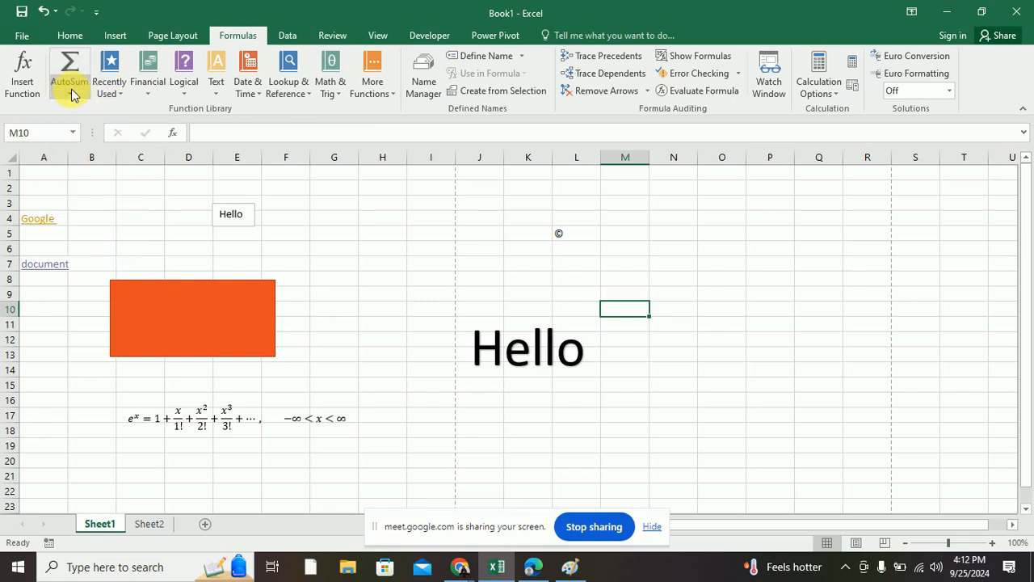
click(121, 93)
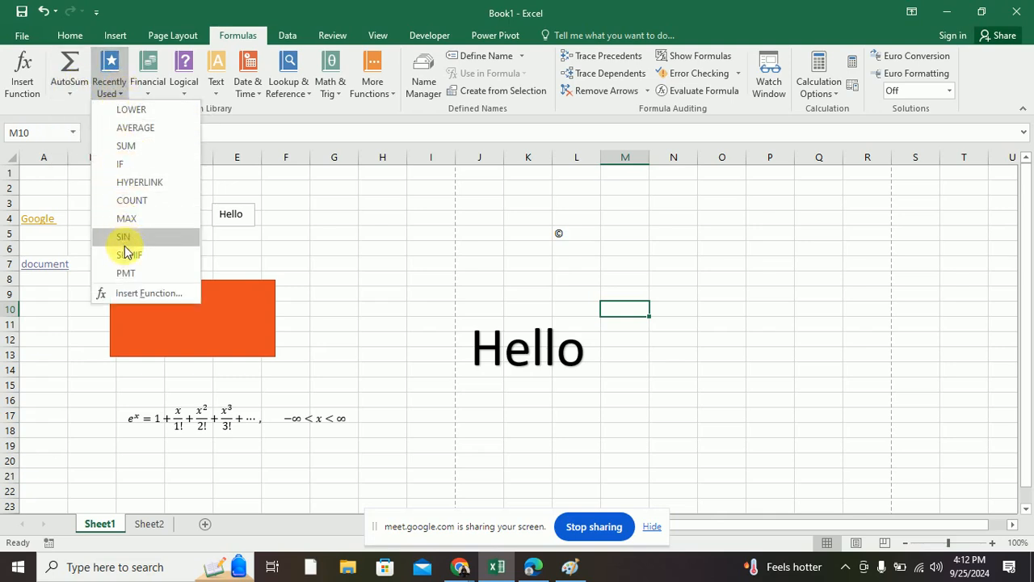
click(105, 93)
Step: Look through the lists of financial and logical functions
click(147, 96)
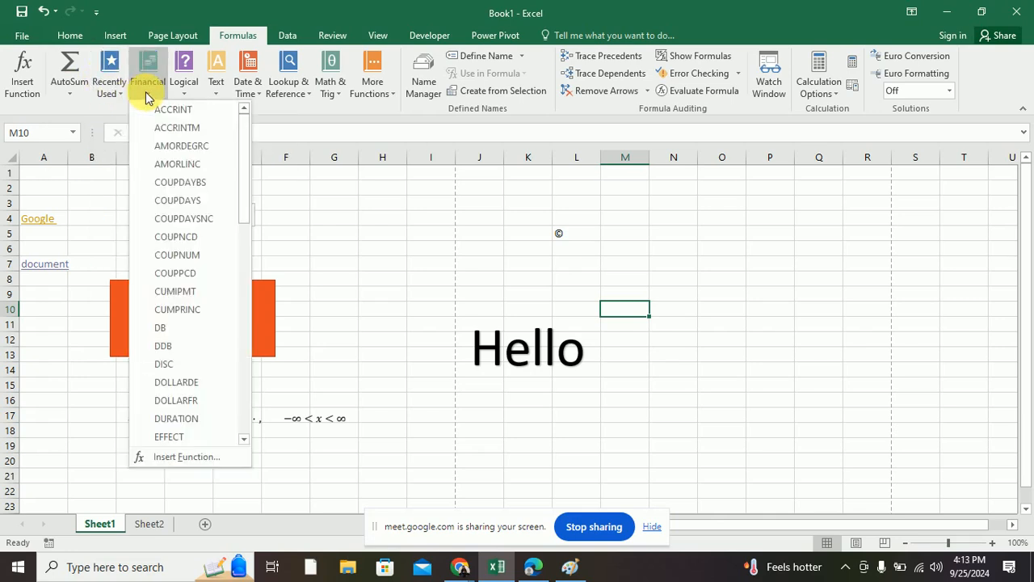
scroll(176, 291, down, 12)
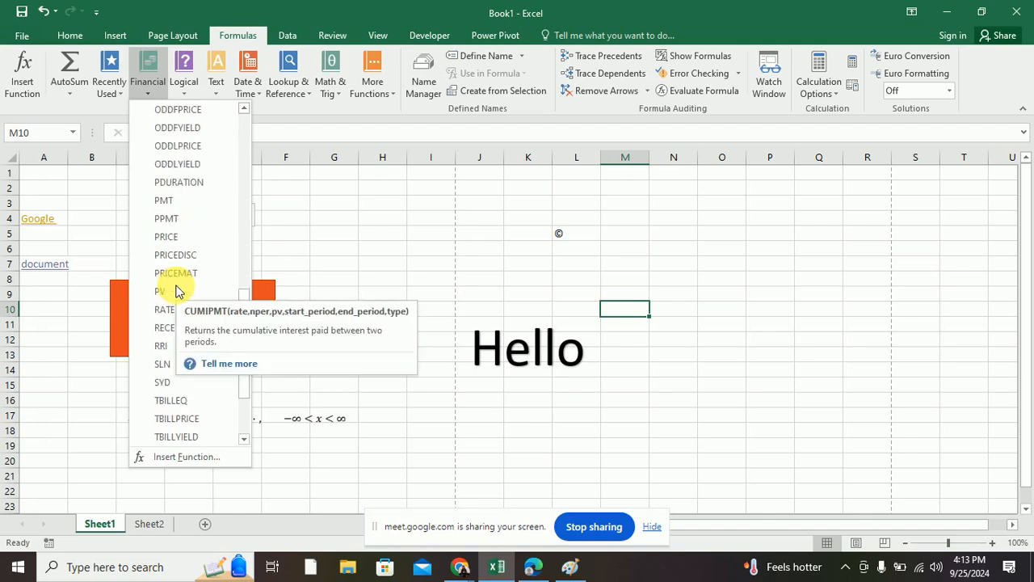
click(146, 89)
click(187, 98)
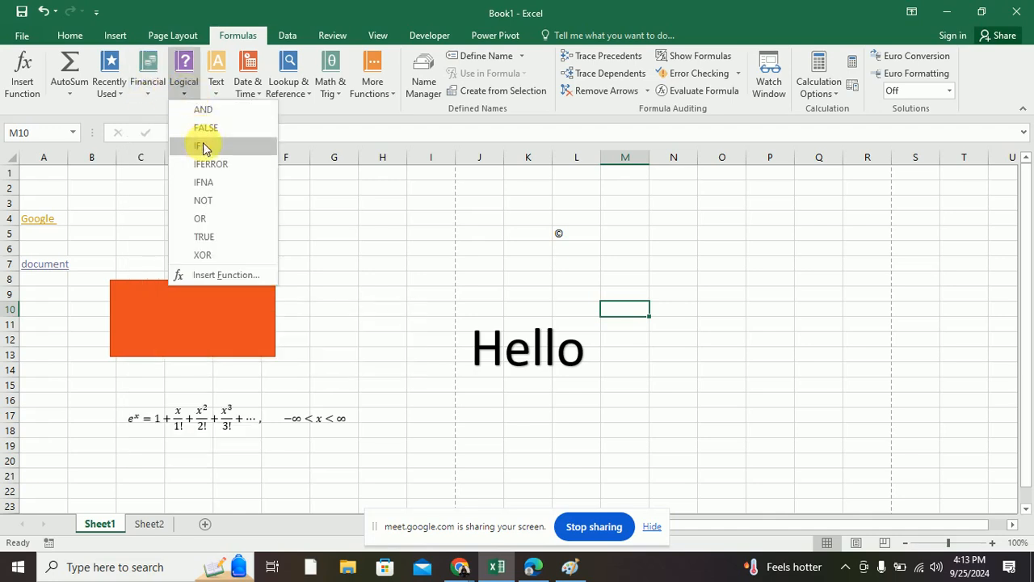
Step: Look through the list of text functions in the function library
click(219, 96)
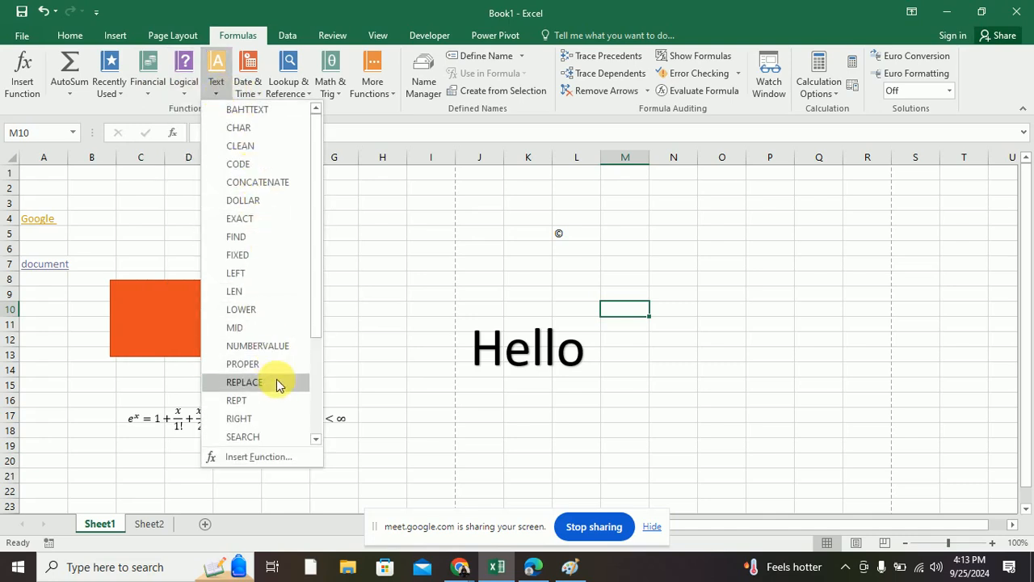
scroll(275, 382, down, 3)
scroll(274, 381, up, 3)
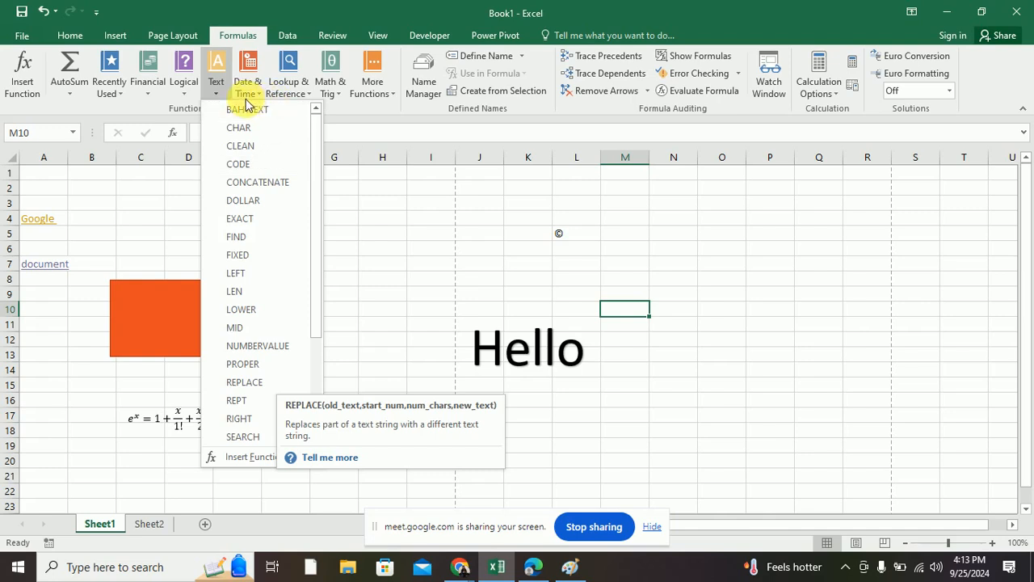
click(217, 84)
Step: Insert a DATE function in cell M10 with year 2024, month 09 and day 25
click(261, 93)
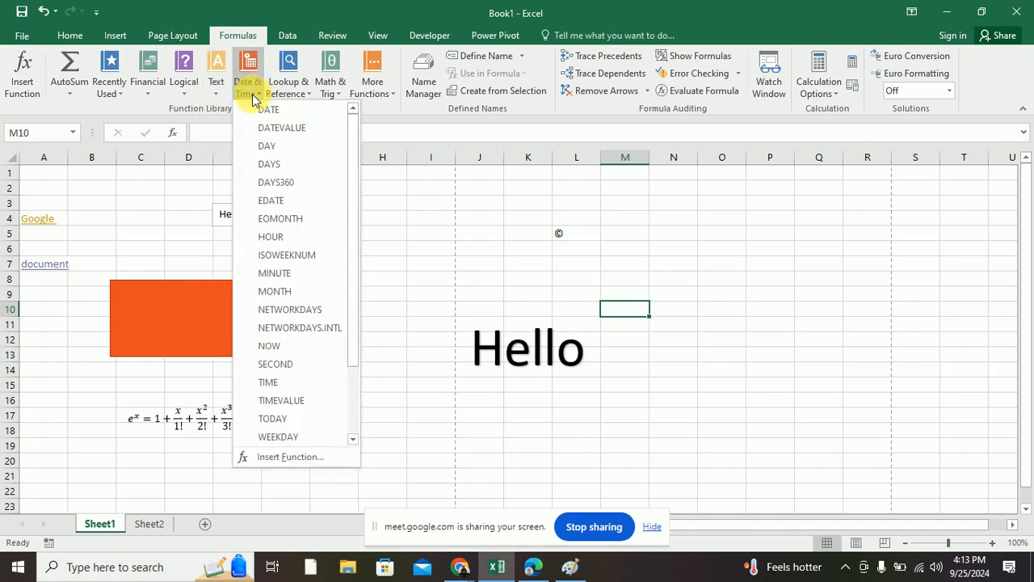
drag(353, 346, 391, 169)
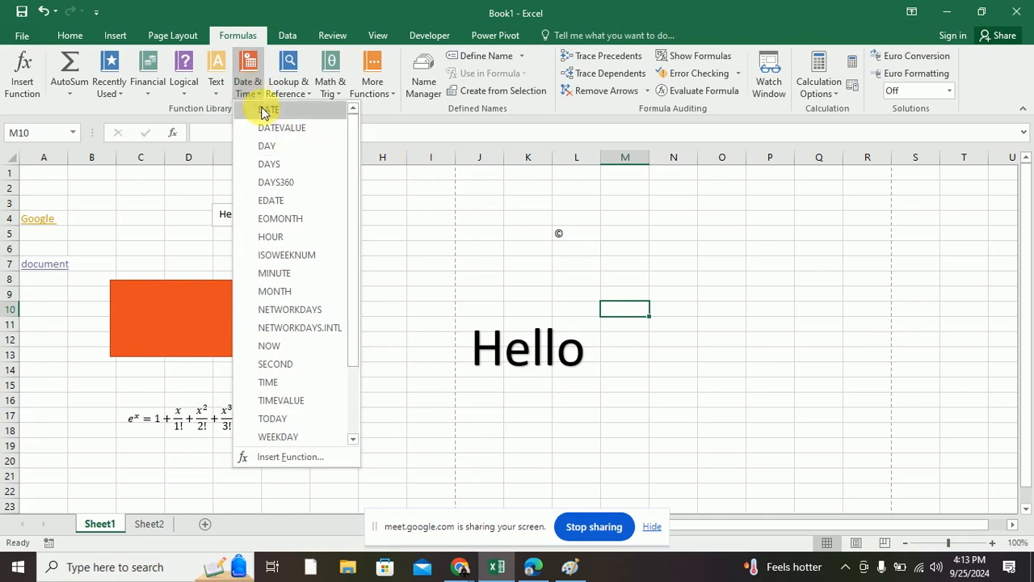
click(273, 112)
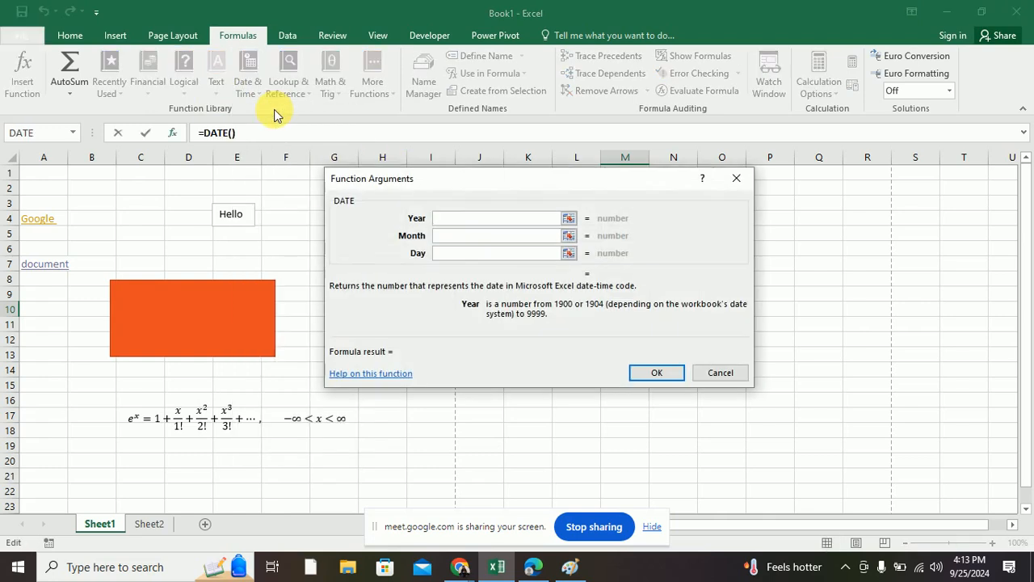
click(457, 237)
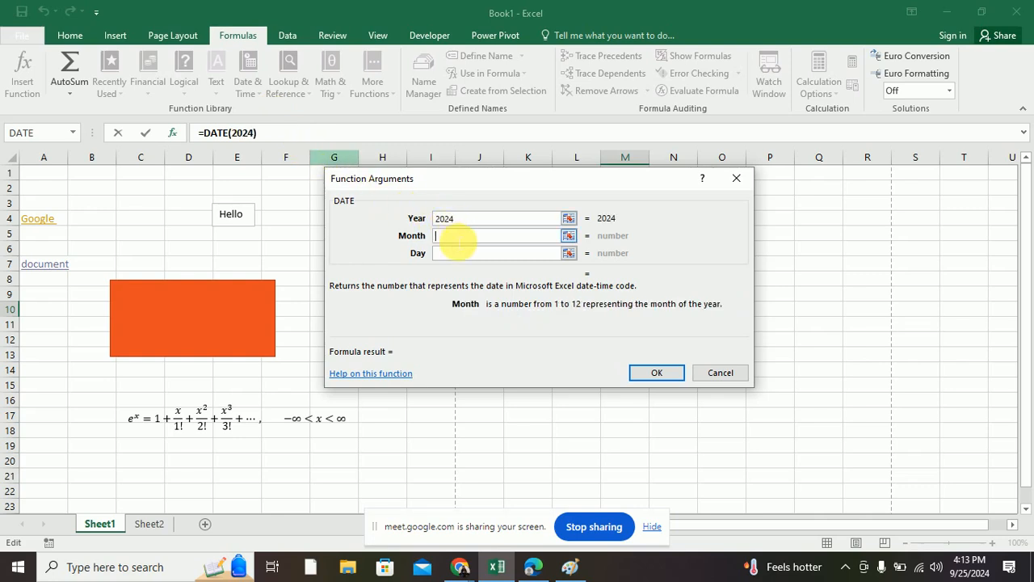
click(455, 252)
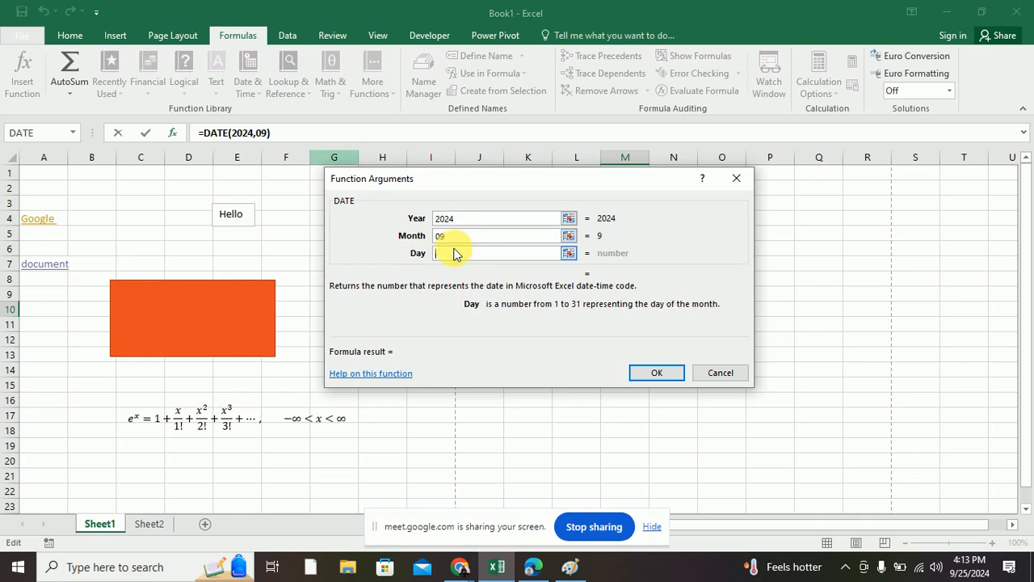
text(25)
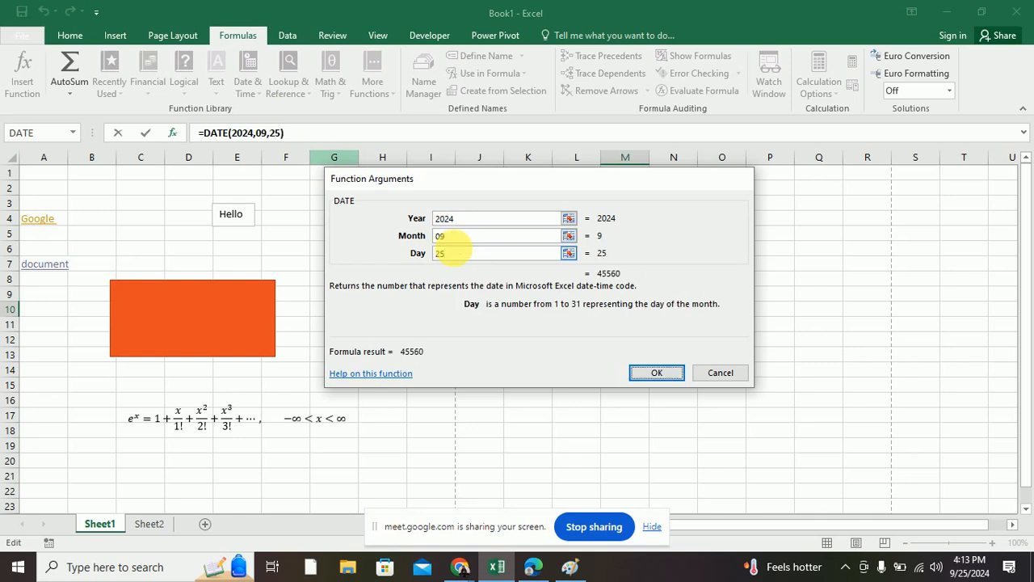
key(Return)
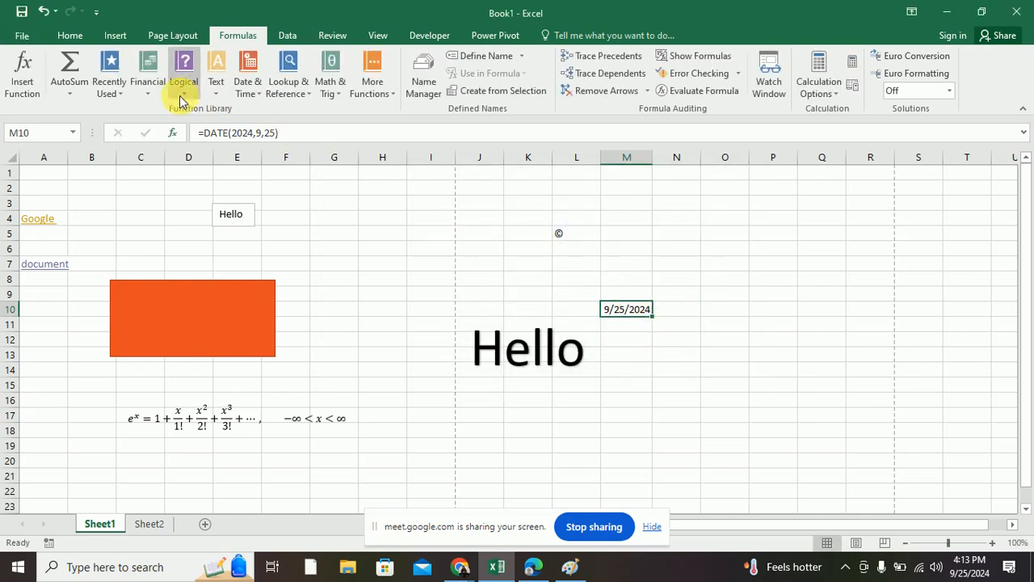
Step: Examine the DATE formula in cell M10 and the list of available lookup and reference functions
click(237, 134)
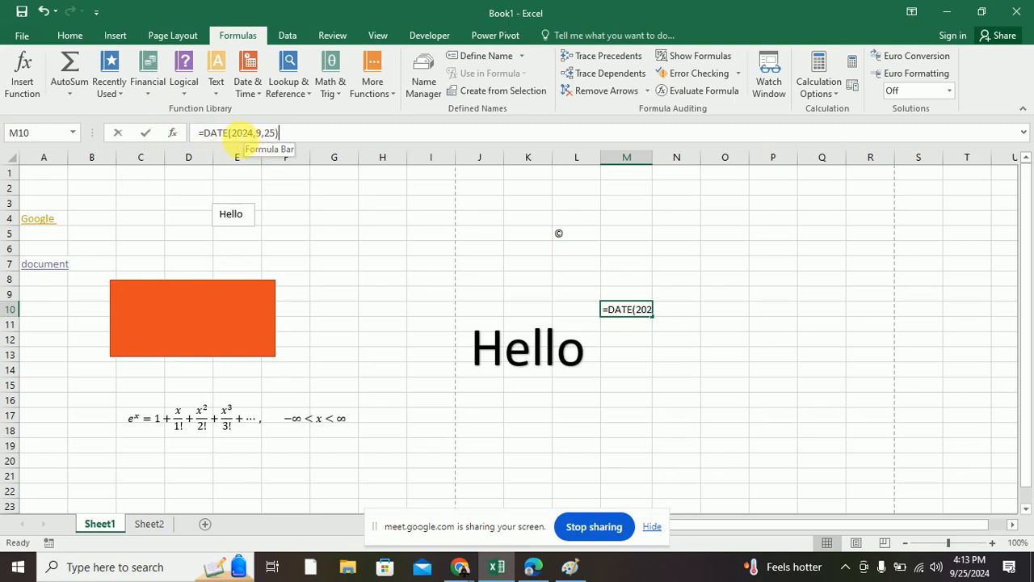
drag(232, 133, 277, 134)
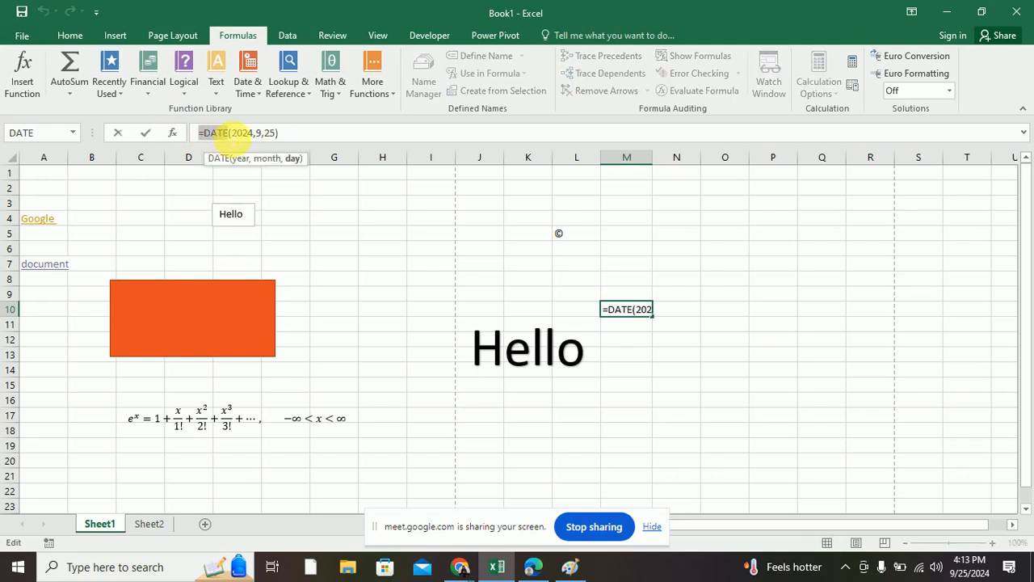
drag(233, 140, 230, 135)
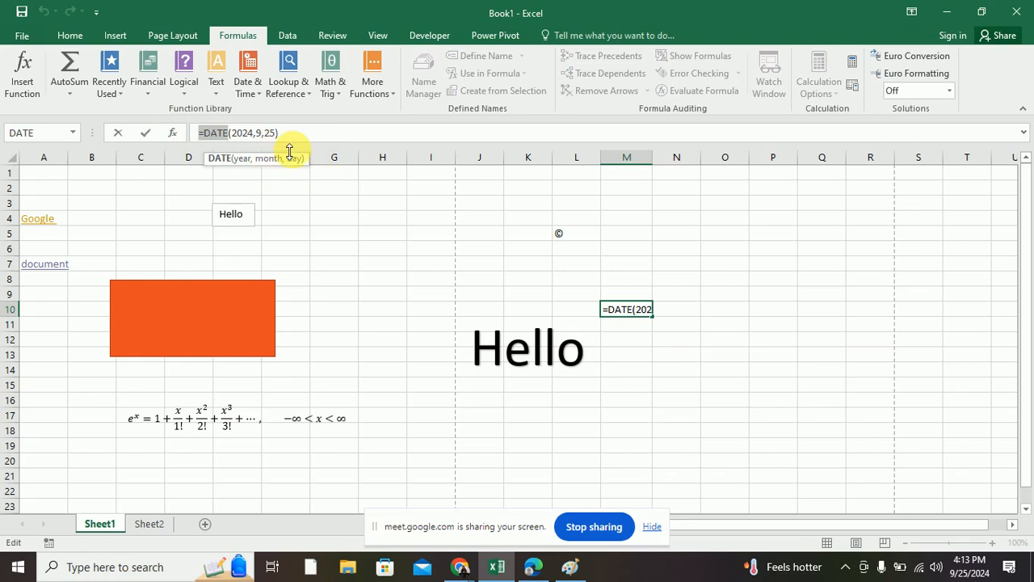
click(293, 94)
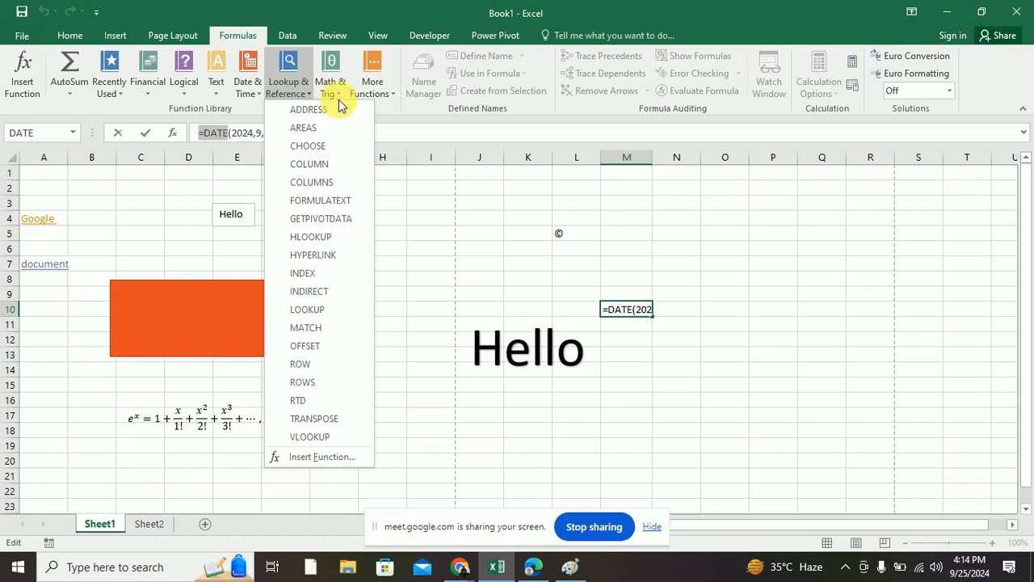
click(385, 102)
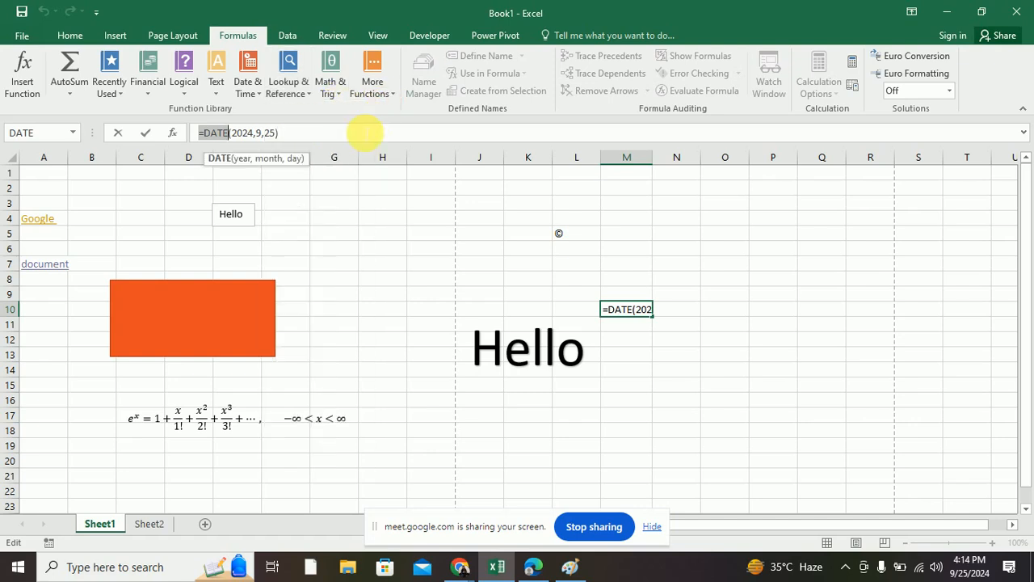
click(363, 133)
key(Return)
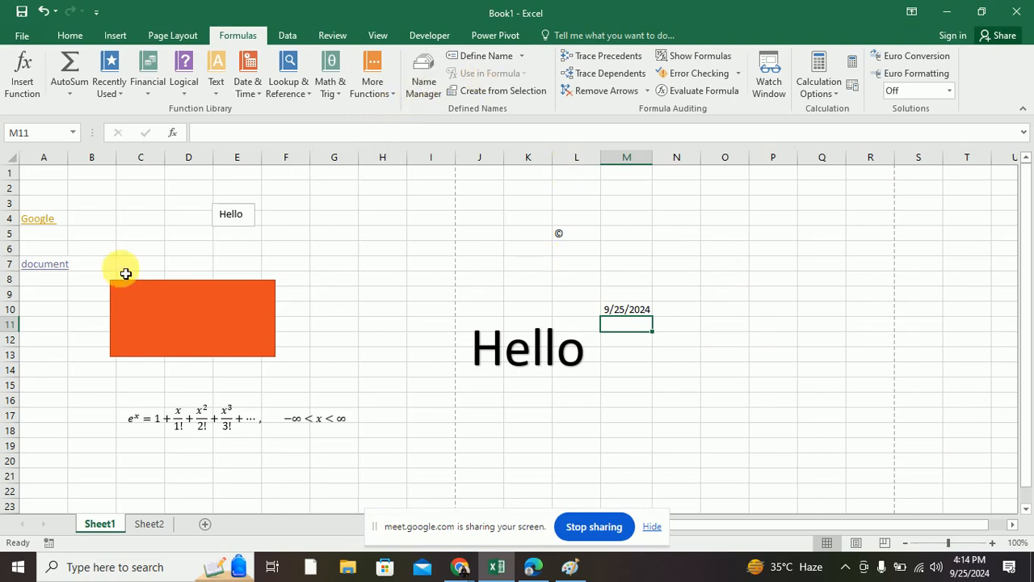
Step: Enter the header Fruits in Q4 and list Apple, Bananan, Grapes and Mango below it in Q5:Q8
click(811, 224)
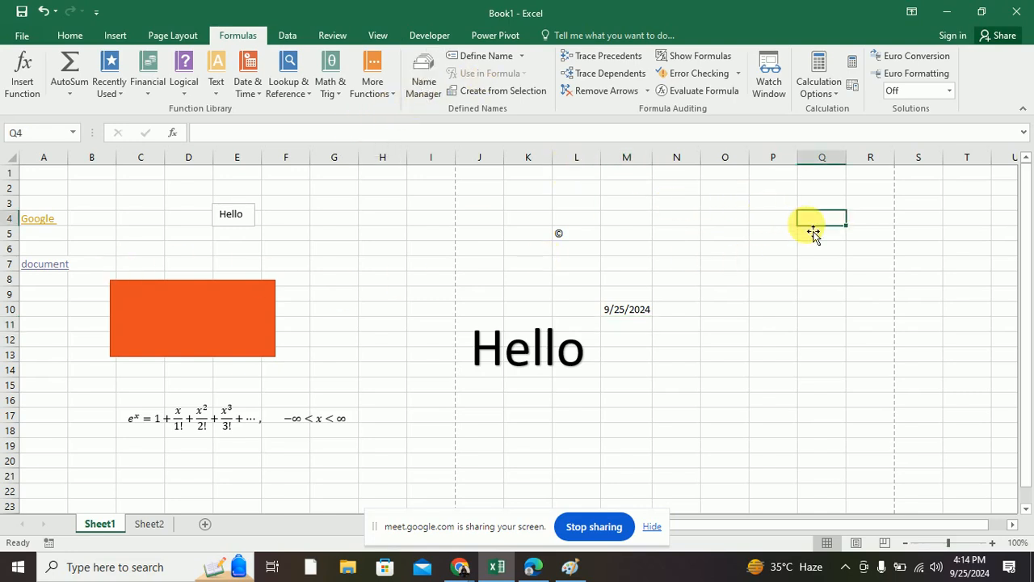
text(Fruits)
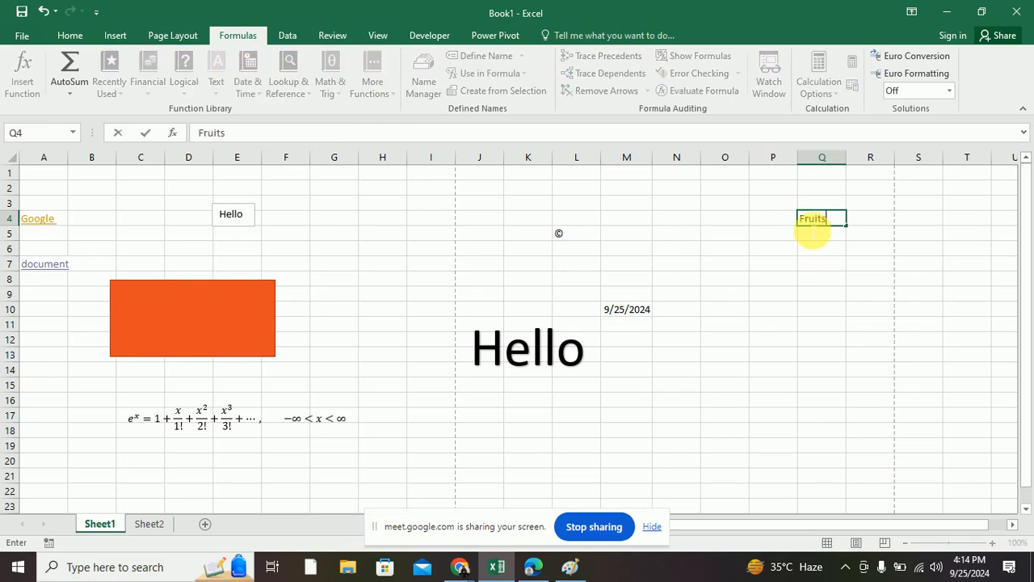
key(Return)
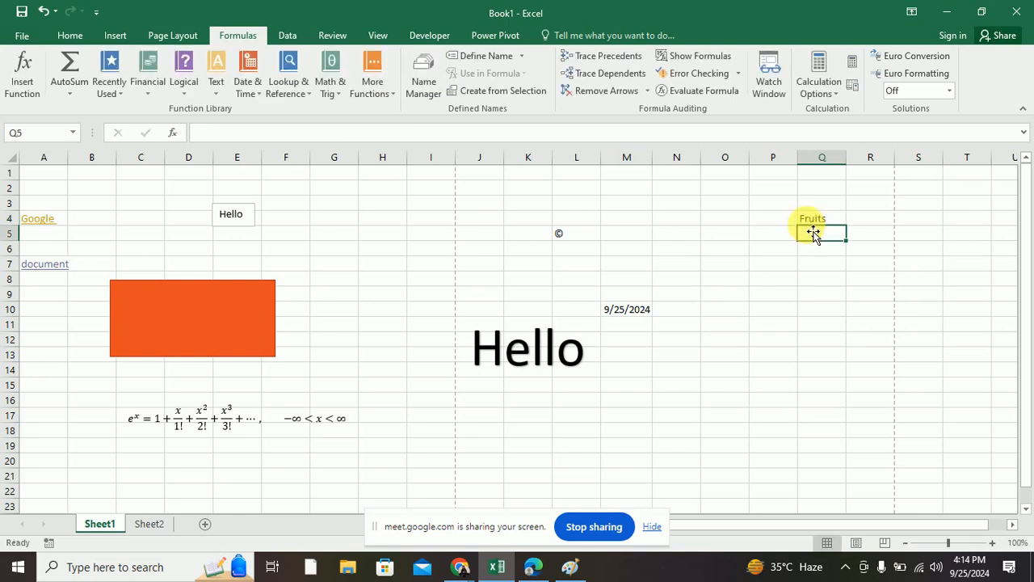
text(Apple)
key(Return)
text(Bananan)
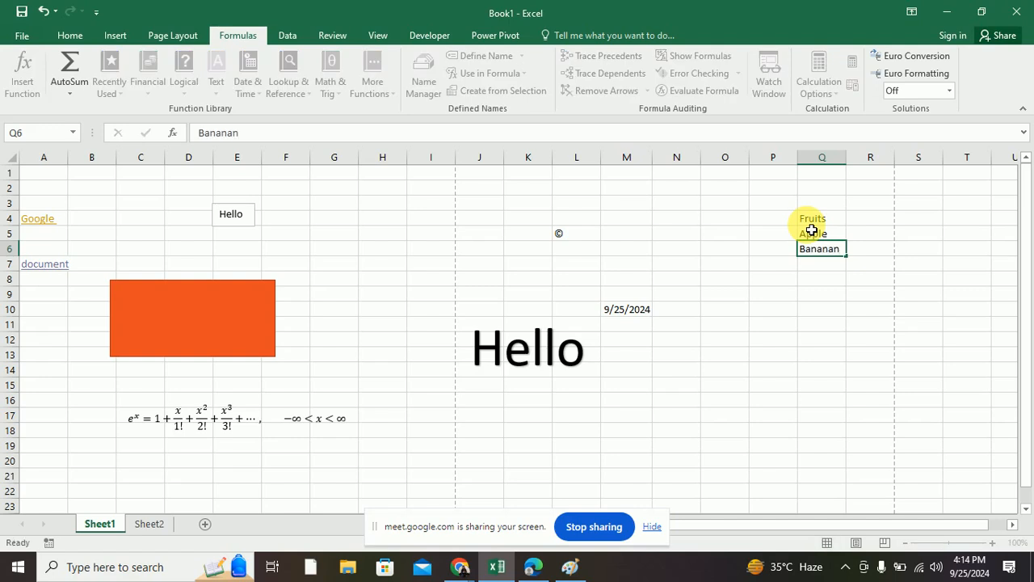
key(Return)
text(Grapes)
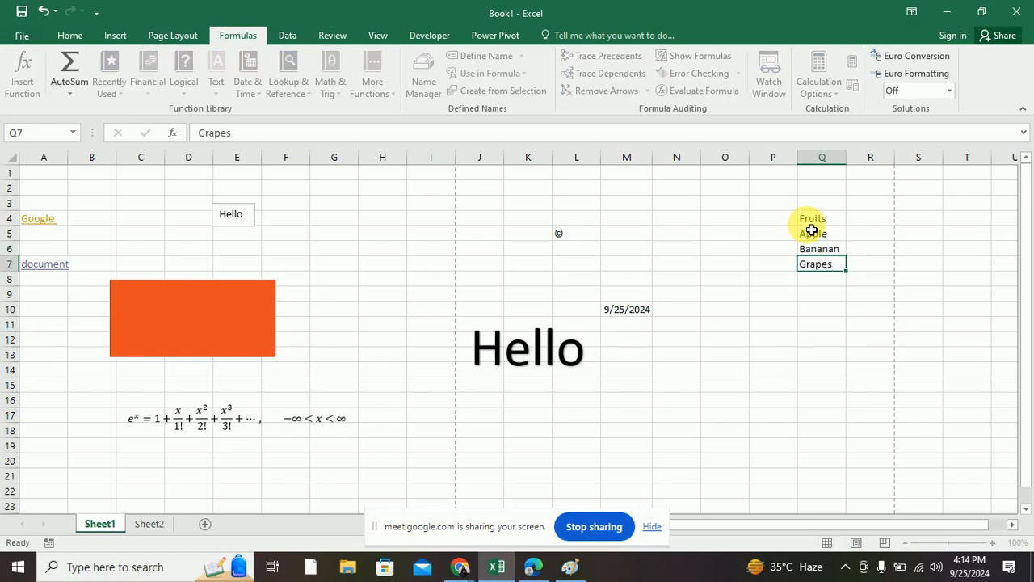
key(Return)
text(Mang)
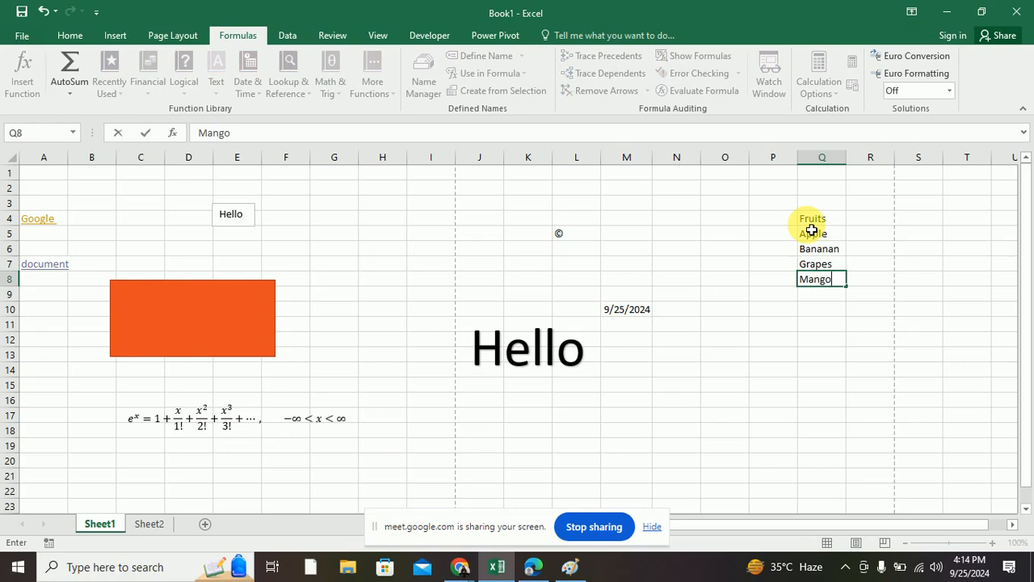
text(o)
Step: Add the header "No of fruits" in R4 and fill R5:R8 with 10, 23, 45 and 35
click(864, 220)
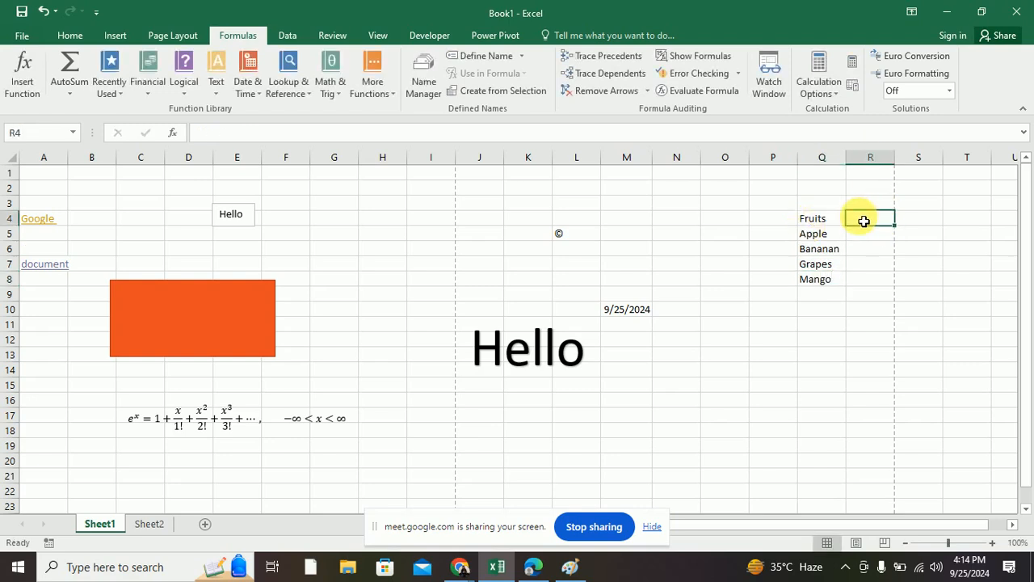
text(No of f)
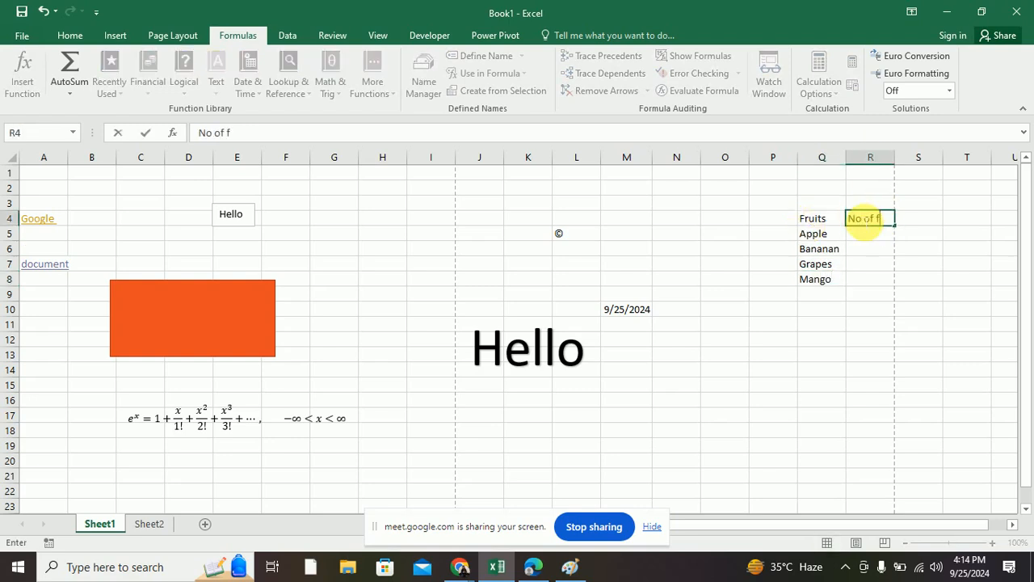
text(ruits)
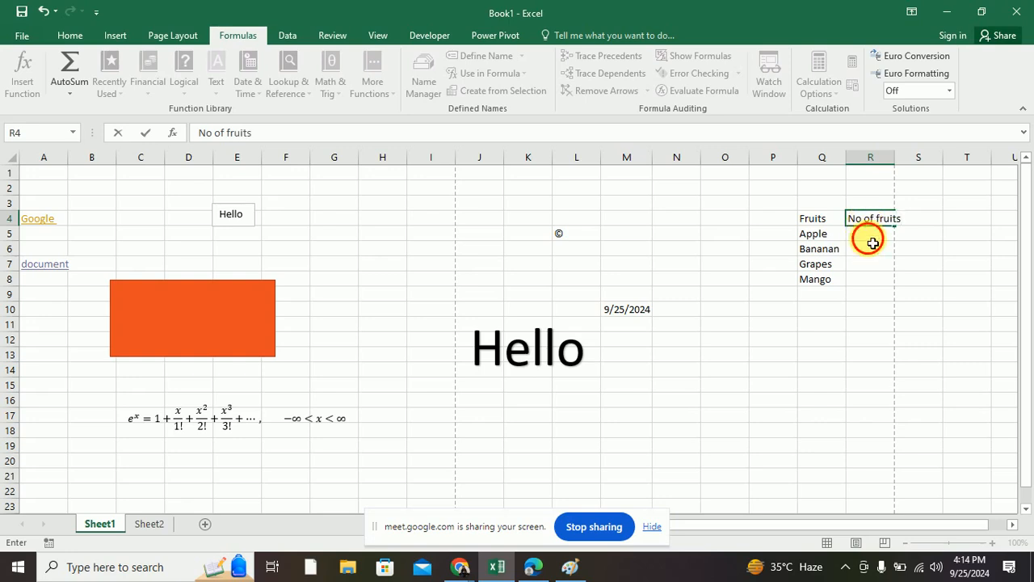
click(868, 238)
text(10)
key(Return)
text(23)
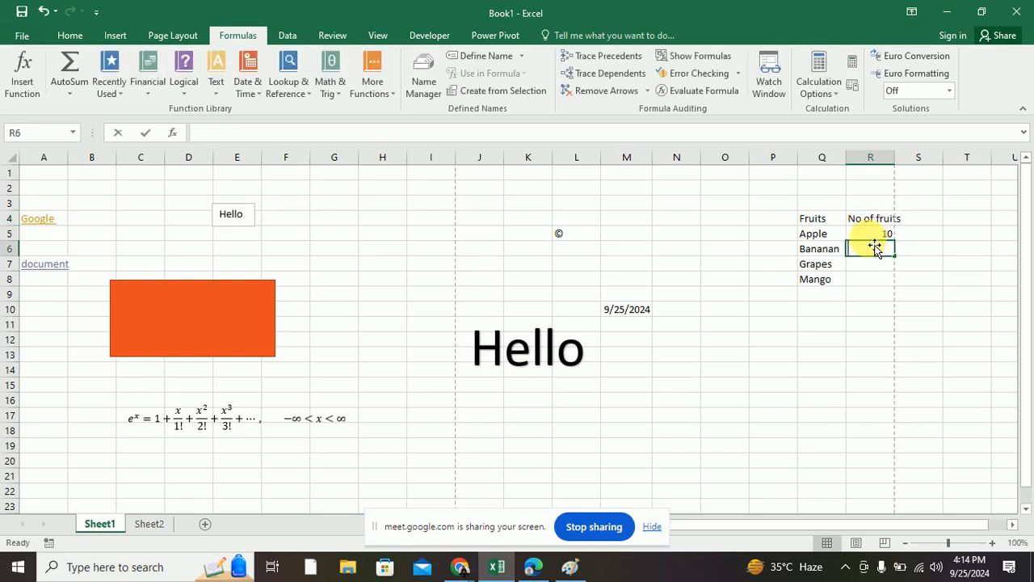
key(Return)
text(45)
key(Return)
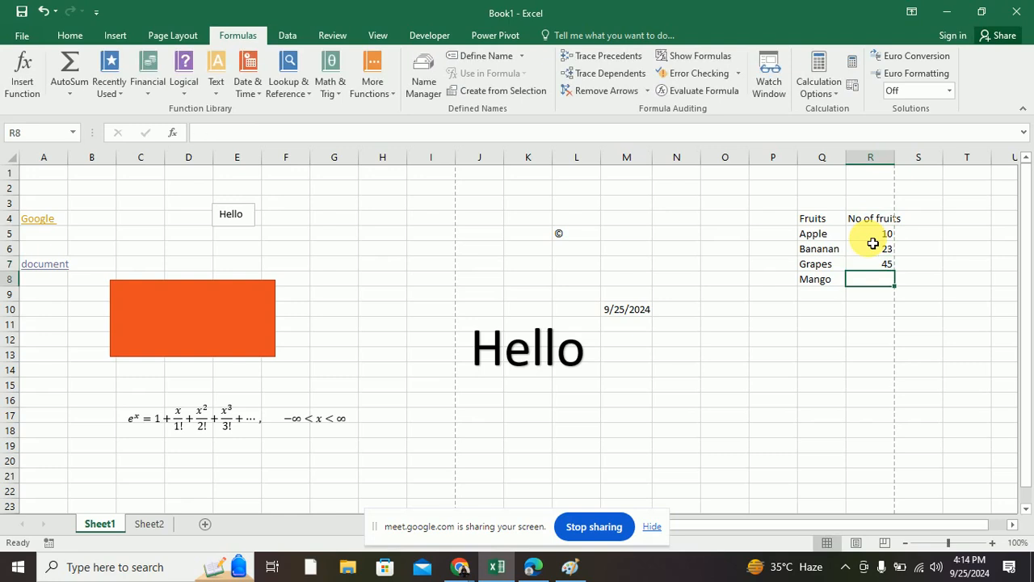
text(35)
key(Return)
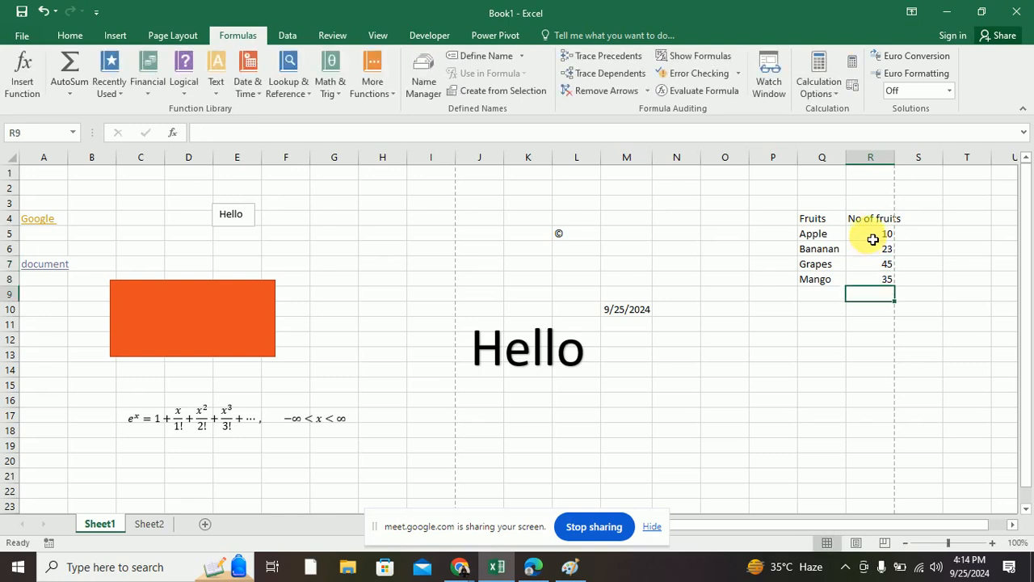
Step: Change the header in R4 to "Quantity of fruits"
click(870, 222)
double_click(870, 221)
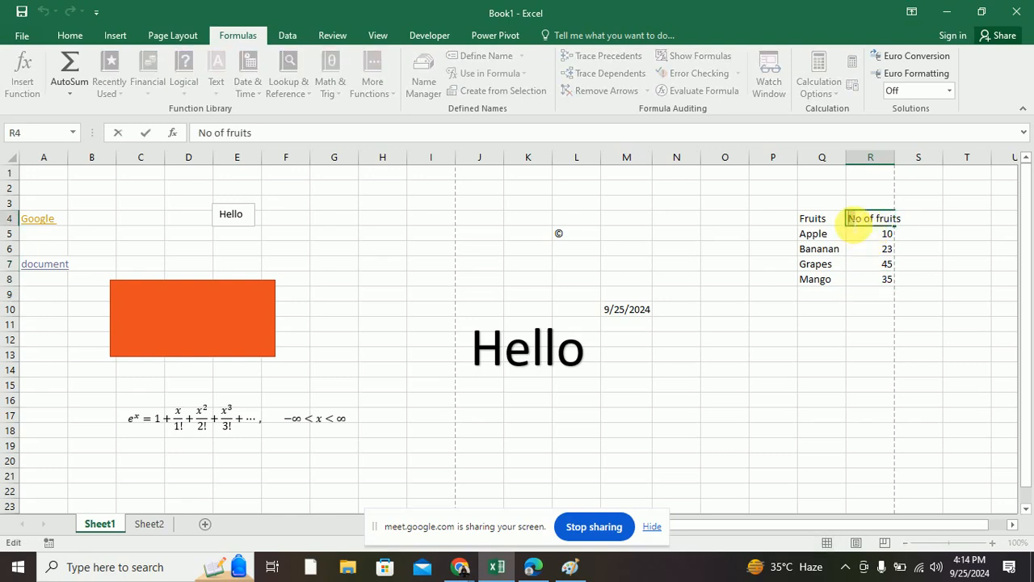
key(Delete)
key(Delete)
key(Delete)
text(Q)
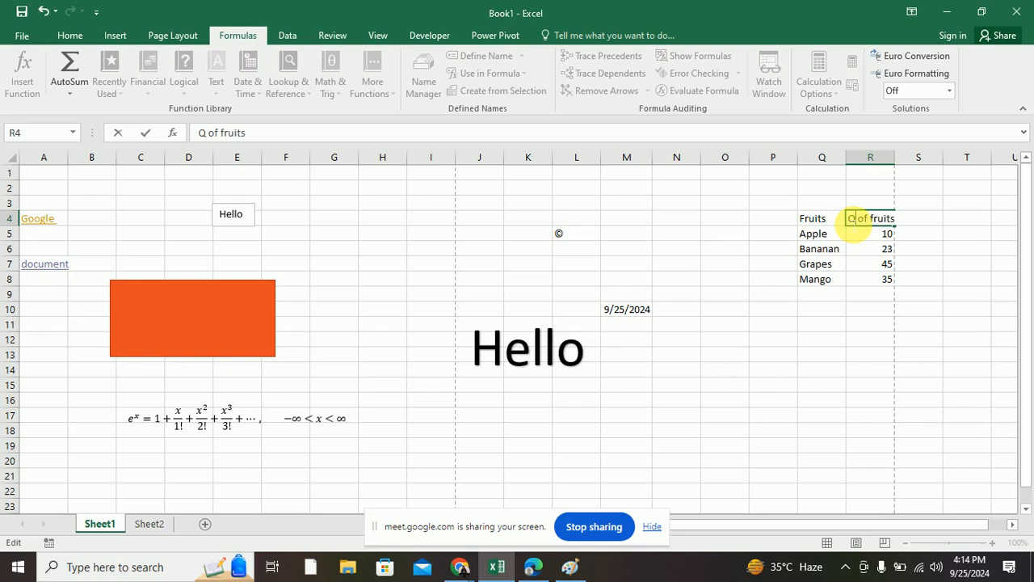
text(uantity)
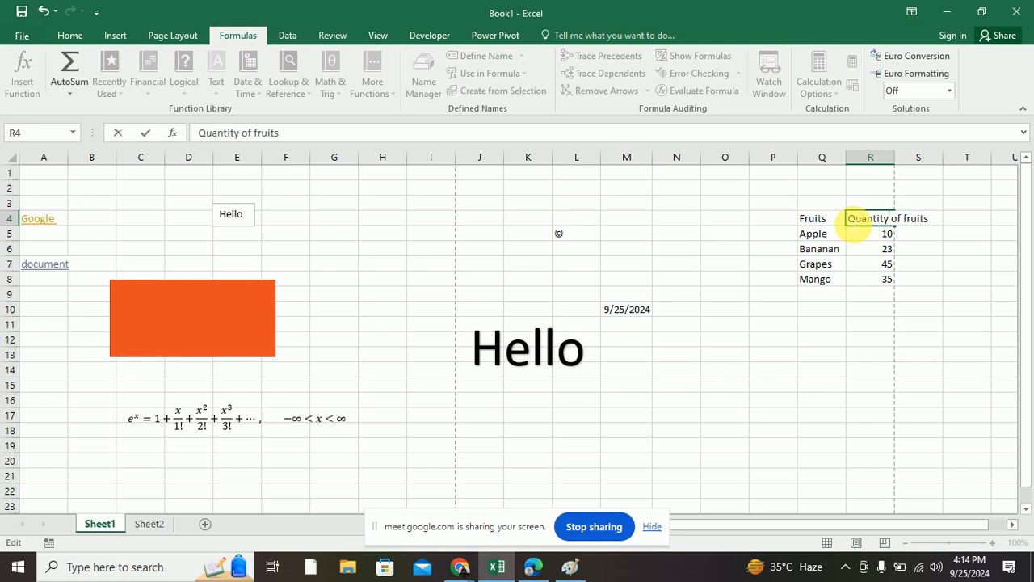
click(880, 311)
Step: Start defining a new name Fruits with Workbook scope and the comment "This is the list of fruits"
drag(840, 223, 850, 279)
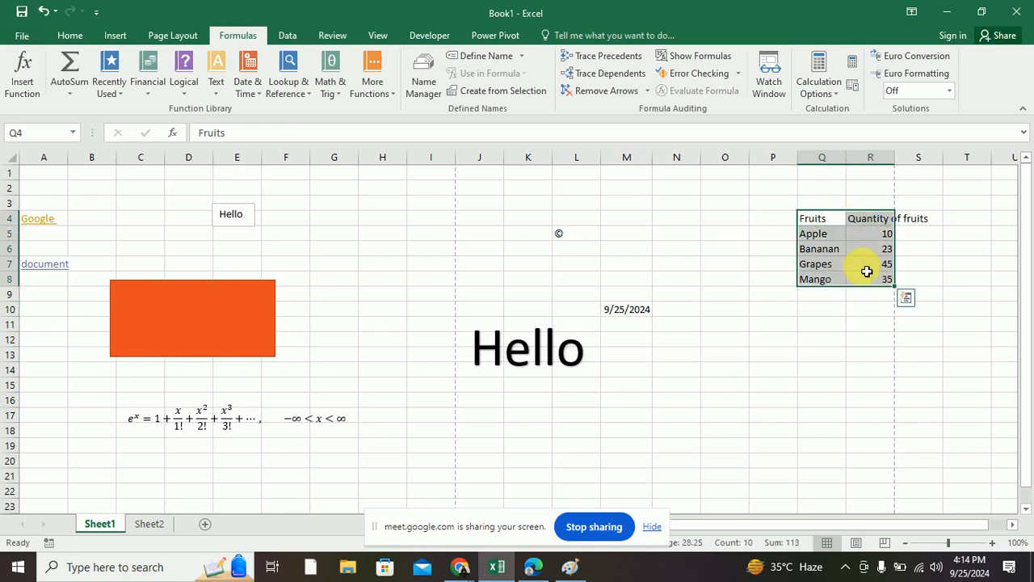
click(843, 239)
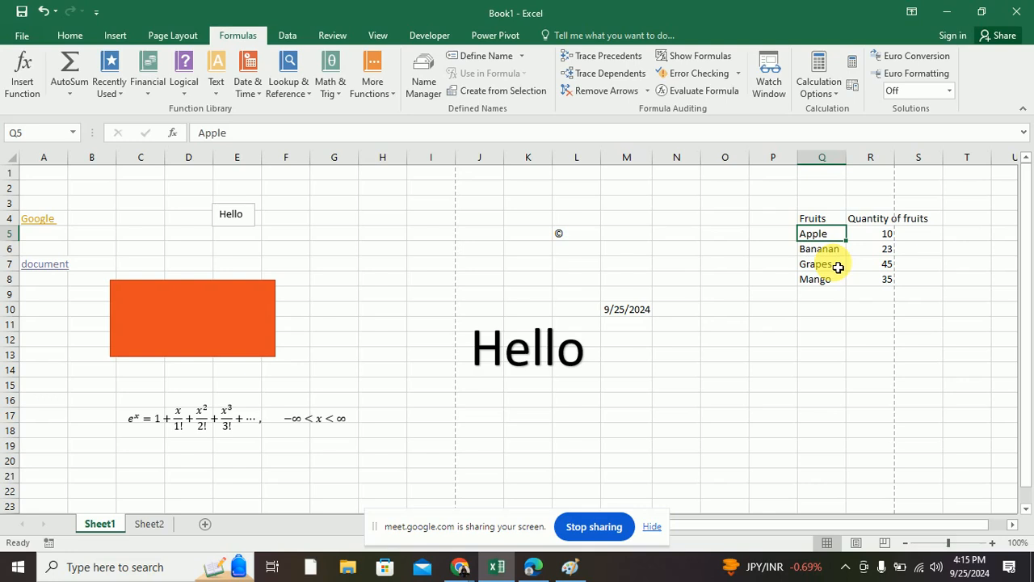
click(494, 56)
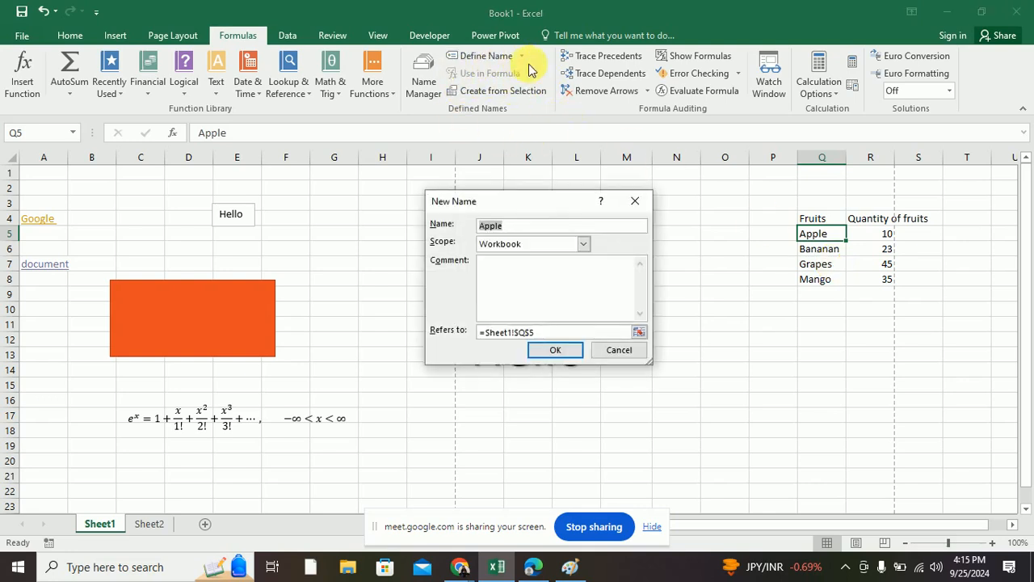
drag(535, 208, 500, 179)
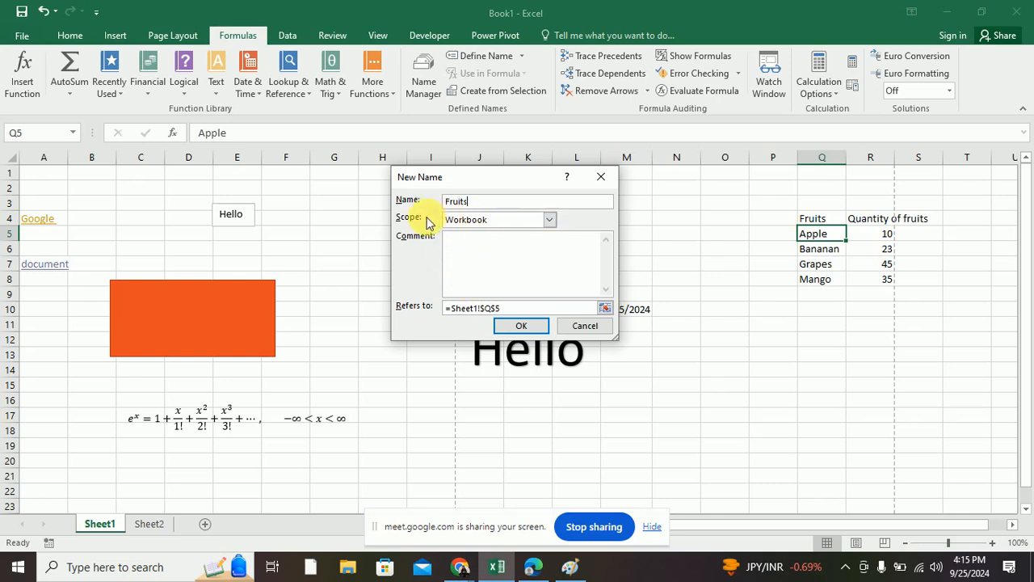
click(549, 220)
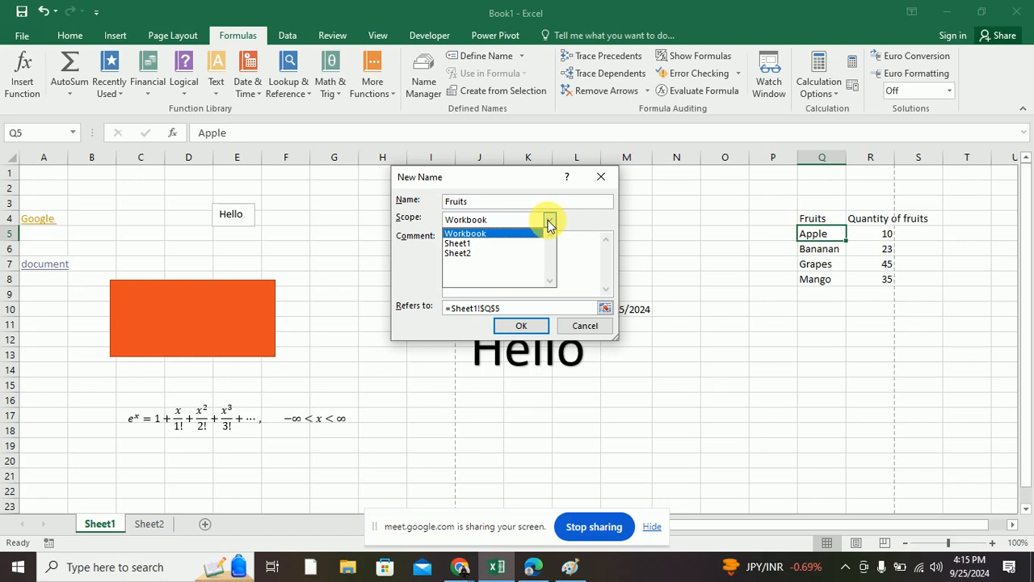
click(465, 234)
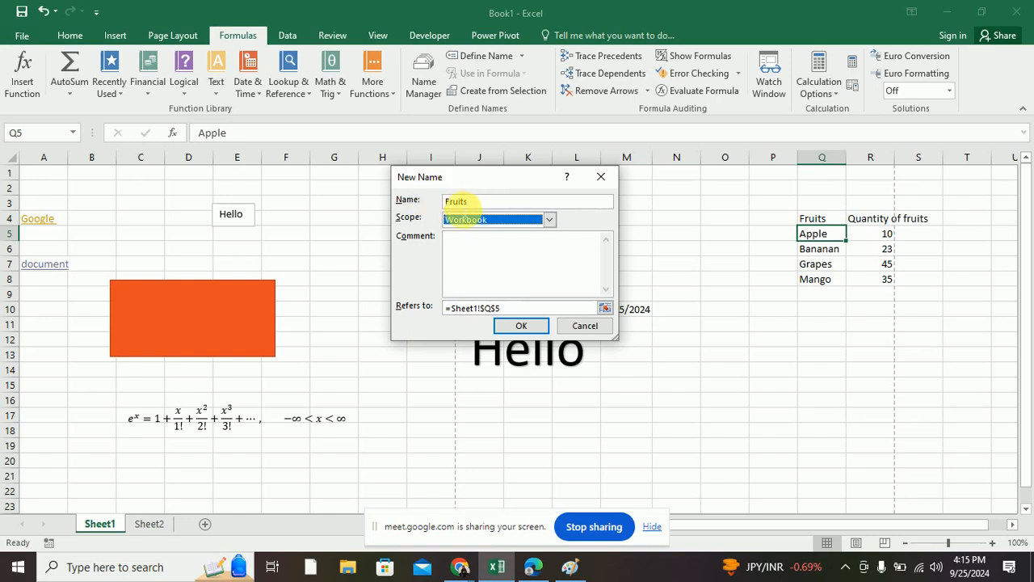
click(473, 264)
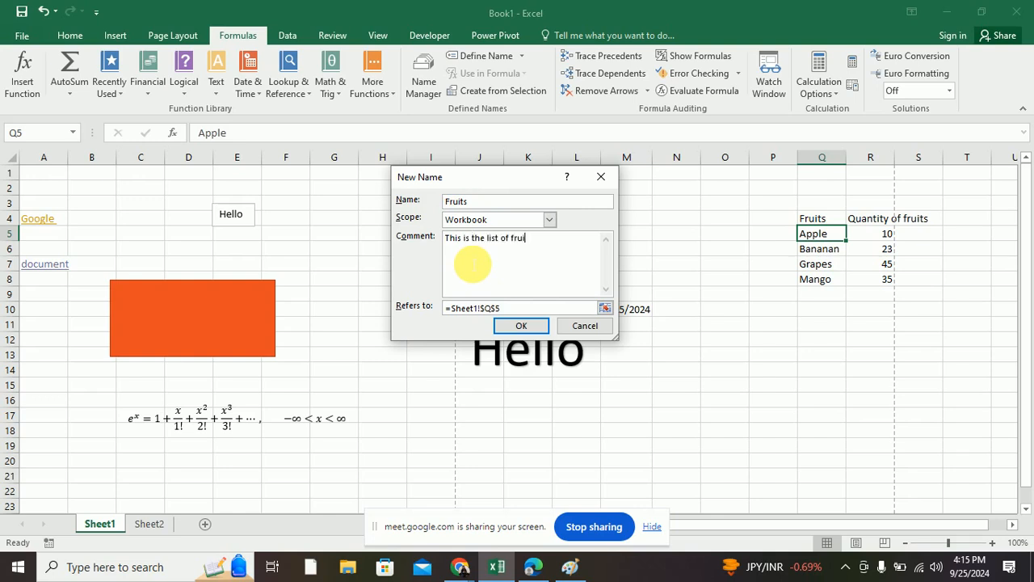
Step: Make the new name refer to the fruit cells Q5:Q8 on Sheet1 and create it
click(605, 308)
drag(833, 230, 841, 289)
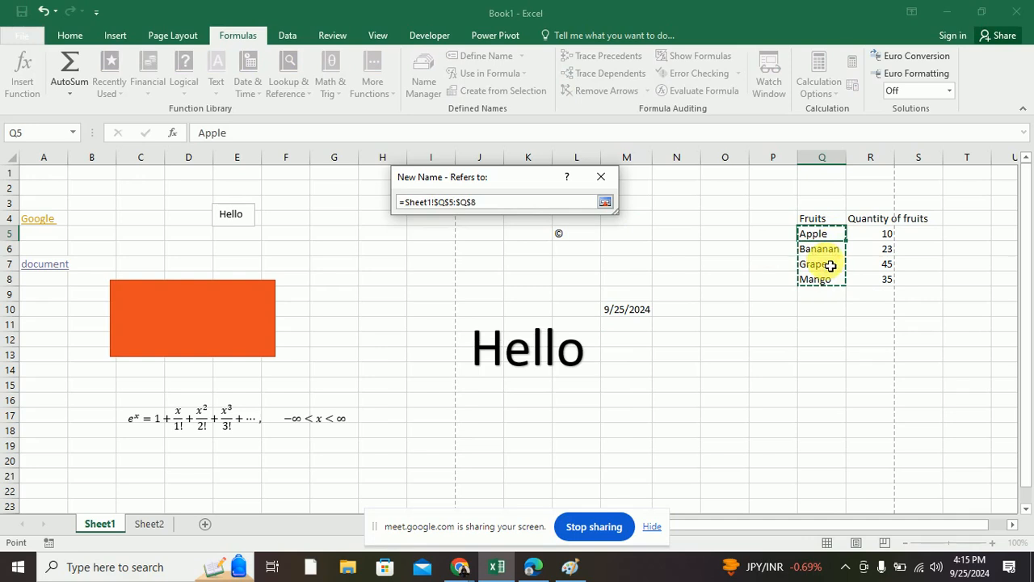
click(604, 202)
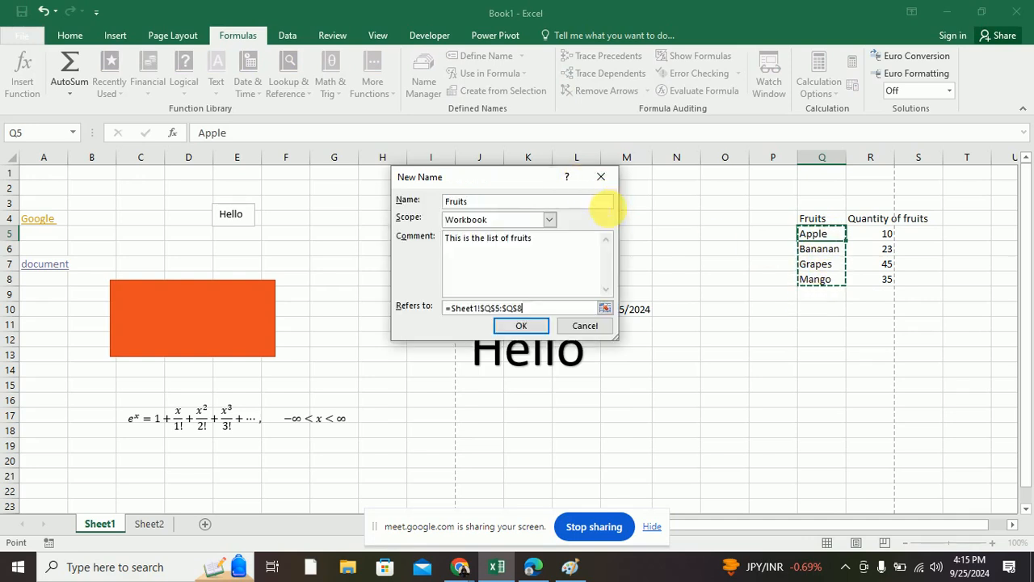
click(521, 326)
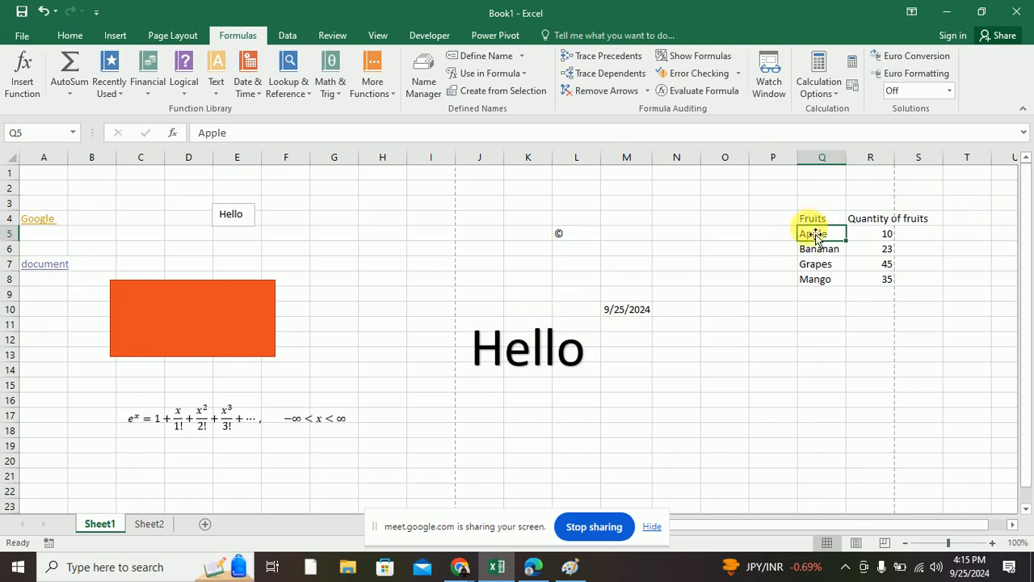
Step: Enter the formula =Fruits in cell Q13 using the defined name
click(812, 355)
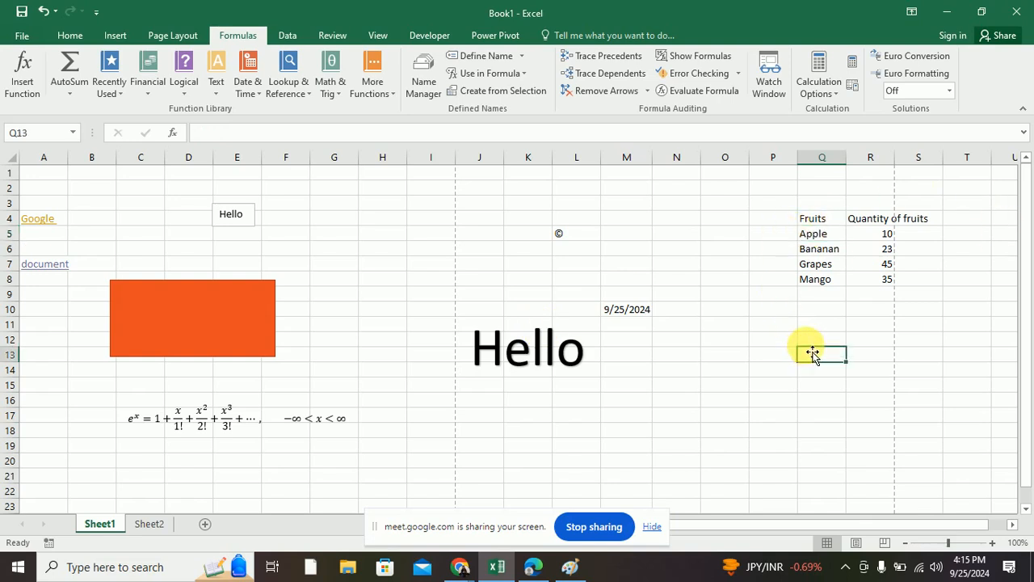
text(=fr)
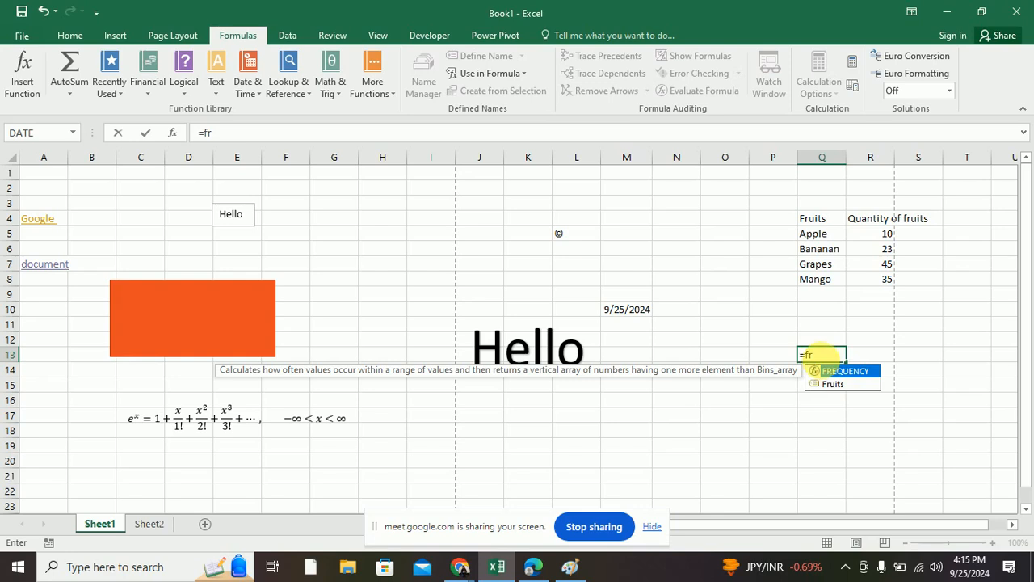
click(830, 384)
double_click(830, 384)
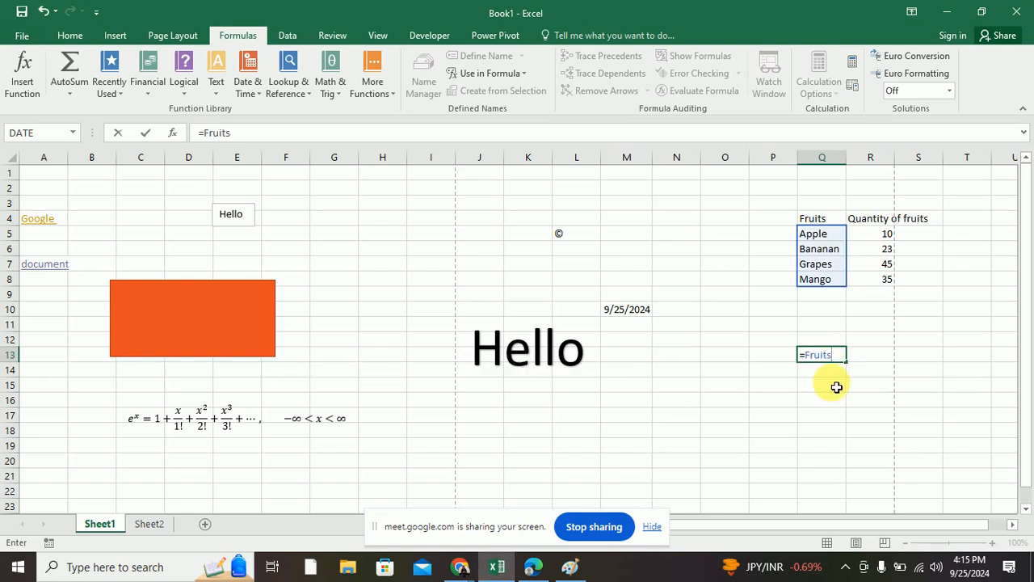
key(Return)
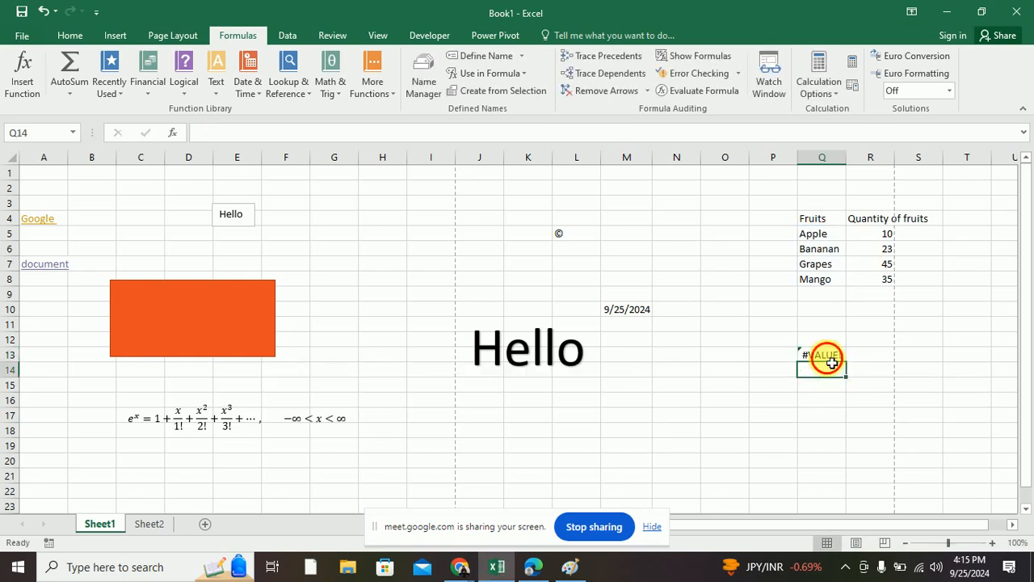
Step: Edit the formula in cell Q13 to count the named range, as =COUNT(Fruits)
click(832, 361)
double_click(832, 362)
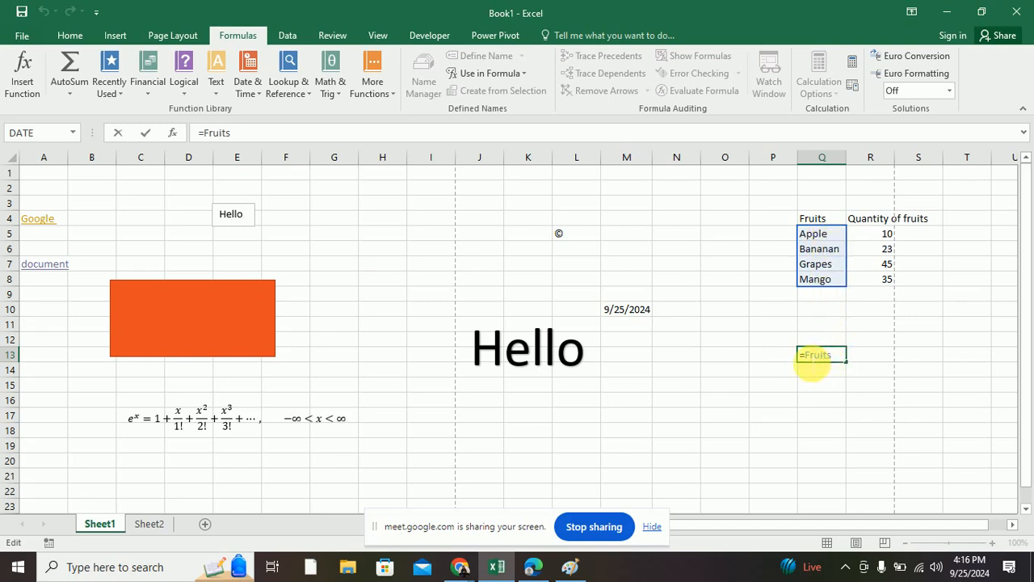
text(count)
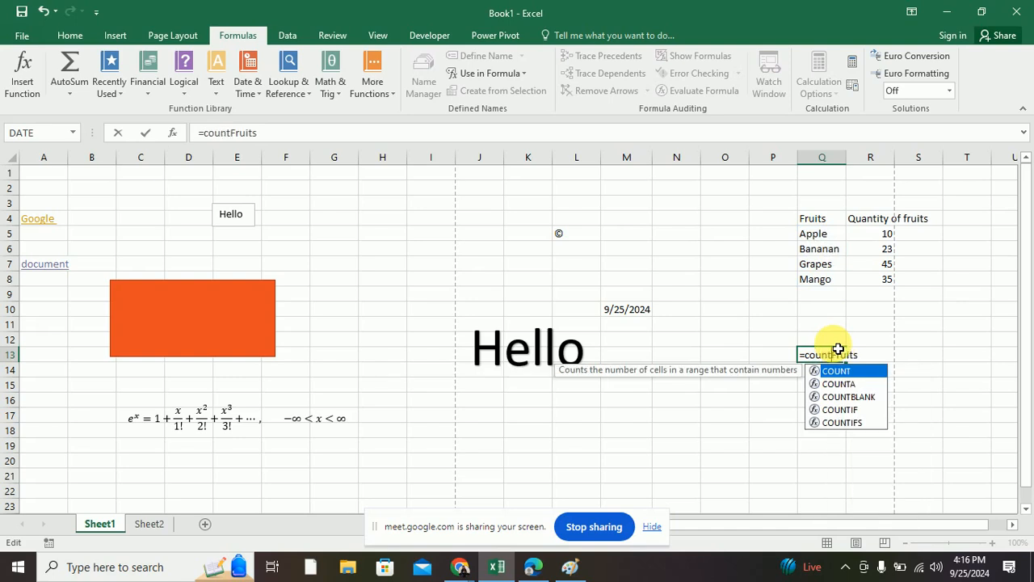
text(()
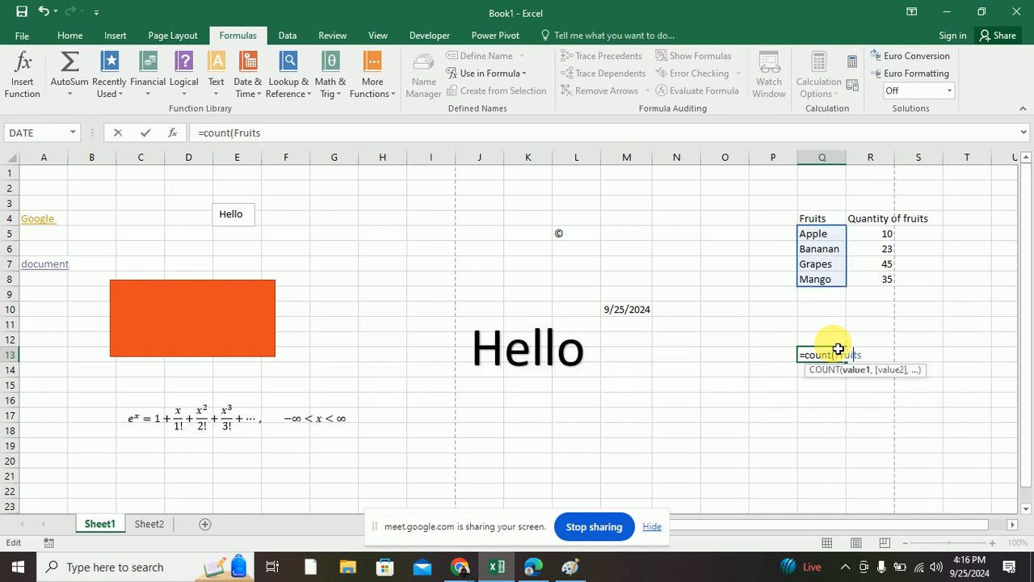
key(Return)
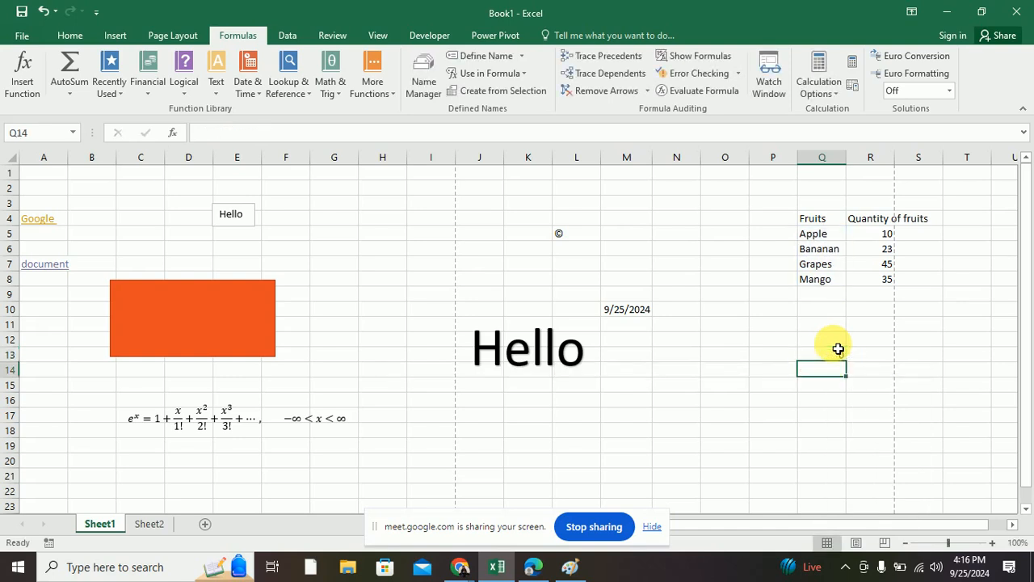
Step: Clear the whole COUNT formula from cell Q13
double_click(837, 354)
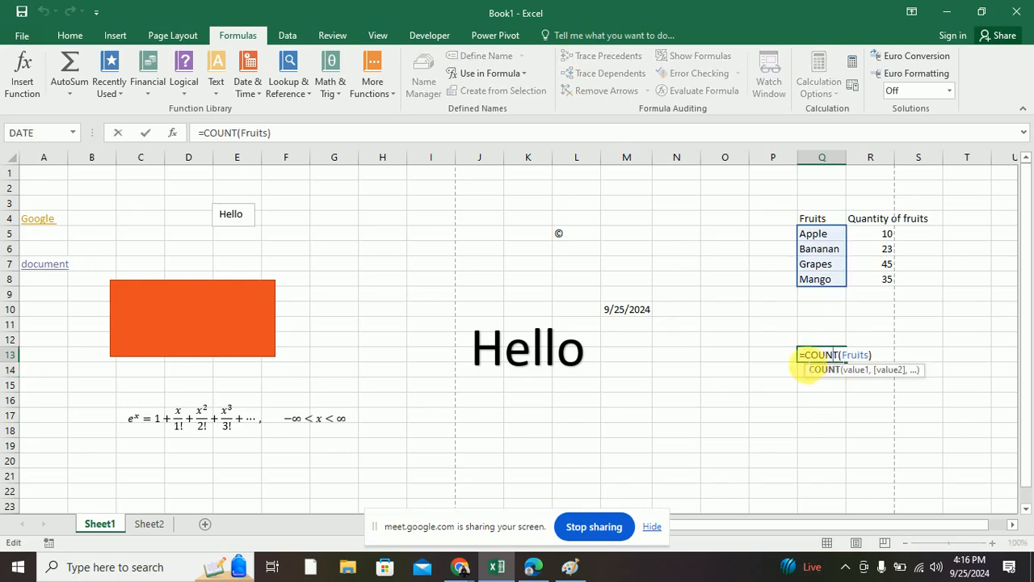
drag(800, 356, 871, 357)
key(BackSpace)
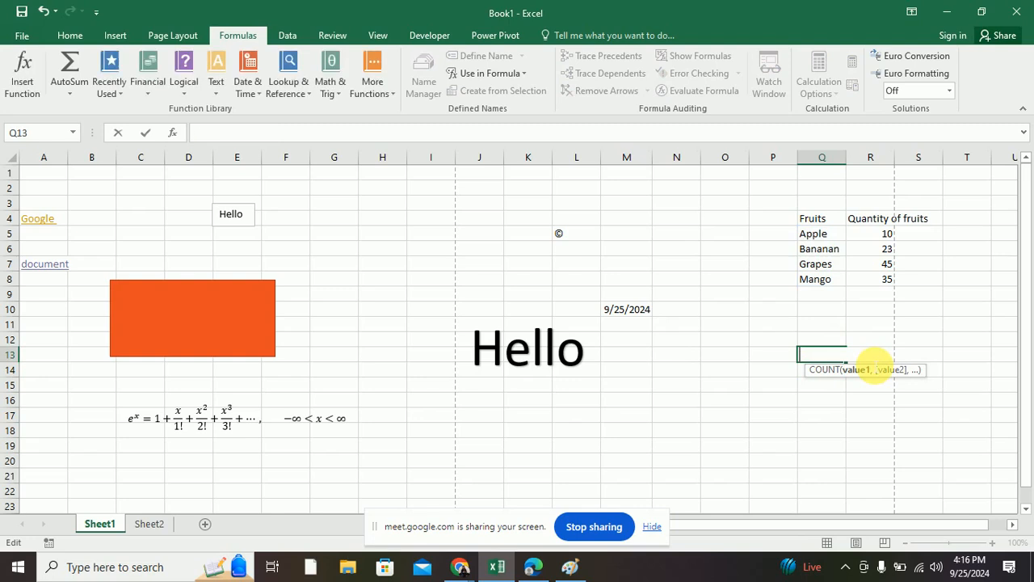
Step: Create a Workbook-scope name Quantity in the Name Manager that refers to Sheet1 cells R5:R8, and close the manager
drag(813, 233, 829, 279)
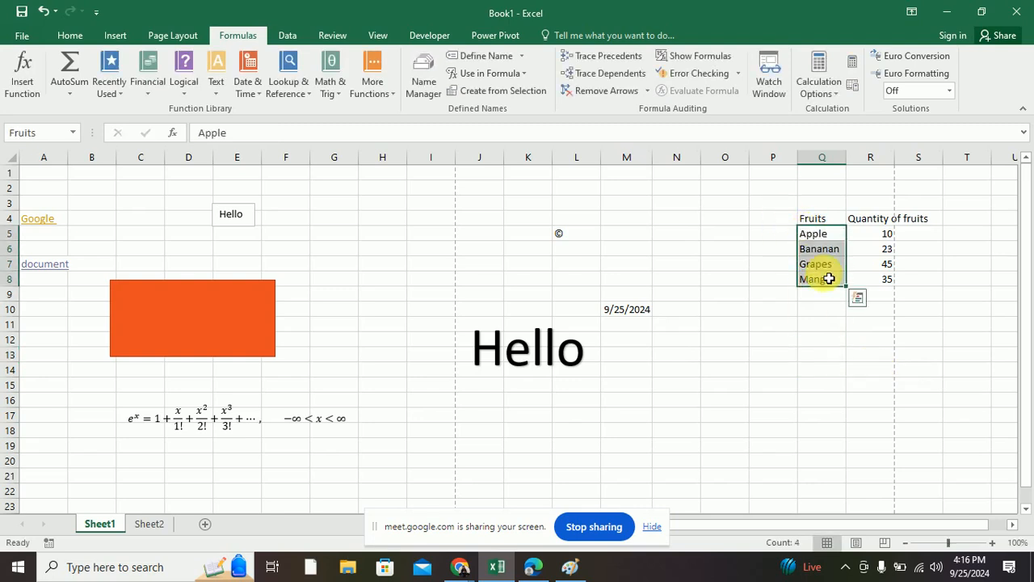
click(422, 79)
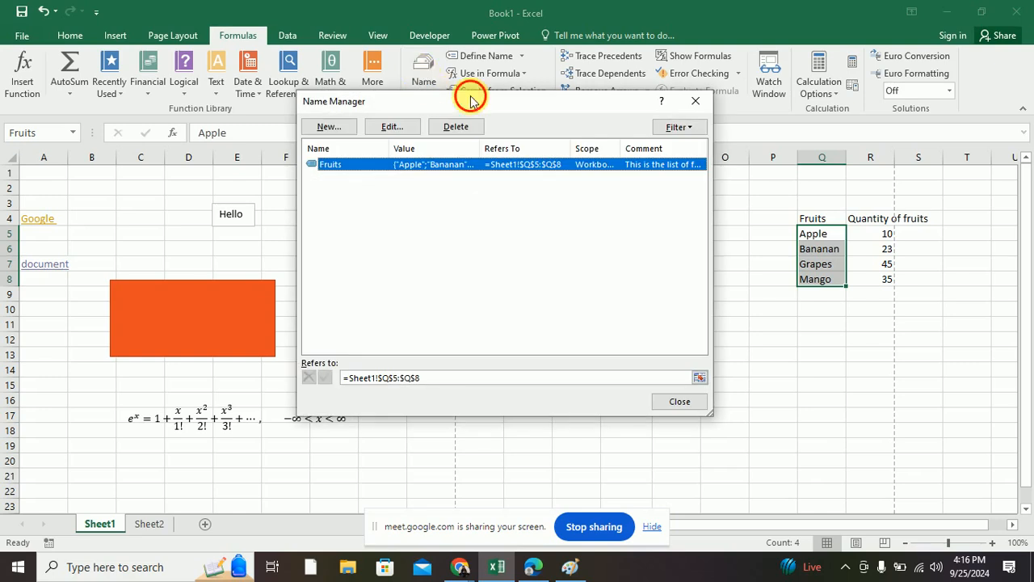
drag(471, 98, 473, 146)
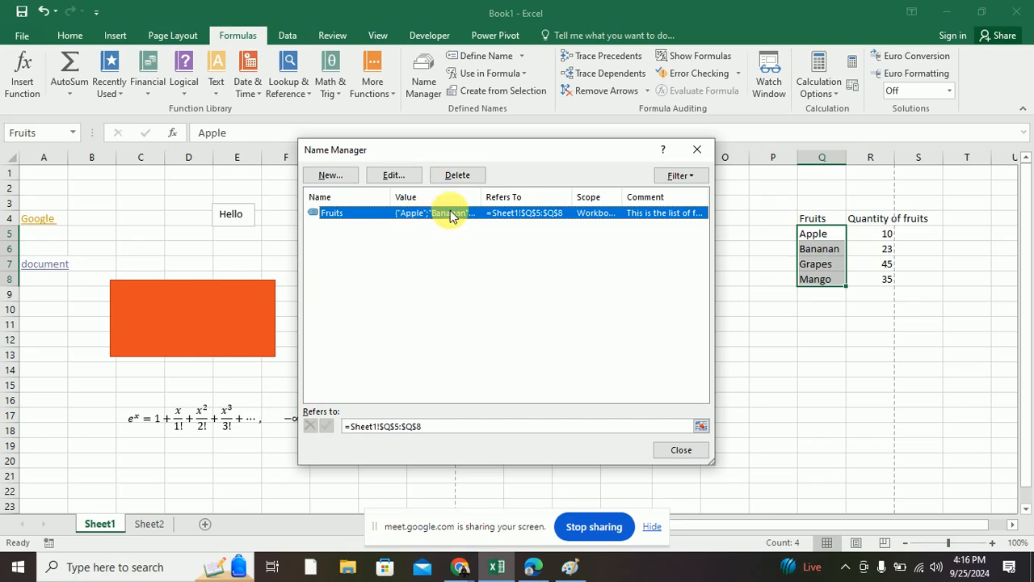
click(318, 178)
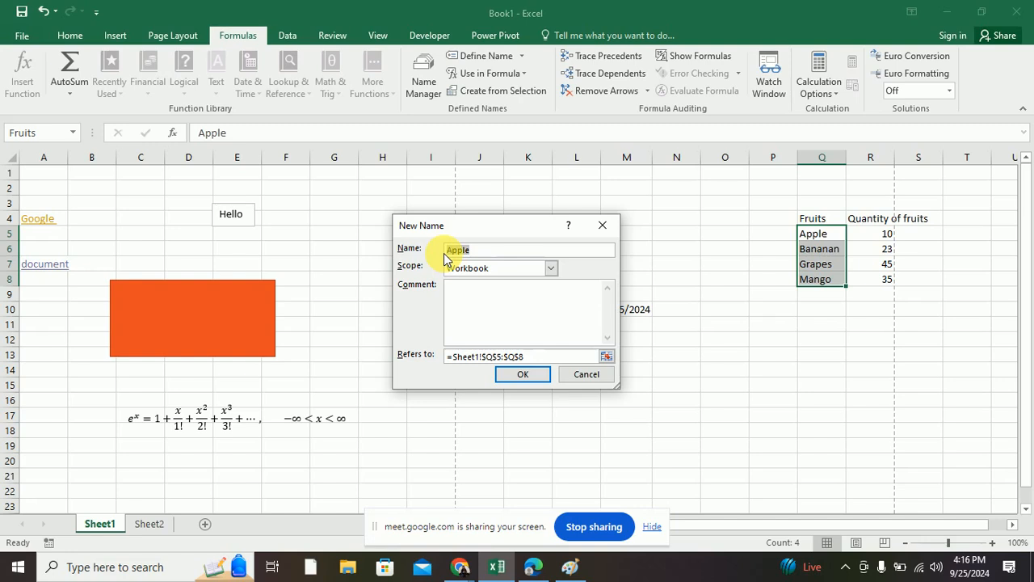
text(Quantity)
click(606, 356)
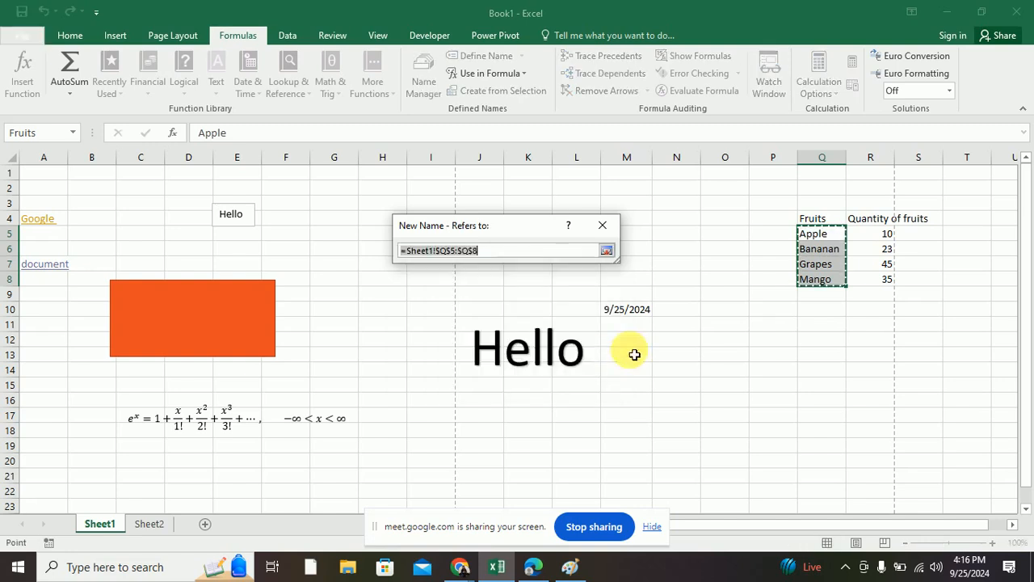
drag(872, 235, 875, 288)
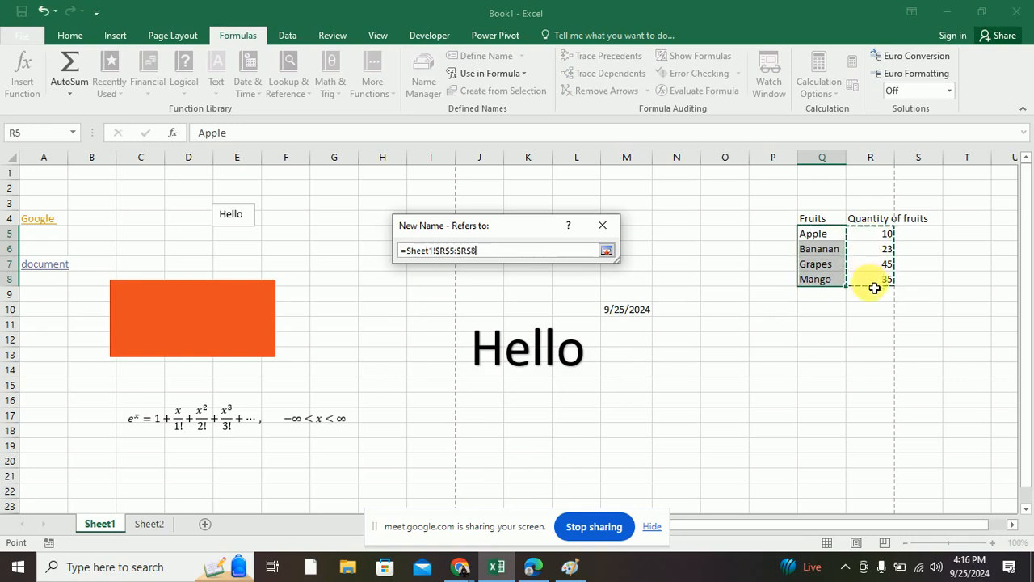
click(606, 251)
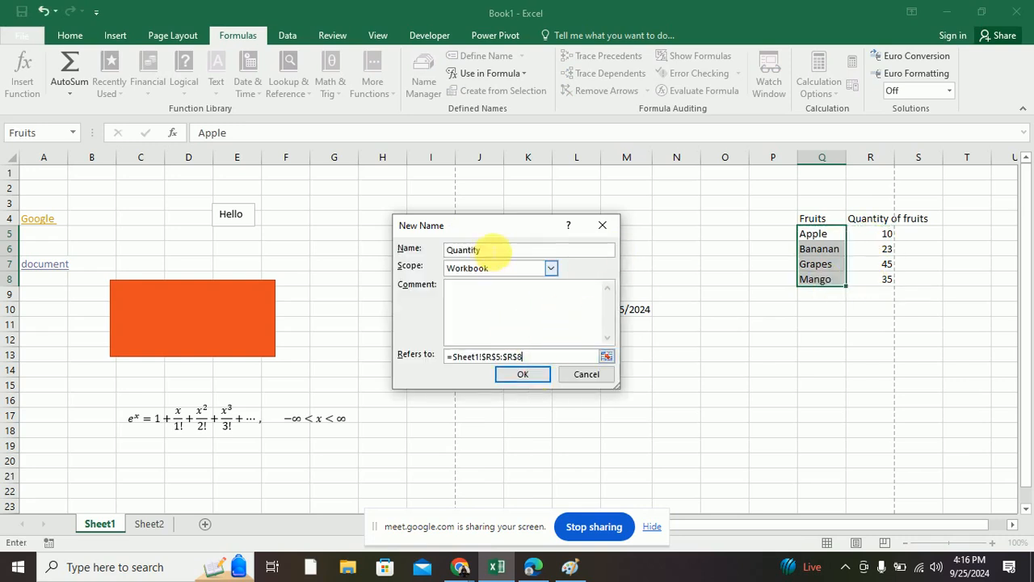
click(523, 374)
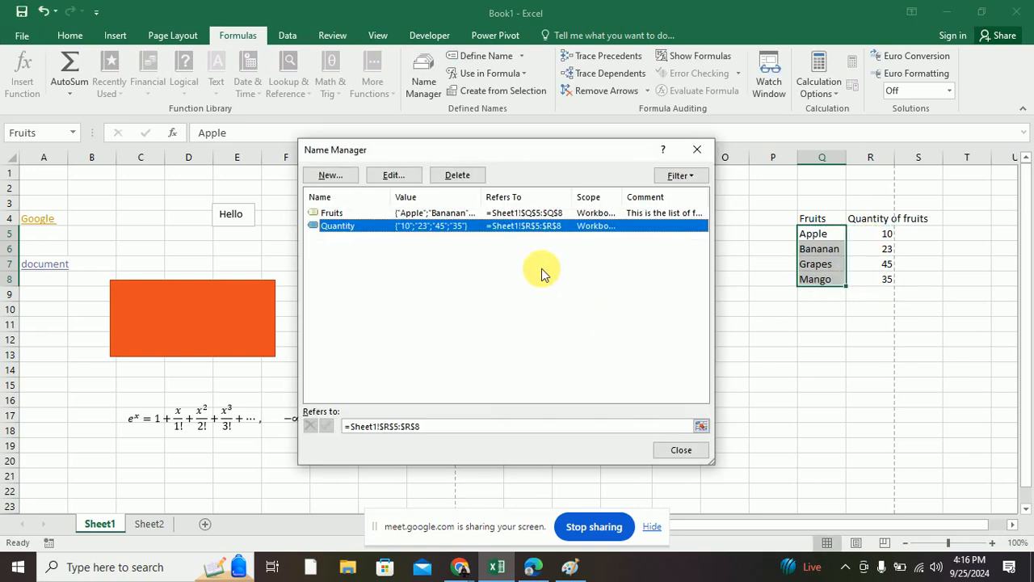
click(319, 213)
click(335, 226)
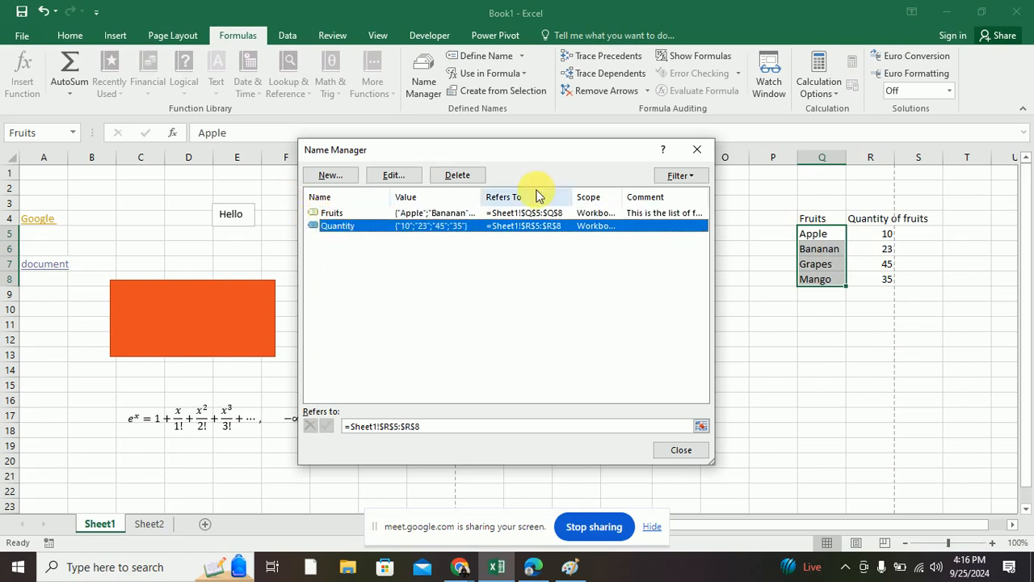
click(694, 151)
click(491, 74)
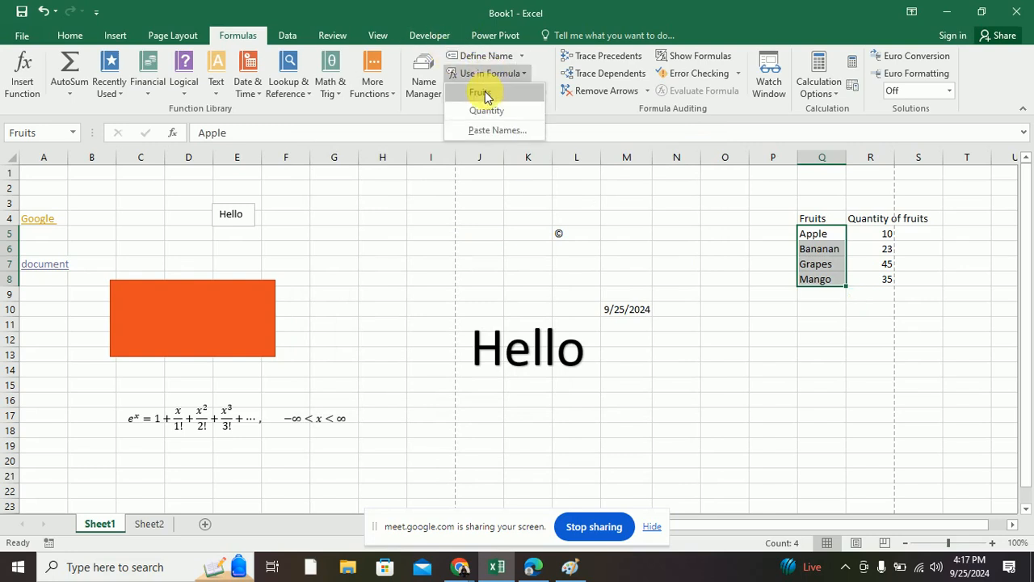
click(484, 92)
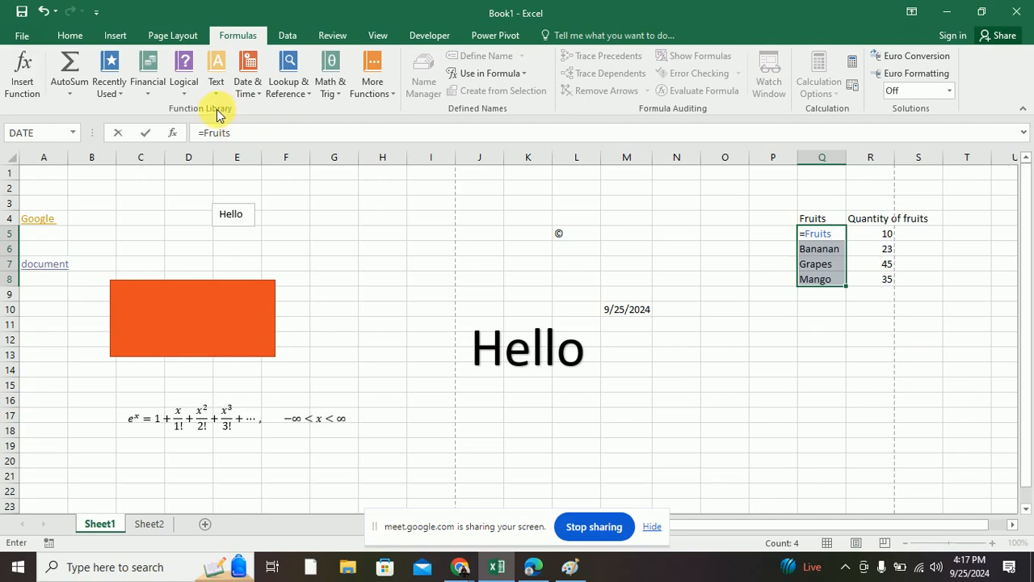
key(Escape)
click(306, 191)
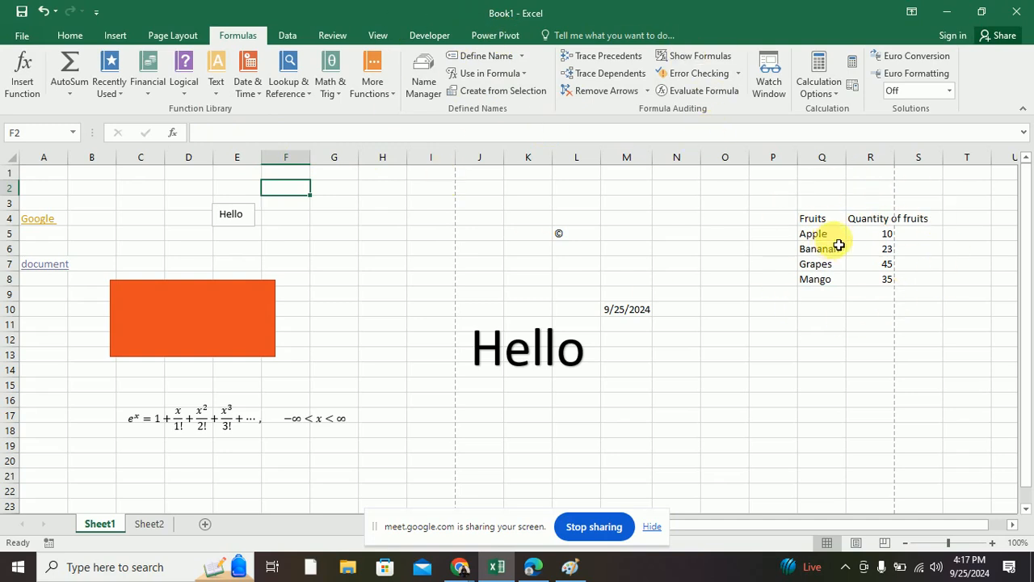
drag(824, 235, 825, 279)
drag(889, 233, 885, 285)
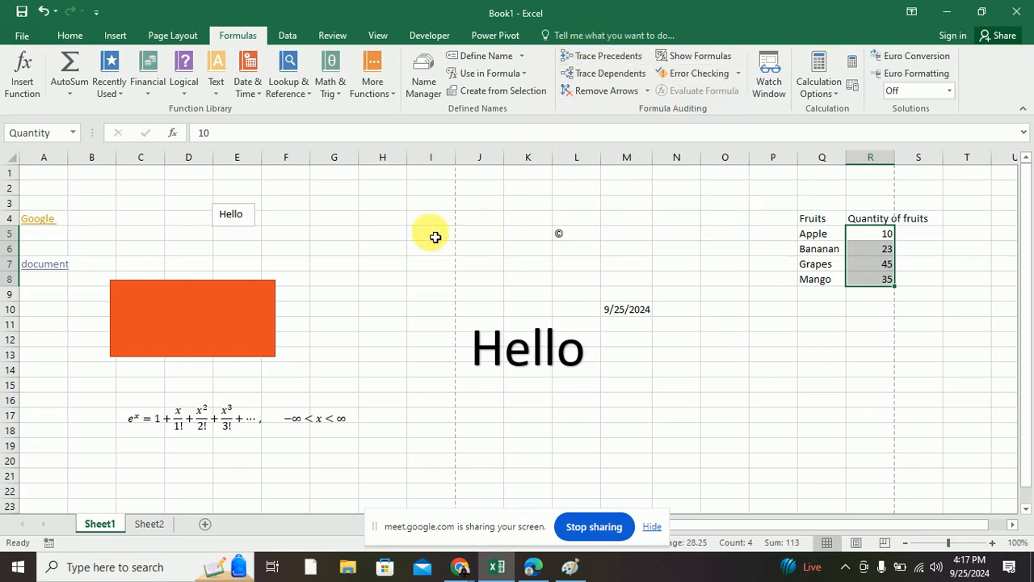
Step: Enter the value 12 in cell G4 and 13 in cell H4
click(341, 222)
text(12)
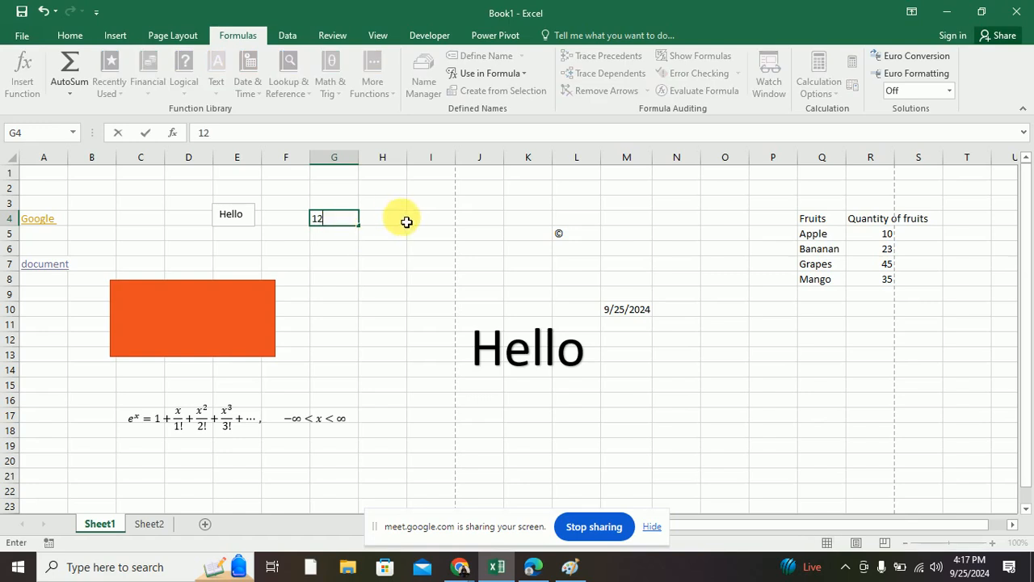
click(404, 219)
text(12)
key(BackSpace)
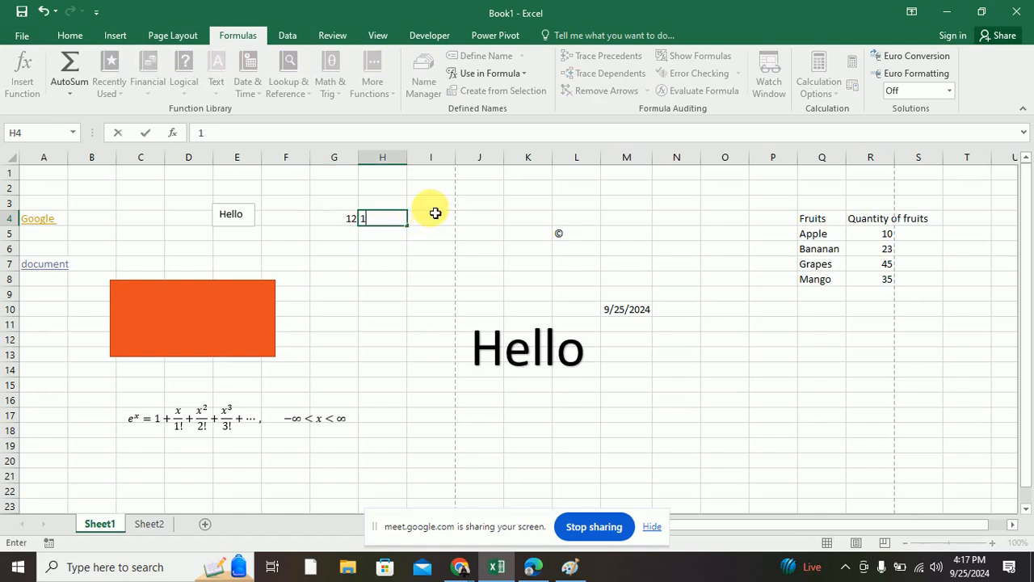
text(3)
key(Return)
Step: Enter the formula =SUM(H4,G4) in cell I4 to add the two numbers beside it
click(444, 220)
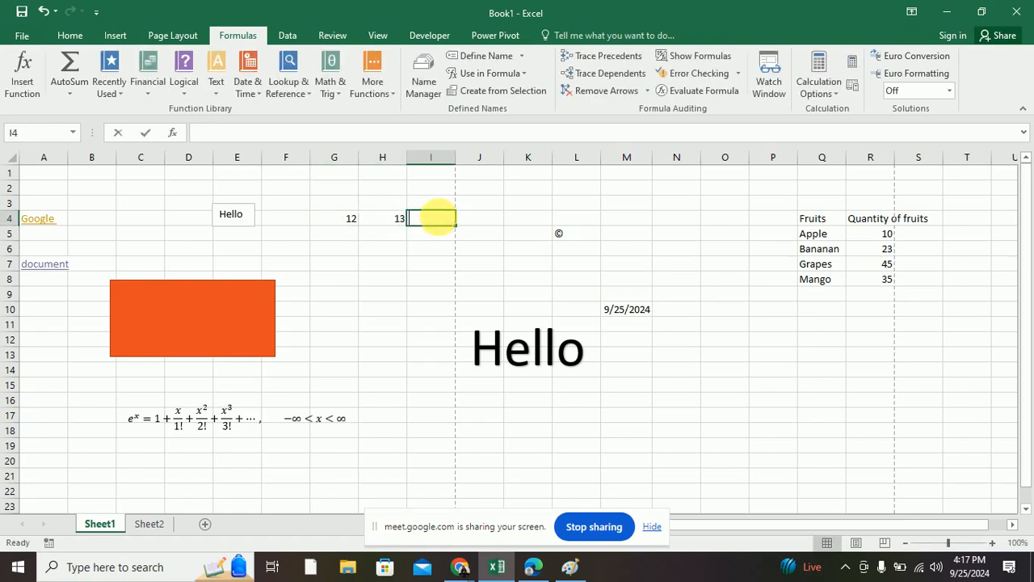
text(=)
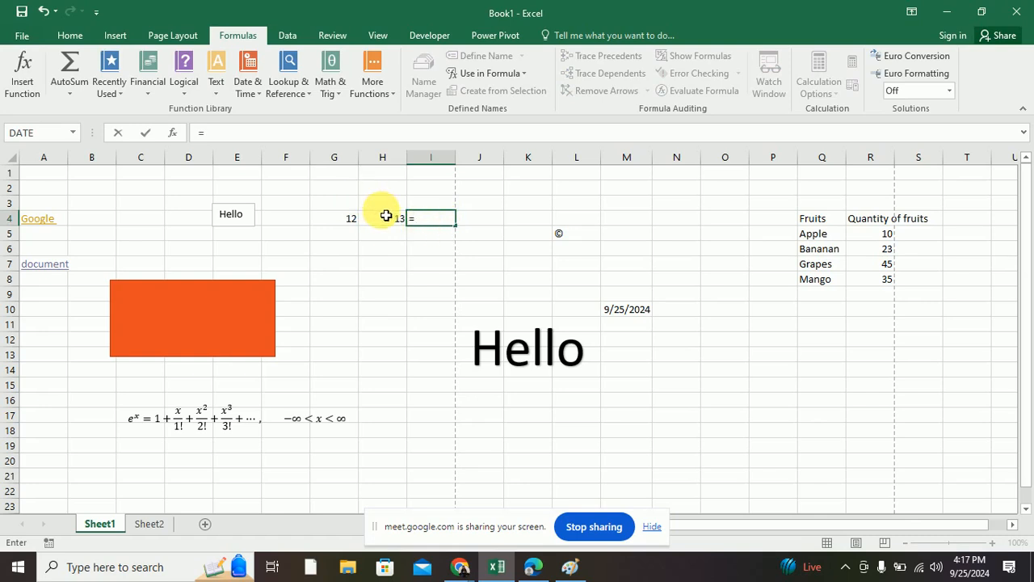
text(sum()
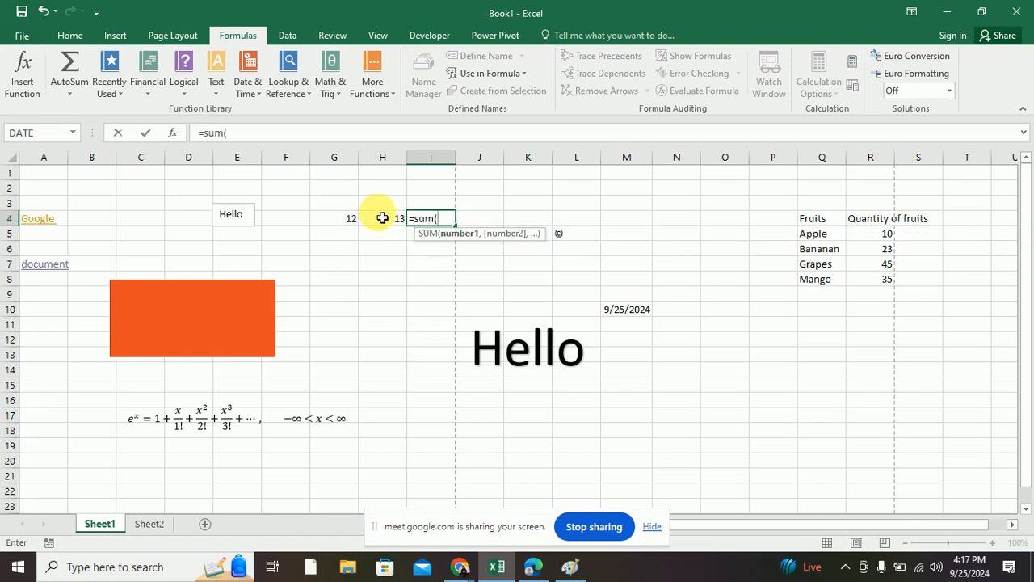
click(383, 219)
text(,)
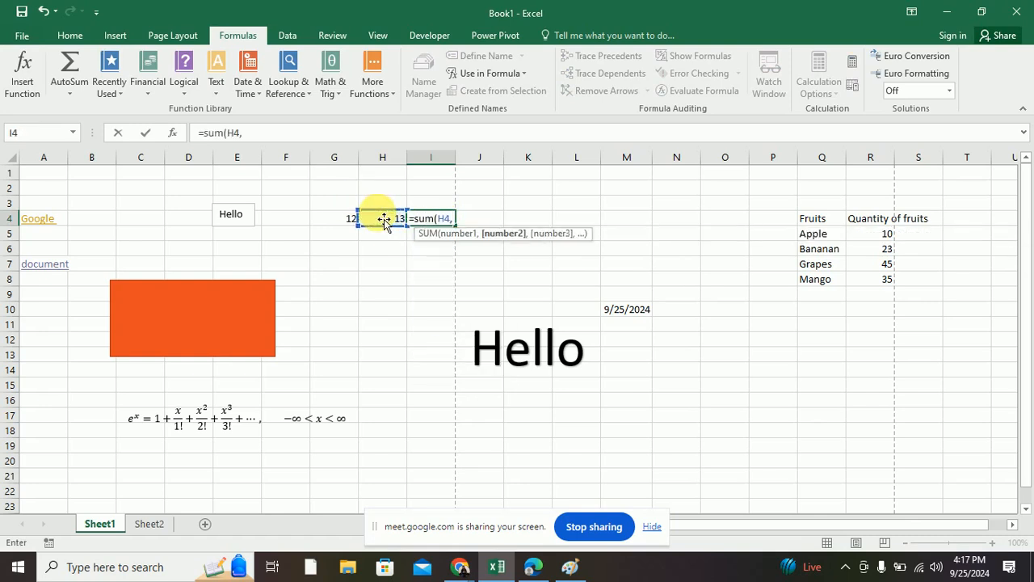
click(339, 223)
key(Return)
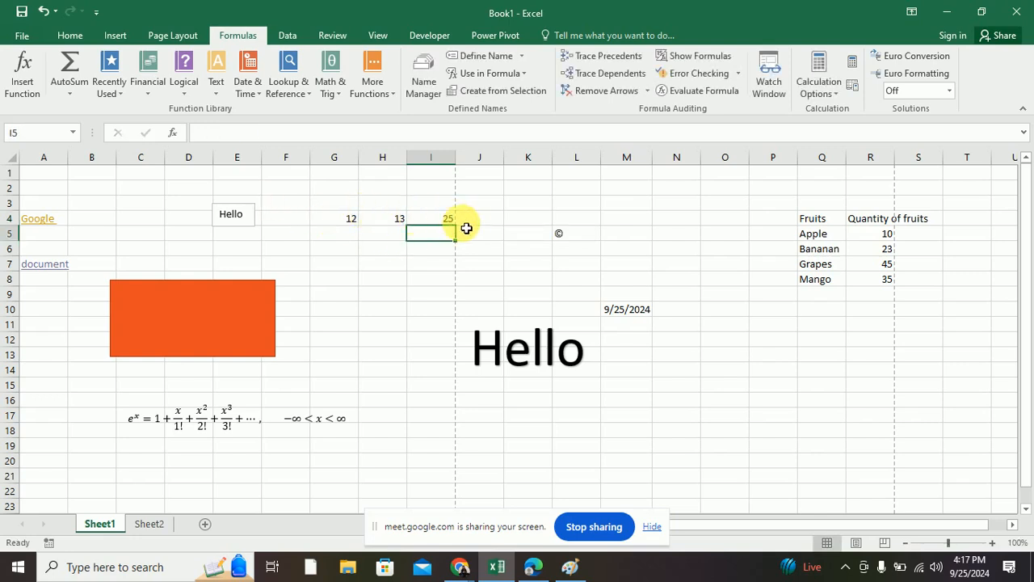
Step: Trace the precedents of the SUM formula in I4 and remove the tracer arrows
click(437, 223)
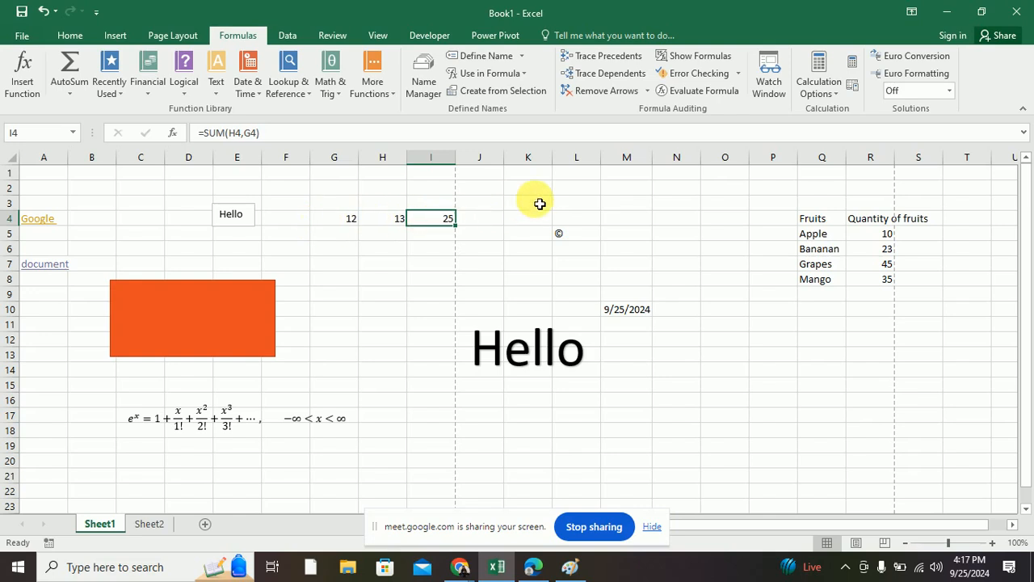
click(610, 64)
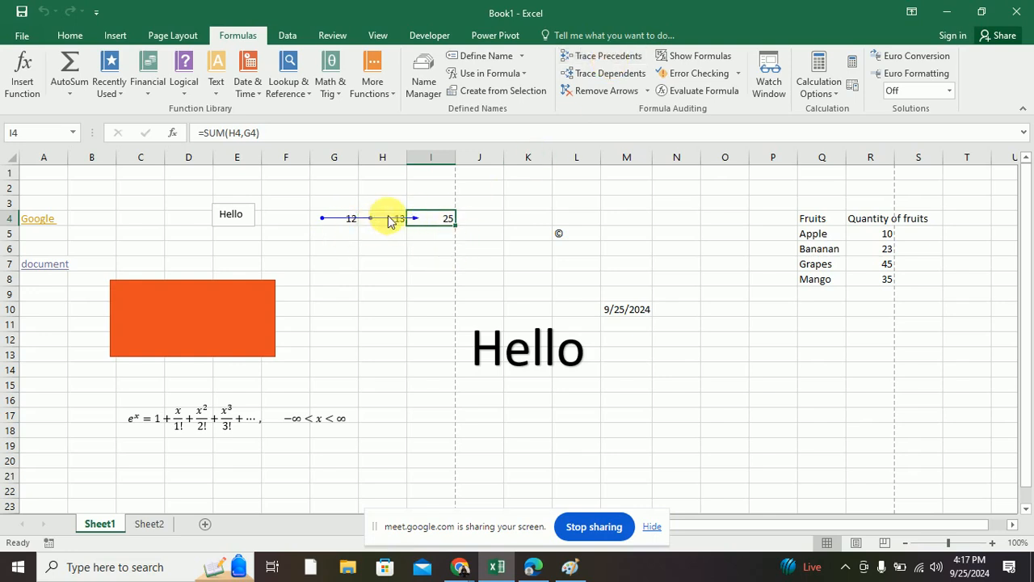
click(602, 90)
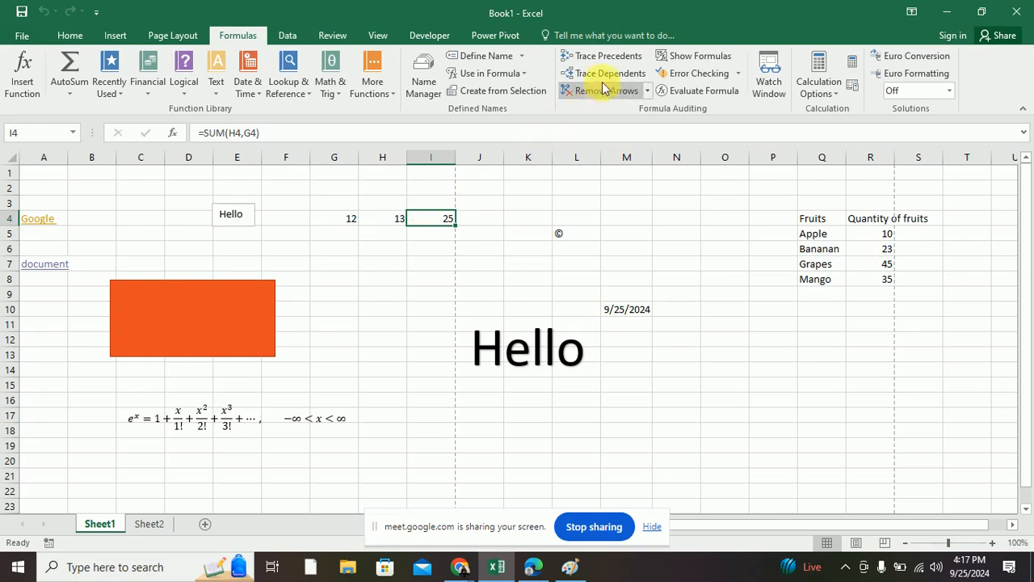
Step: Trace the dependents of cell I4 and of cell G4, and remove the tracer arrows
click(605, 75)
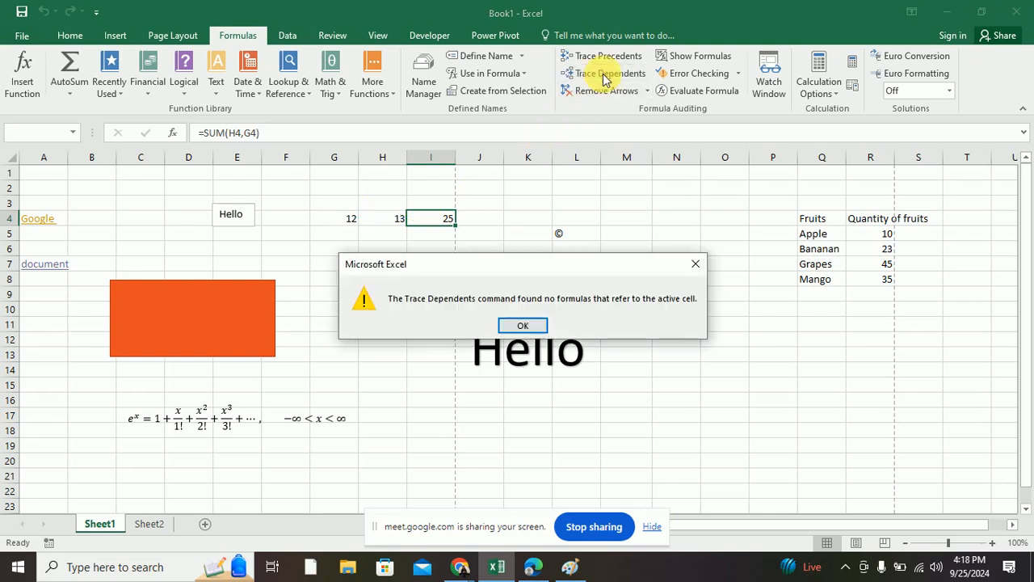
click(517, 324)
click(344, 222)
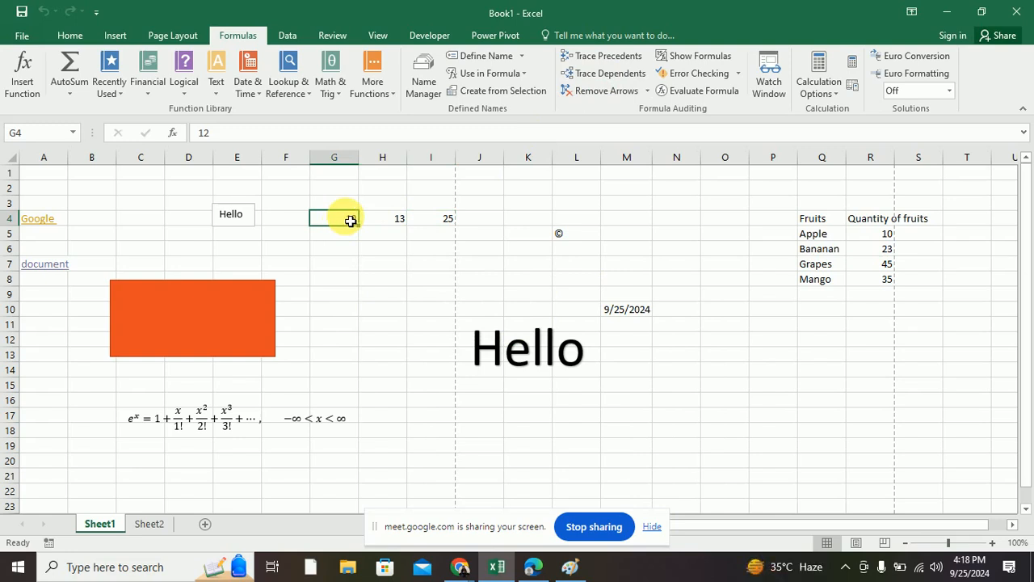
click(605, 74)
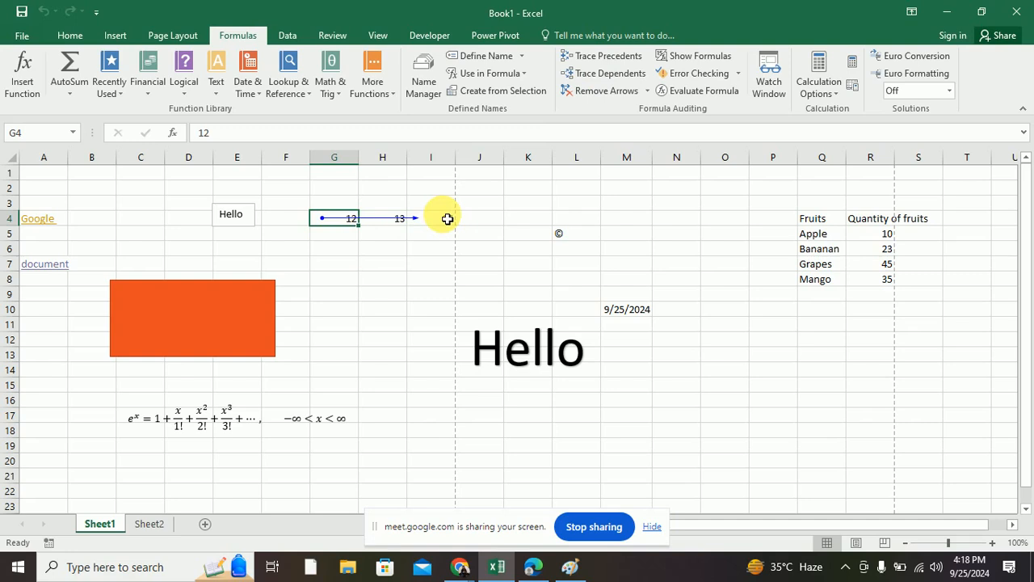
click(599, 93)
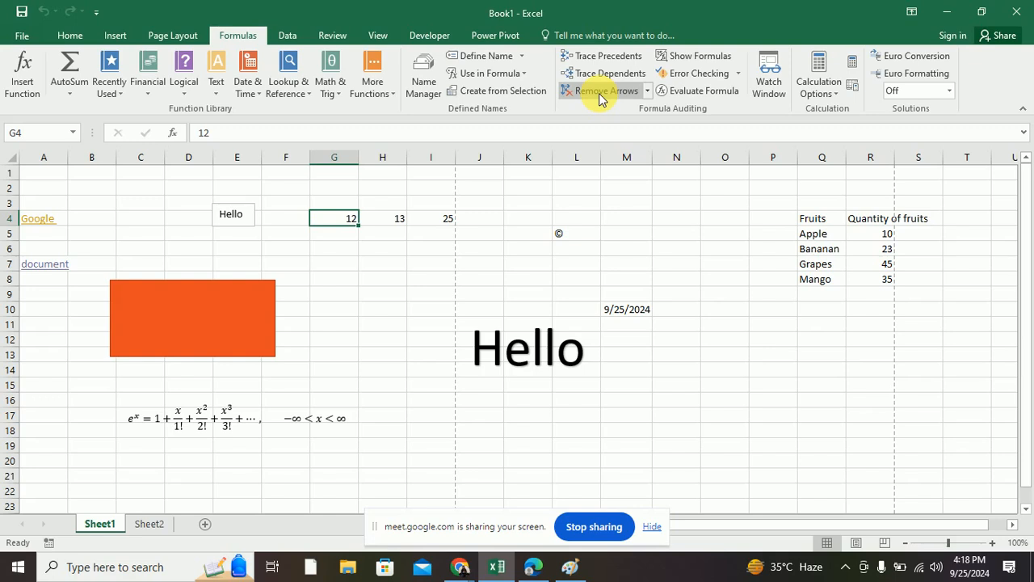
Step: Select cell I4 and switch the sheet to show formulas instead of their results
click(423, 226)
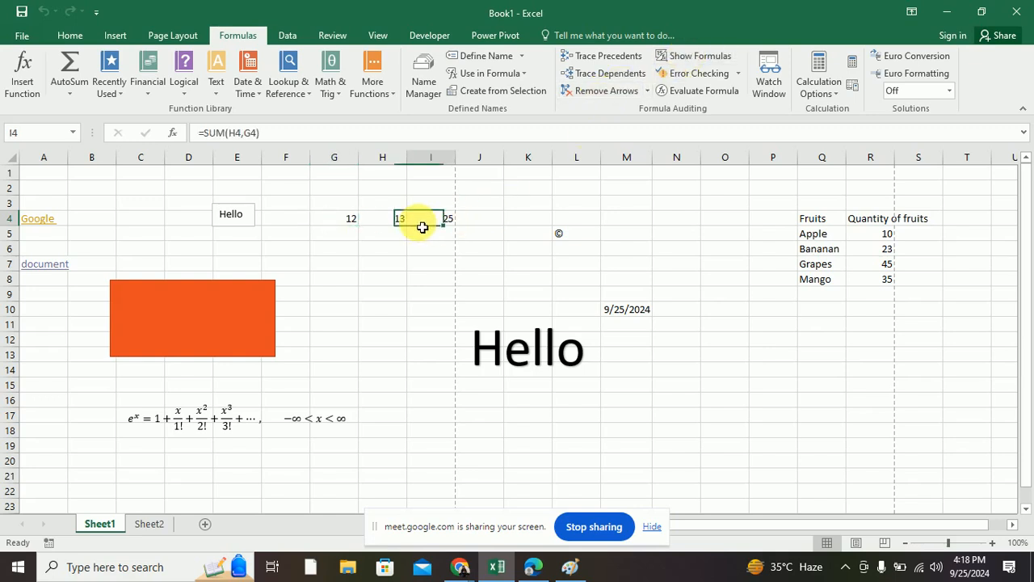
click(697, 56)
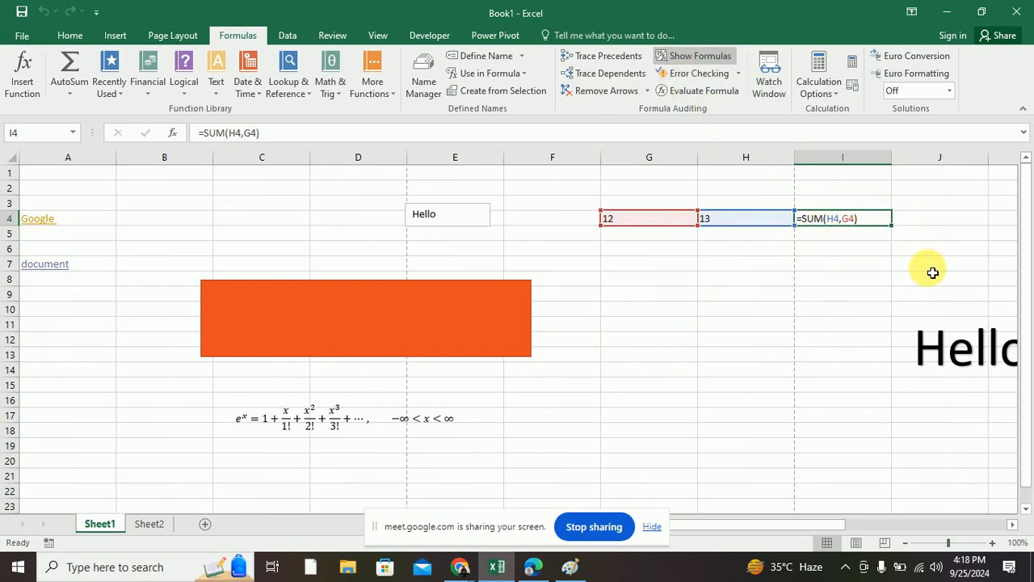
Step: Switch the sheet back to showing results instead of formulas and run an error check on it
click(700, 56)
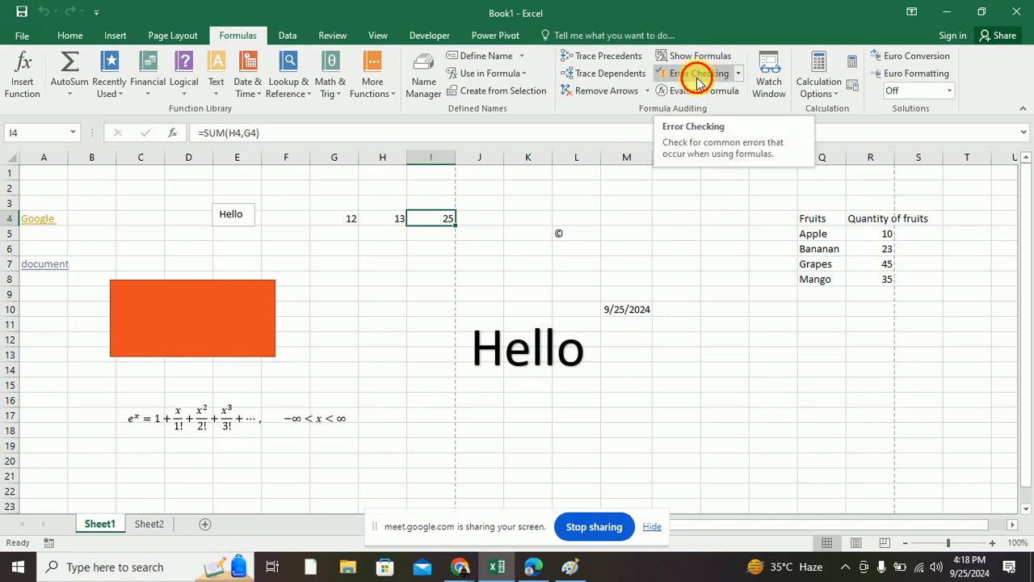
click(698, 74)
click(520, 324)
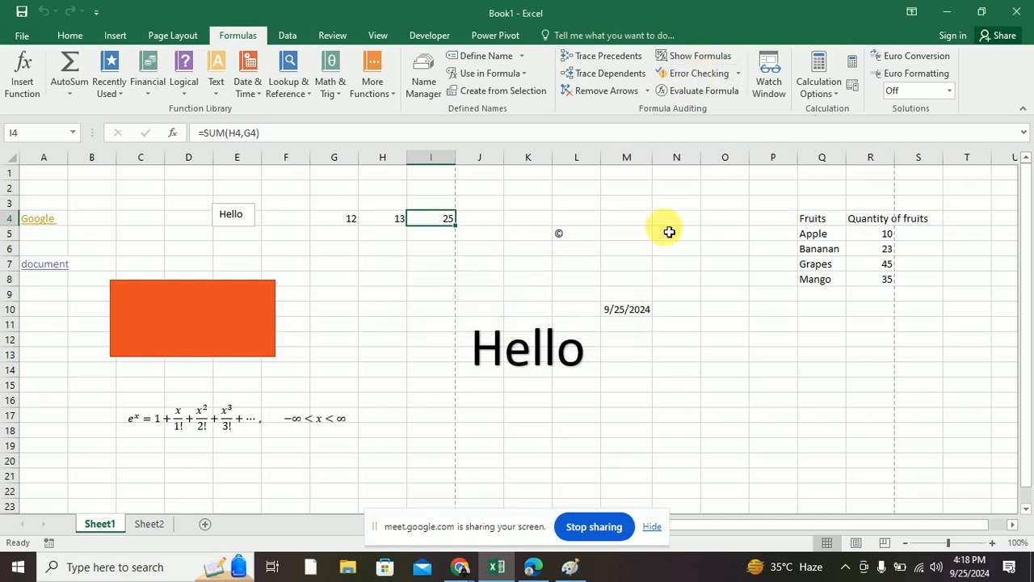
click(738, 74)
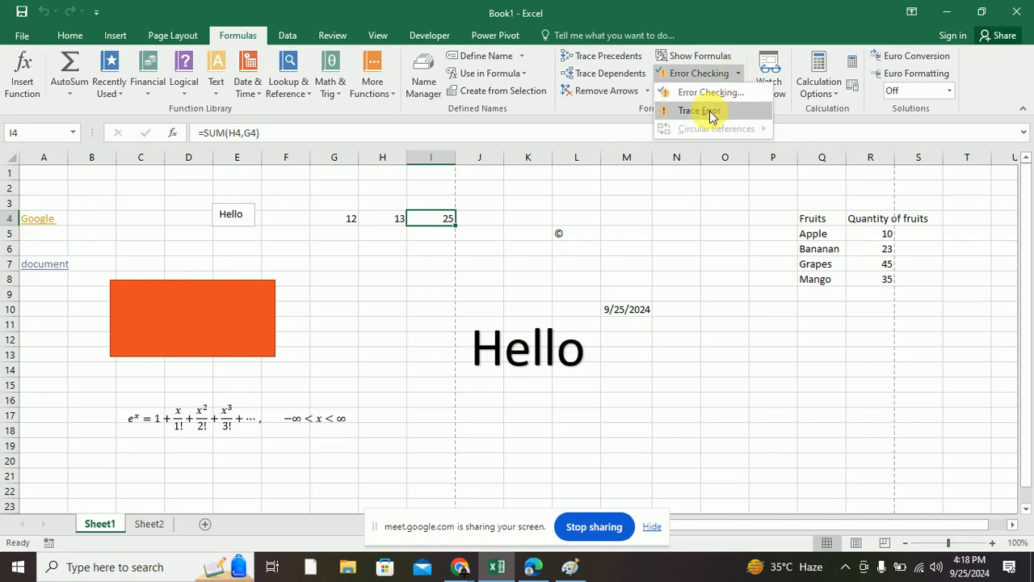
click(621, 210)
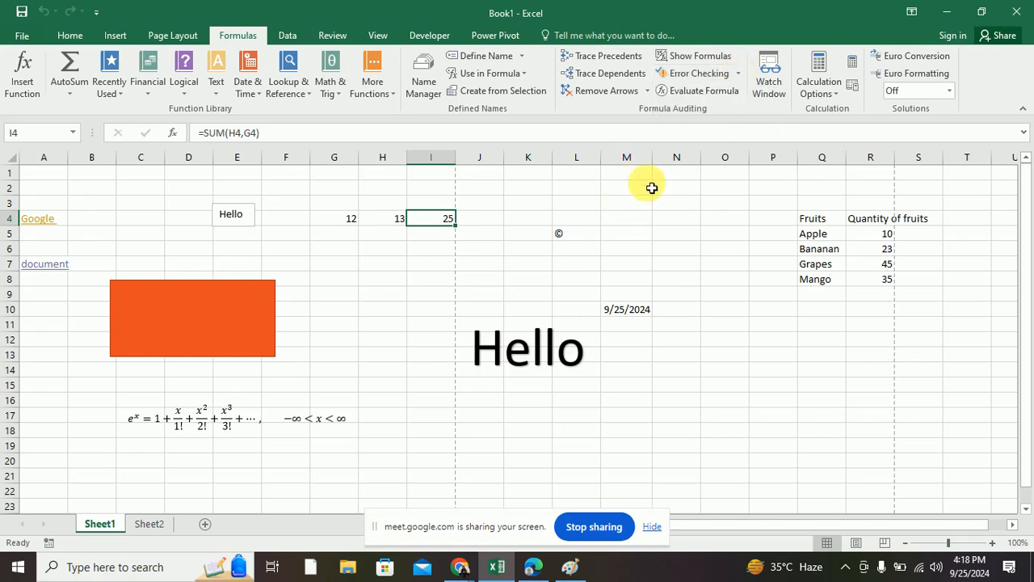
Step: Evaluate the SUM formula in I4 with Evaluate Formula, restart the evaluation and close the dialog
click(693, 91)
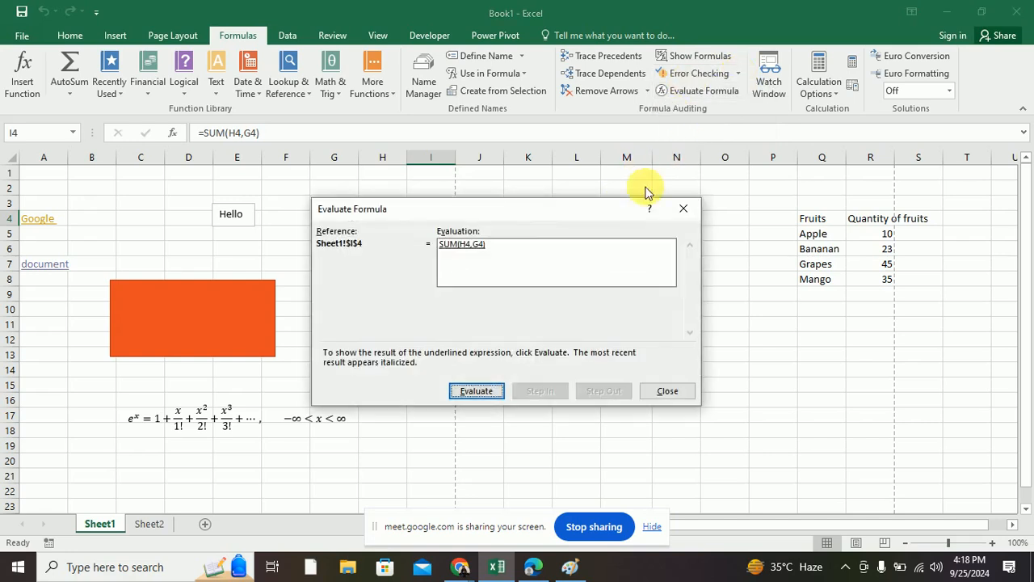
drag(502, 211, 681, 187)
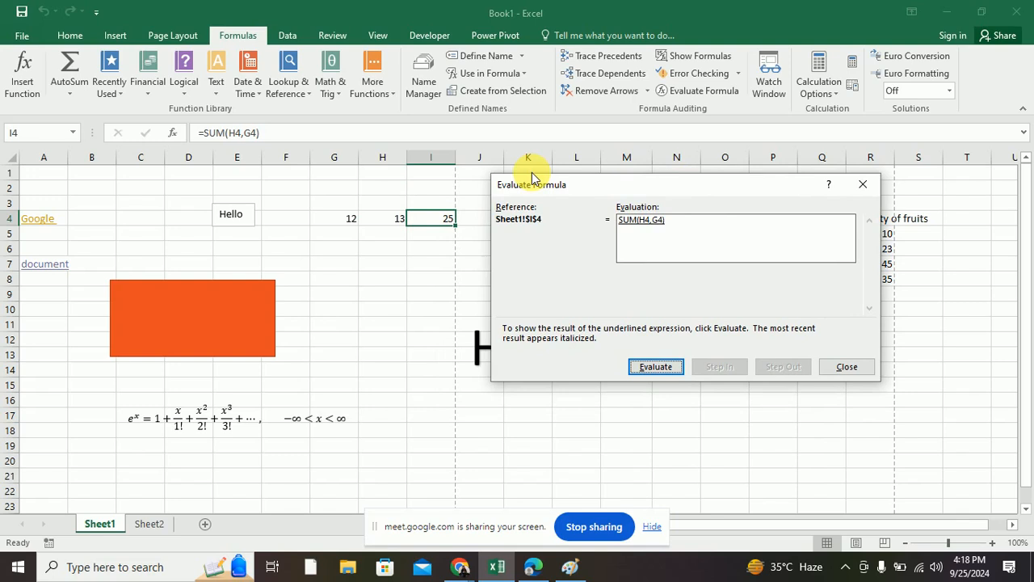
click(664, 369)
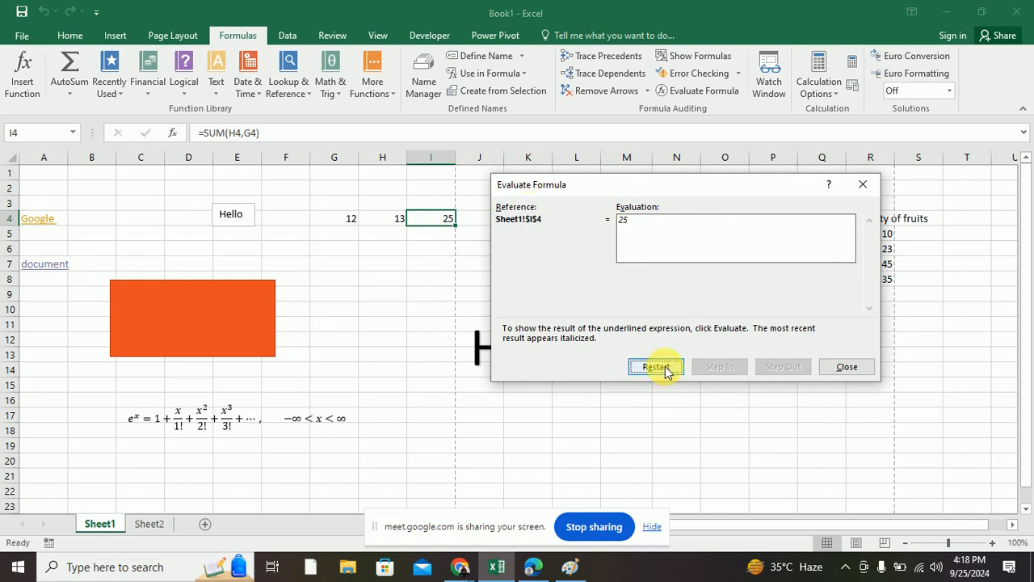
click(664, 368)
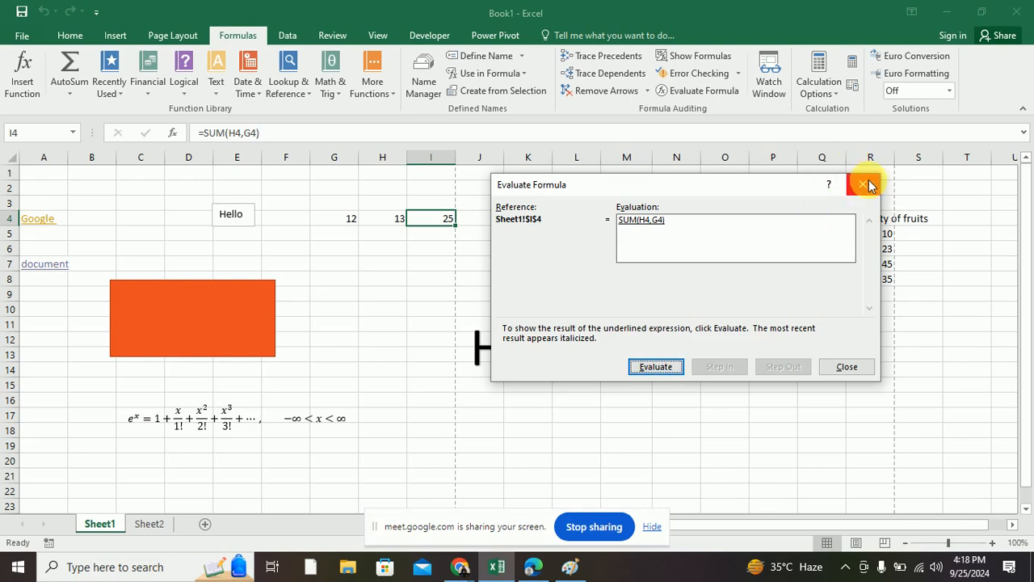
click(866, 183)
click(494, 225)
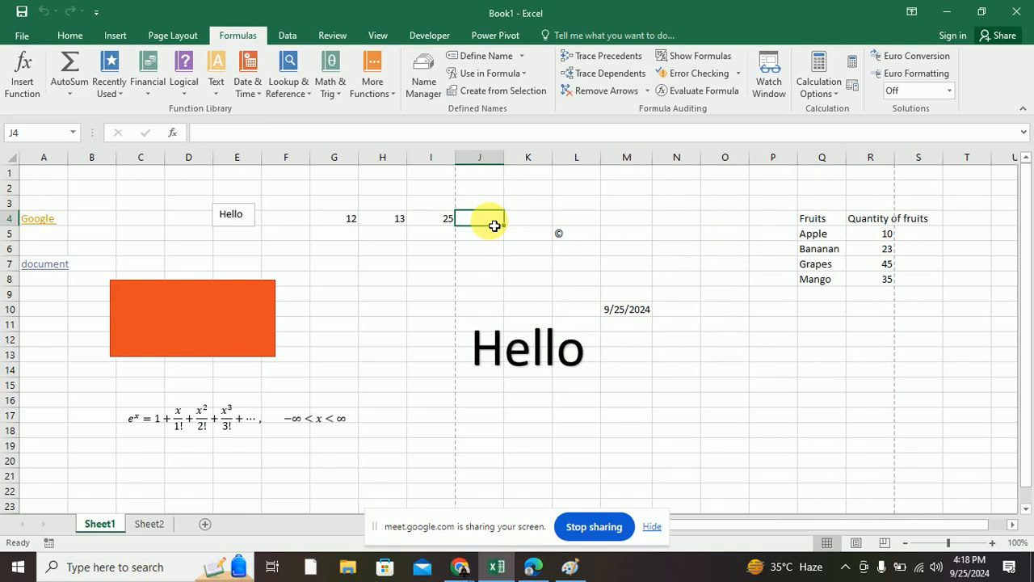
click(419, 219)
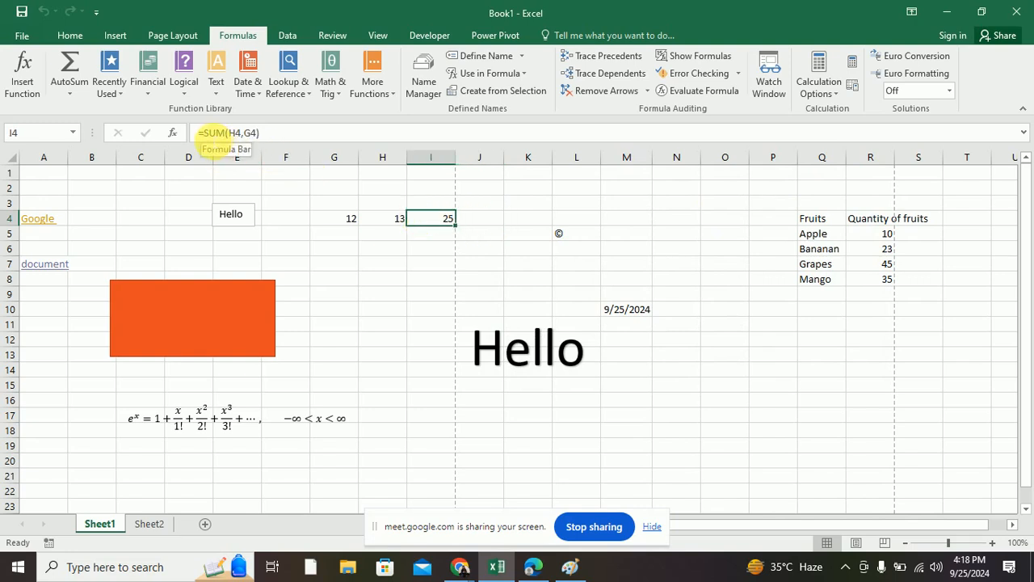
click(206, 135)
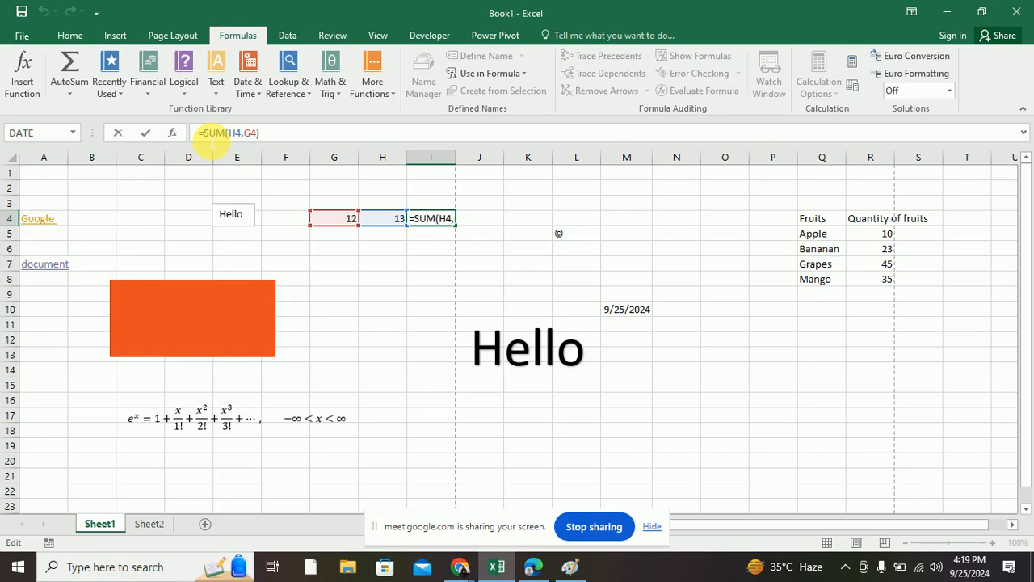
click(481, 222)
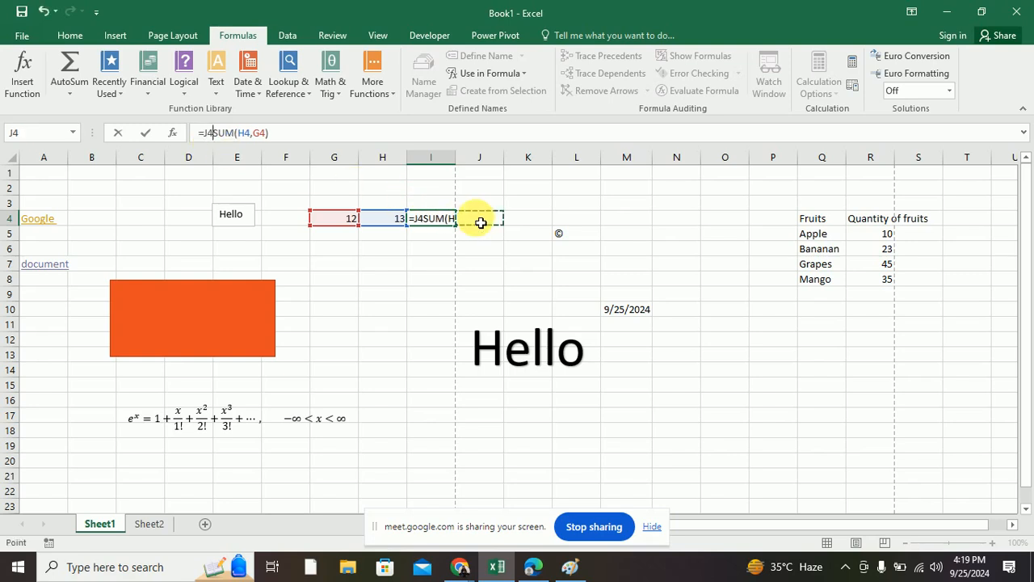
key(ctrl+z)
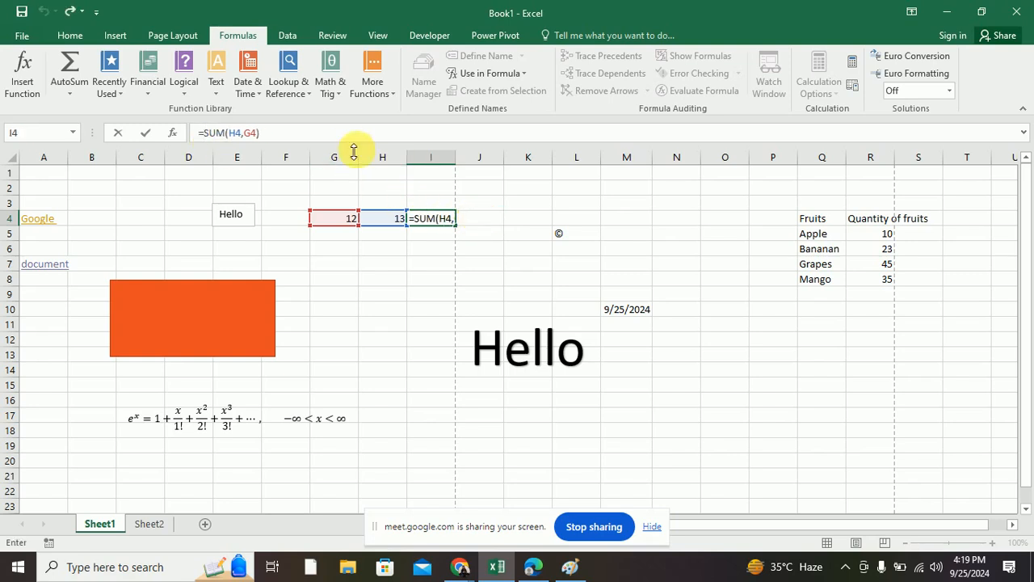
key(Return)
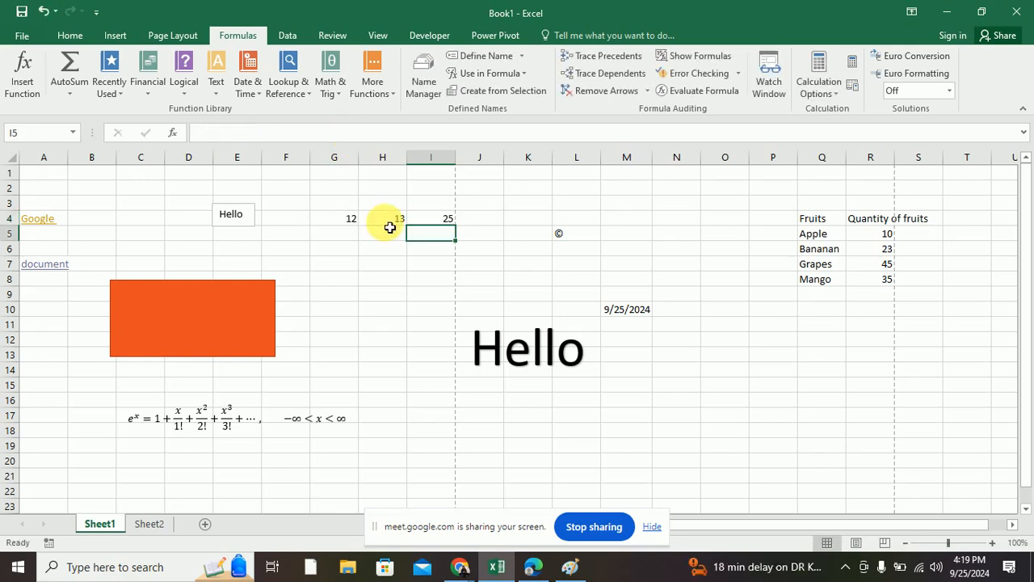
Step: Change the formula in I4 to =IF(SUM(H4,G4)>20, "Yes","No")
click(437, 220)
click(218, 134)
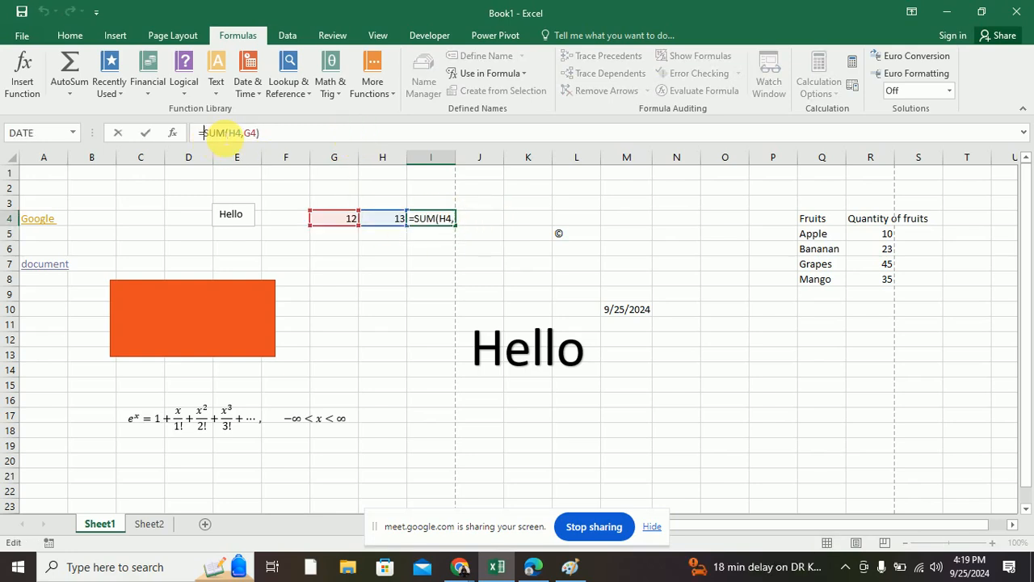
text(IF)
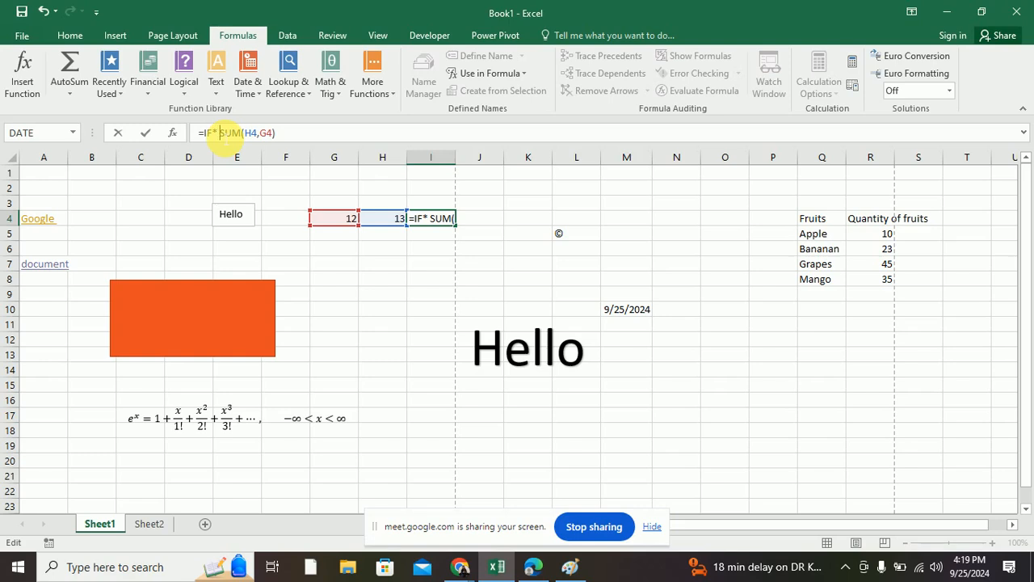
text((SUM(H4,G4))
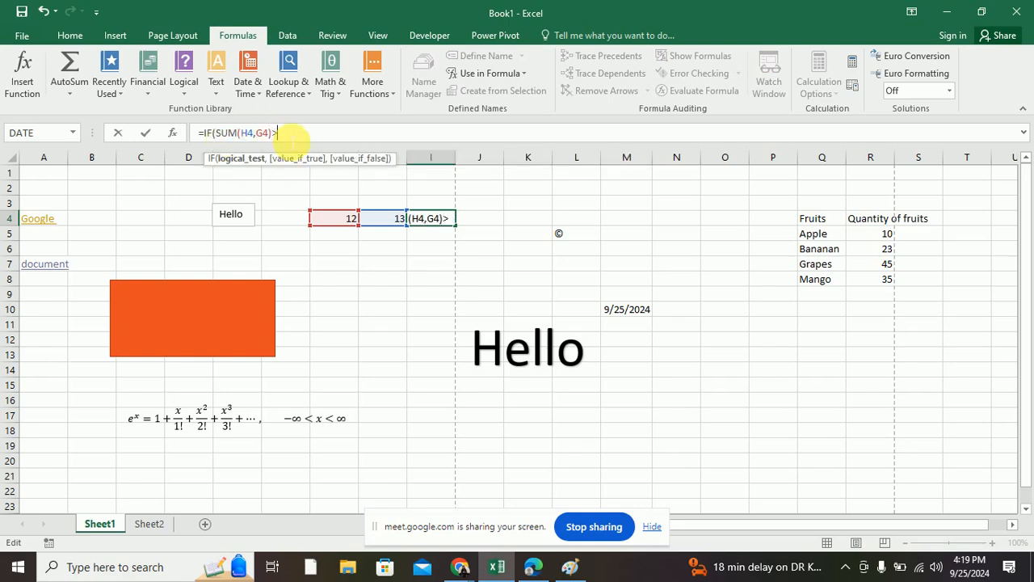
text(>20, "Y)
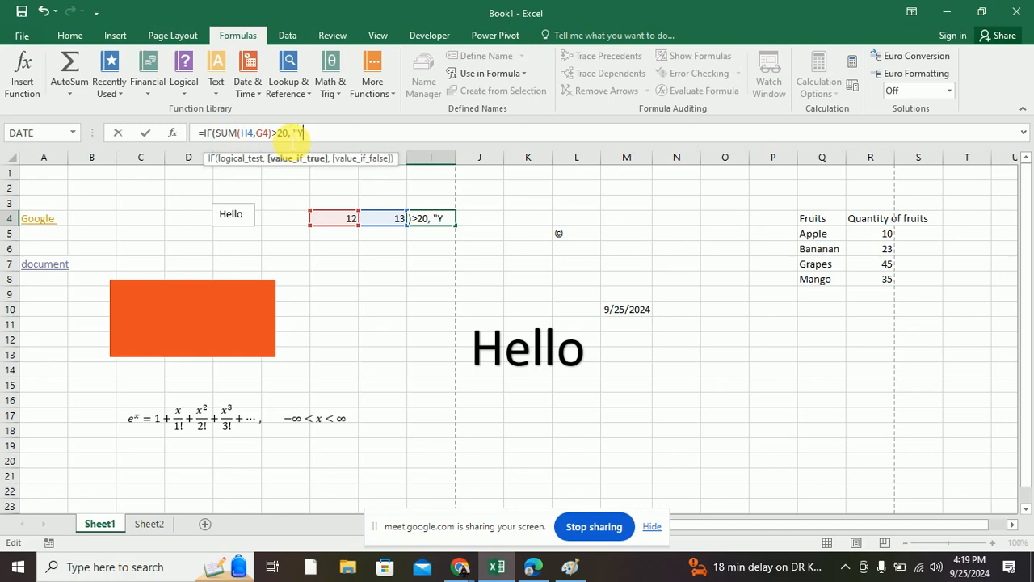
text(es","No")
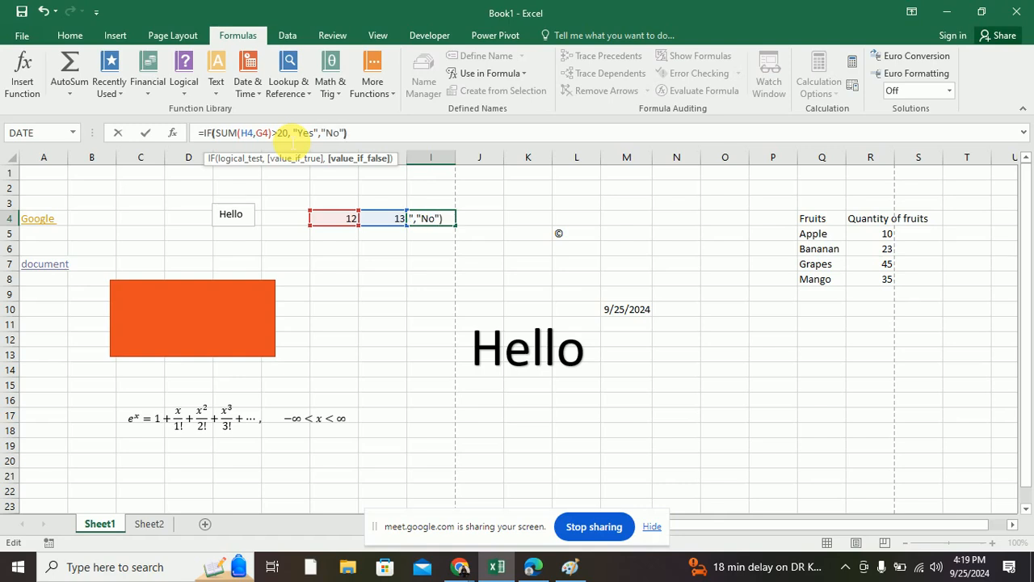
key(Return)
Step: Evaluate the IF formula in I4 part by part with Evaluate Formula through to its final result, and close the dialog
click(439, 219)
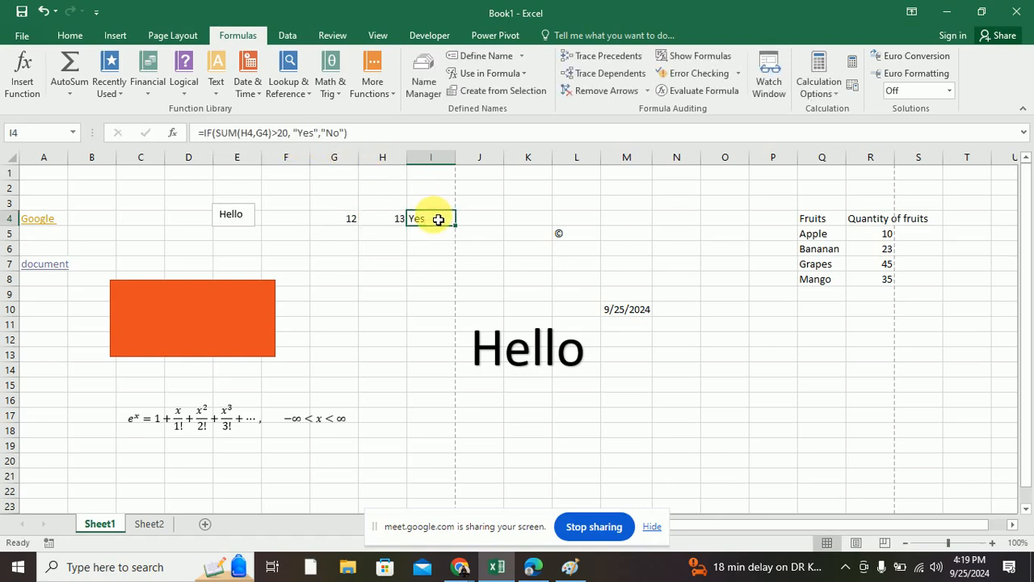
click(699, 96)
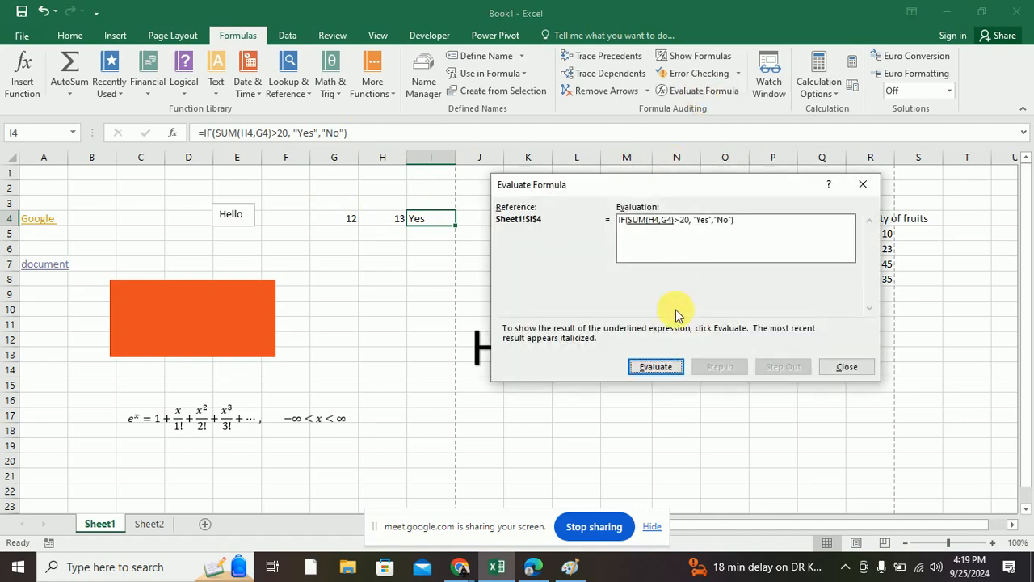
click(651, 368)
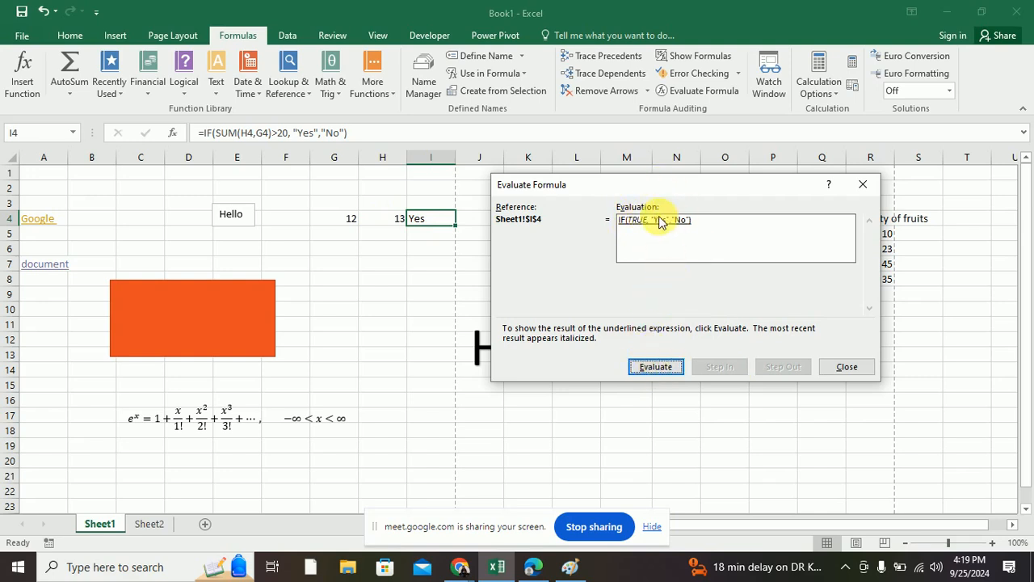
click(657, 365)
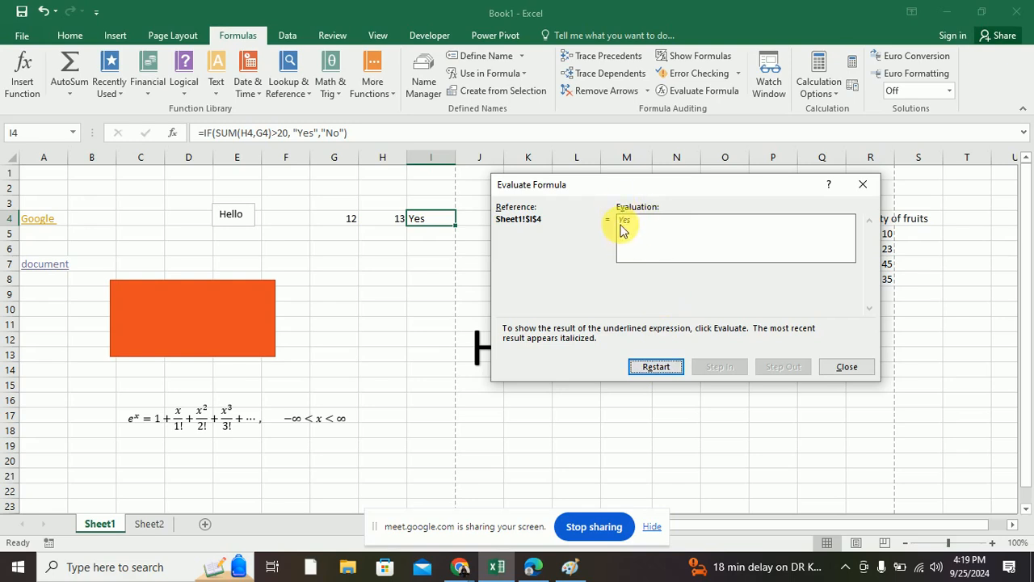
click(847, 368)
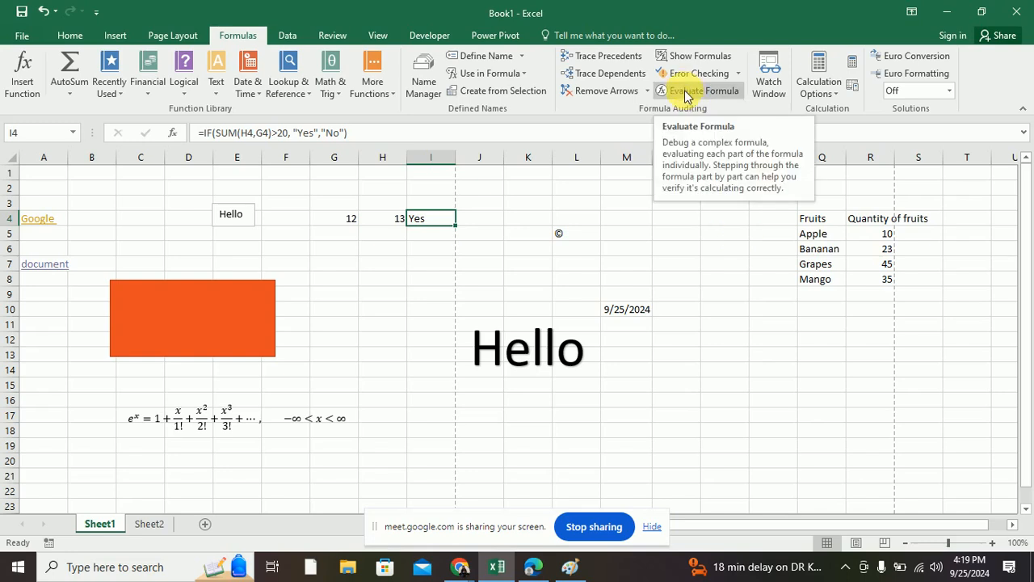
click(772, 85)
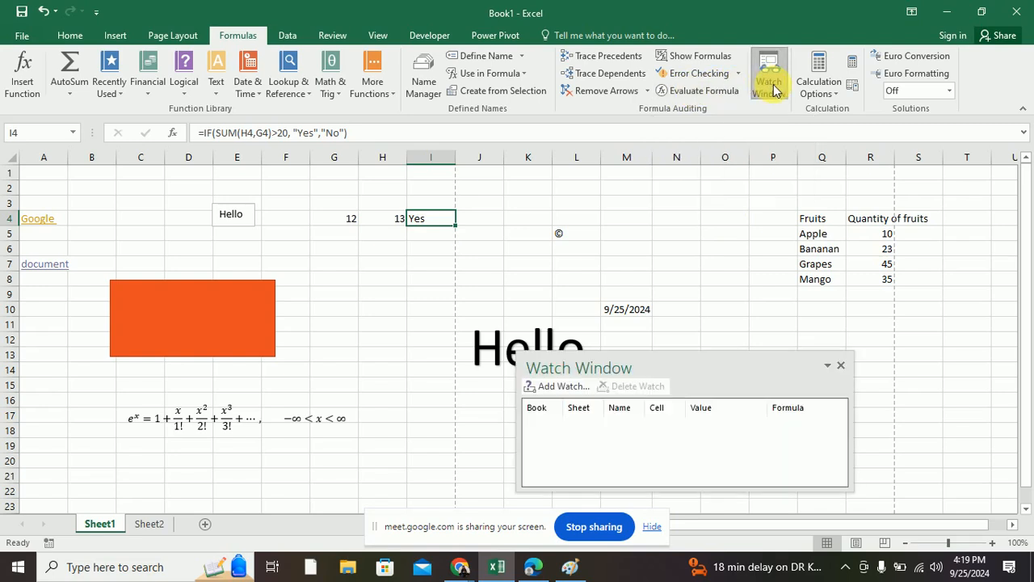
drag(711, 371, 790, 275)
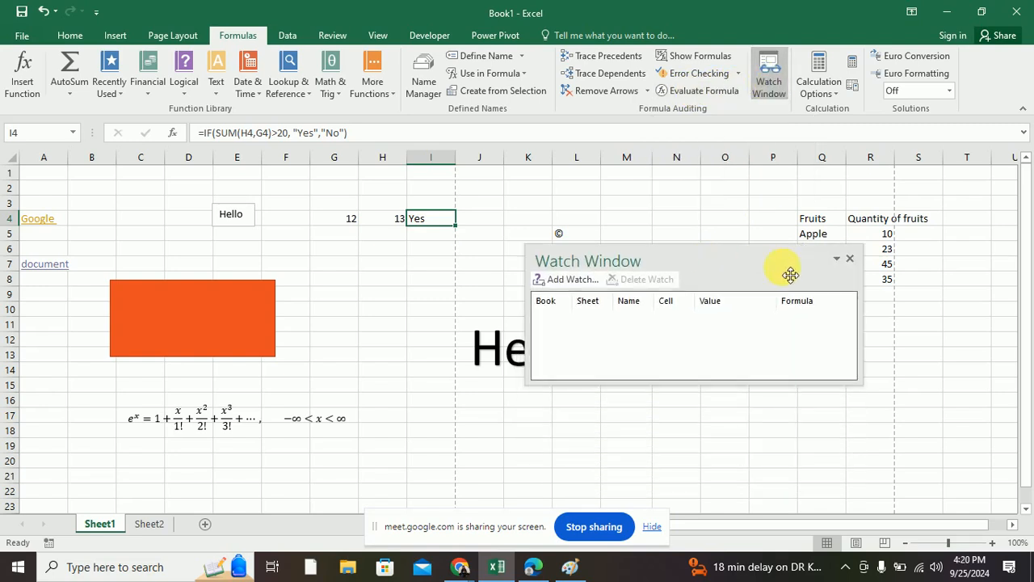
click(854, 257)
click(372, 221)
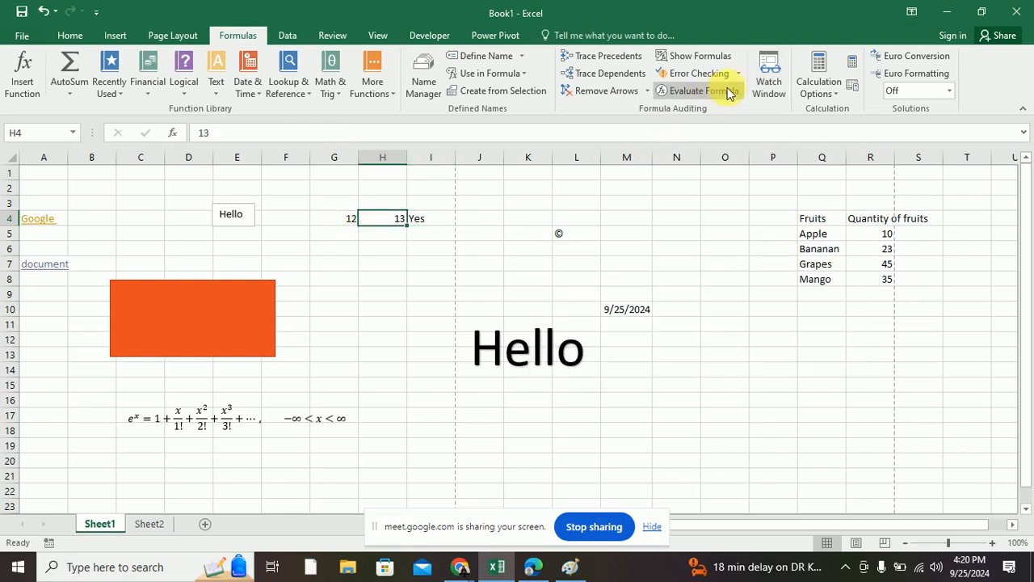
Step: Add a watch on cell I4 in the Watch Window, review its entry and close the window
click(768, 77)
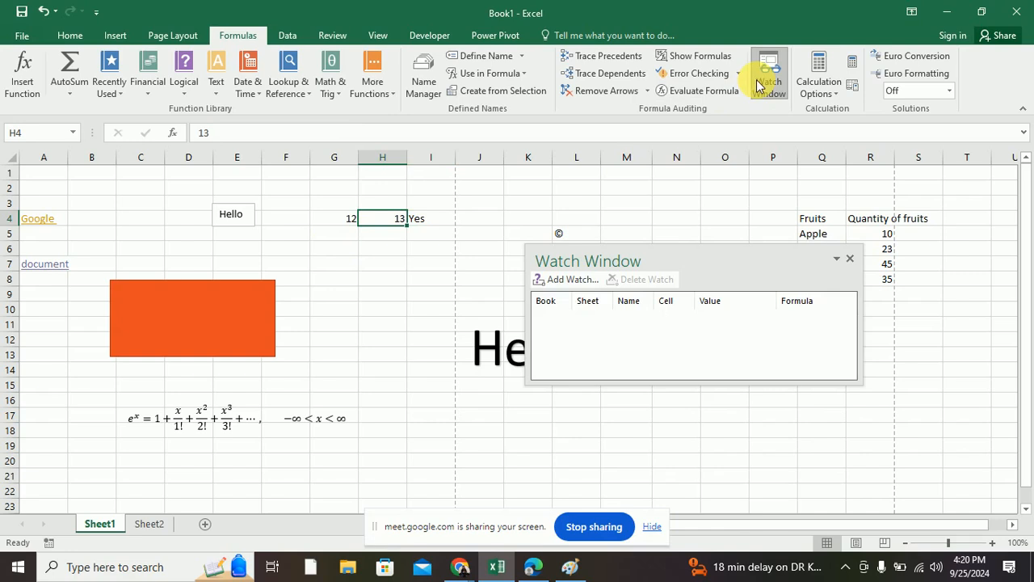
click(556, 279)
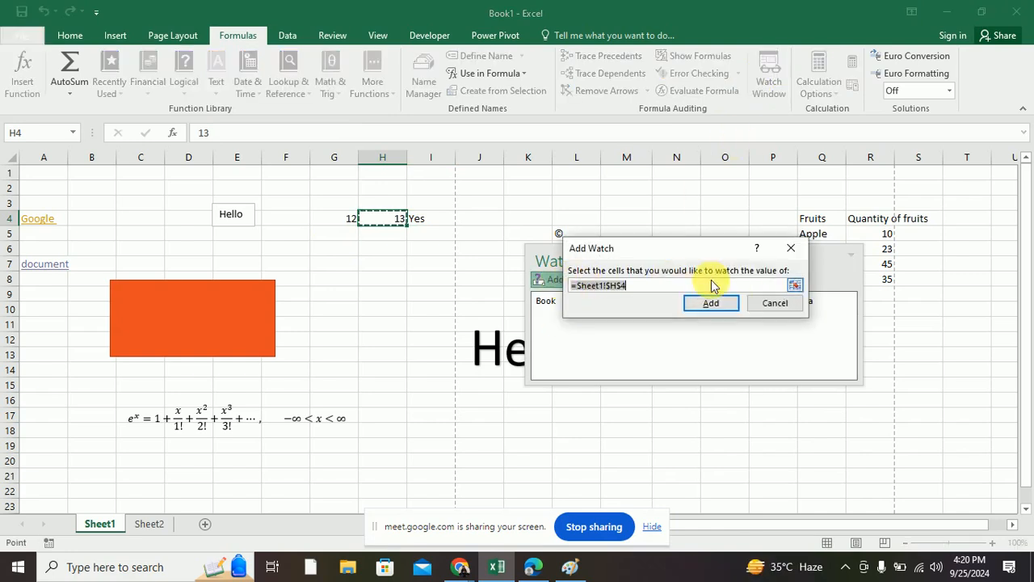
click(775, 302)
click(428, 220)
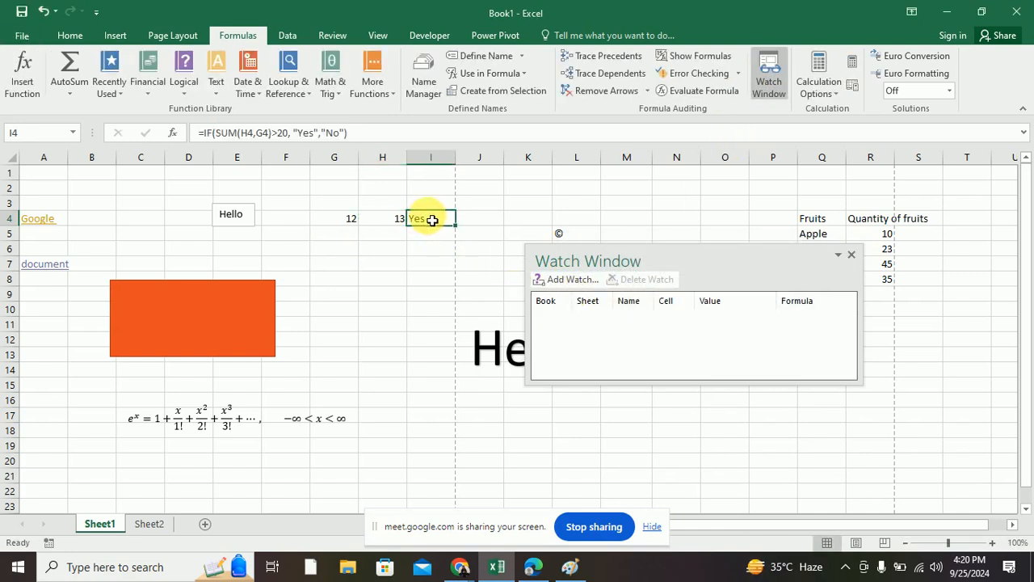
click(566, 282)
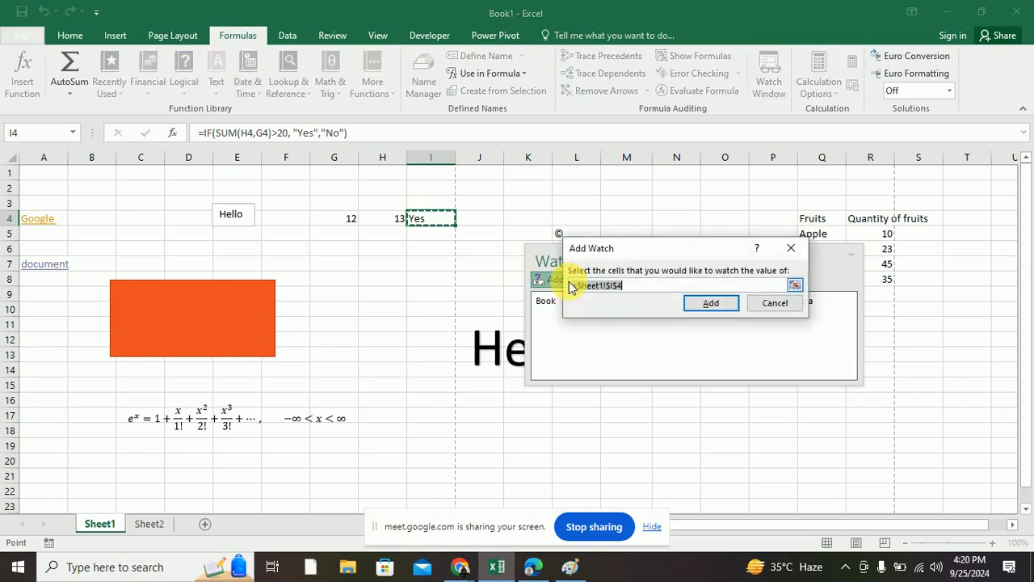
click(711, 302)
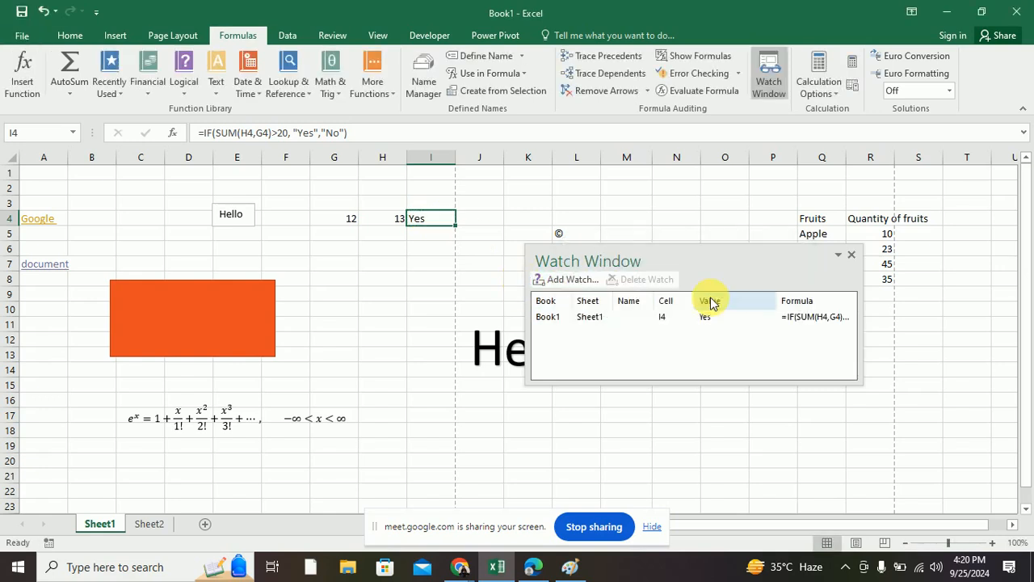
click(549, 319)
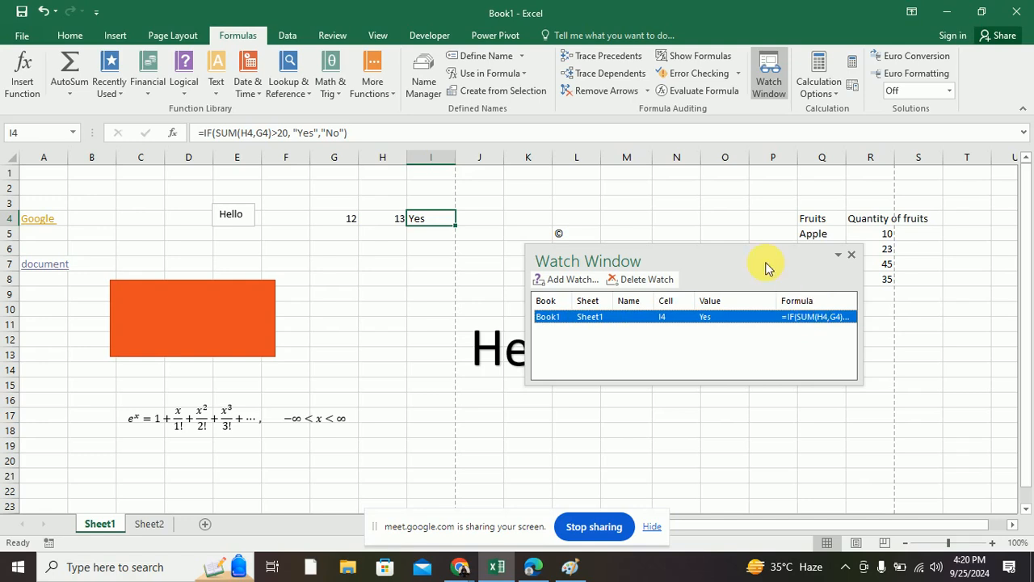
drag(766, 261, 595, 275)
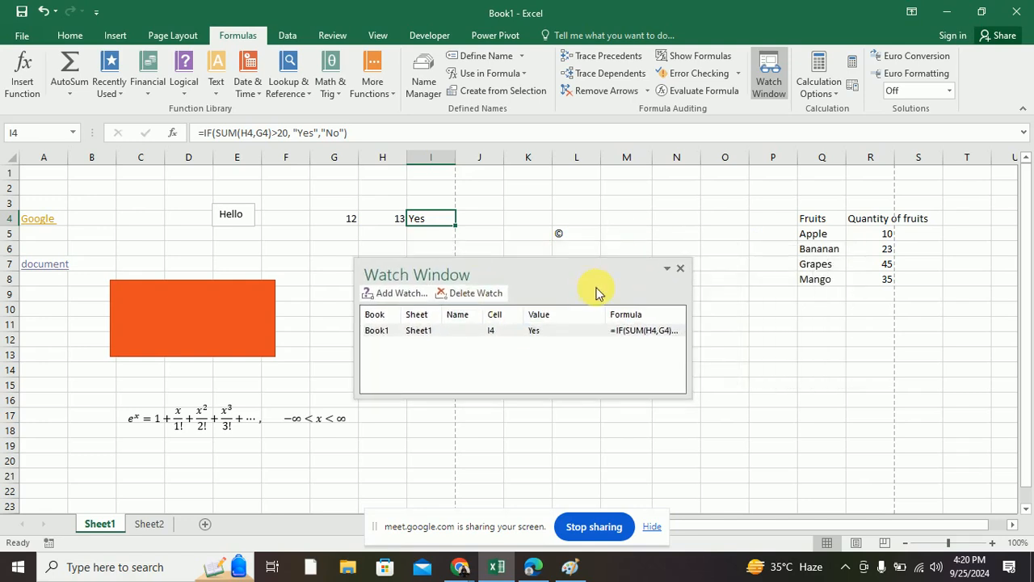
click(681, 271)
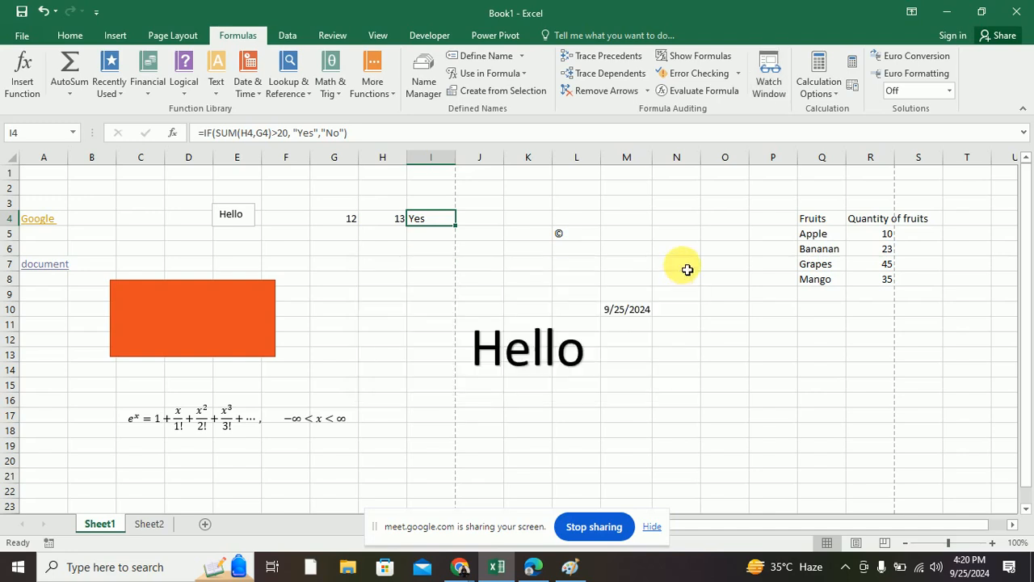
Step: Keep the workbook's calculation option on Automatic and change the value in cell G4 to 20
click(822, 92)
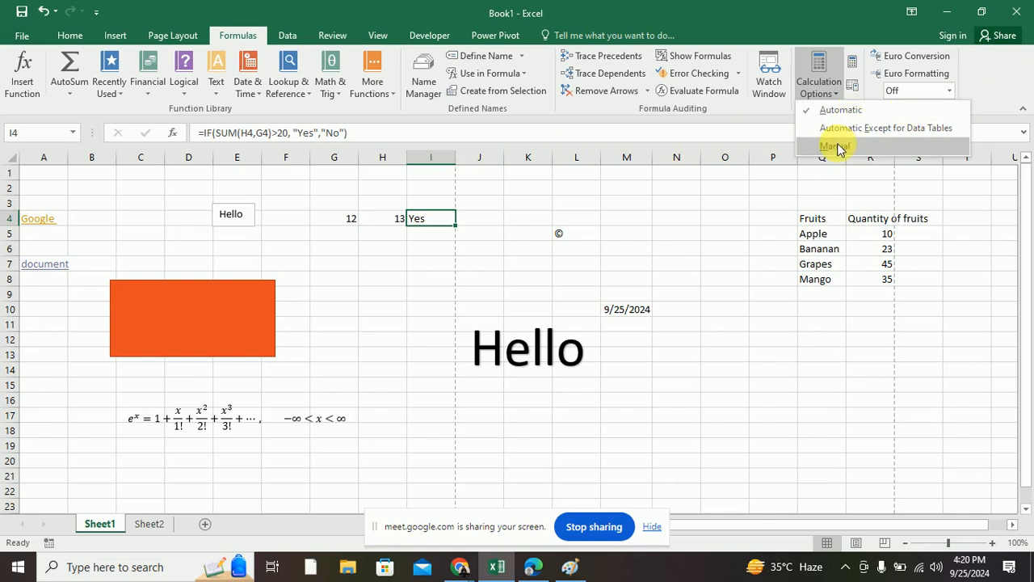
click(834, 111)
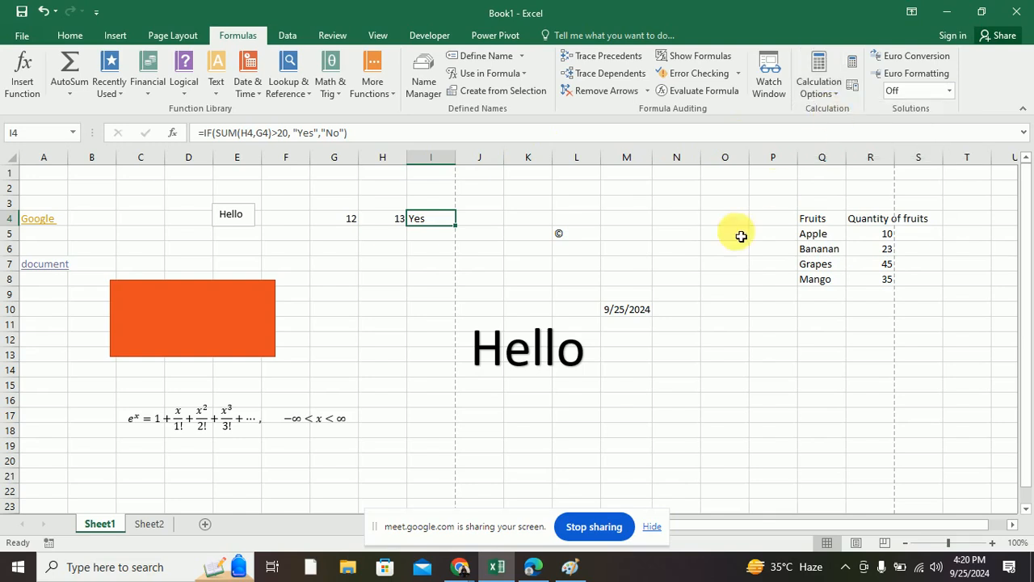
click(348, 221)
text(20)
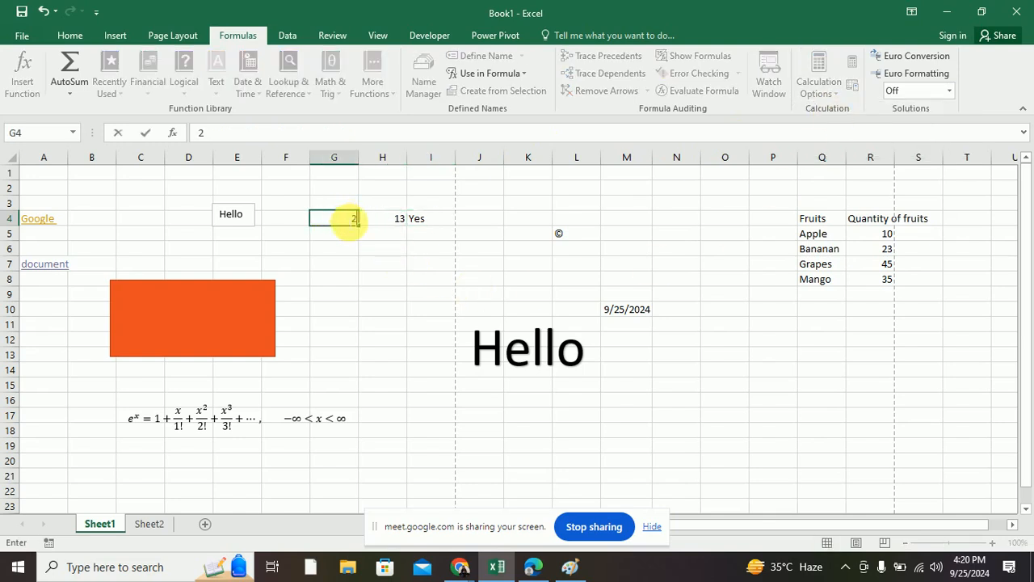
key(Return)
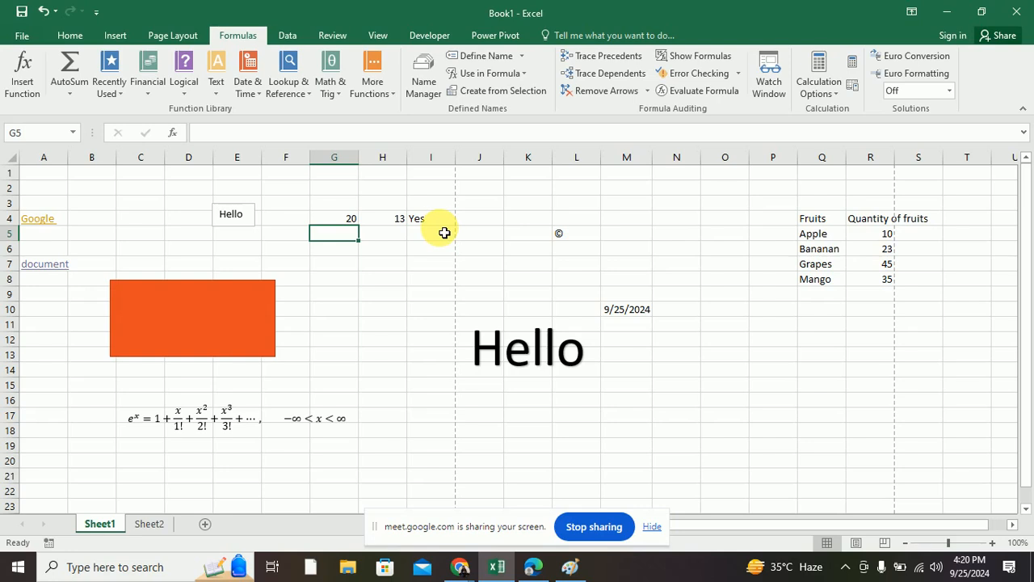
Step: Change the value in G4 to 1 and check the recalculated IF formula in I4
click(338, 223)
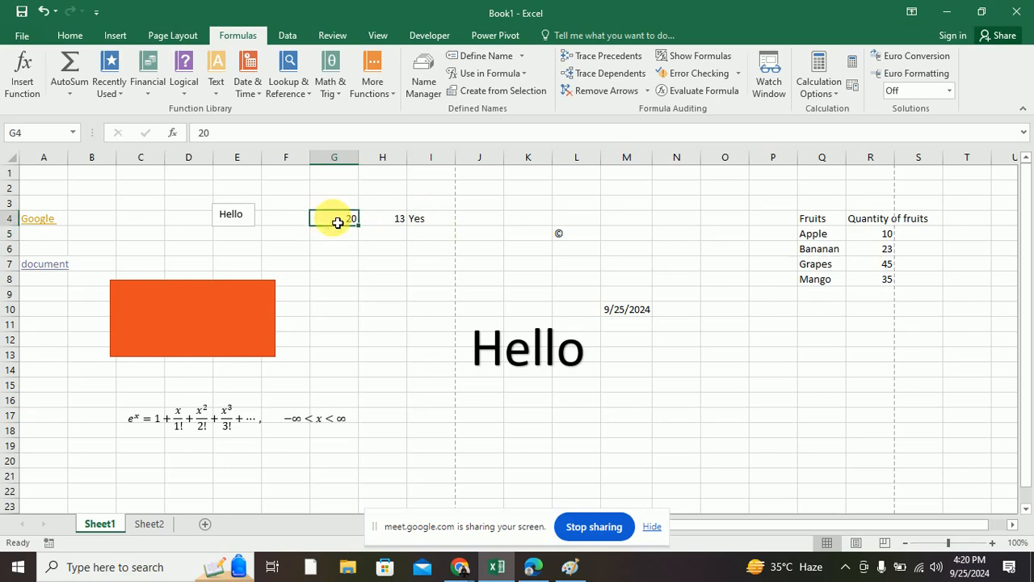
text(1)
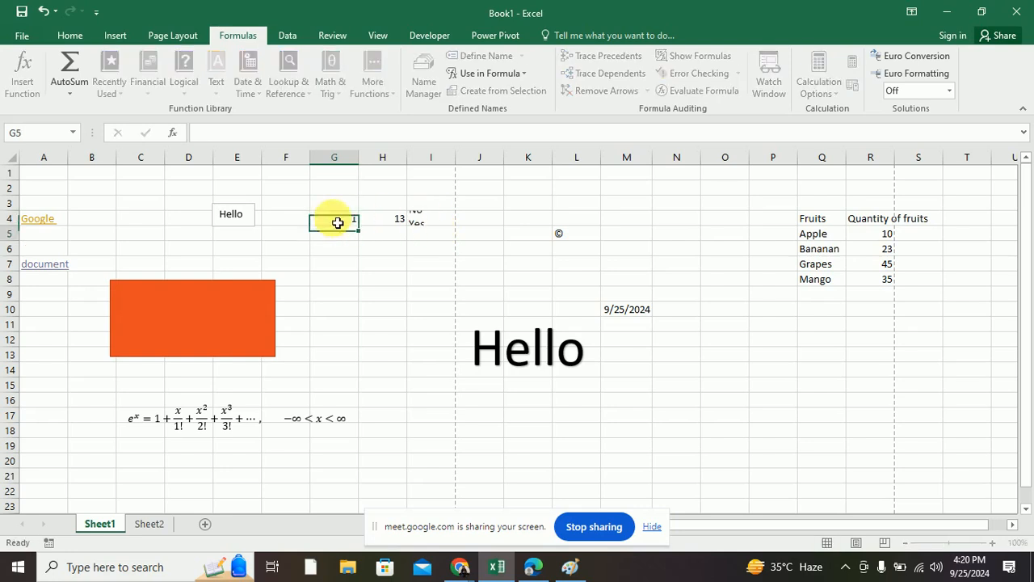
key(Return)
click(435, 222)
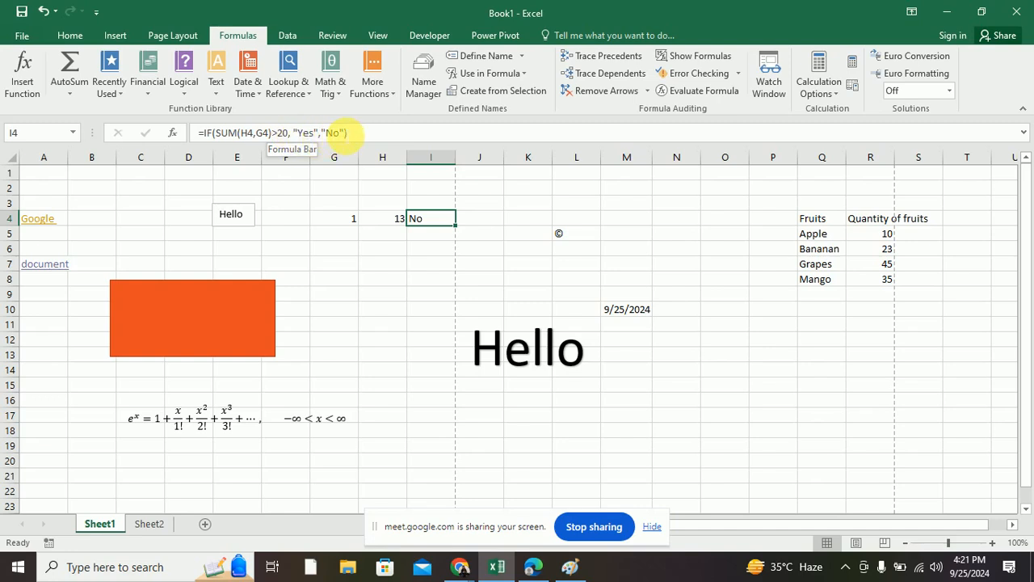
click(808, 91)
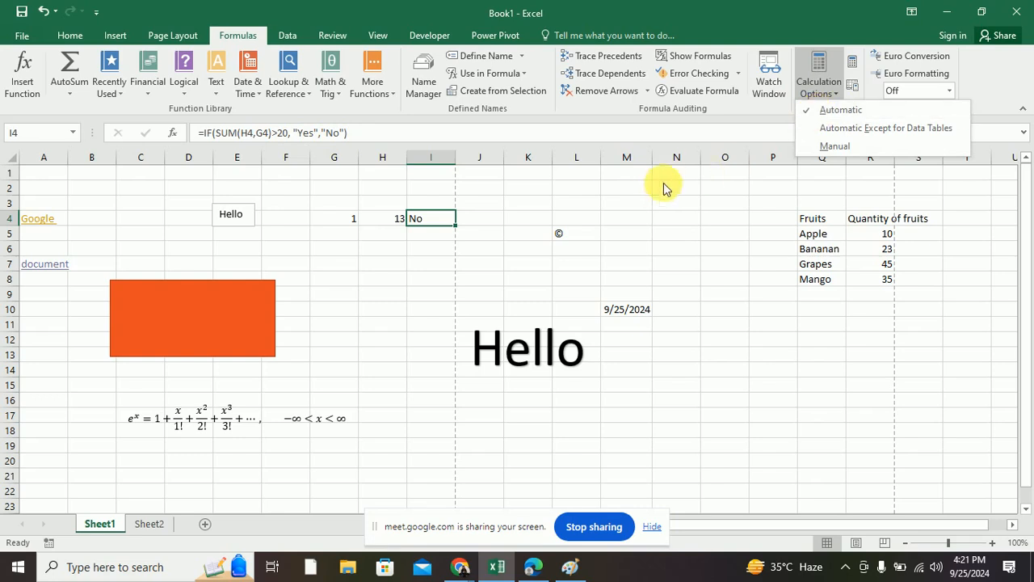
click(562, 223)
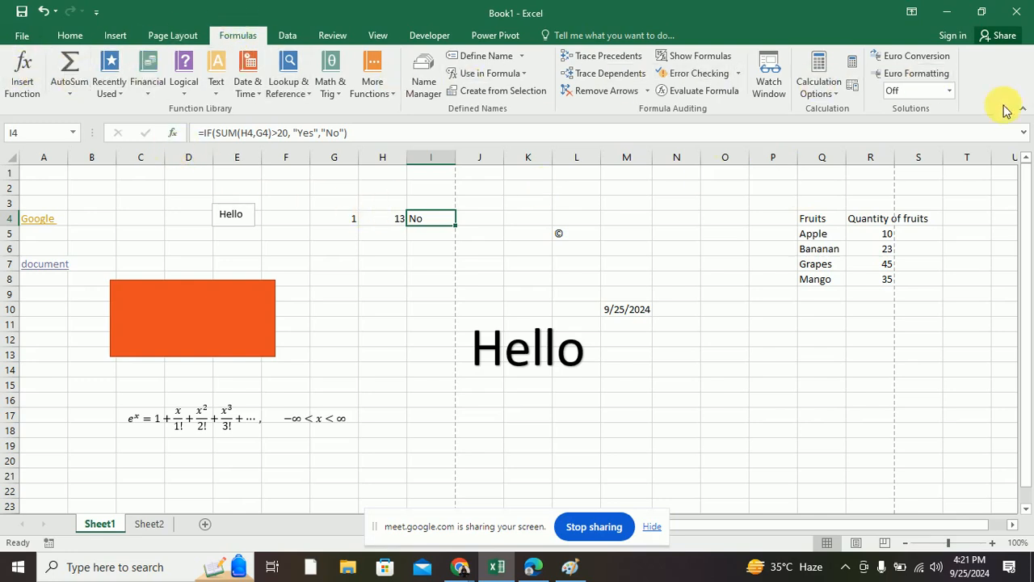
click(113, 252)
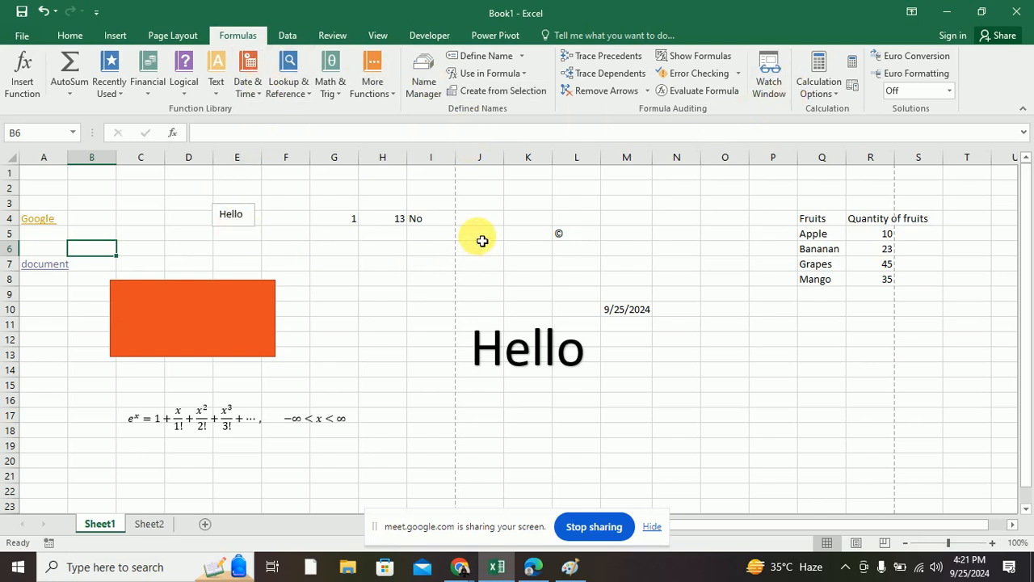
Step: Examine the connections and tables available in the Existing Connections dialog, and close it
click(289, 35)
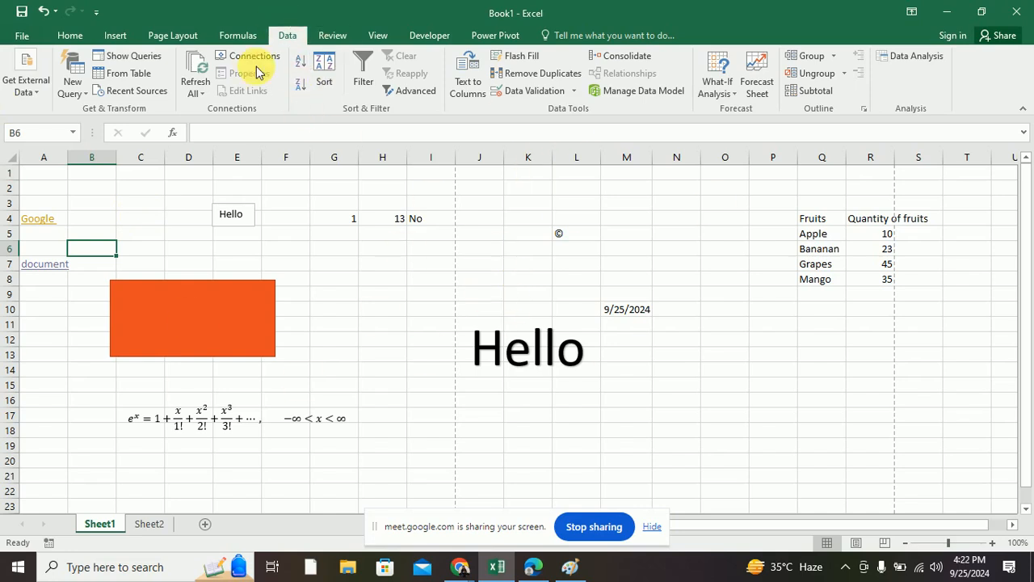
click(38, 91)
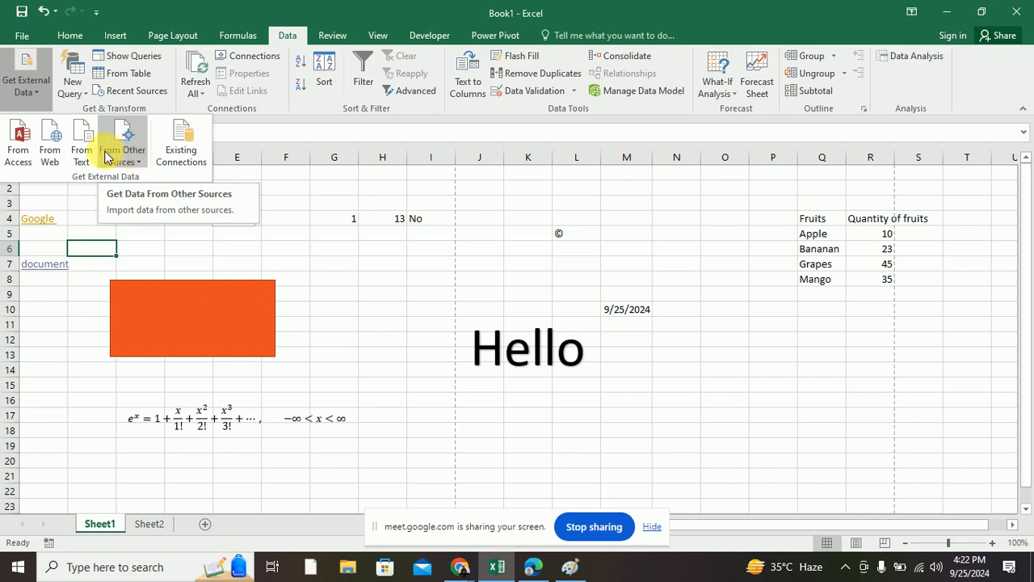
click(178, 156)
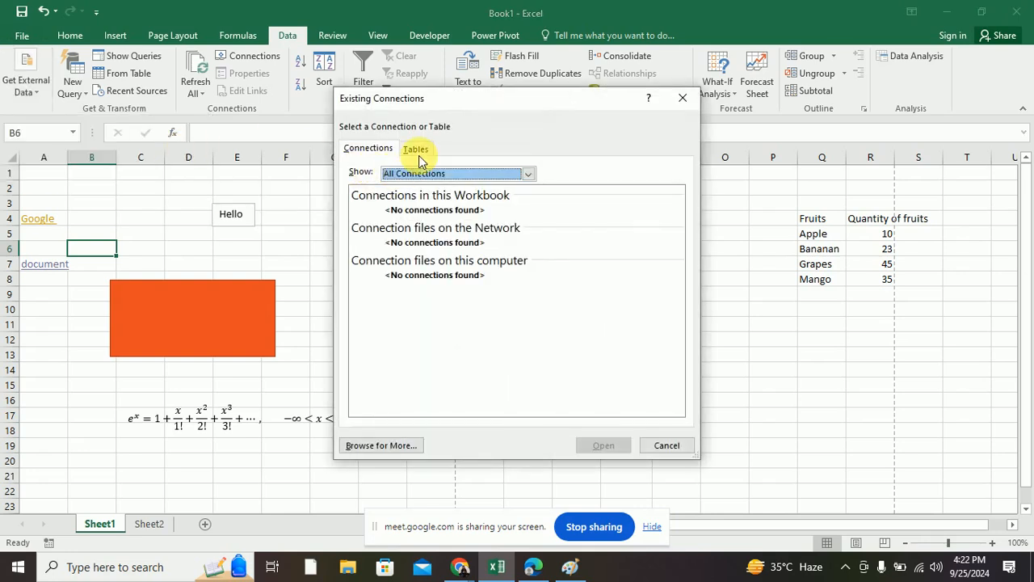
click(417, 154)
click(350, 147)
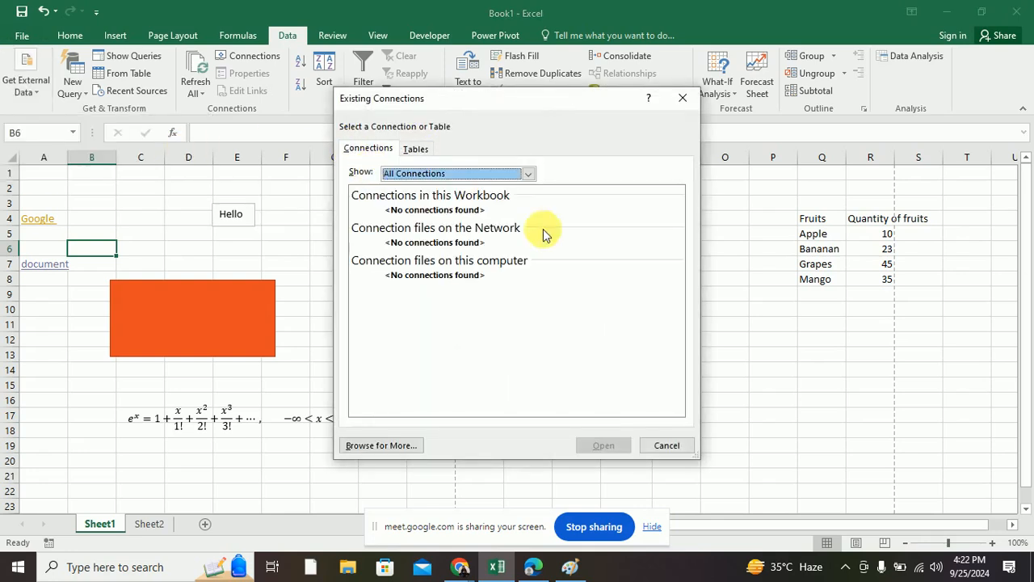
click(681, 104)
Step: Look over the New Query and external data sources, and view the Workbook Connections list before closing it
click(78, 97)
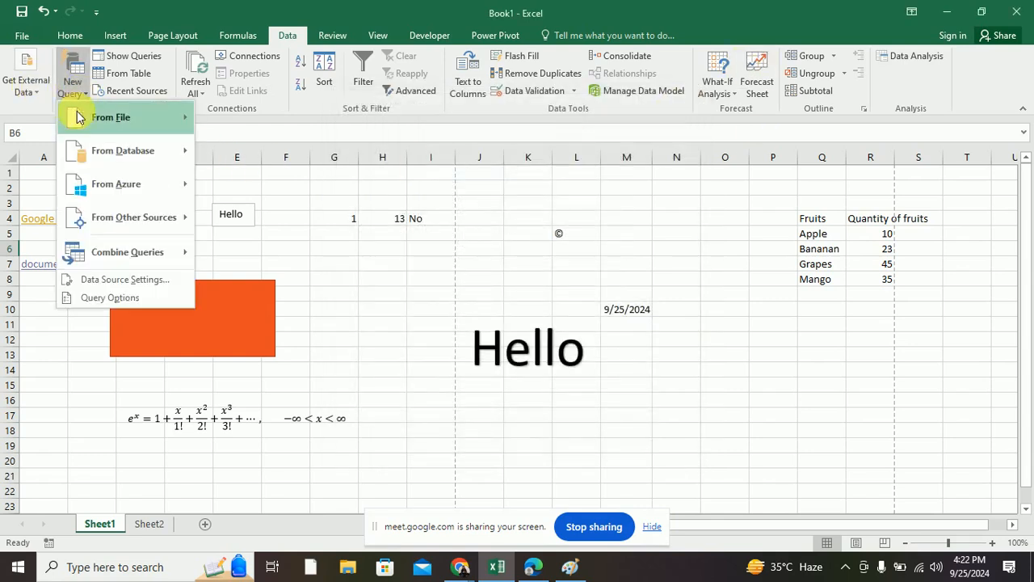
mouse_move(128, 123)
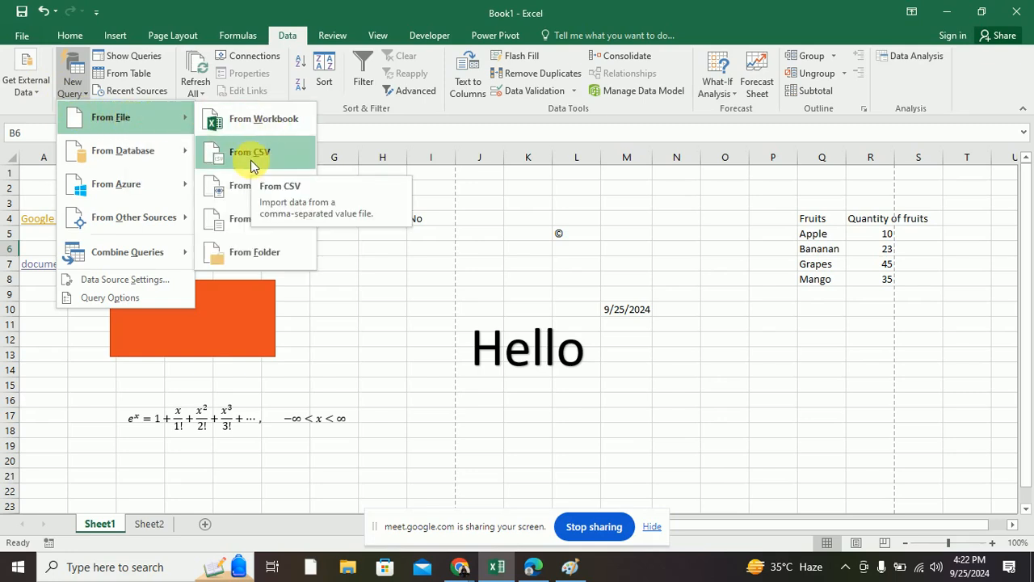
click(28, 109)
click(28, 110)
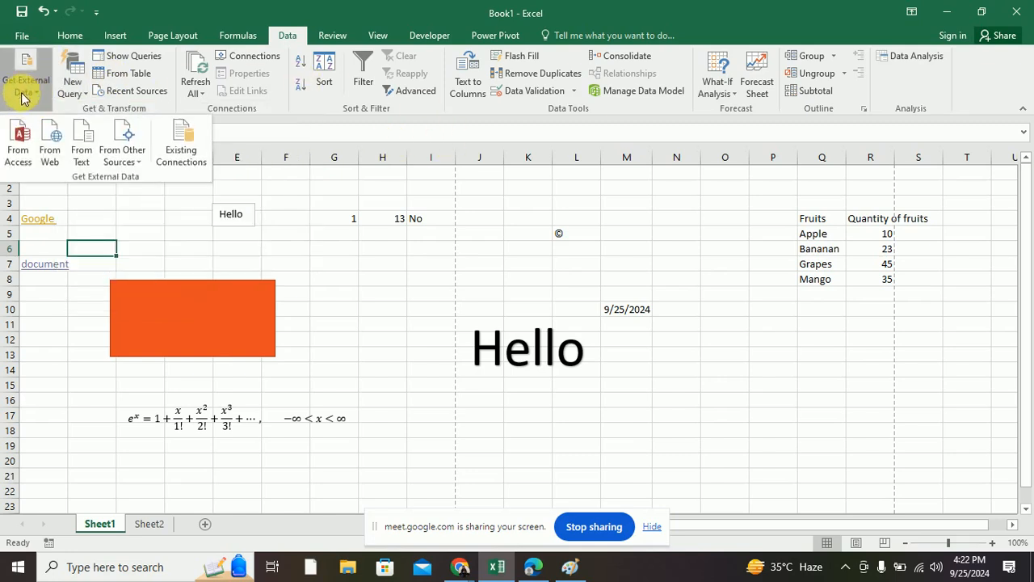
click(176, 109)
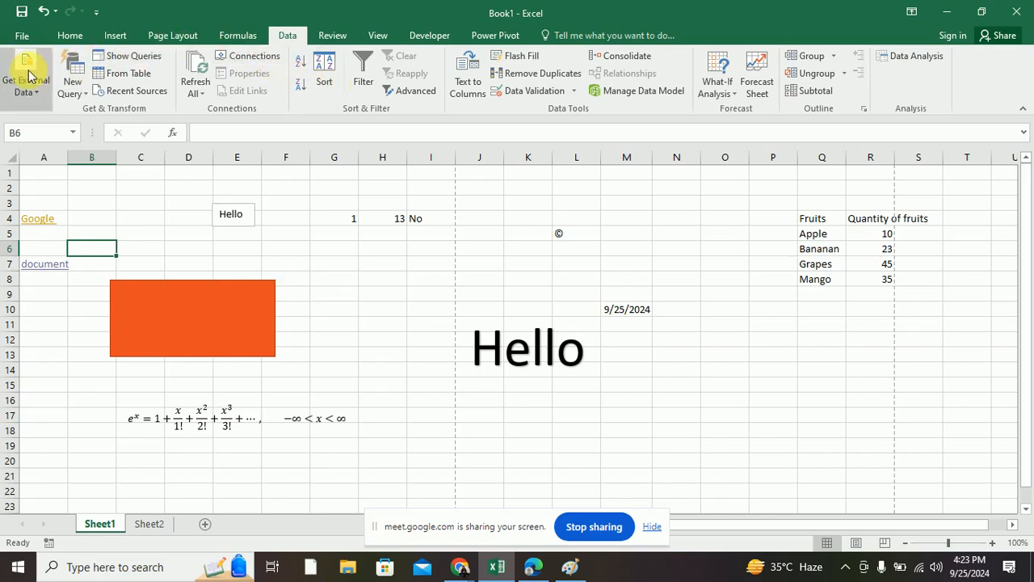
click(252, 57)
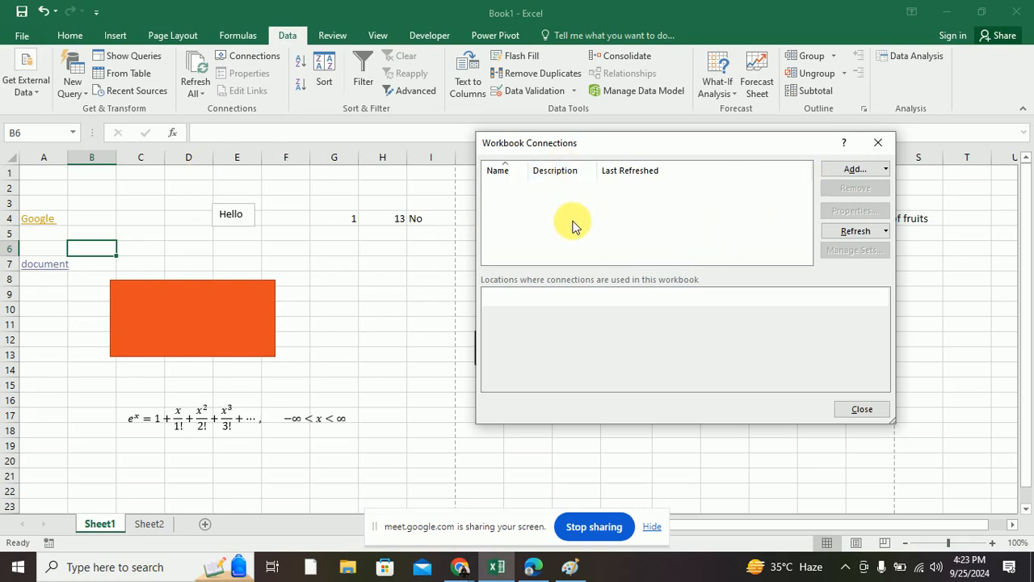
click(878, 143)
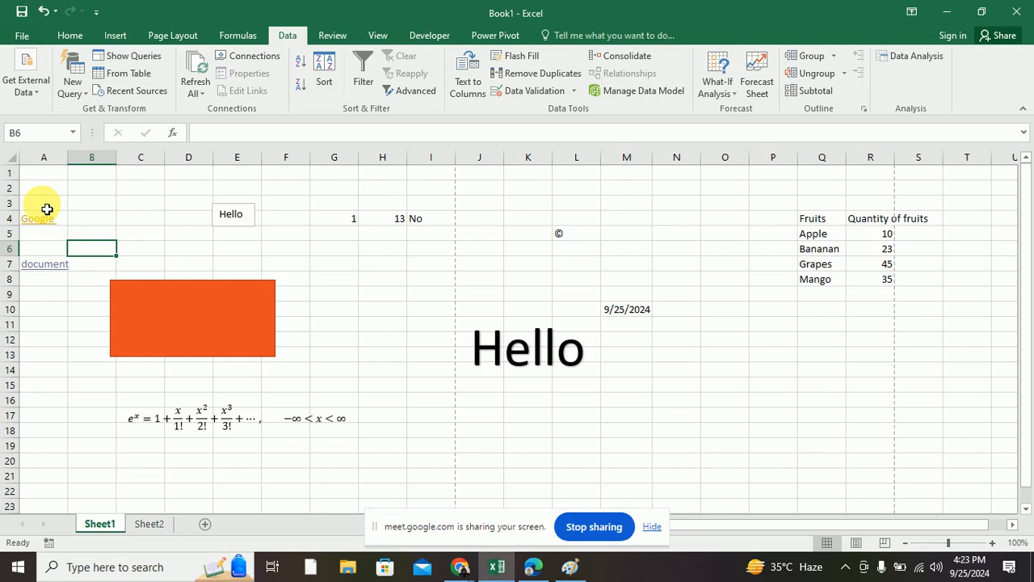
Step: Start a data validation rule for cells G7:H8 that allows Decimal values
drag(356, 263, 384, 282)
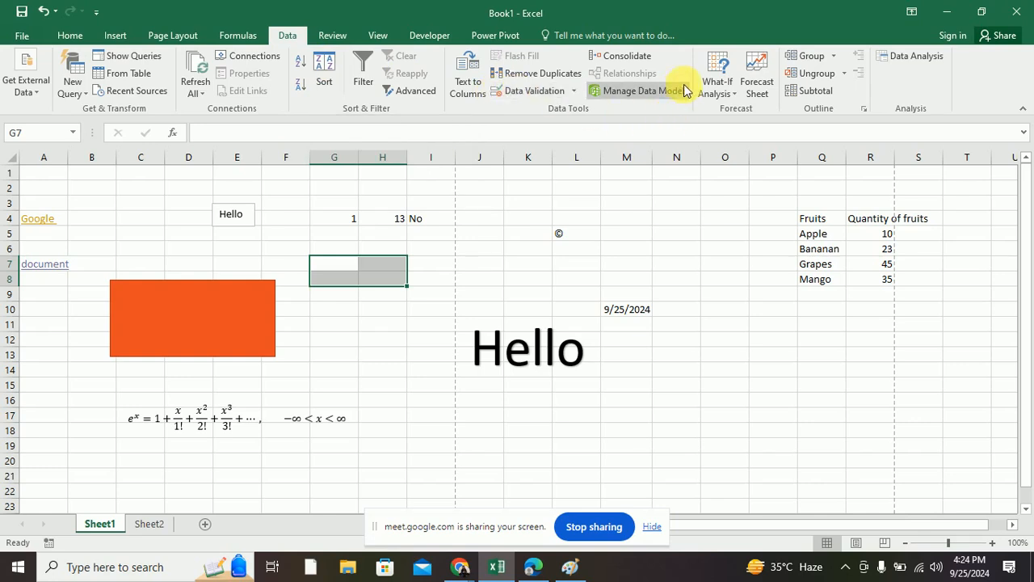
click(574, 92)
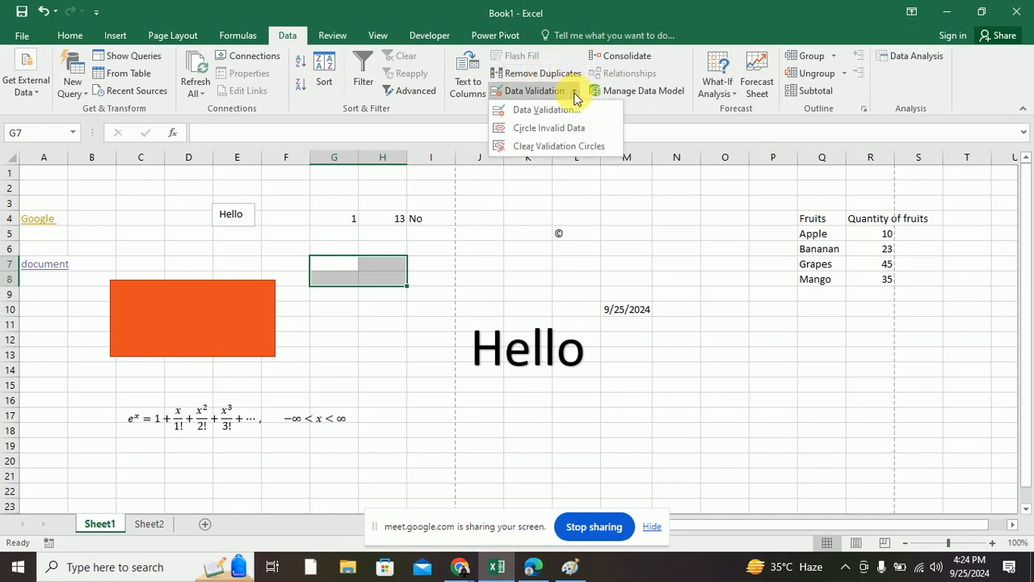
click(527, 112)
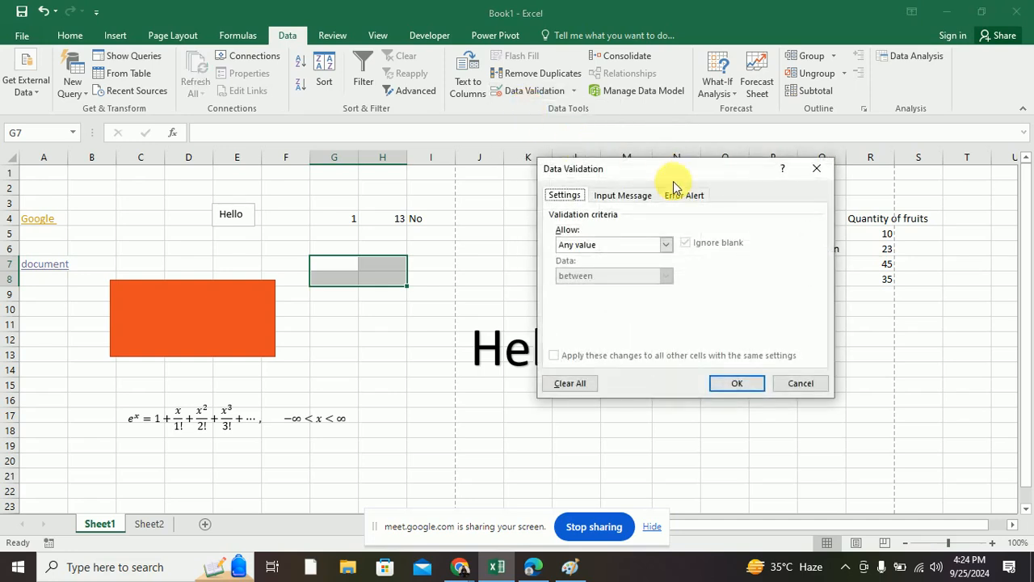
click(666, 245)
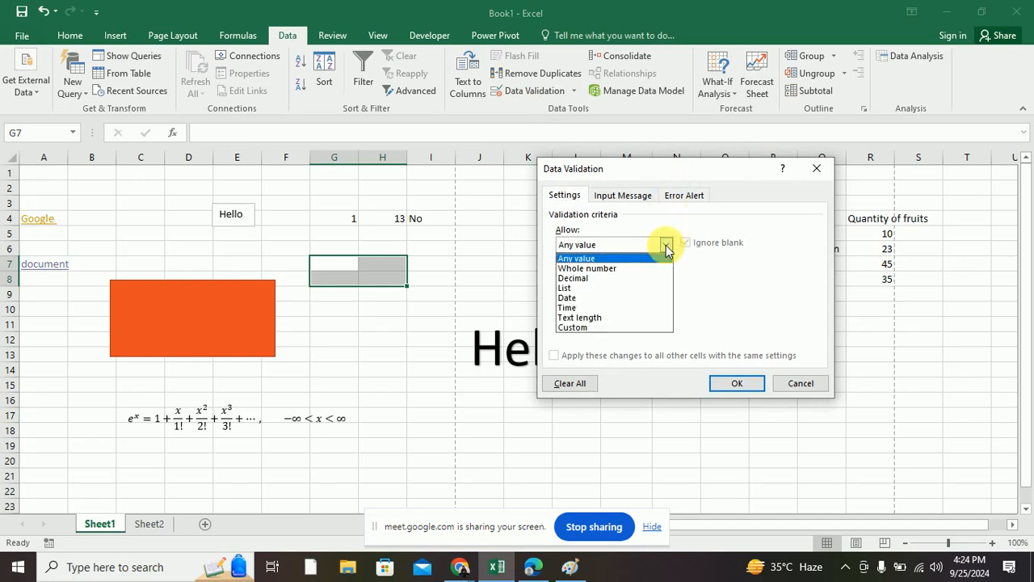
click(578, 278)
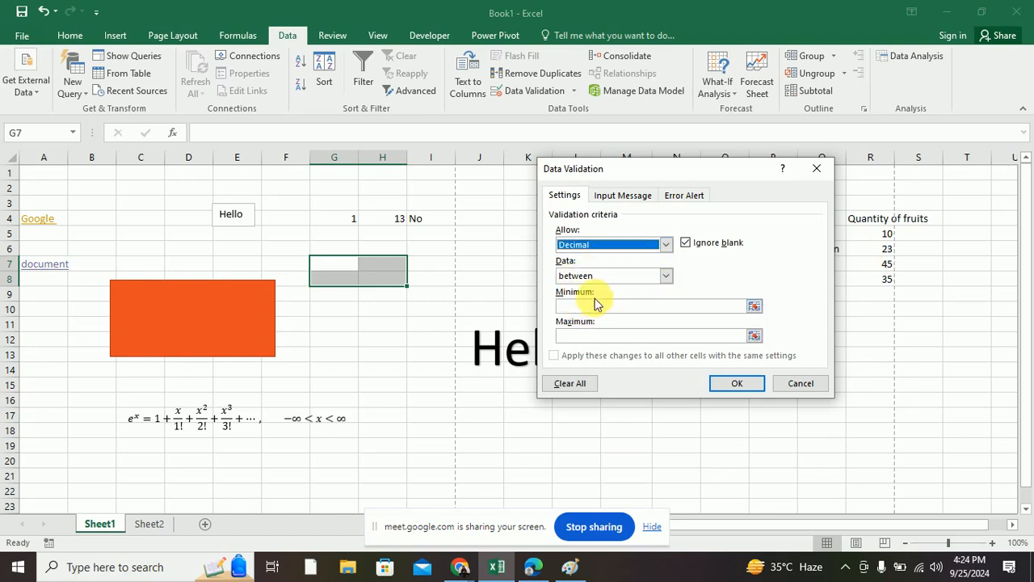
click(588, 308)
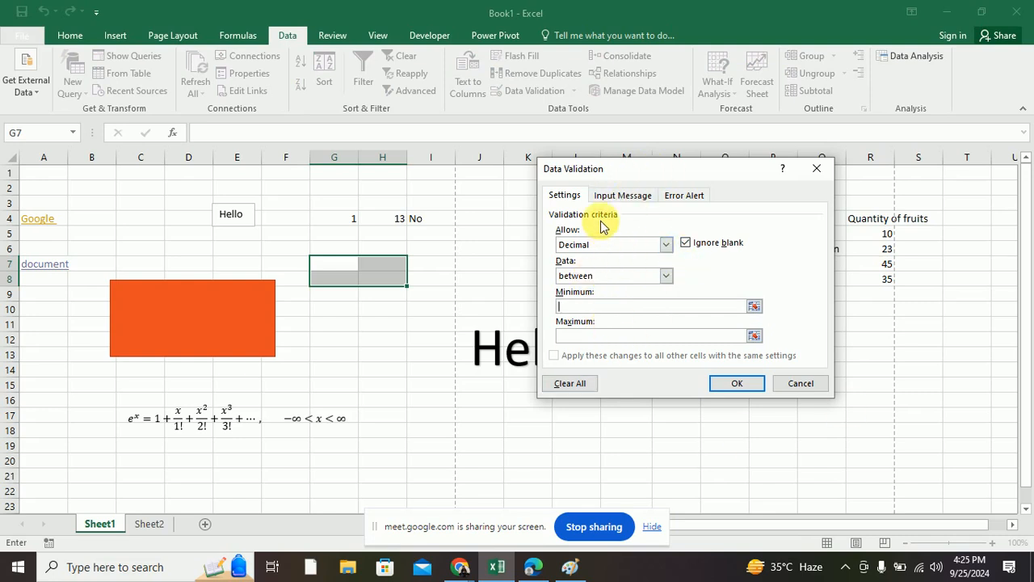
click(620, 195)
click(522, 321)
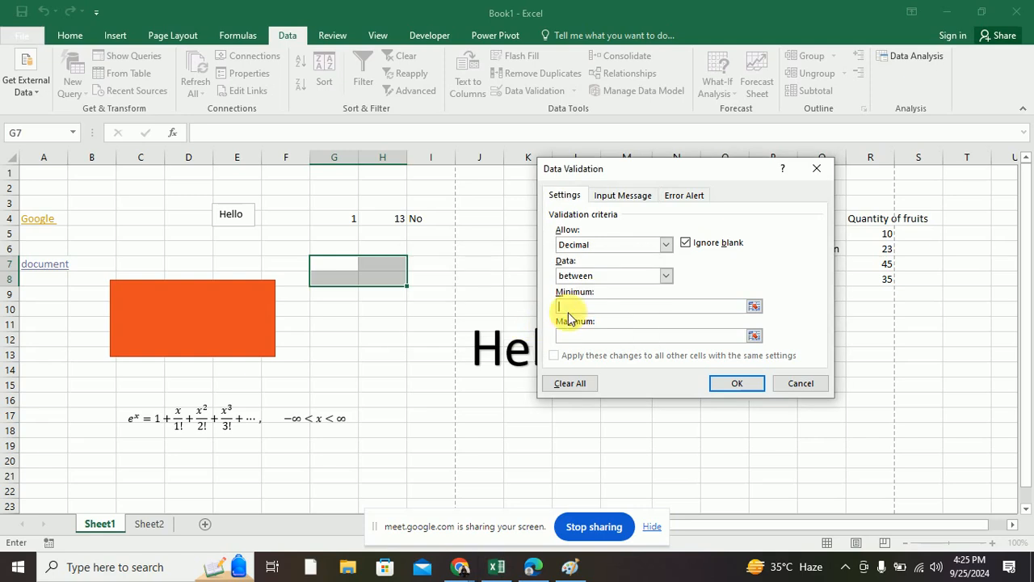
Step: Change the validation criteria to Whole number between a minimum of 10 and a maximum of 20
click(664, 244)
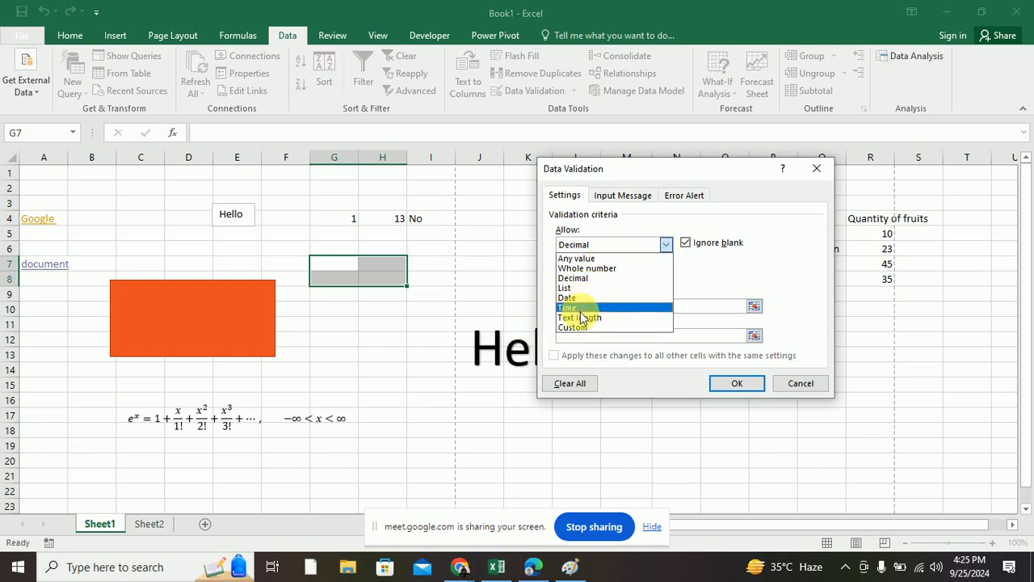
click(580, 268)
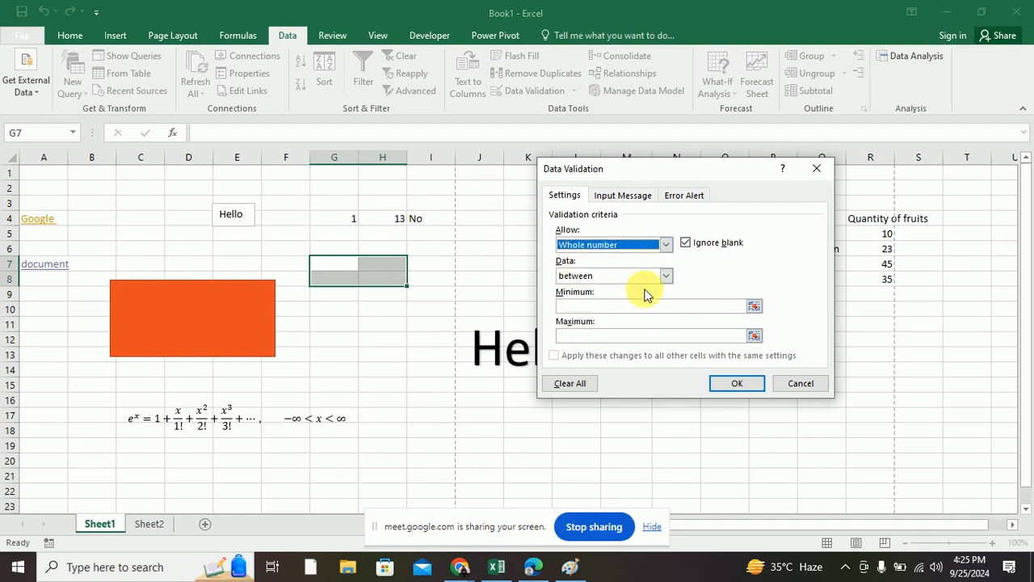
click(589, 307)
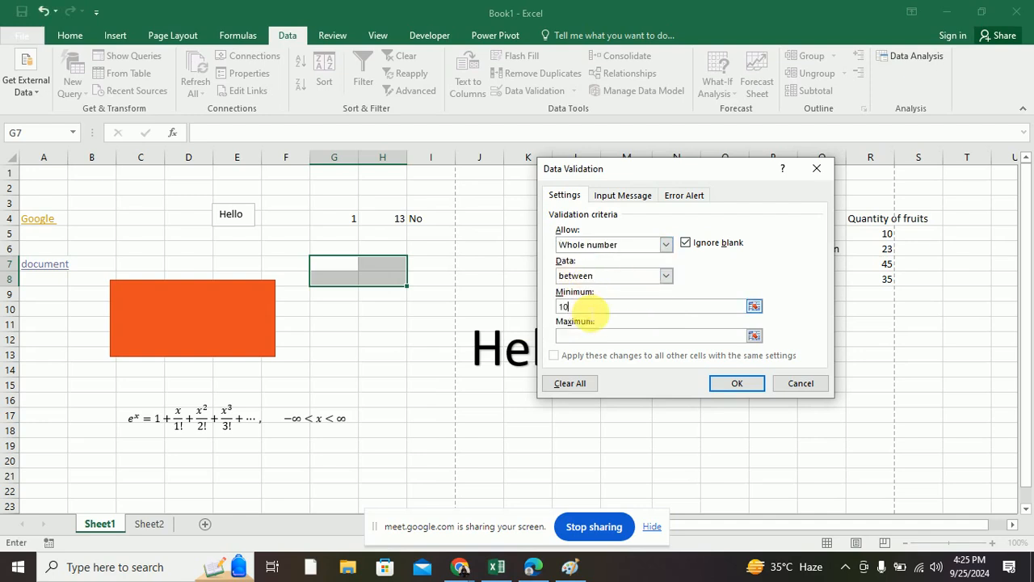
click(605, 335)
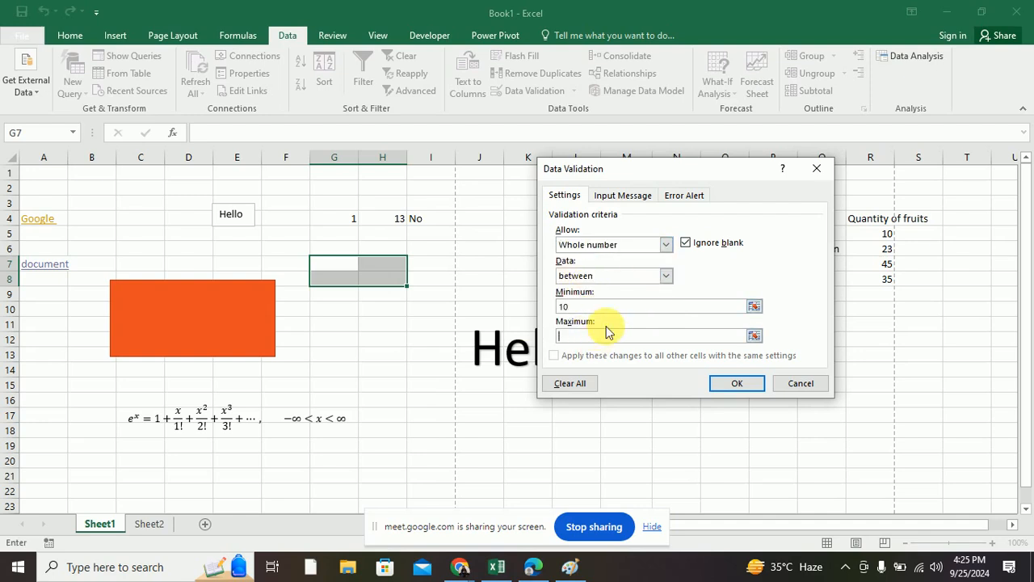
text(20)
Step: Give the validation rule's input message the title "Validated data range"
click(622, 195)
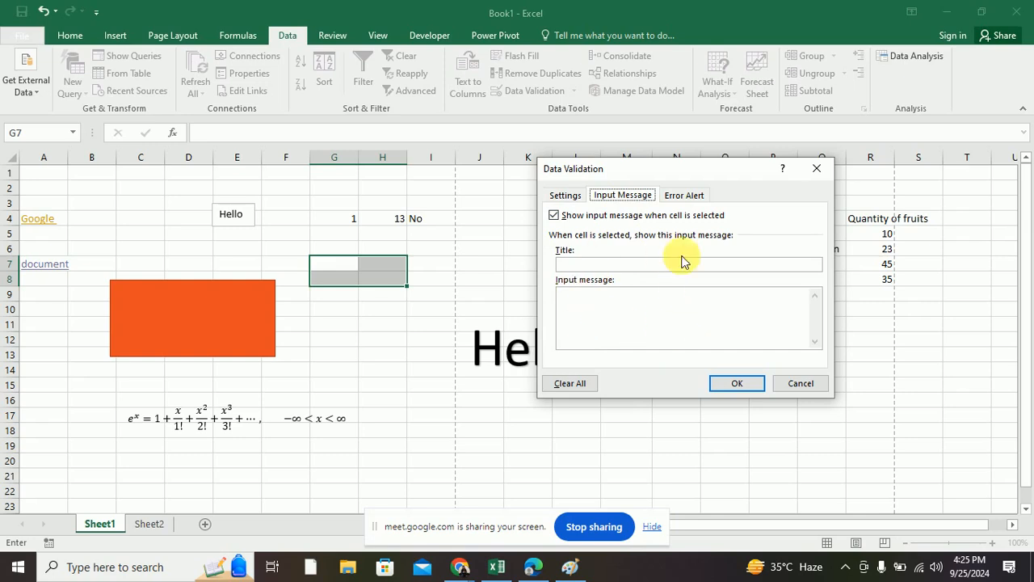
click(634, 265)
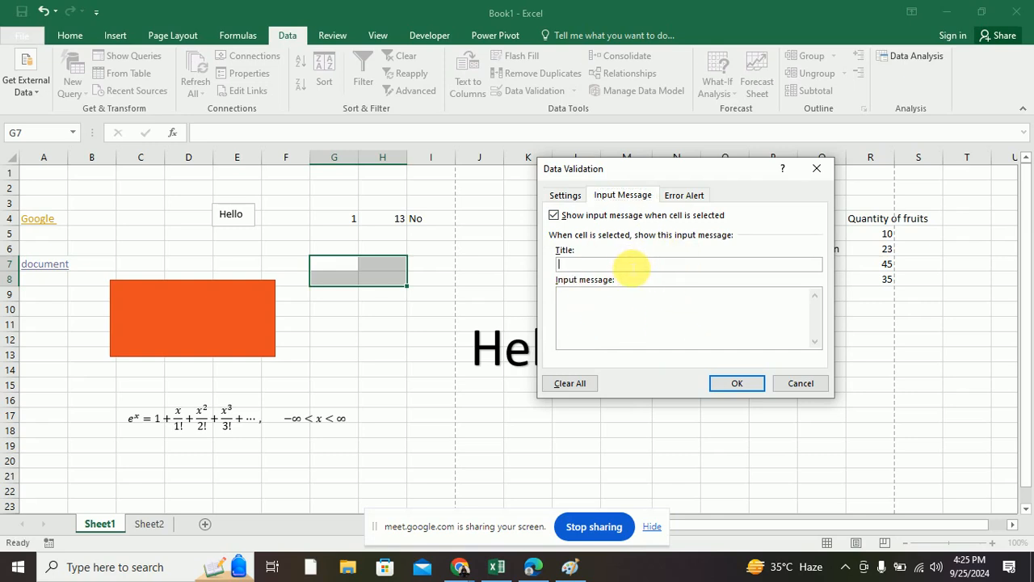
text(Validated data range)
Step: Give the validation rule an error alert titled "invalid data" with the message "please select a valid data in range 10-20" and apply the rule
click(683, 195)
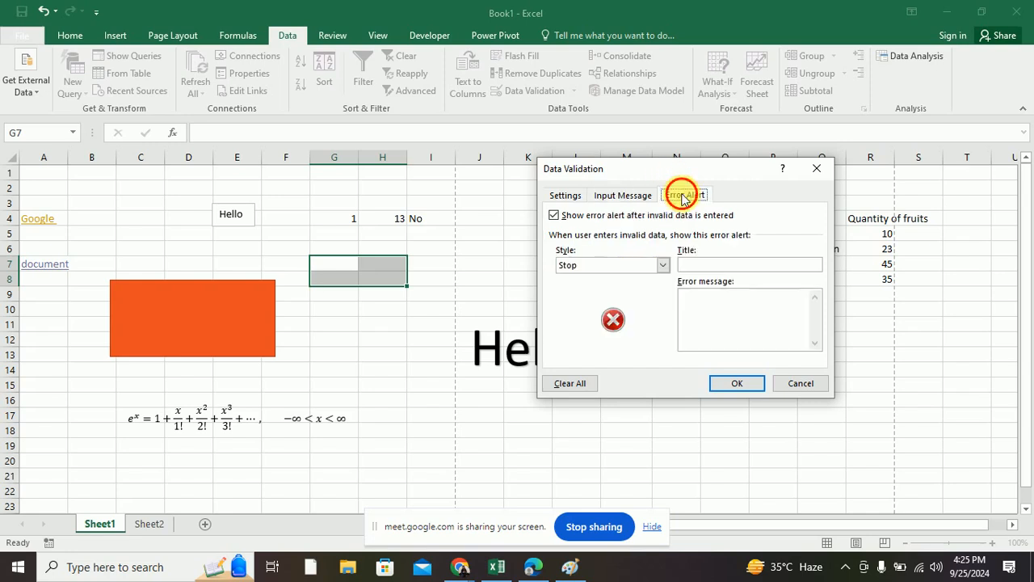
click(691, 265)
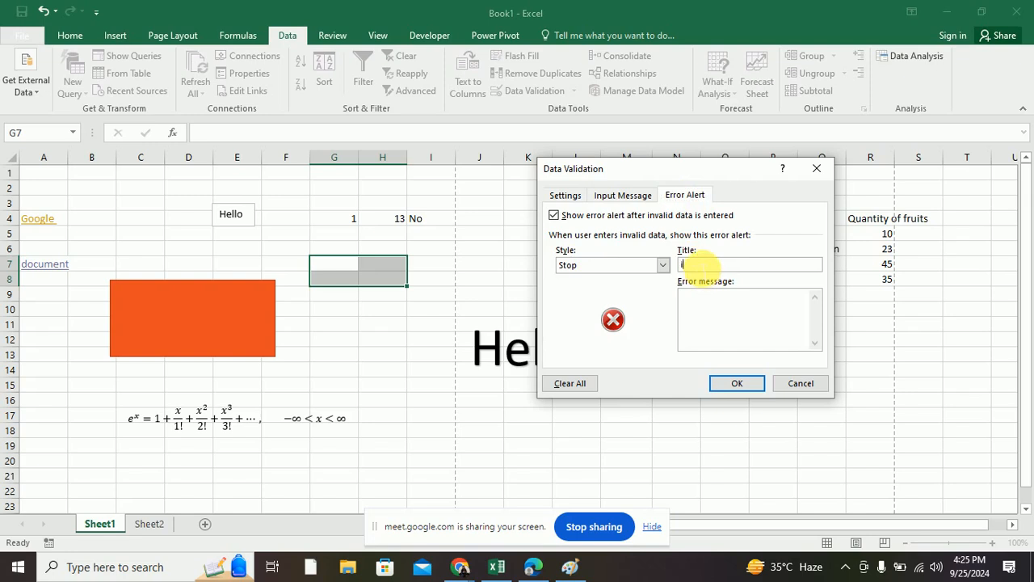
text(invalid data)
click(714, 303)
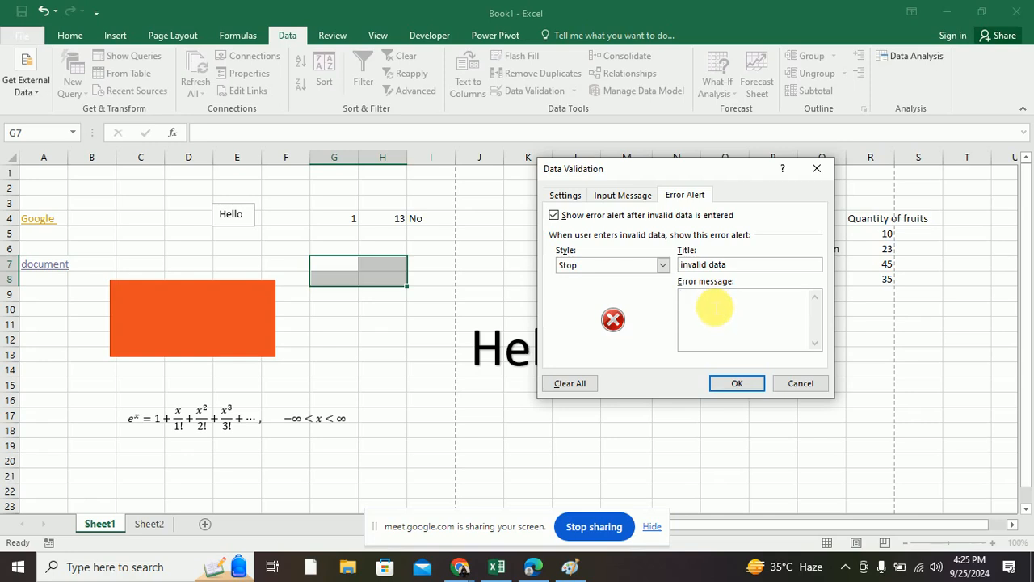
text(please select a valid data in range 10)
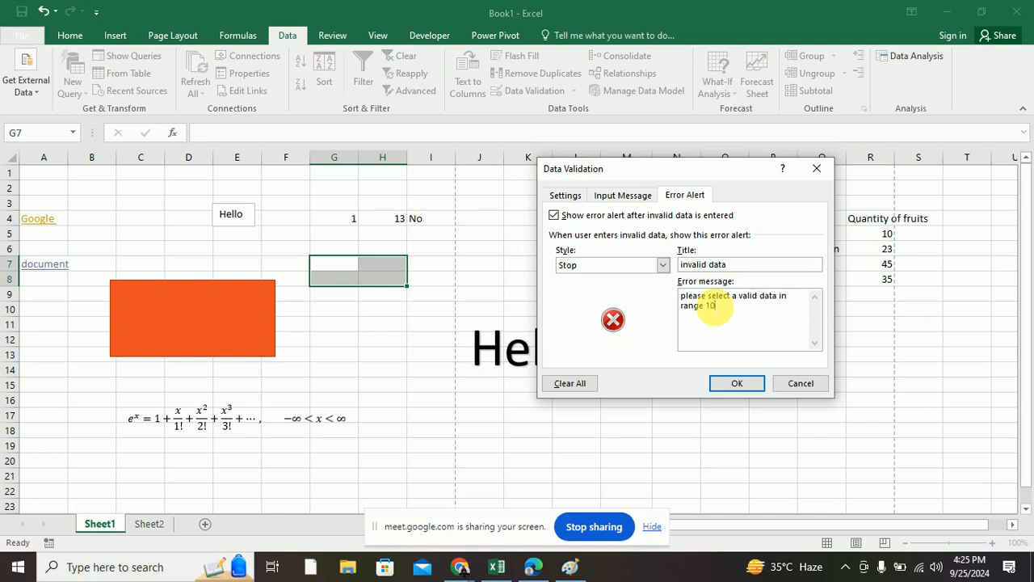
text(-20)
click(745, 385)
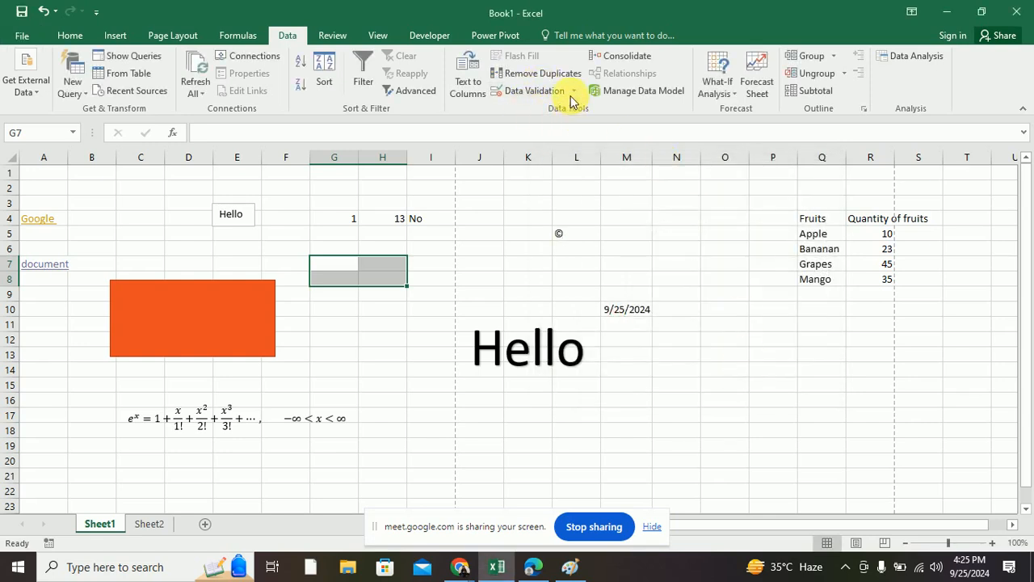
Step: Enter 23 in cell N4
drag(685, 206, 687, 257)
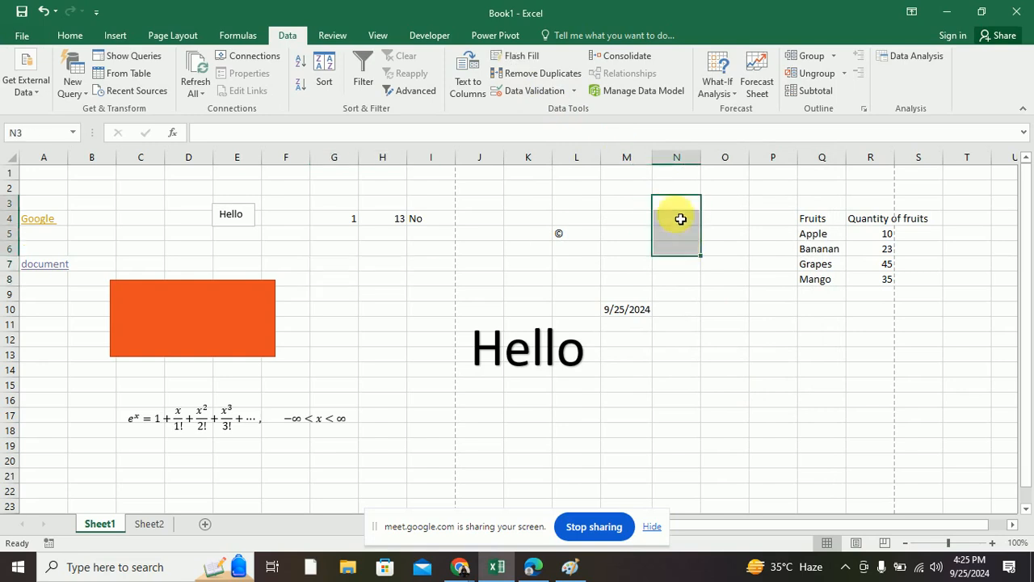
click(682, 219)
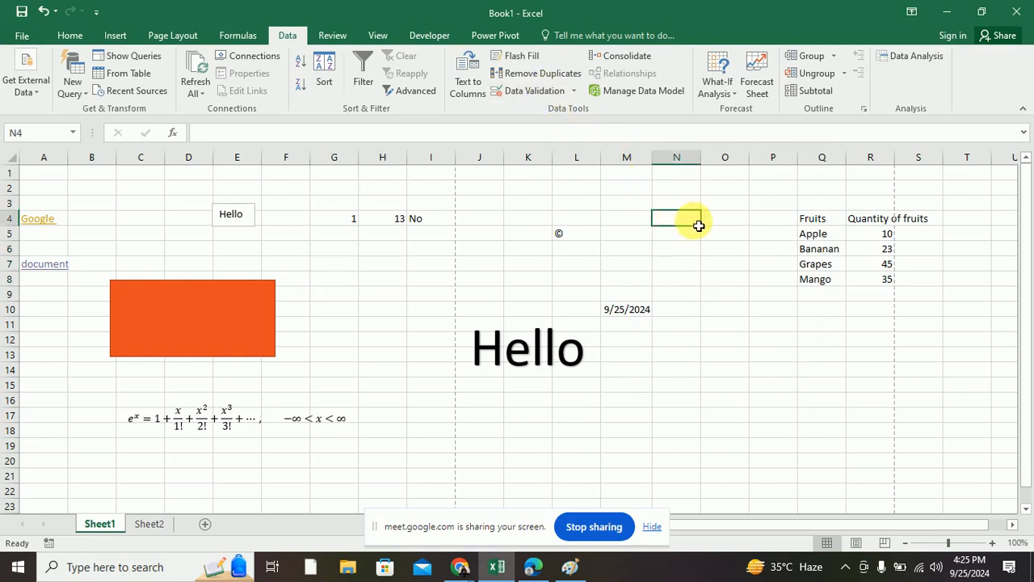
text(23)
click(708, 250)
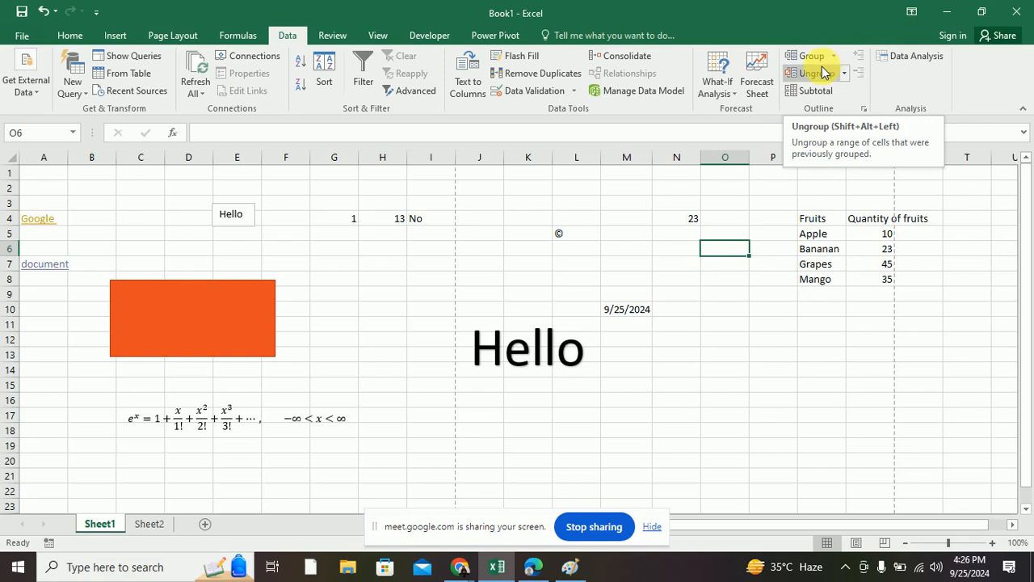
Step: Add a comment reading "wrong link" to the document hyperlink in cell A7
click(329, 37)
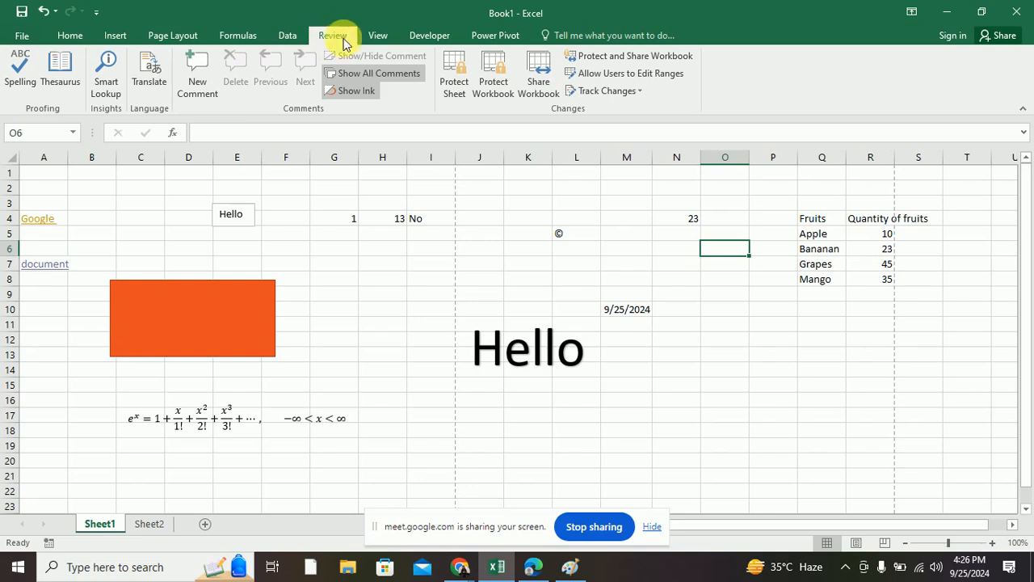
drag(38, 210, 43, 284)
click(11, 340)
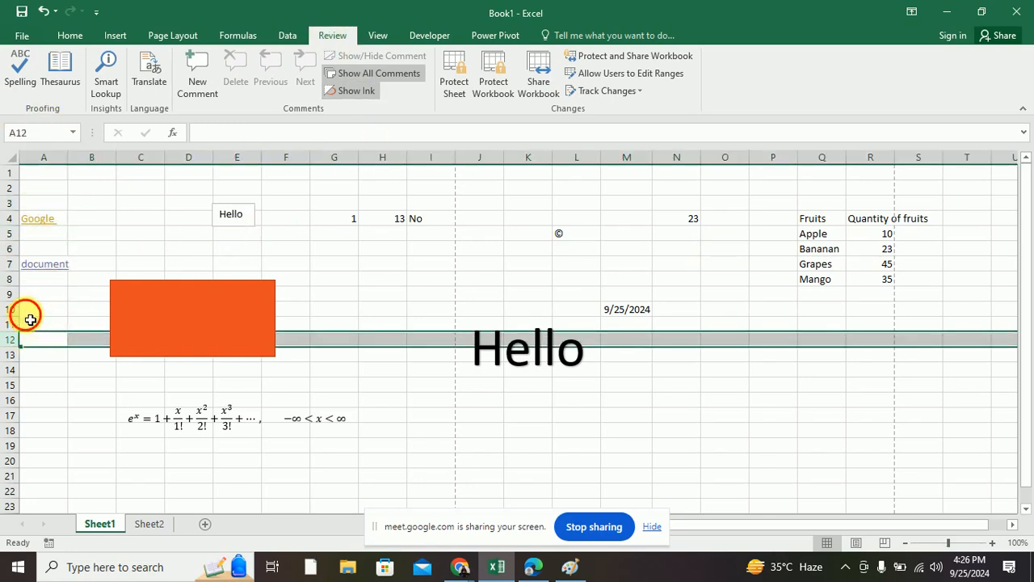
click(50, 309)
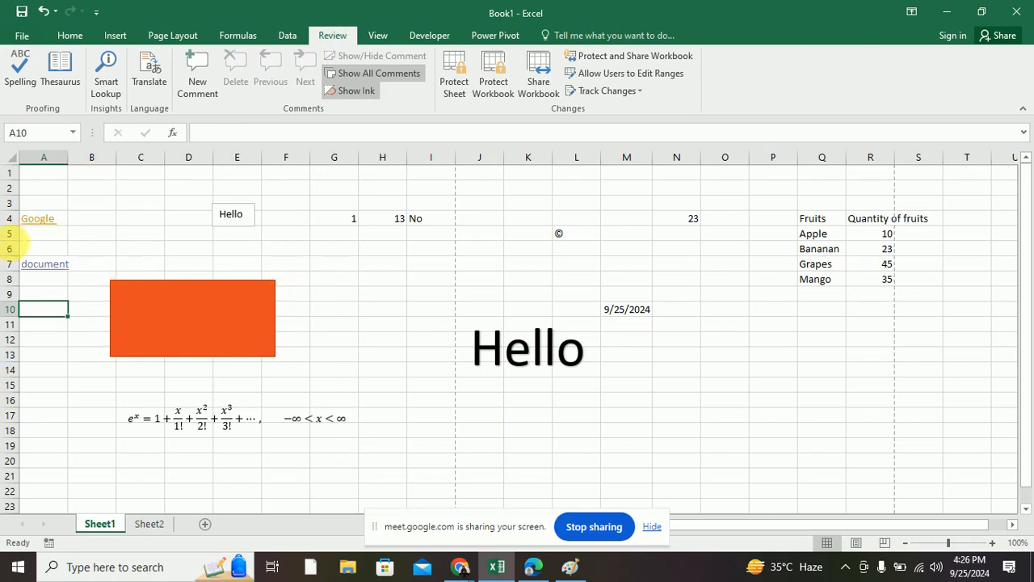
click(27, 262)
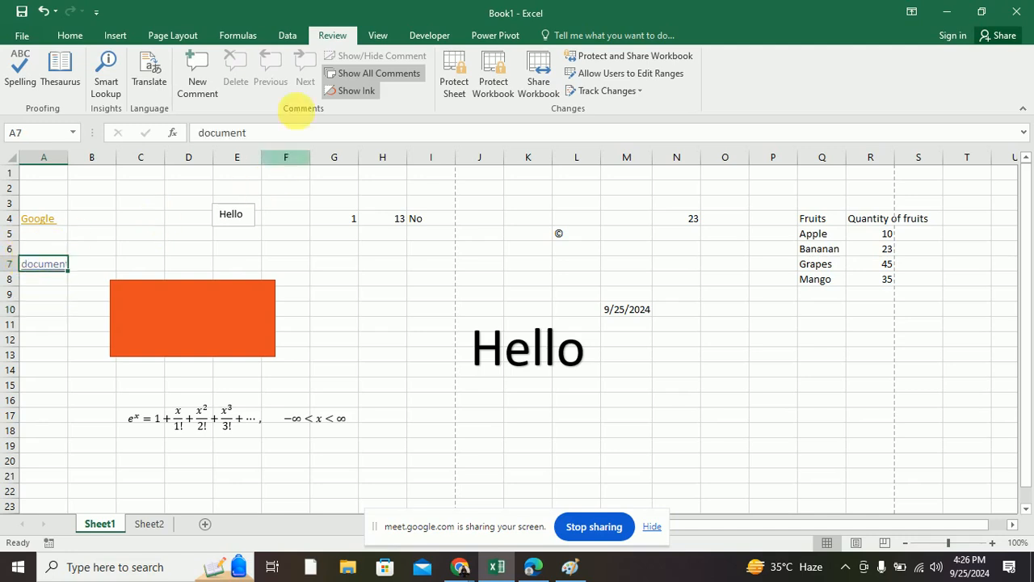
click(199, 73)
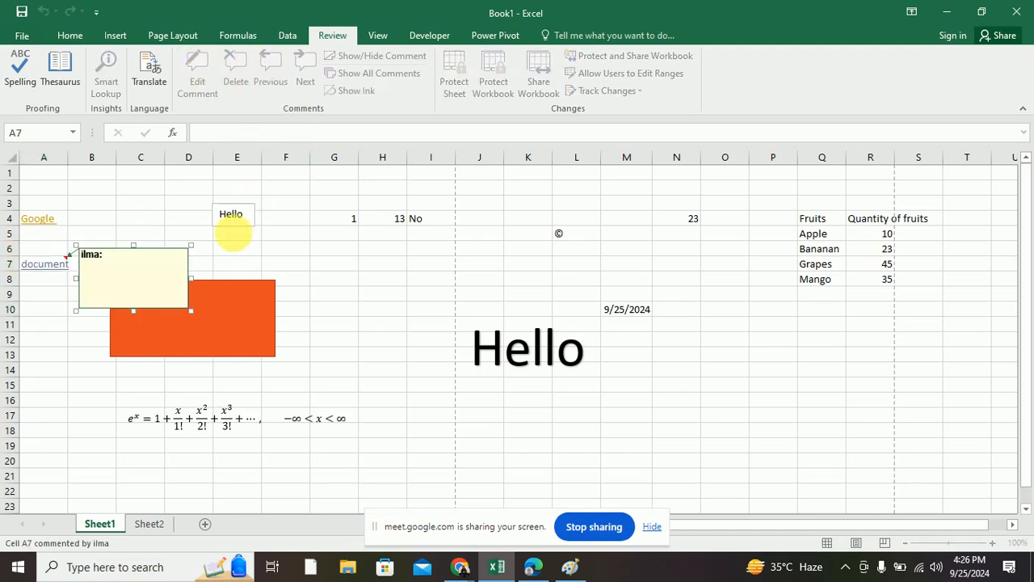
text(wron)
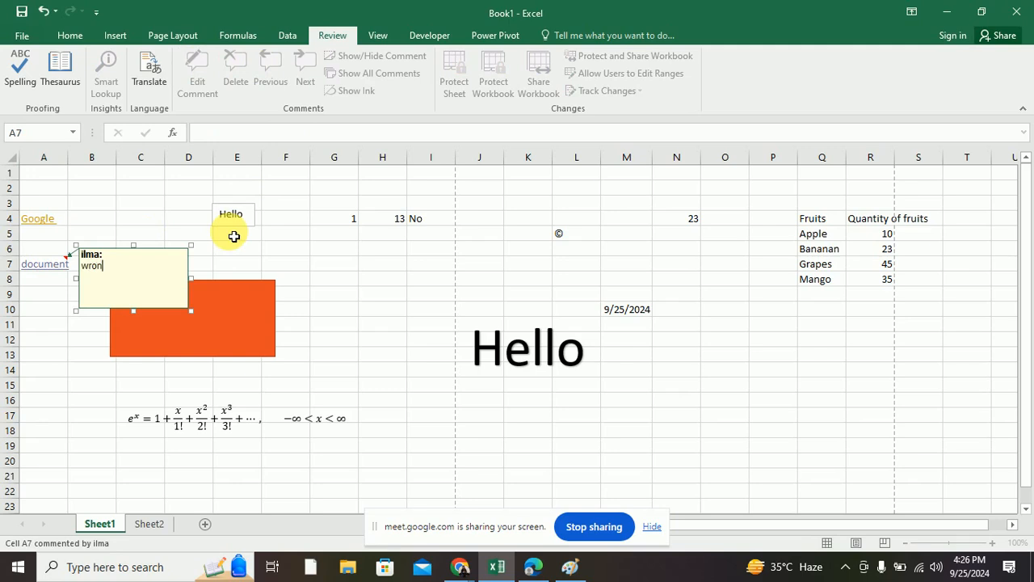
text(g link)
click(41, 328)
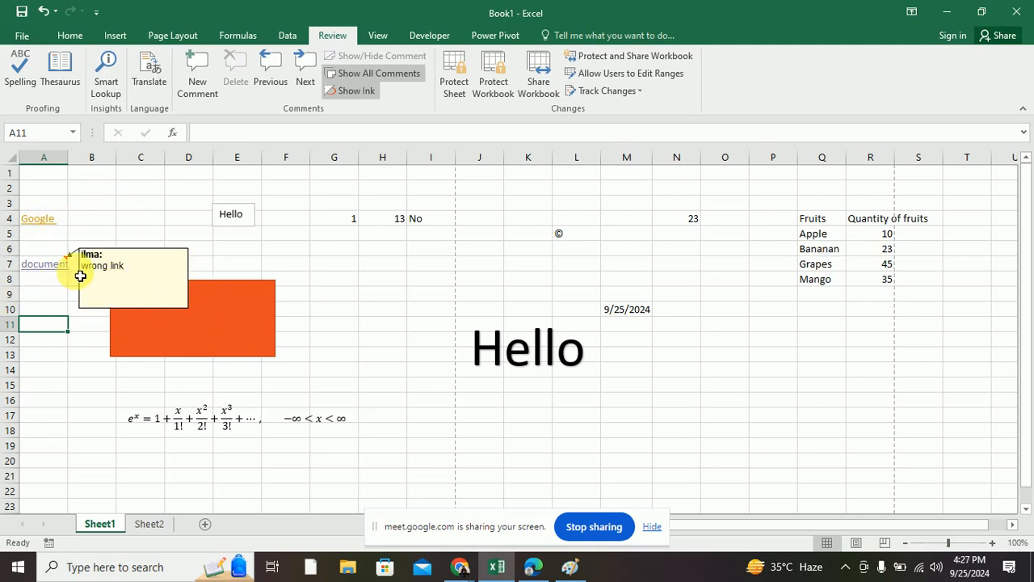
Step: Spell-check the whole sheet and replace the misspelled "Bananan" in the fruit list with "Banana"
click(20, 78)
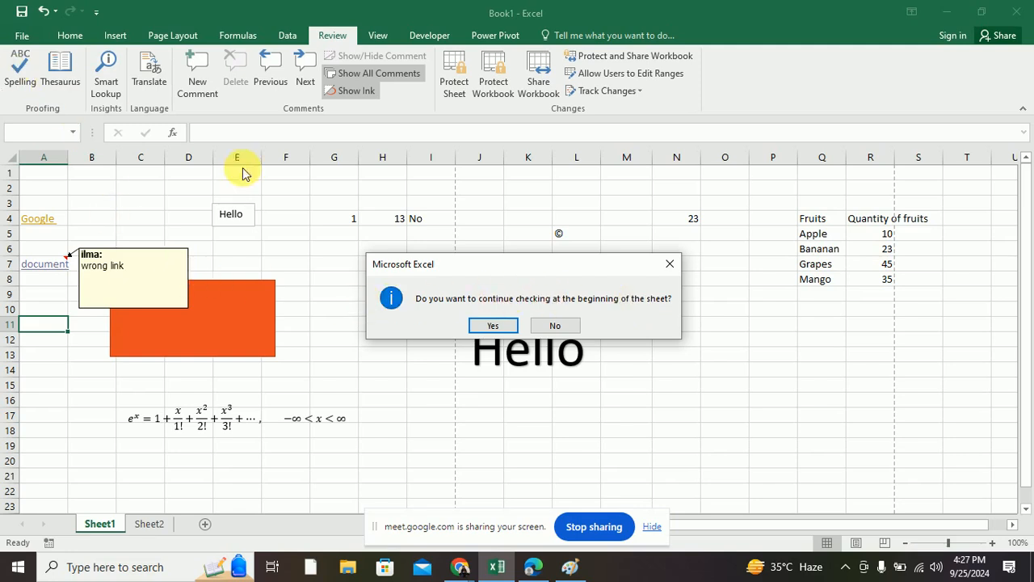
click(490, 326)
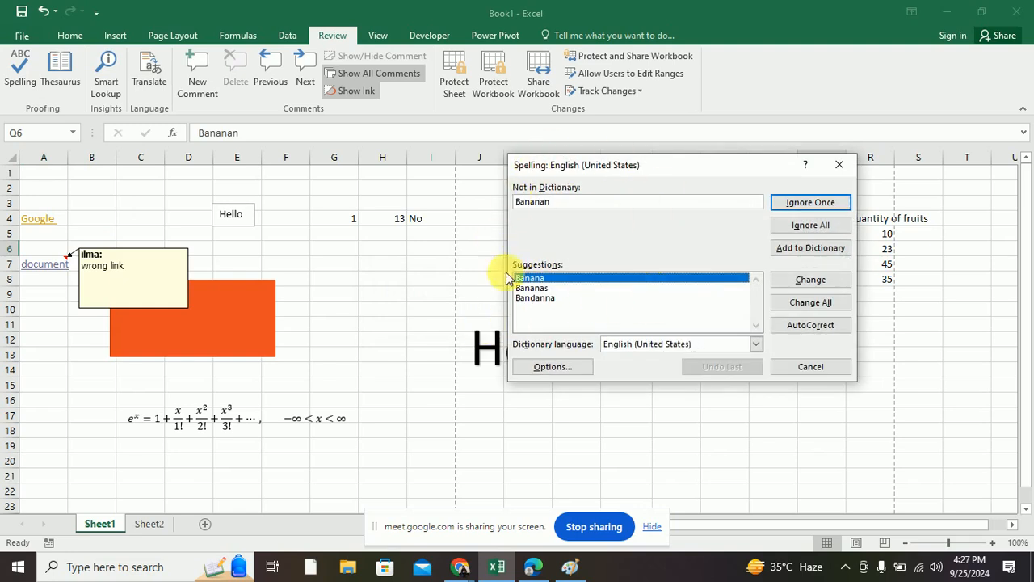
drag(665, 165, 526, 189)
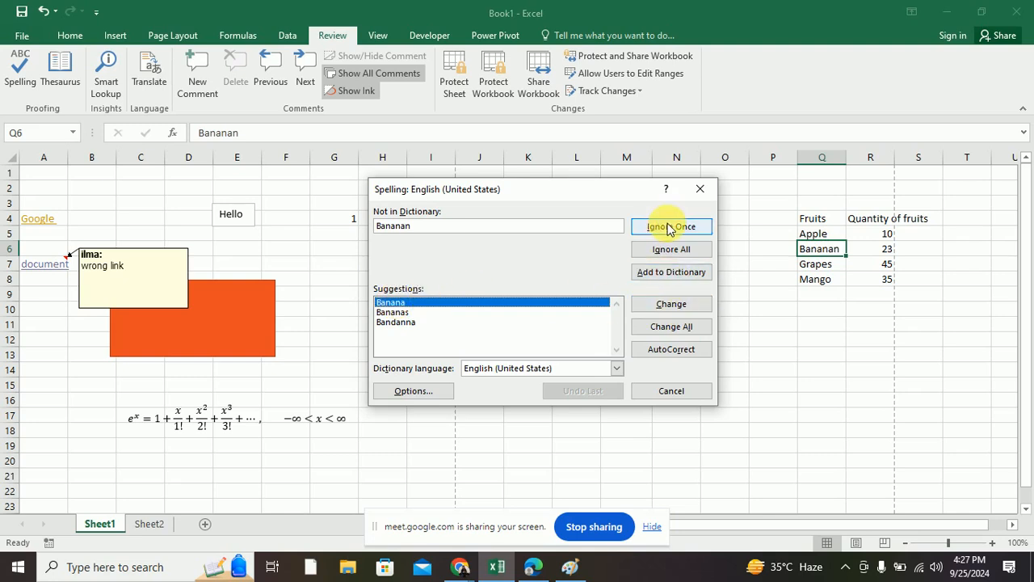
click(667, 303)
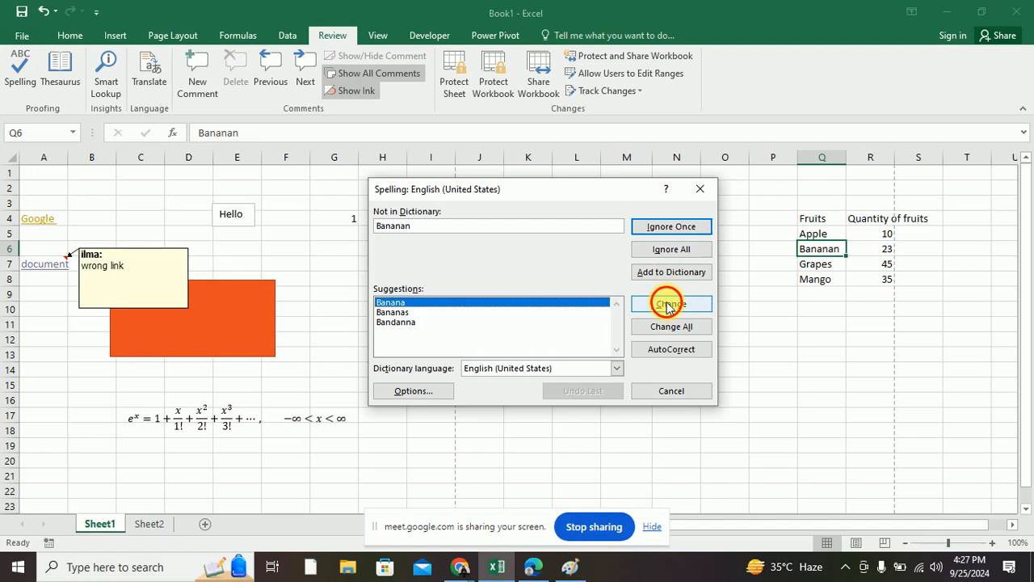
click(517, 325)
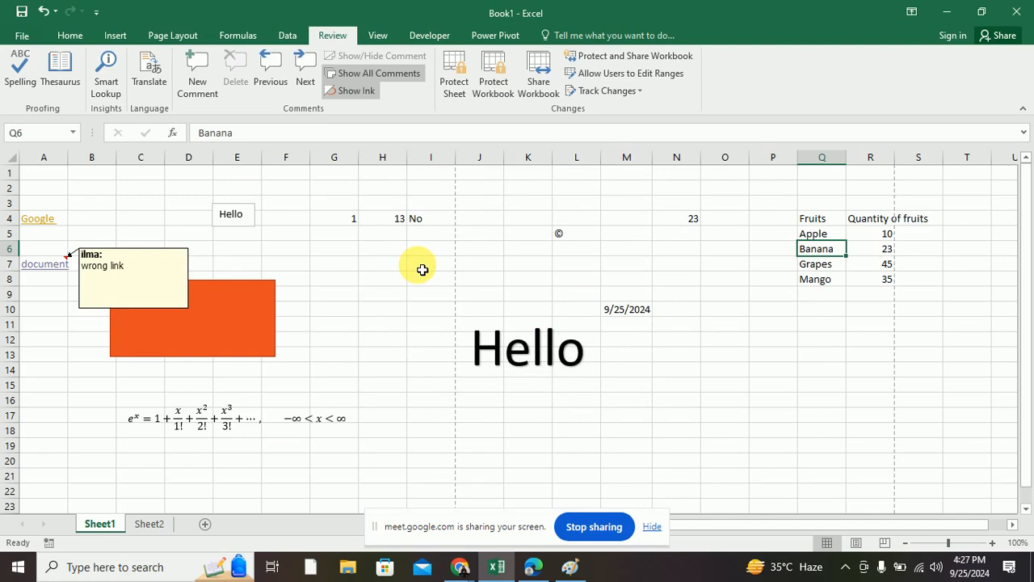
Step: Look up "Banana" in the Thesaurus and with Smart Lookup, closing each pane after viewing it
click(57, 72)
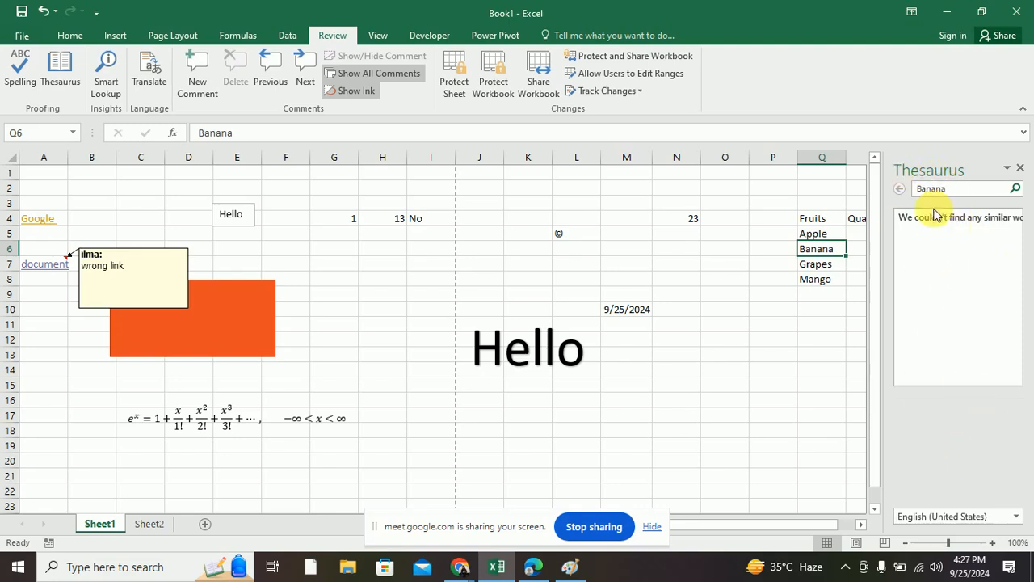
click(1014, 191)
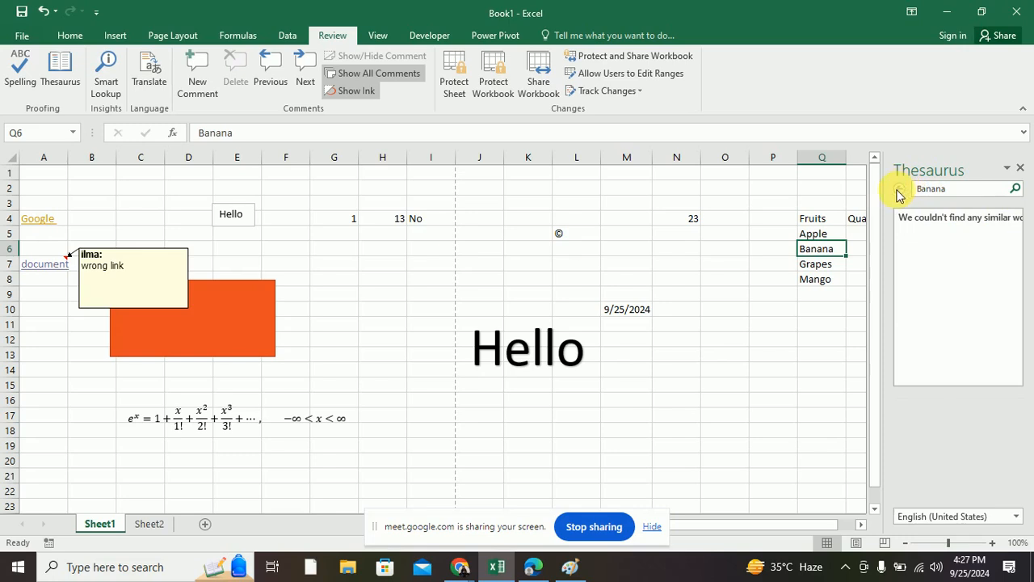
click(1021, 168)
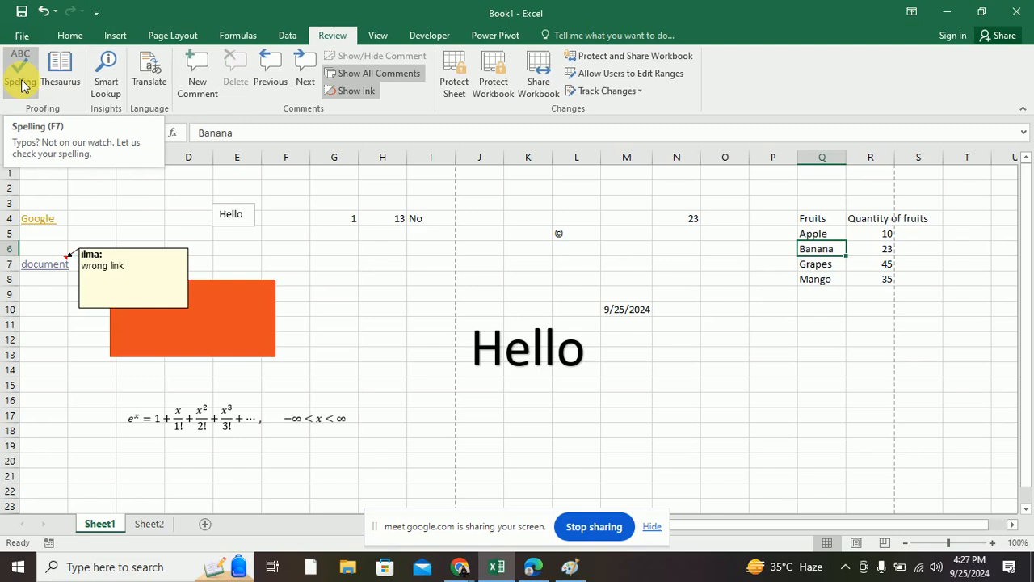
click(111, 95)
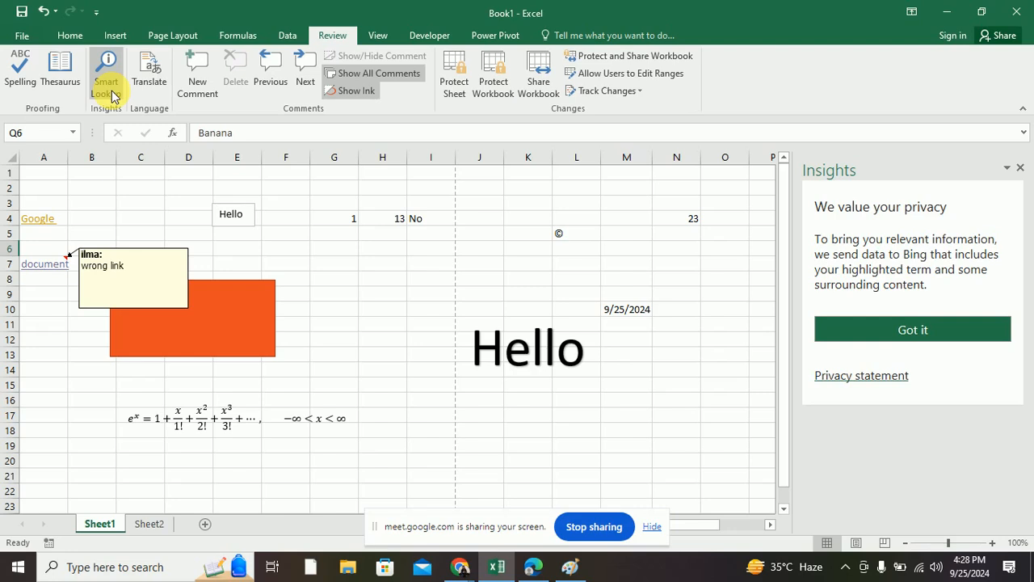
click(1020, 168)
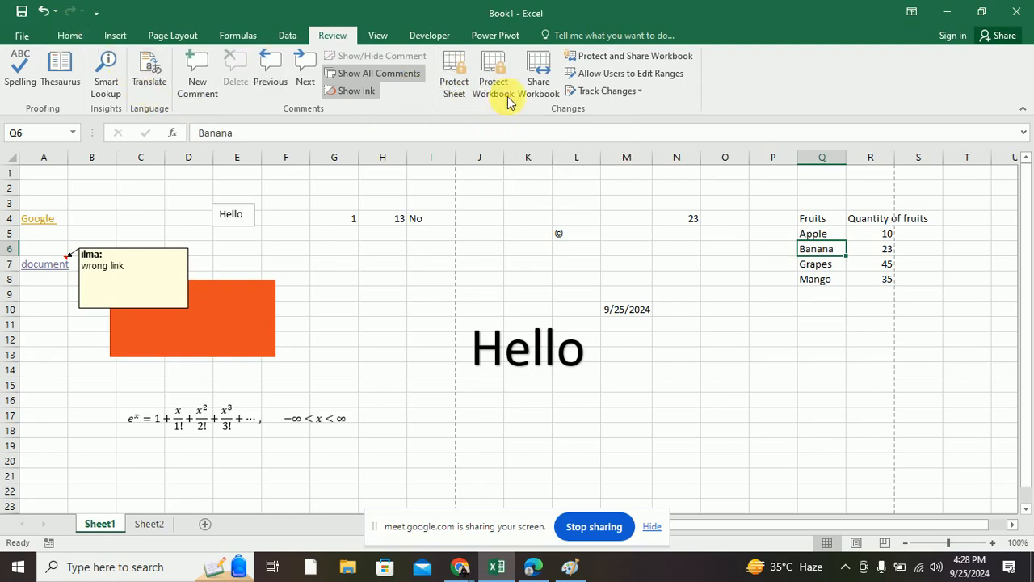
Step: Examine the Editing and Advanced options for sharing the workbook, and close them without changing anything
click(458, 95)
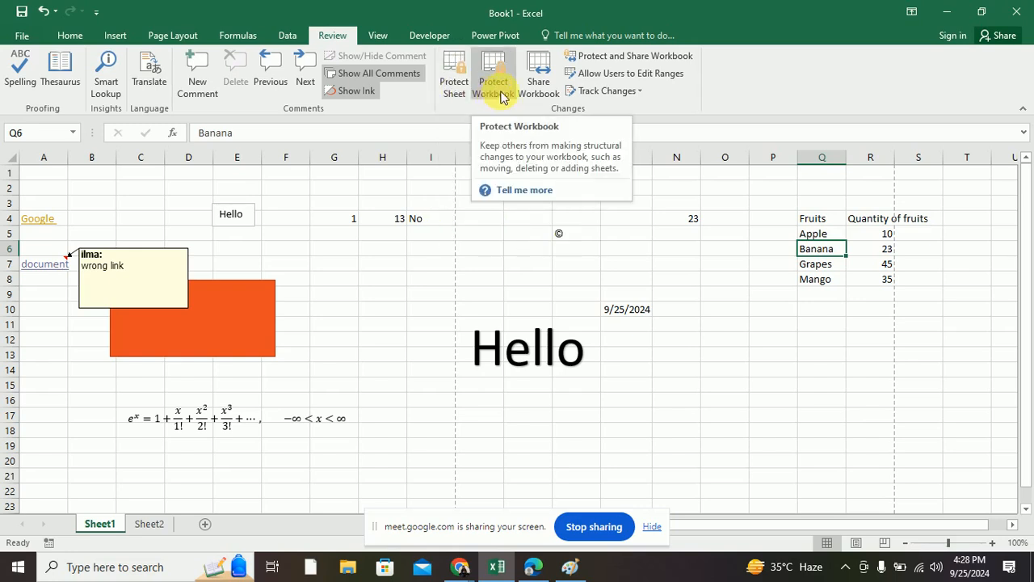
click(540, 74)
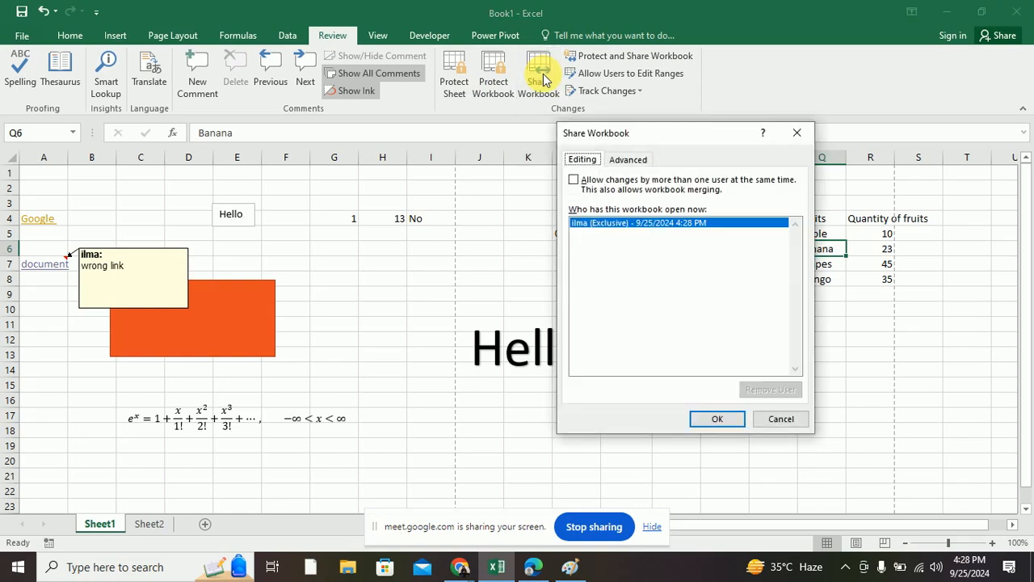
click(628, 166)
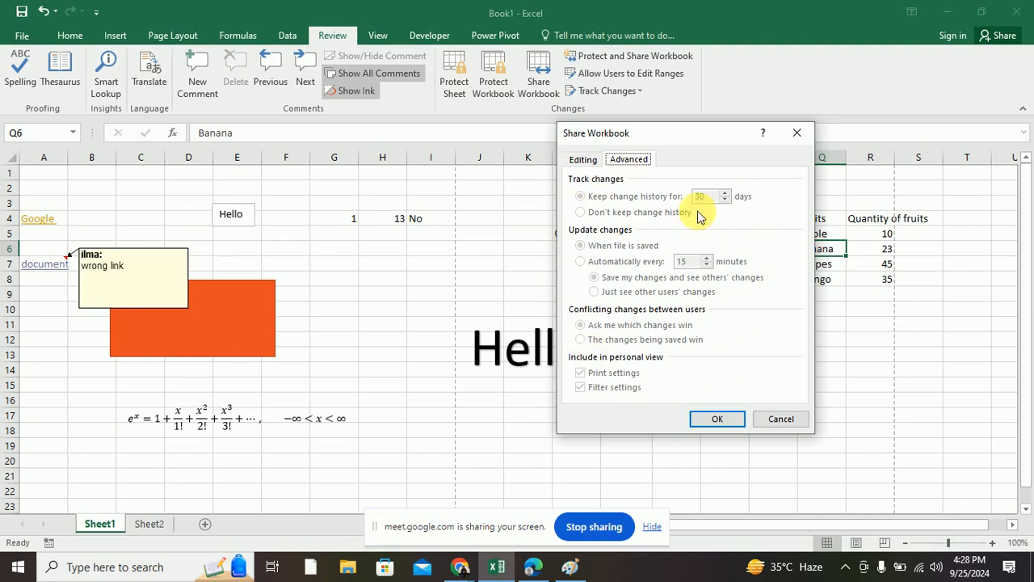
click(580, 161)
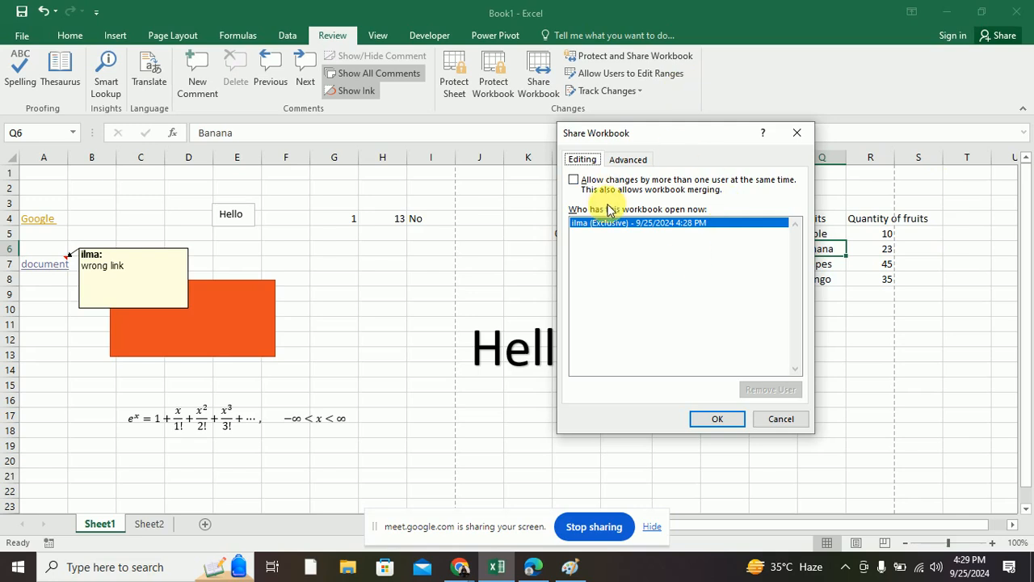
click(590, 225)
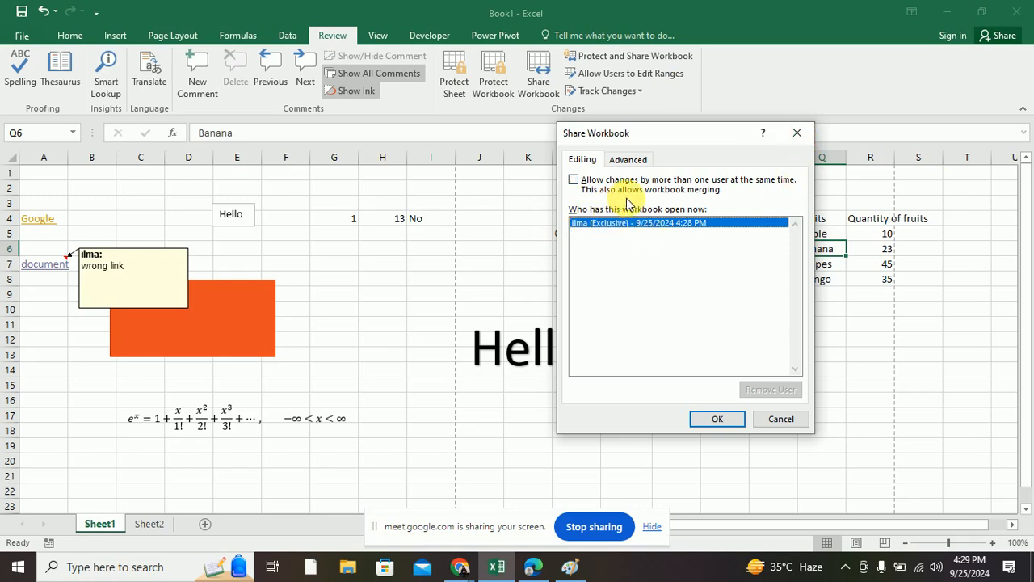
click(795, 135)
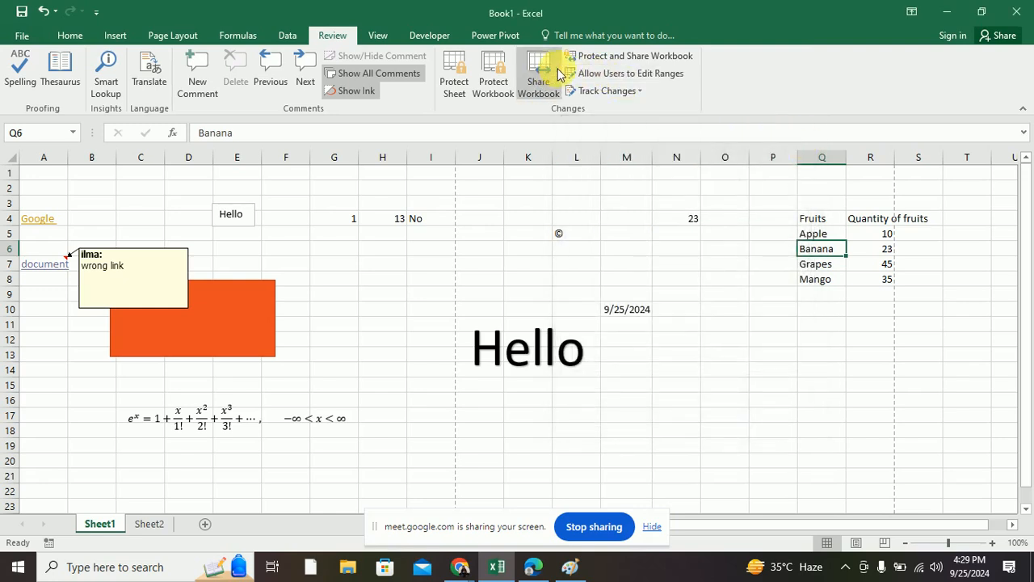
Step: Start a new user-editable range covering the fruit names in Q5:Q8 and enter a range password
click(602, 75)
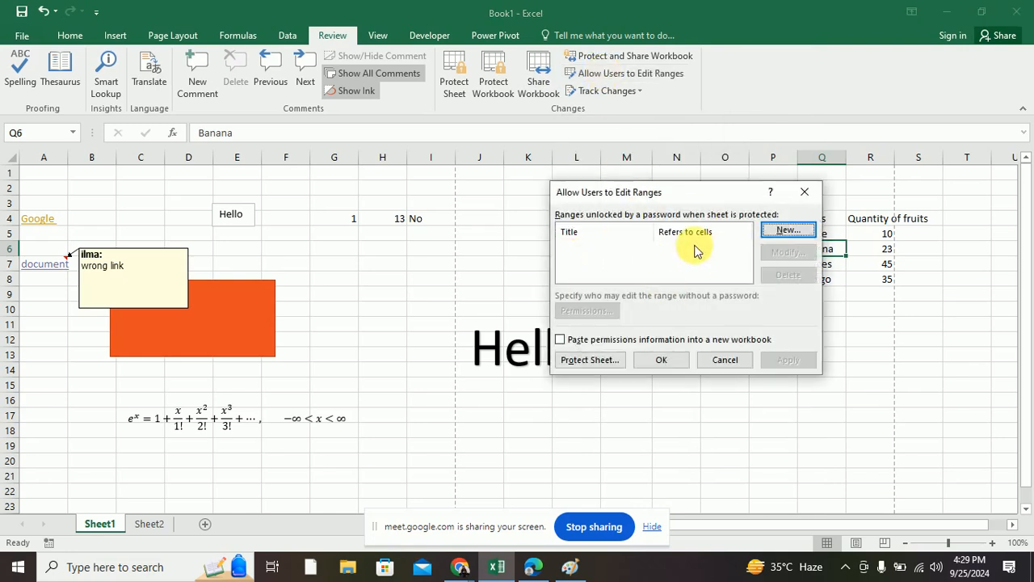
click(777, 231)
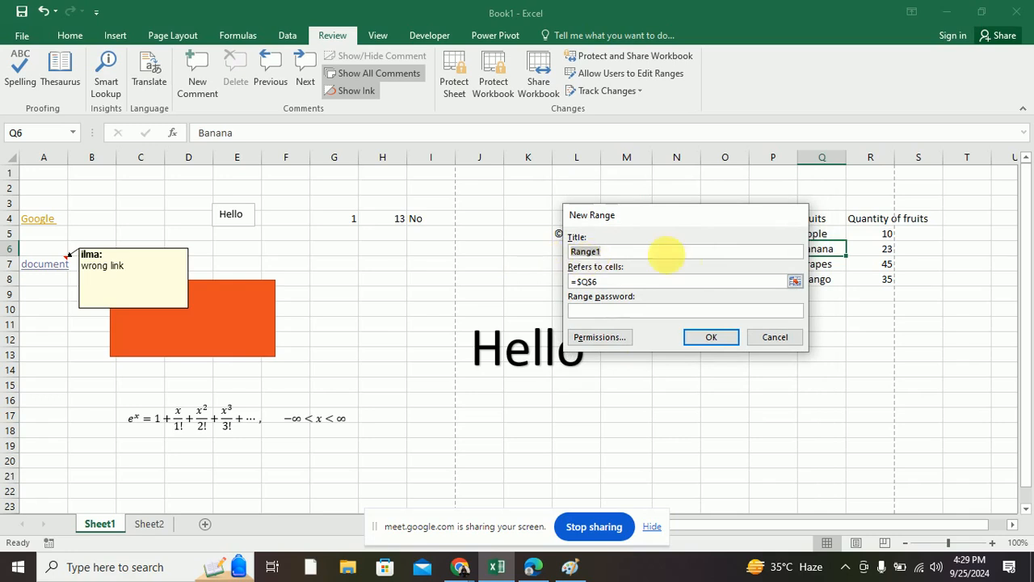
drag(727, 217, 554, 214)
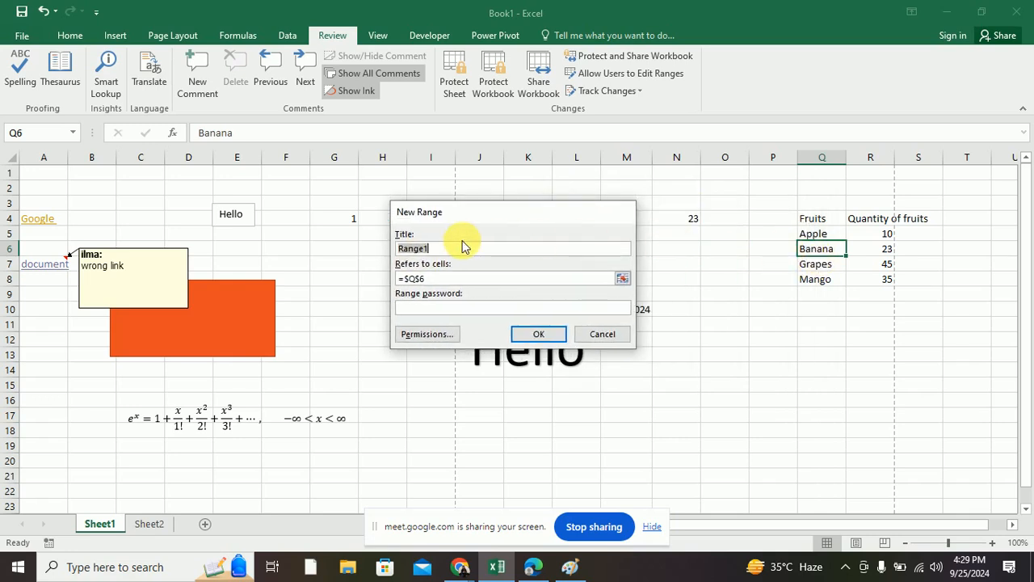
click(622, 278)
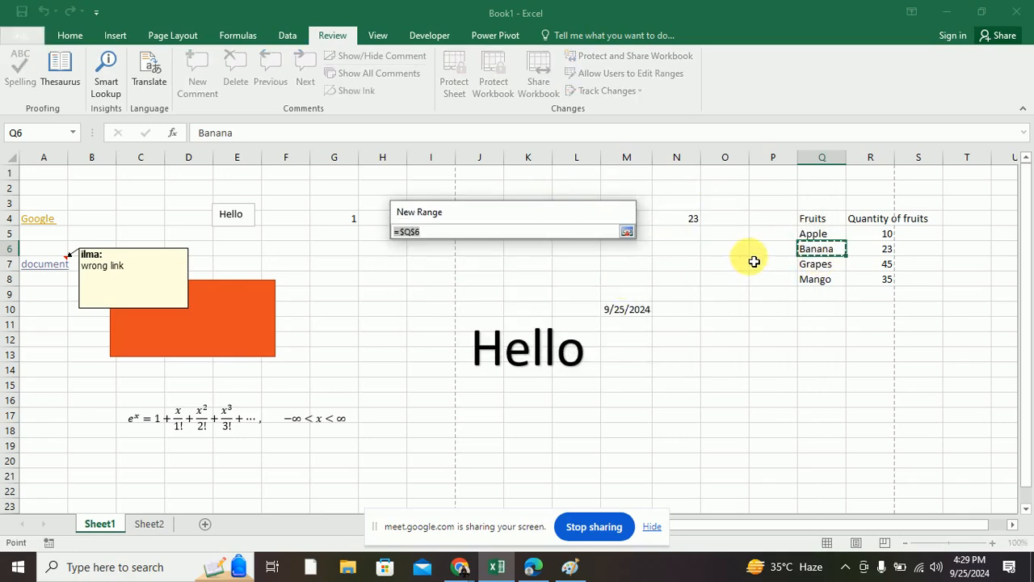
drag(819, 240, 817, 283)
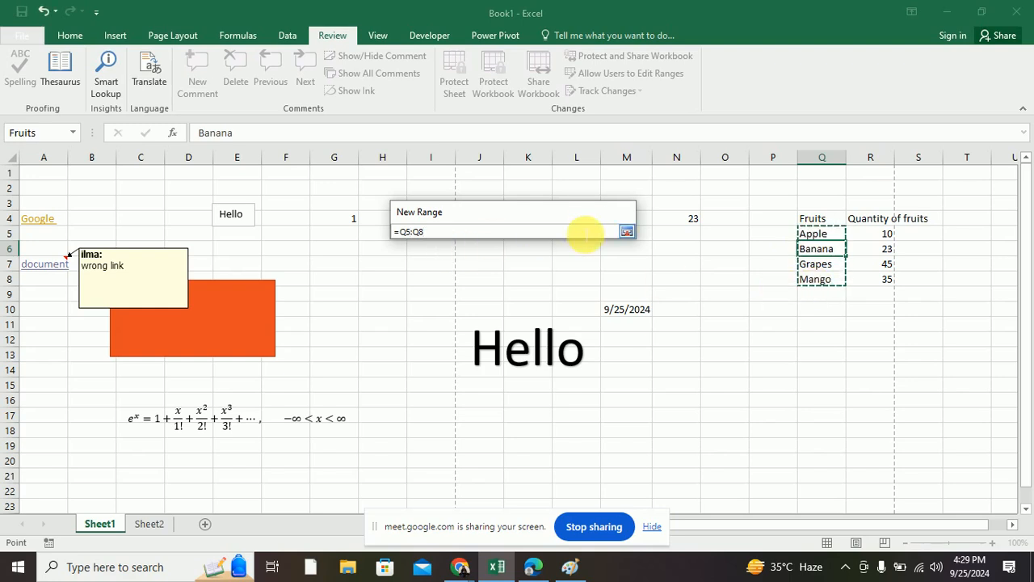
click(625, 232)
click(416, 308)
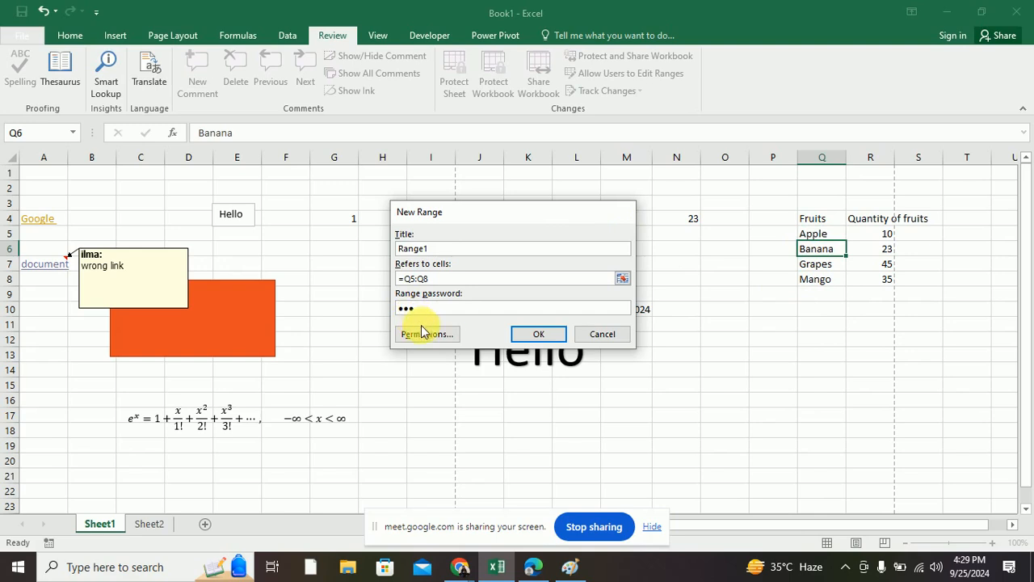
Step: Examine the range's permissions and the user or group selection options, and close everything without creating the range
click(421, 331)
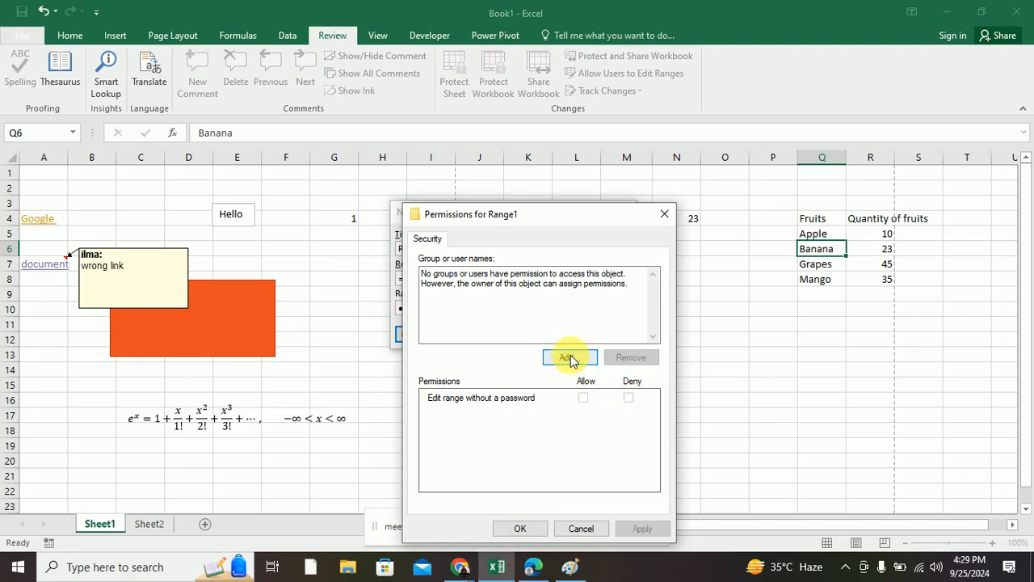
click(570, 357)
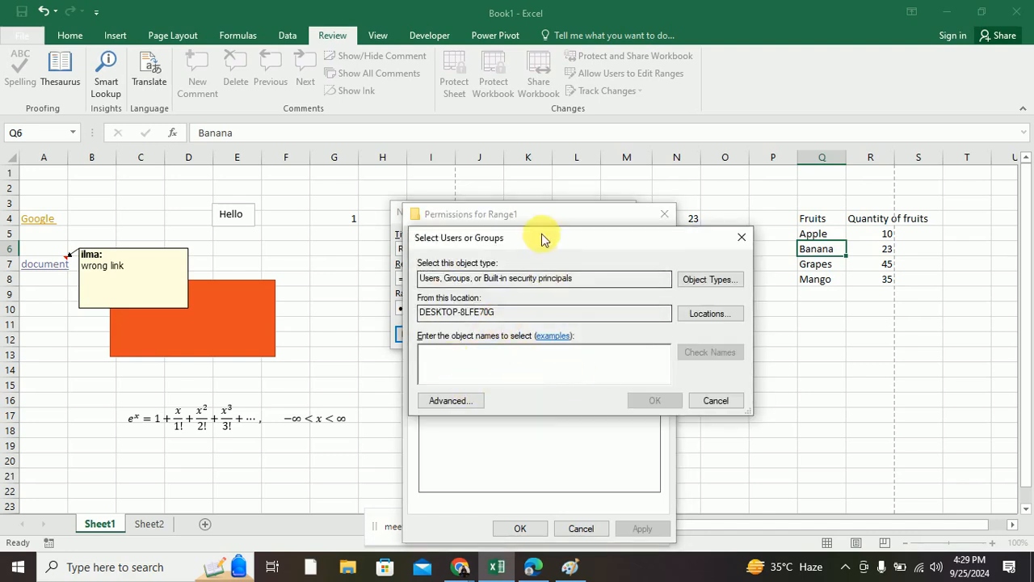
drag(542, 239, 713, 249)
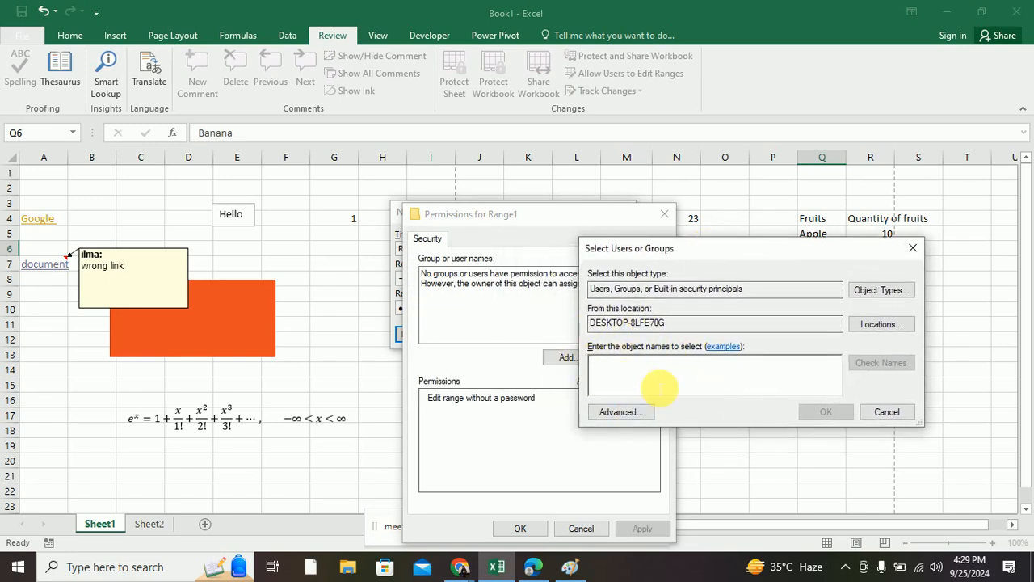
click(552, 215)
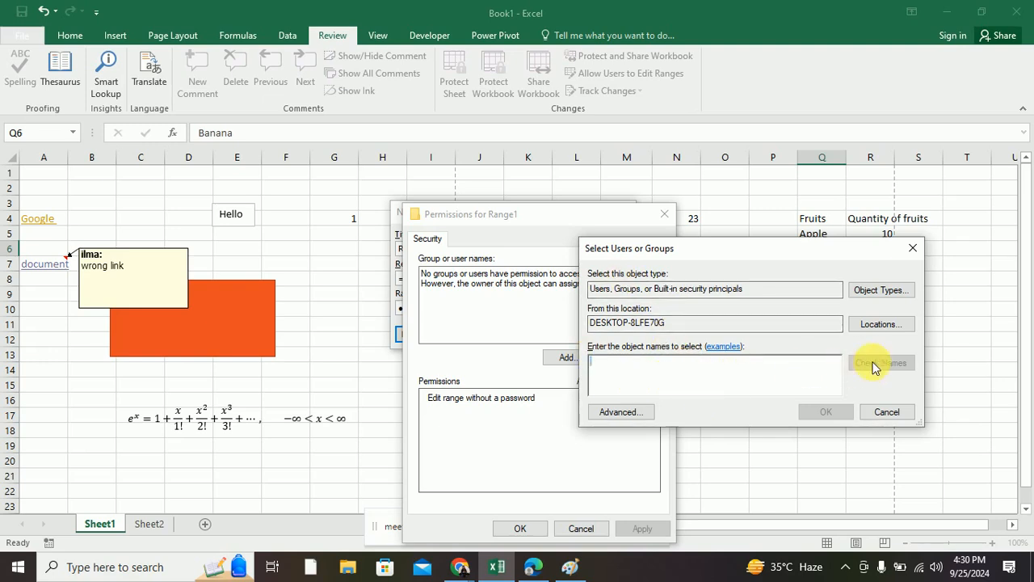
click(895, 412)
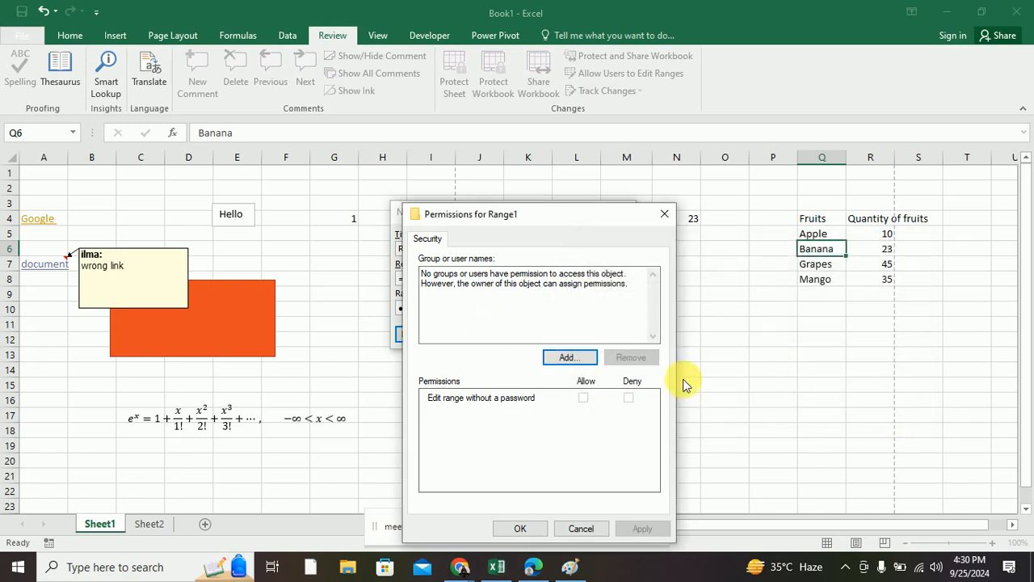
click(664, 215)
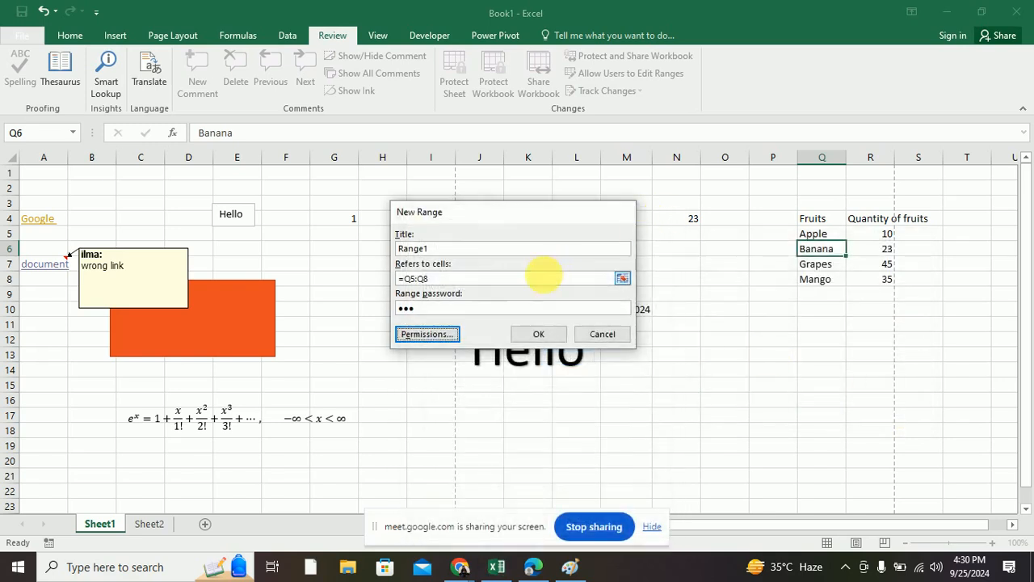
click(604, 340)
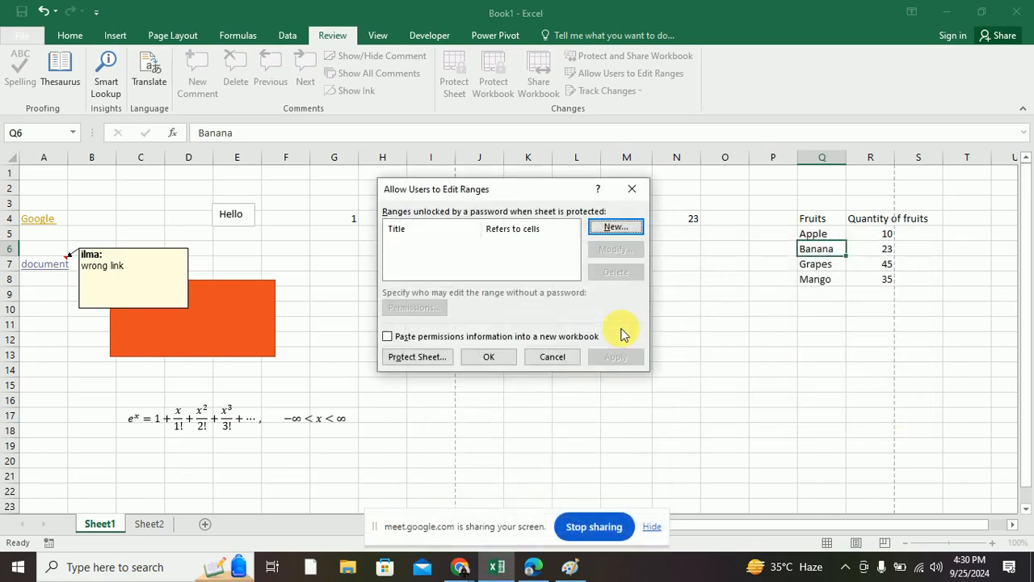
click(552, 358)
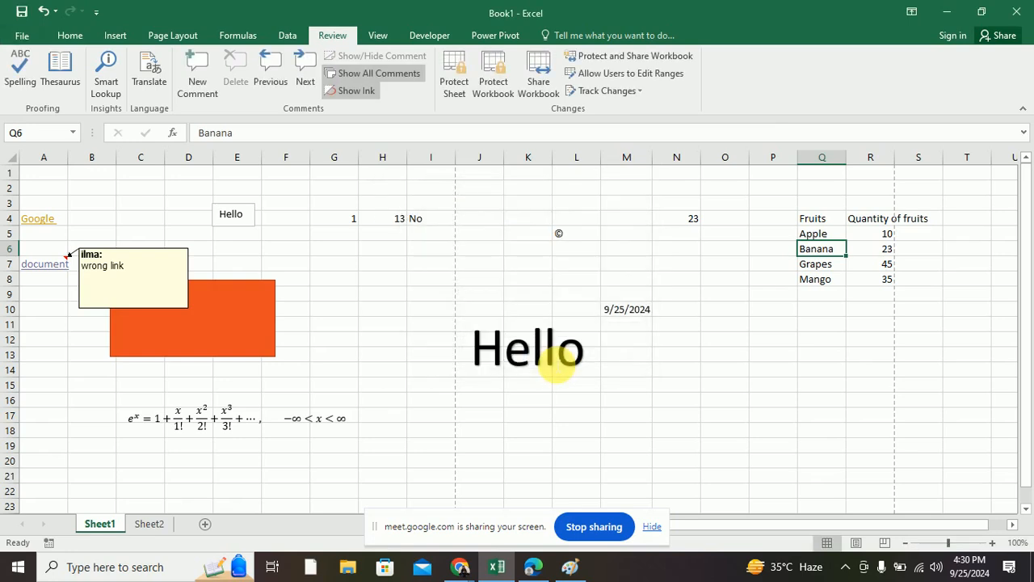
Step: Turn on change tracking while editing, with changes highlighted on screen, and save the workbook as Book1, replacing the existing file
click(632, 93)
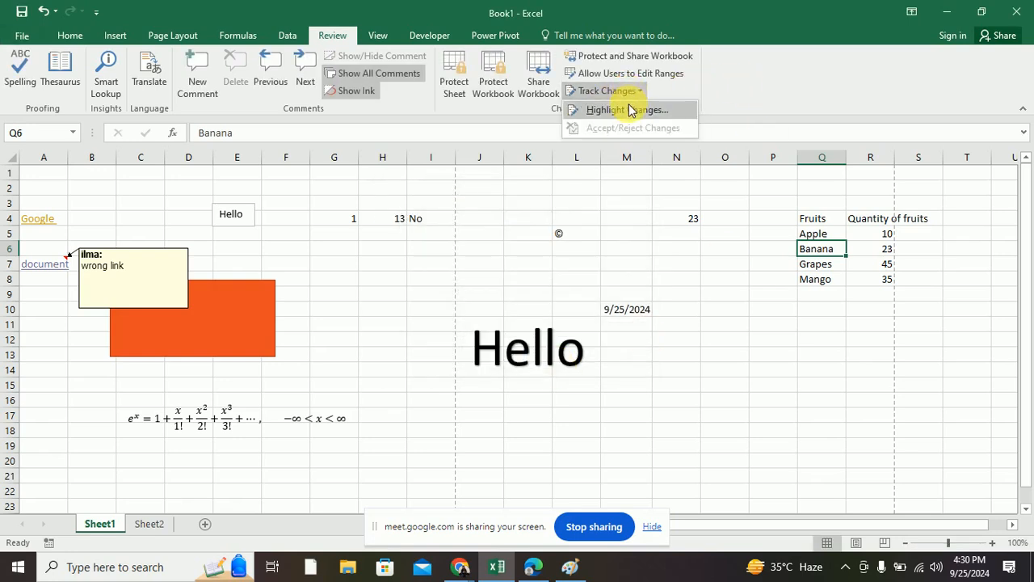
click(629, 111)
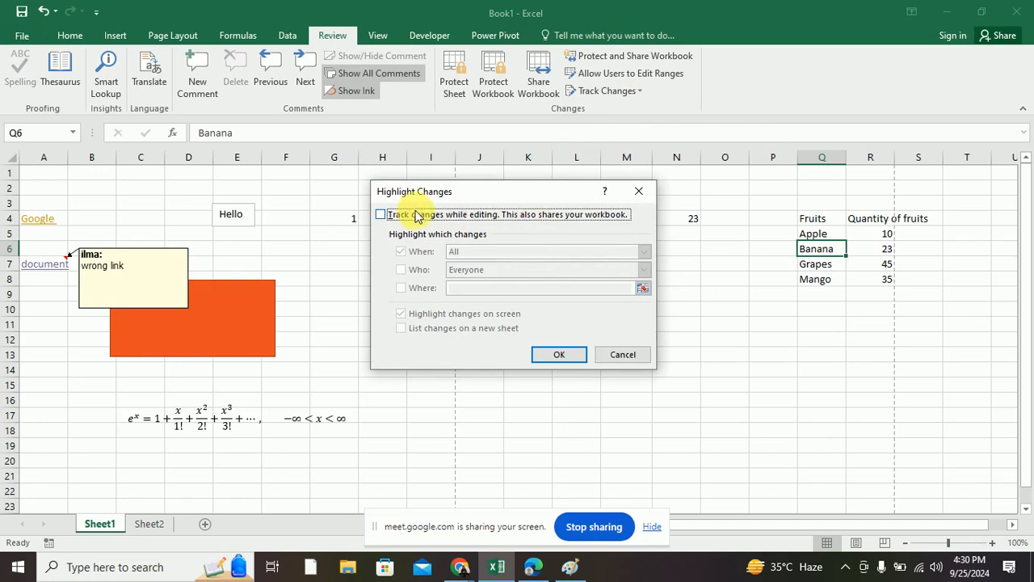
click(418, 216)
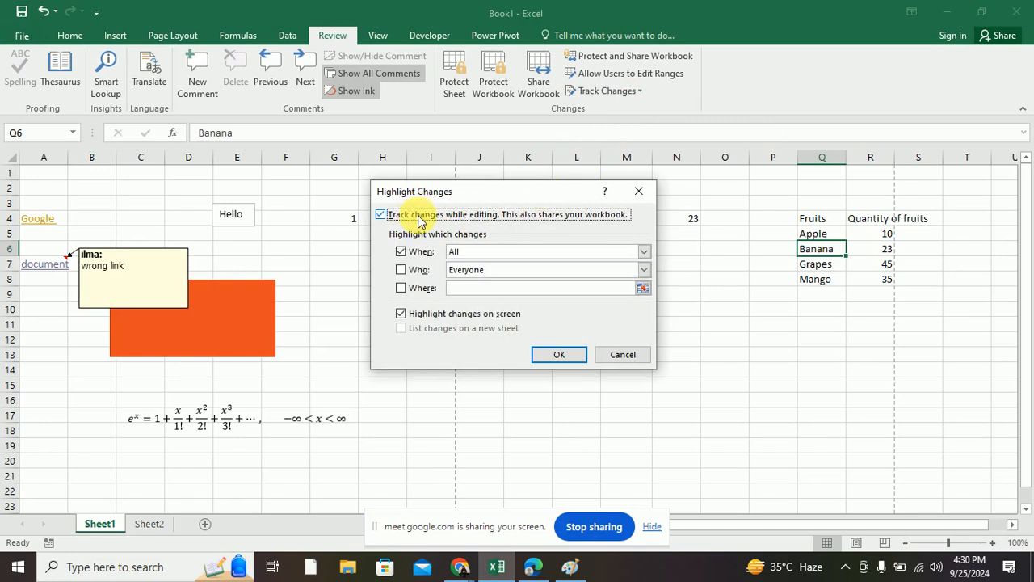
click(534, 353)
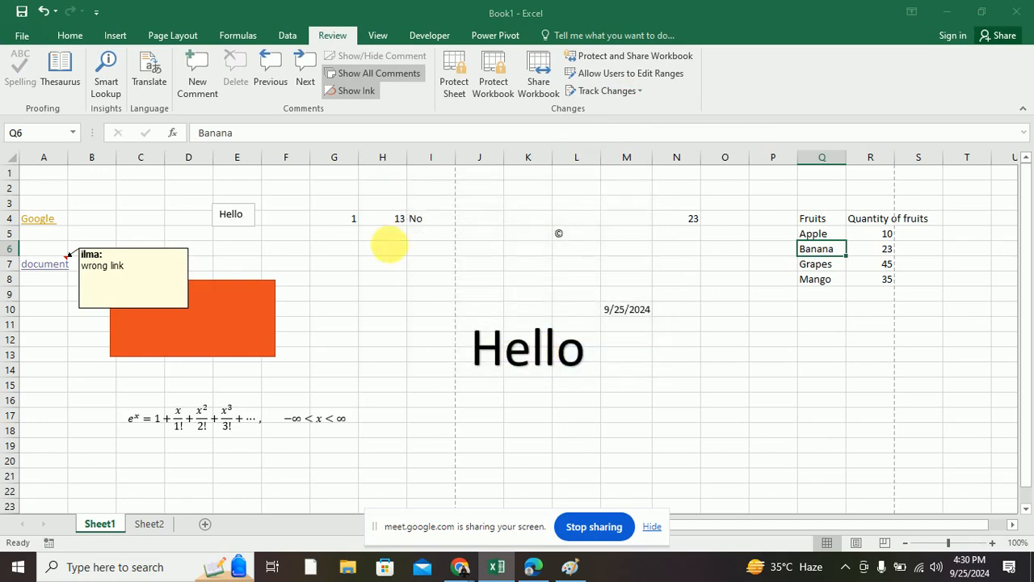
click(374, 358)
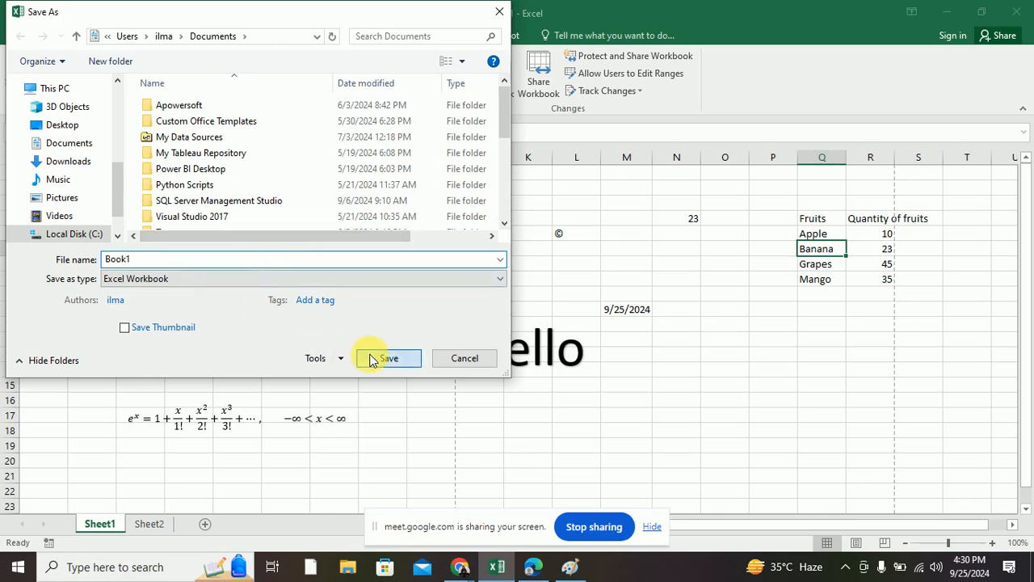
click(554, 283)
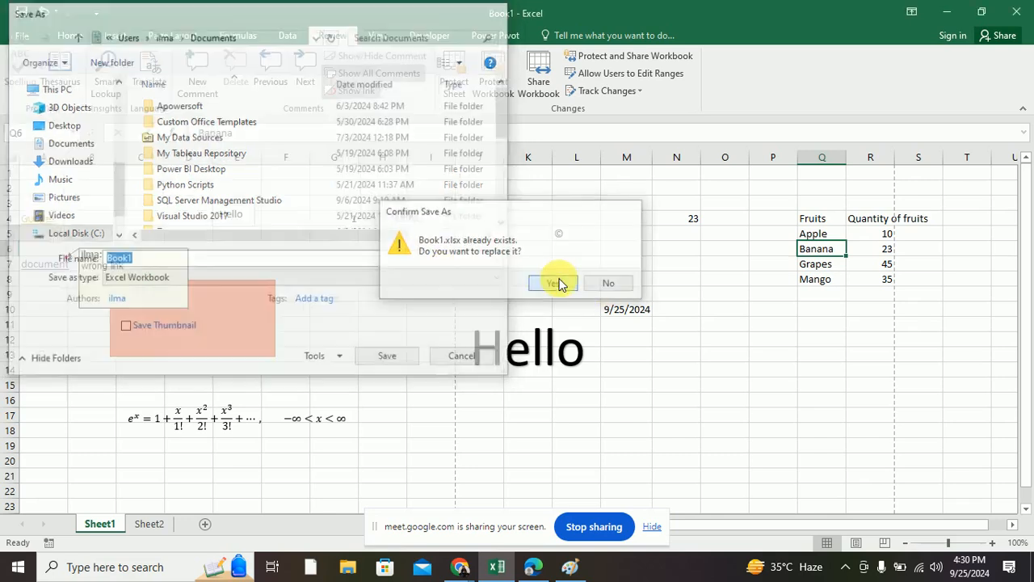
Step: Change the true result of the IF formula in cell I4 to "Yes - 2"
click(450, 223)
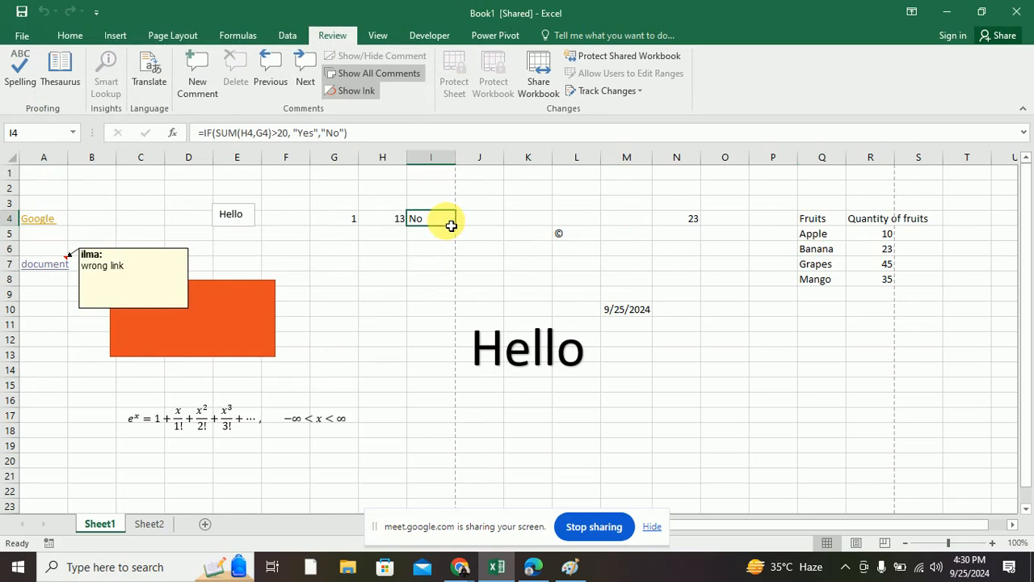
double_click(312, 134)
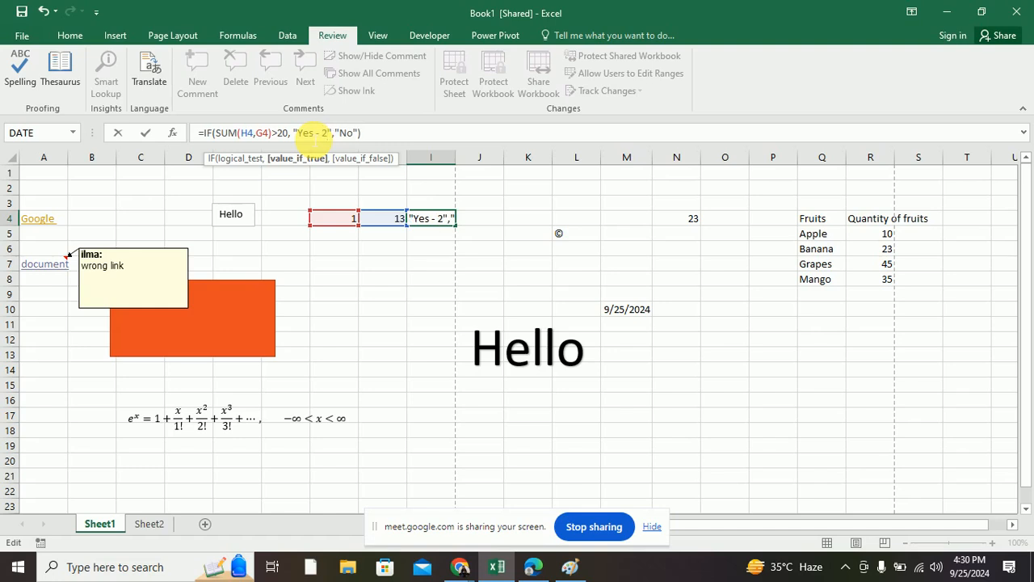
key(Return)
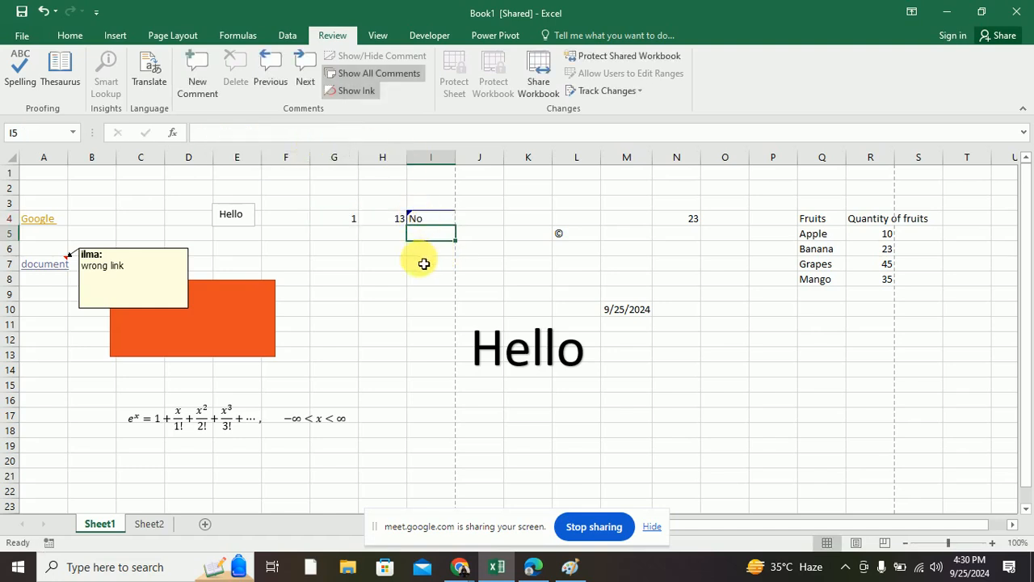
mouse_move(413, 224)
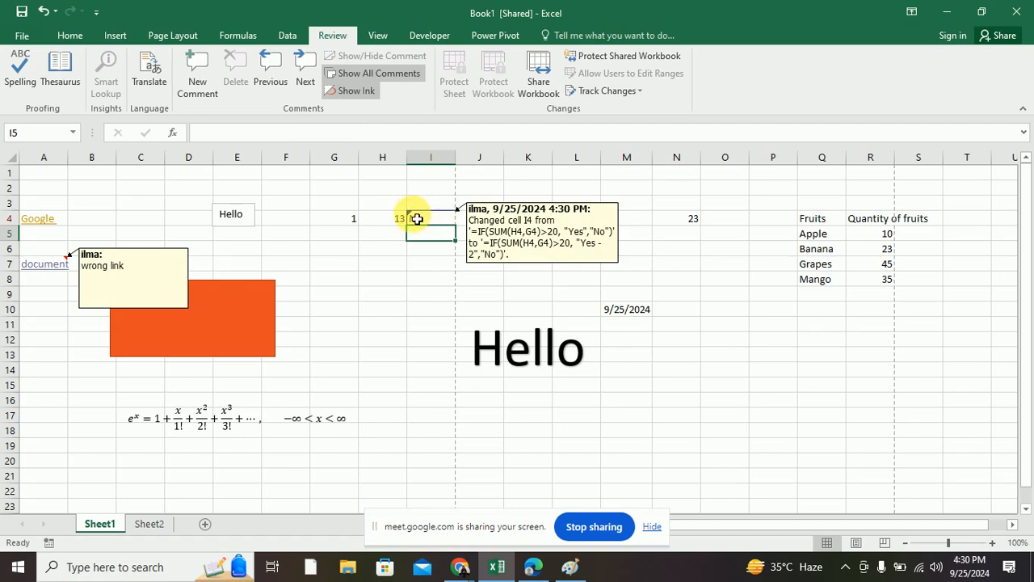
Step: Change the month in the DATE formula in cell M10 to 10
click(635, 311)
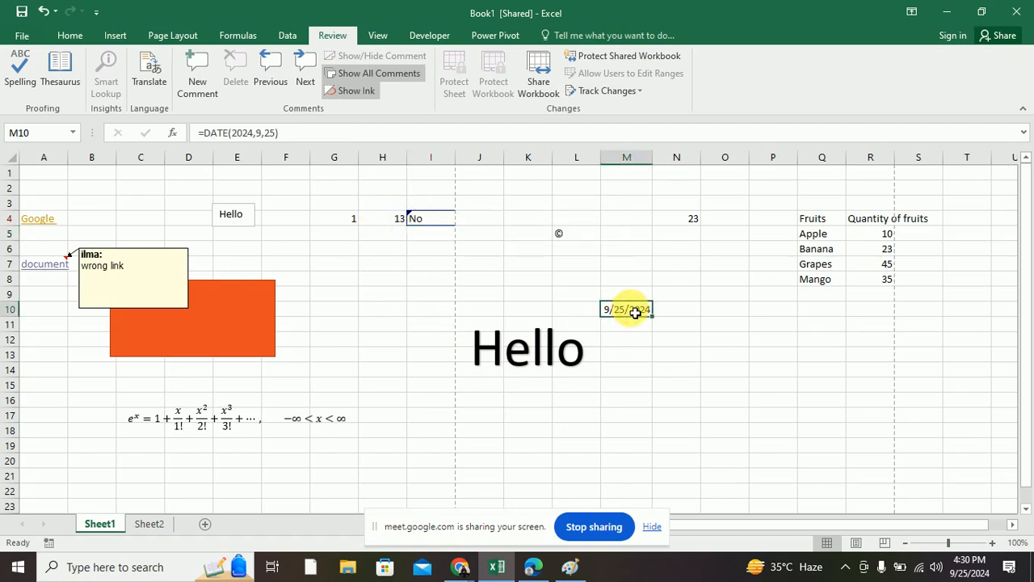
double_click(629, 313)
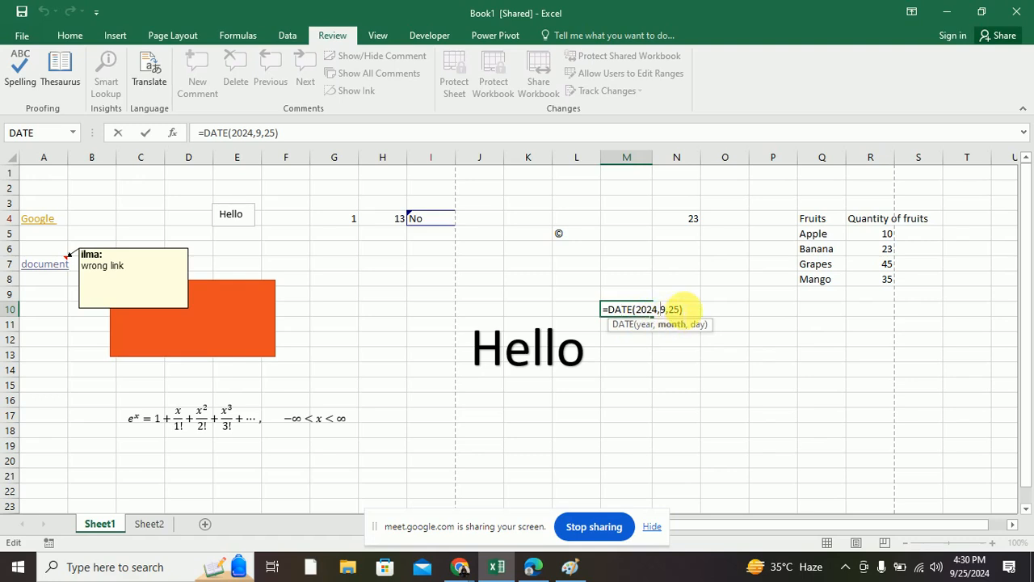
text(10)
key(Return)
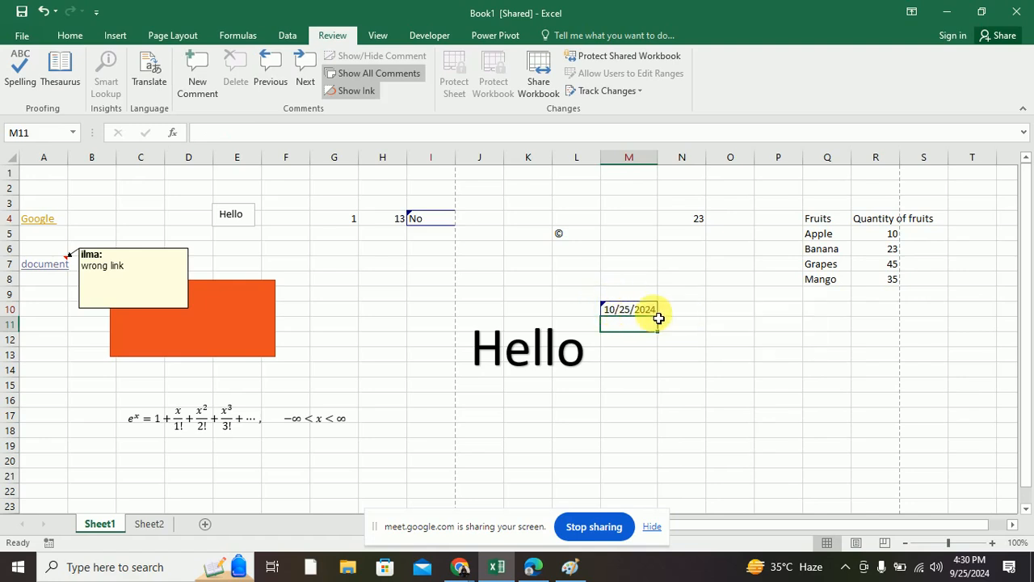
mouse_move(640, 313)
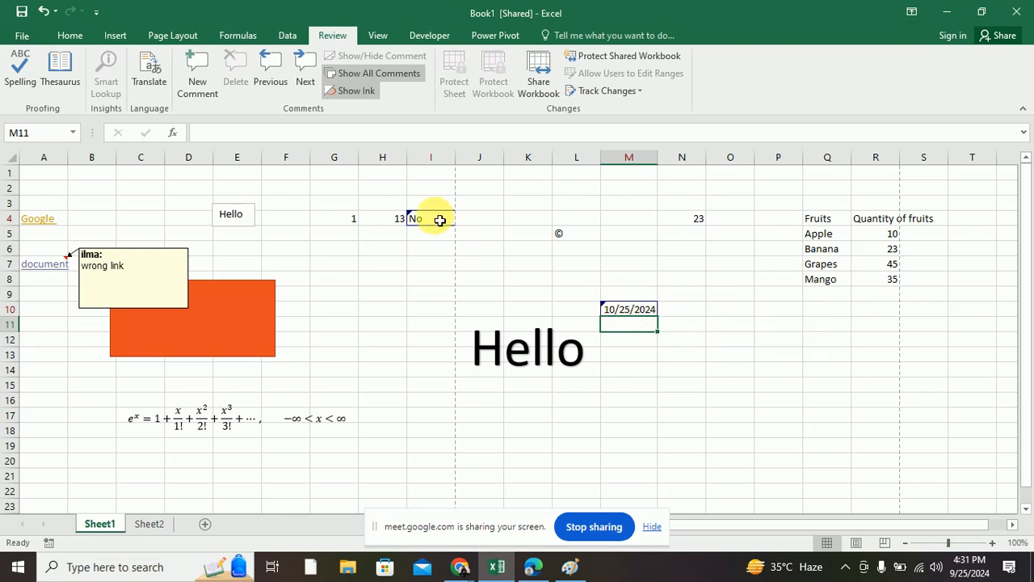
mouse_move(438, 218)
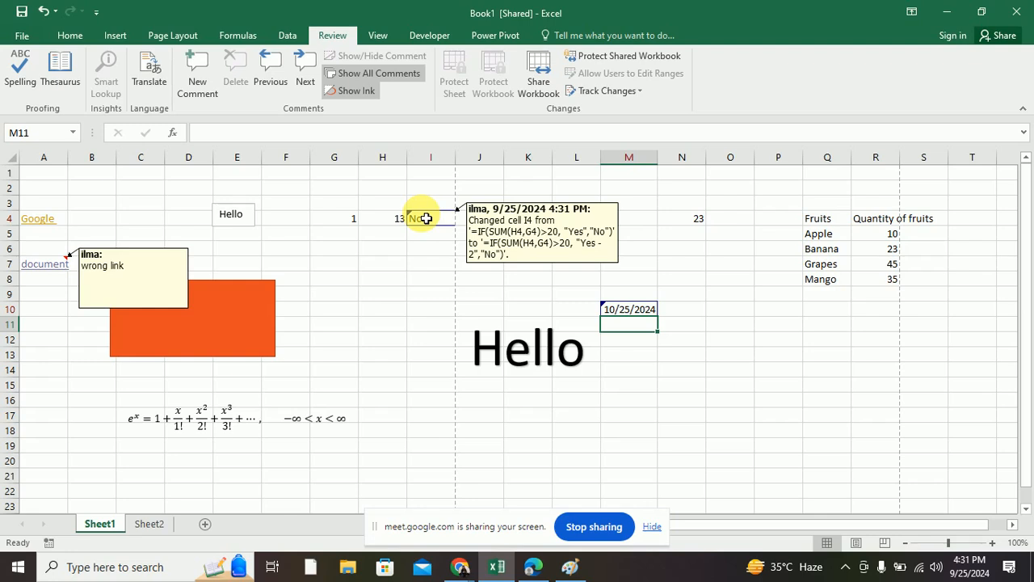
Step: View the sheet in Page Break Preview and Page Layout, and check the Custom Views list without changing it
click(376, 36)
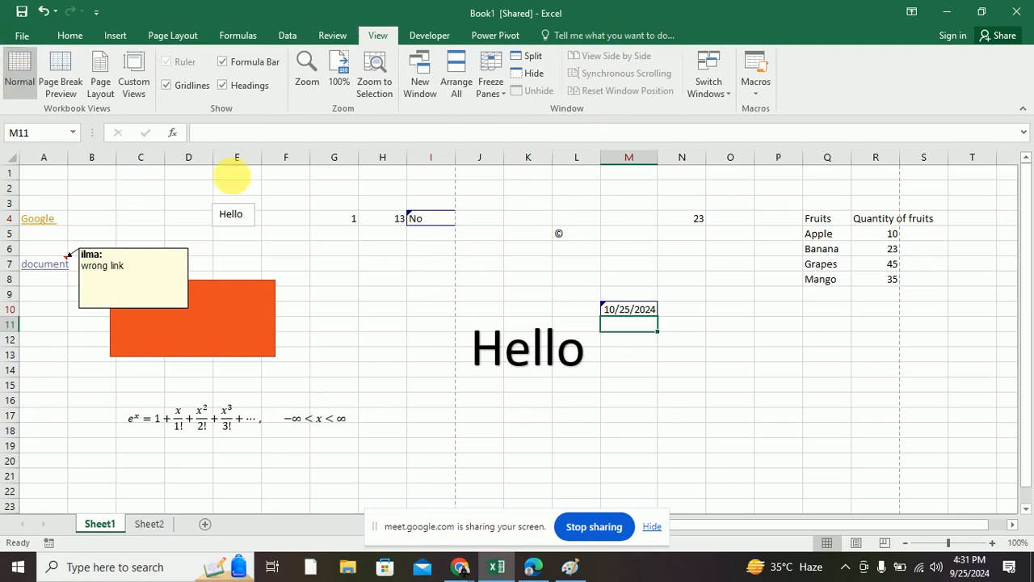
click(60, 89)
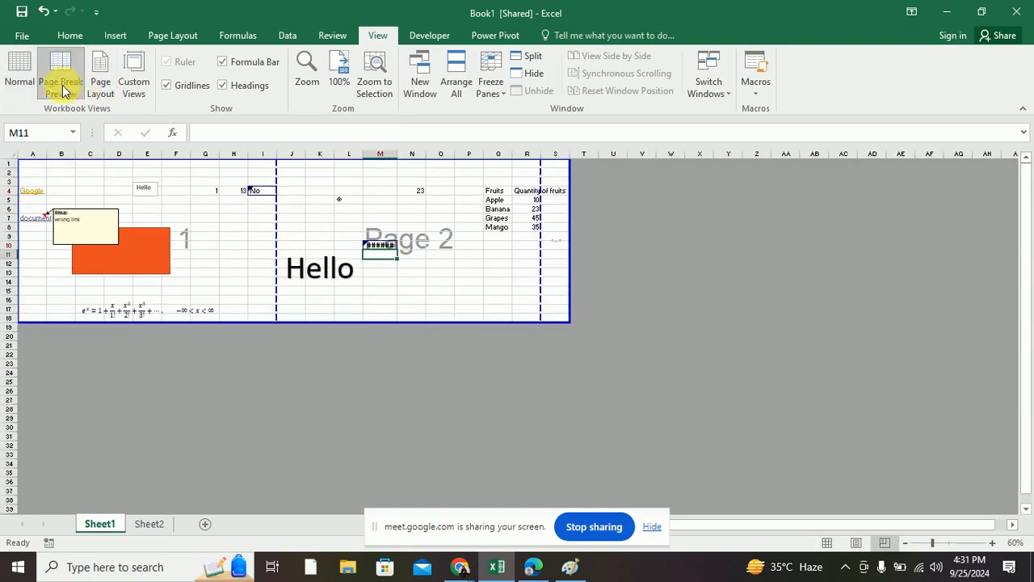
click(100, 91)
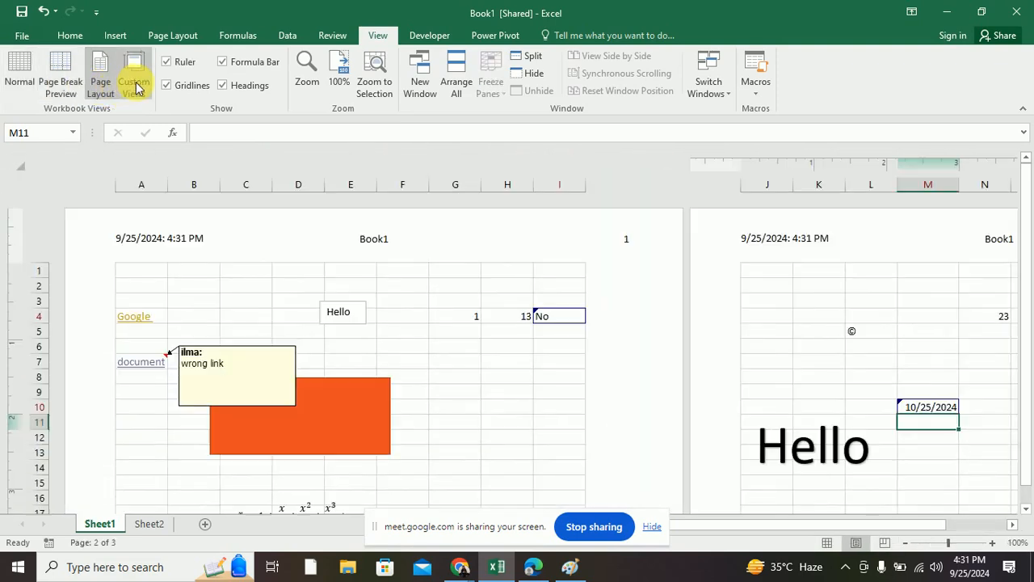
click(134, 85)
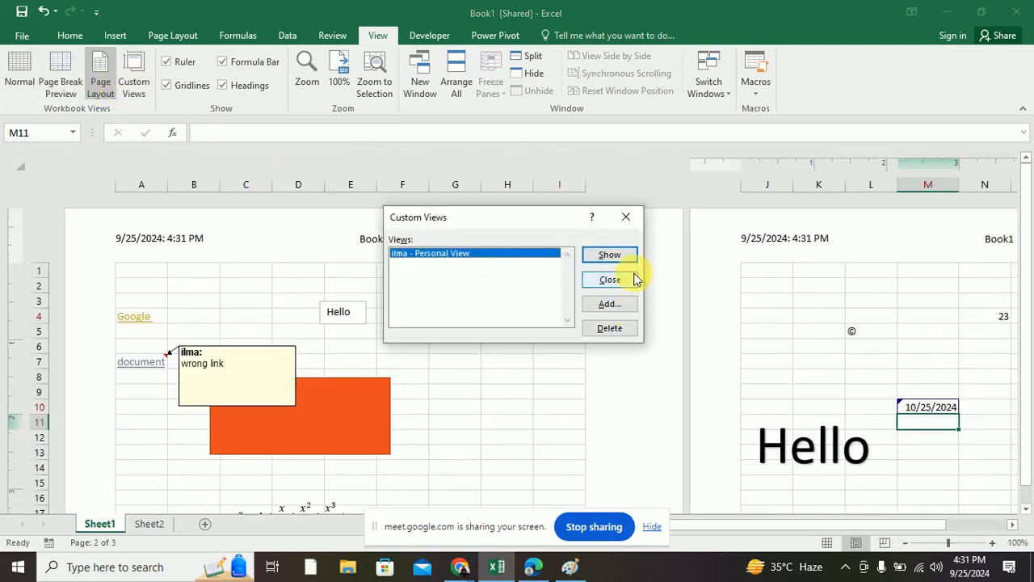
click(627, 216)
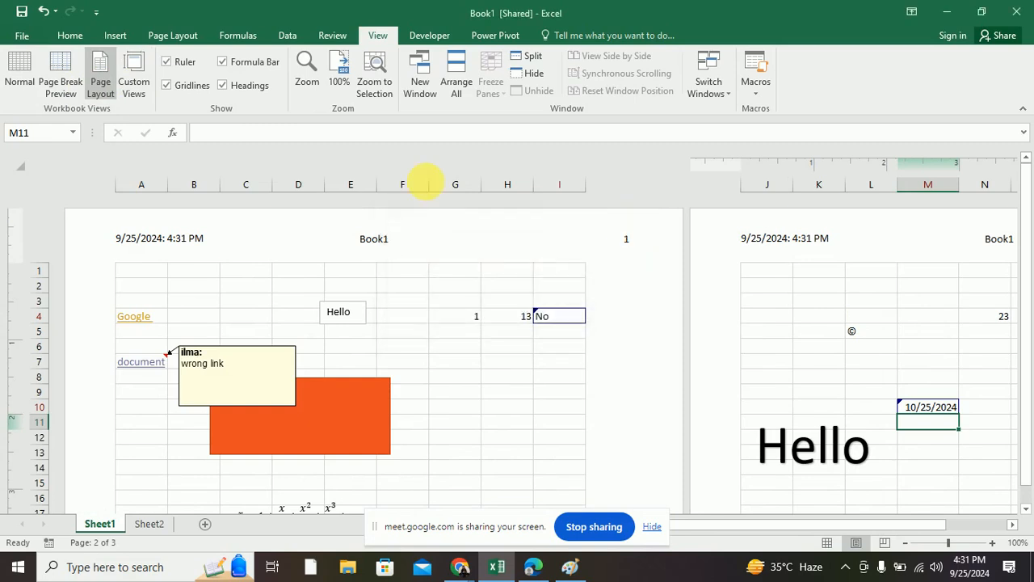
Step: Hide the gridlines in Page Layout view and return the sheet to Normal view
click(178, 93)
click(21, 74)
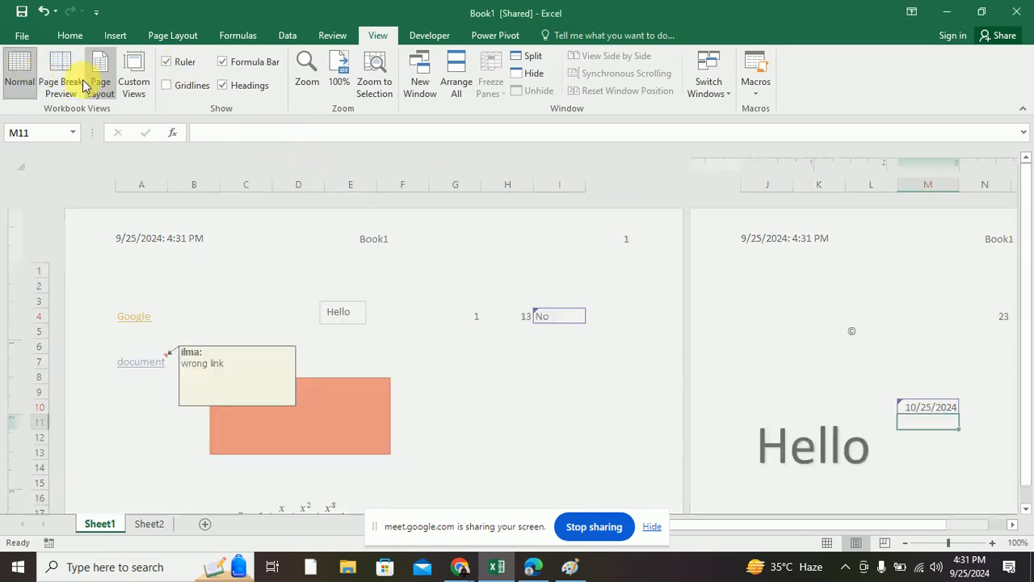
Step: Turn the gridlines on in Normal view and switch the row and column headings off and back on
click(167, 85)
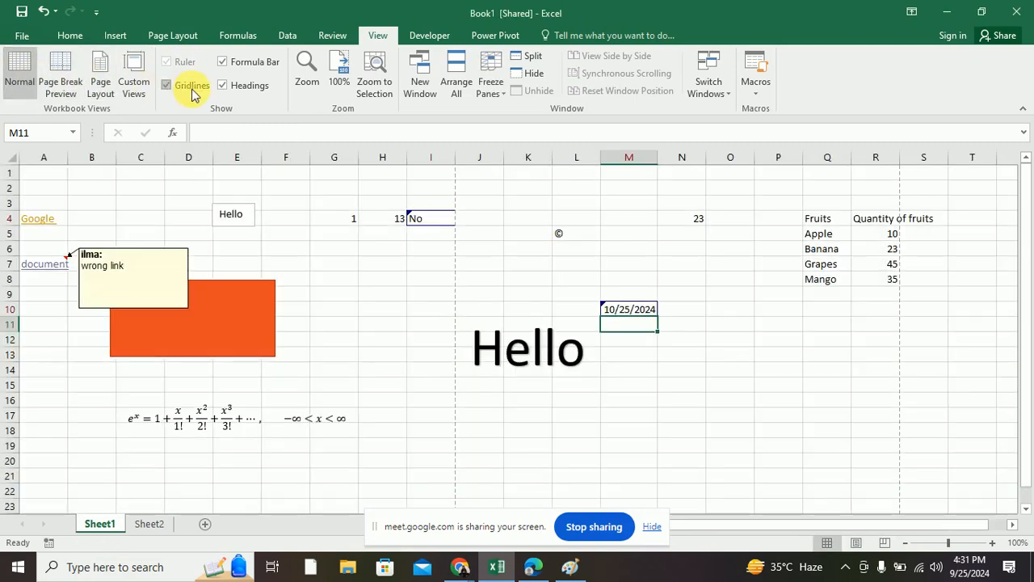
click(239, 91)
click(240, 91)
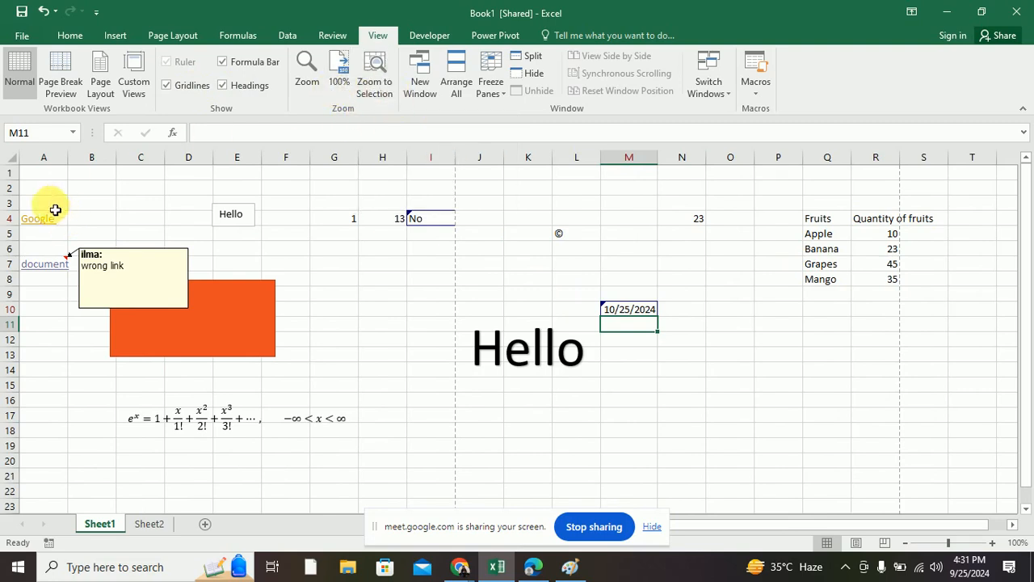
Step: Enter 1 in cell A1 of Sheet1
click(50, 180)
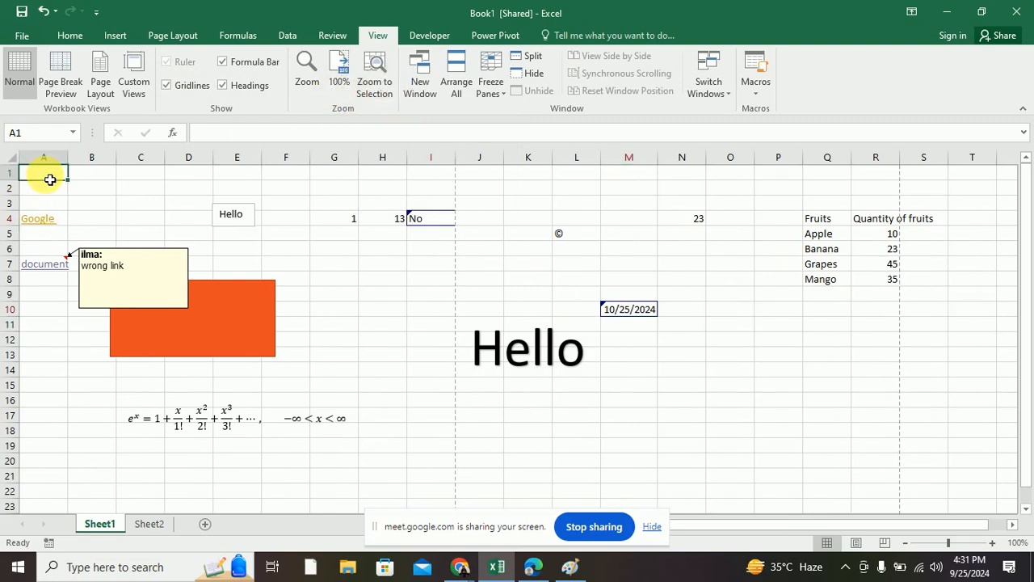
text(1)
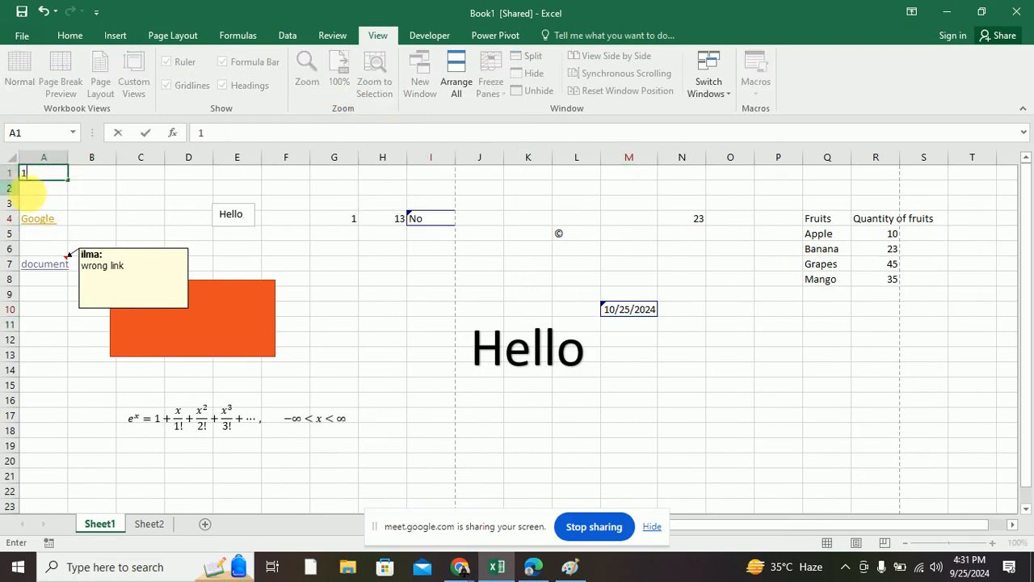
key(Return)
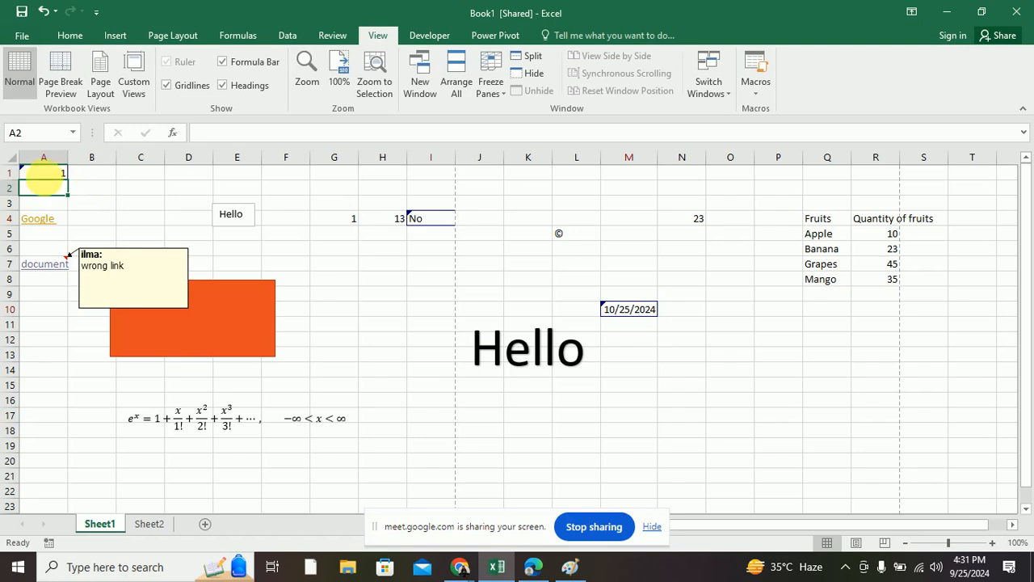
Step: Freeze the top row of Sheet1 and check how it behaves further down the sheet
click(11, 173)
scroll(141, 364, down, 2)
scroll(140, 363, down, 15)
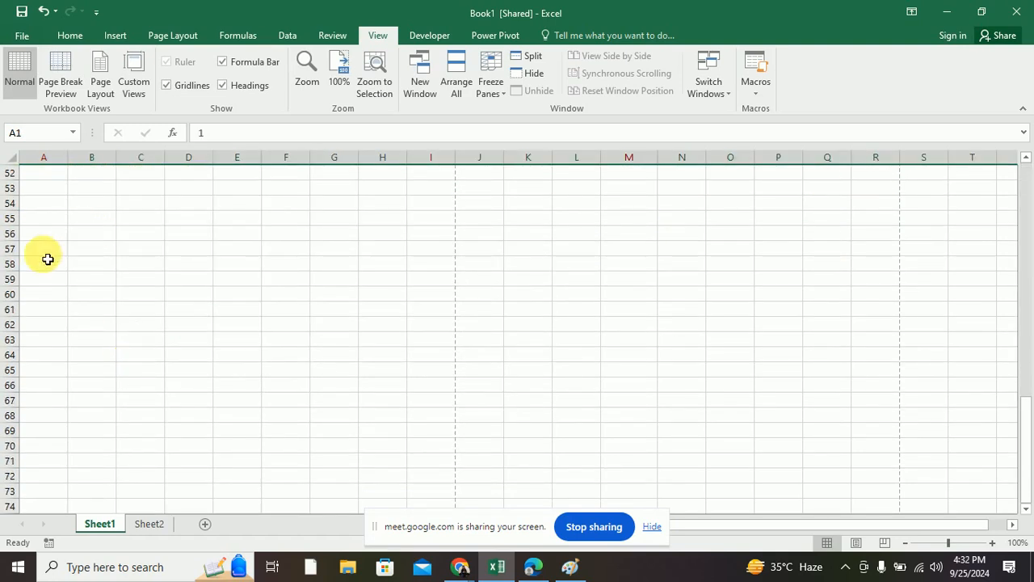
click(89, 248)
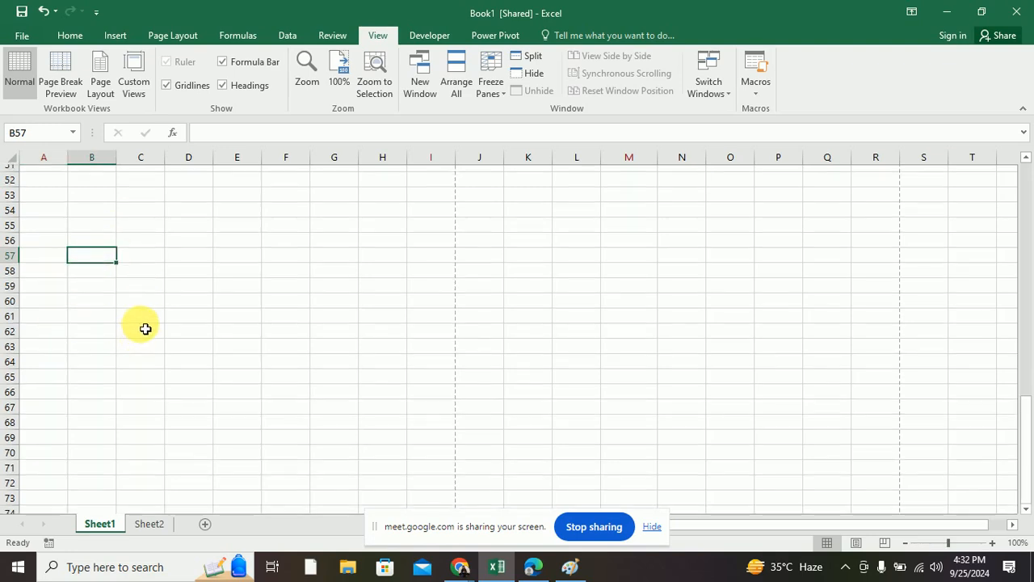
scroll(145, 325, up, 17)
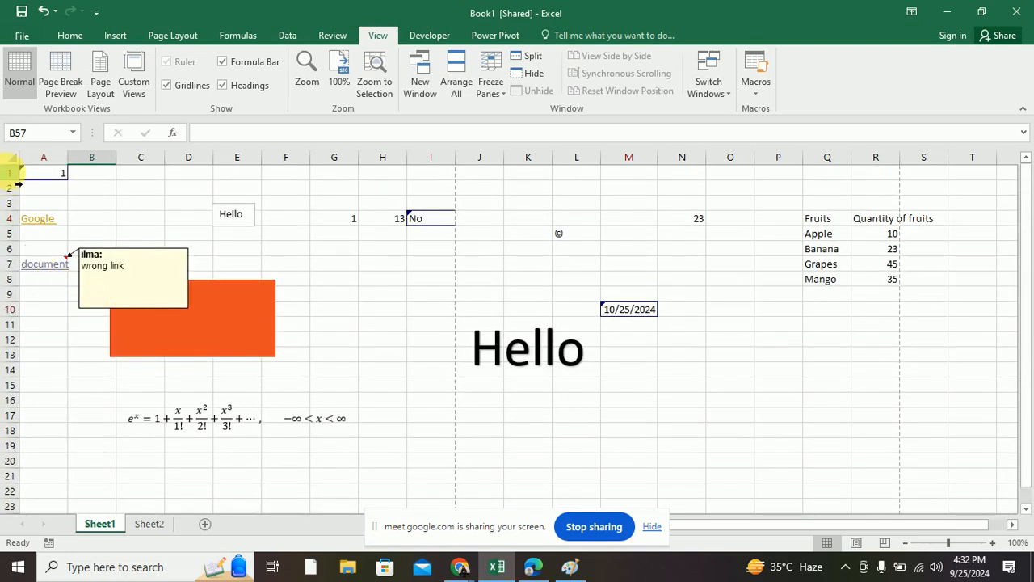
click(11, 172)
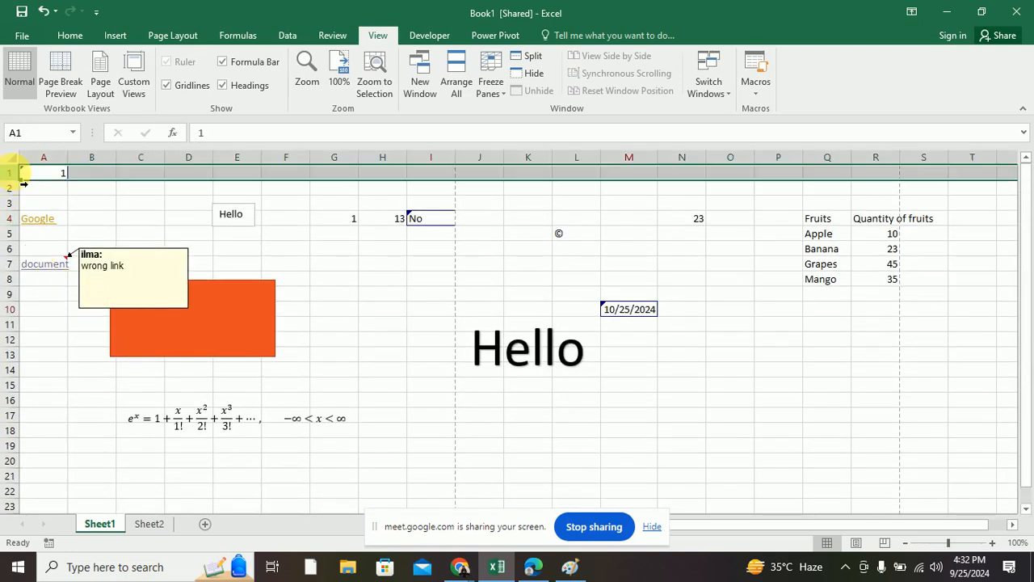
click(493, 94)
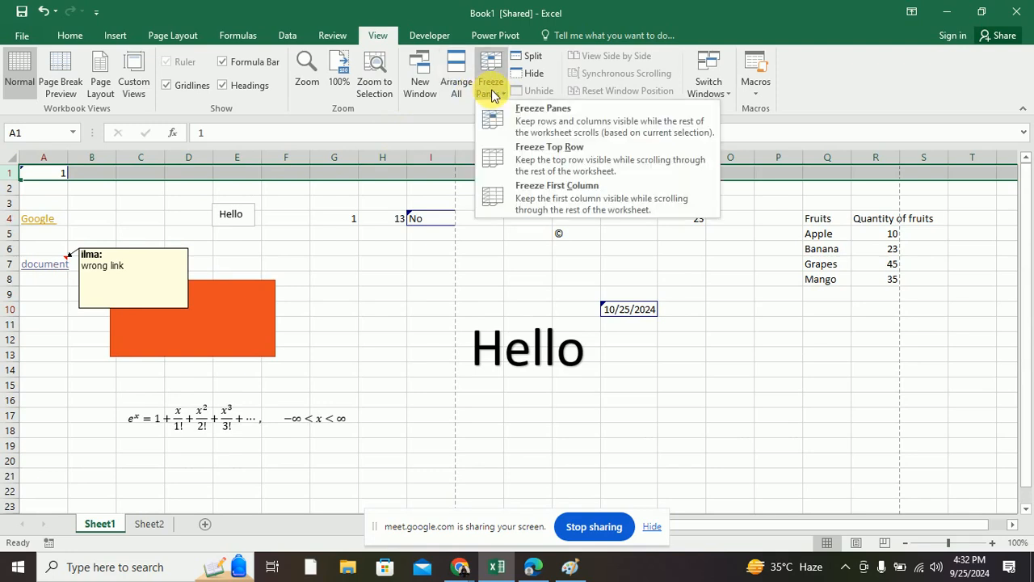
click(534, 162)
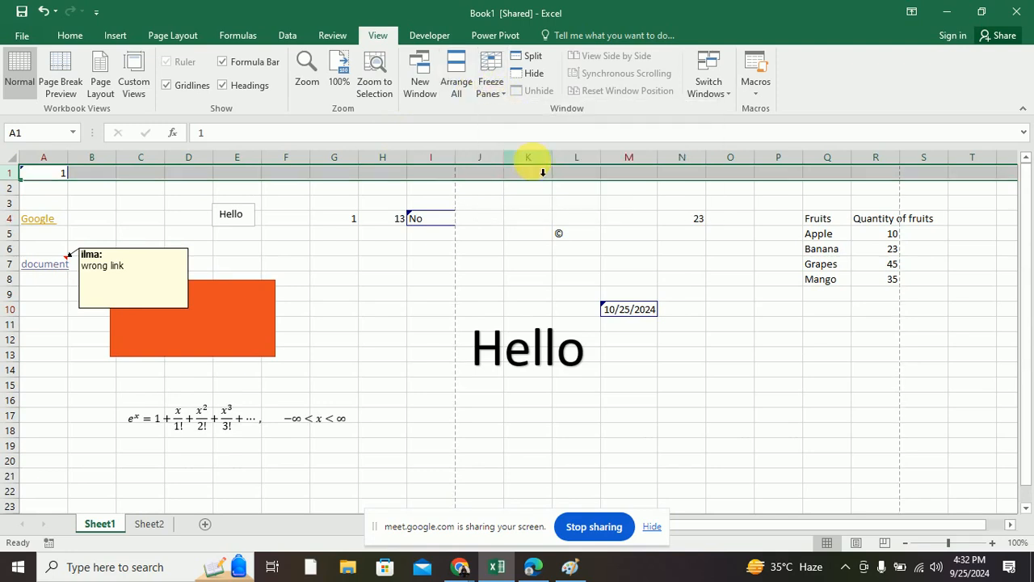
click(56, 189)
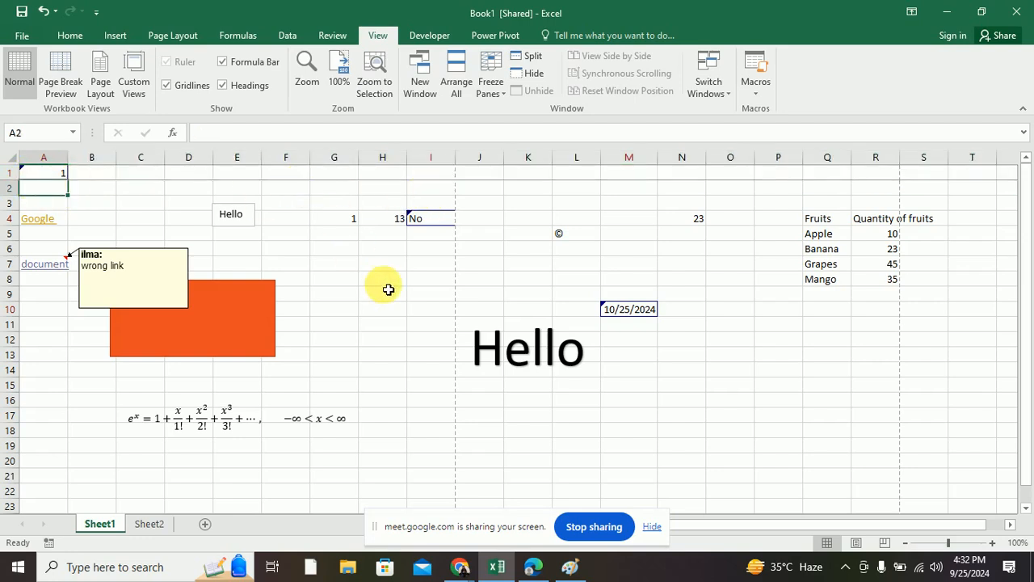
scroll(388, 289, down, 15)
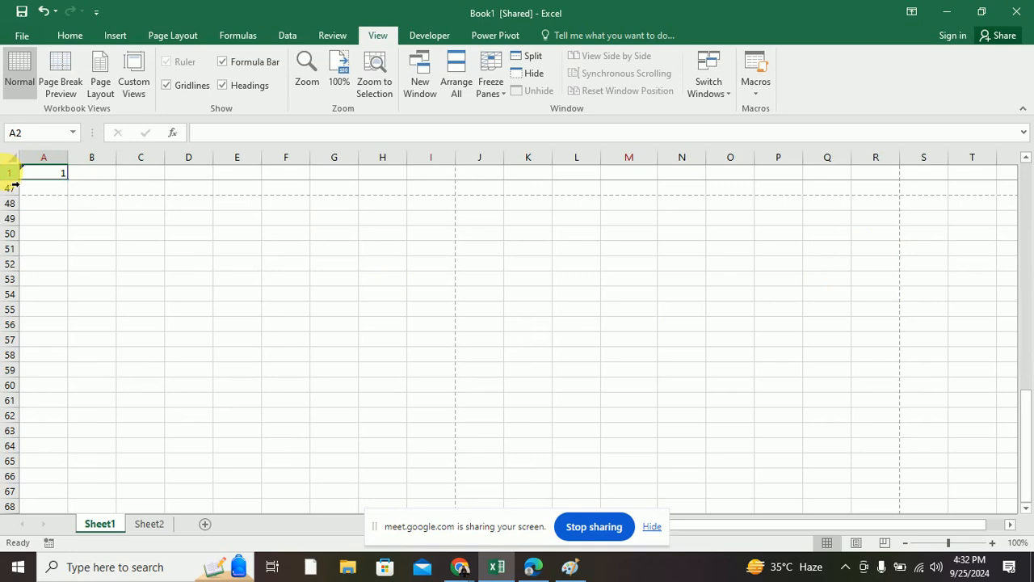
scroll(167, 255, up, 6)
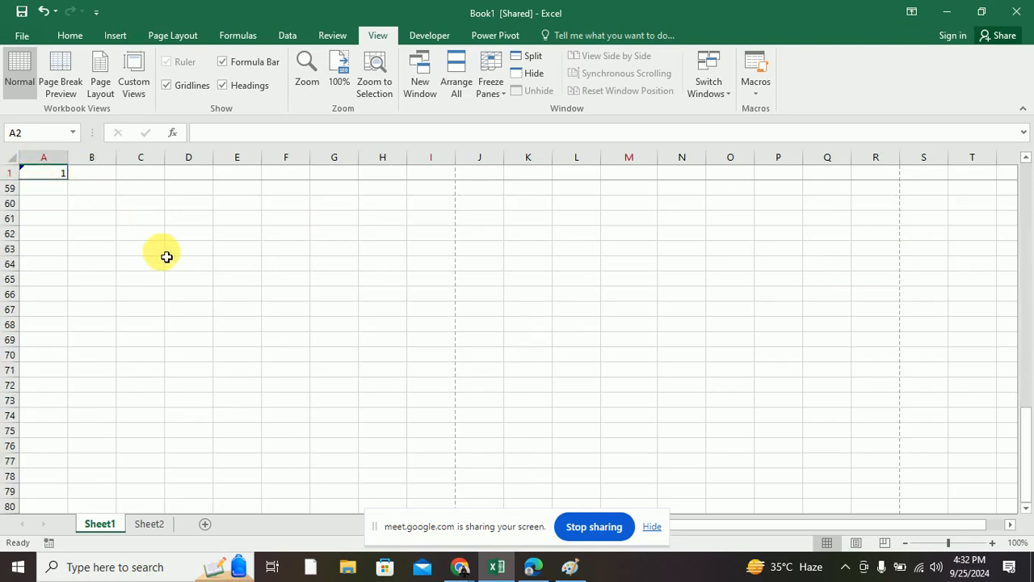
scroll(167, 256, up, 9)
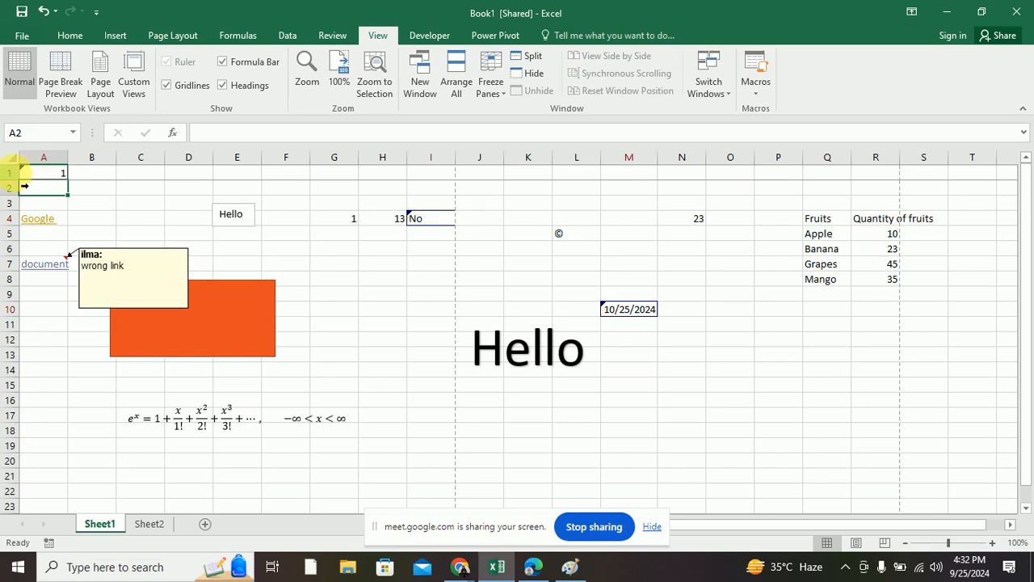
Step: Freeze the first column instead of the top row and check how it behaves across the columns
drag(24, 171, 24, 186)
mouse_move(26, 180)
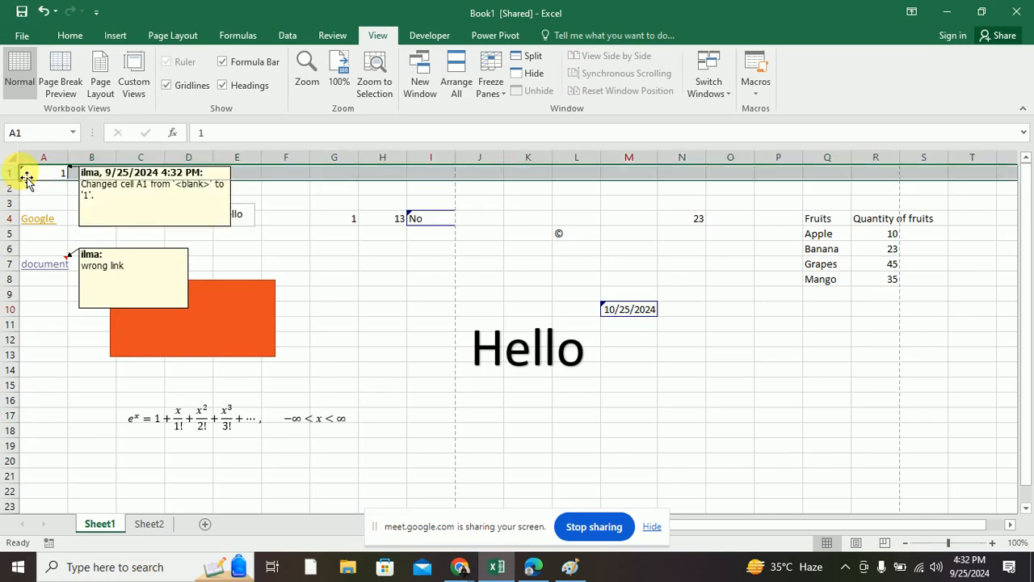
click(491, 84)
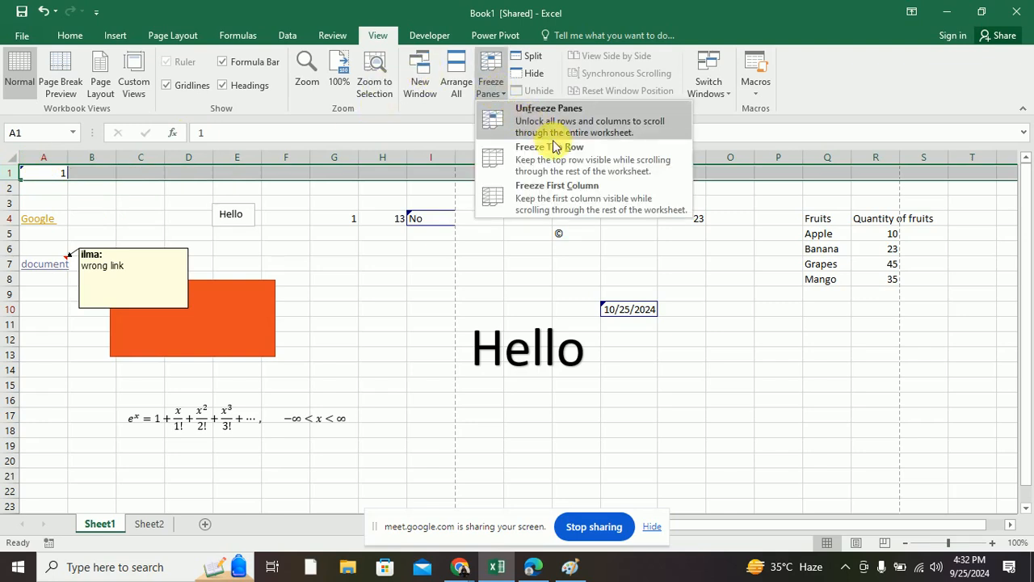
click(542, 198)
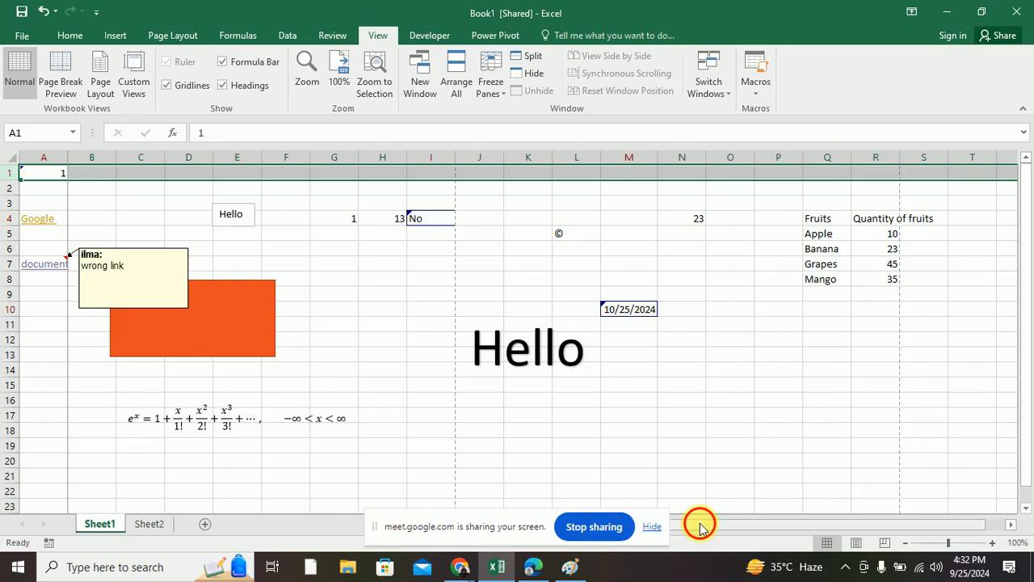
drag(700, 524, 858, 526)
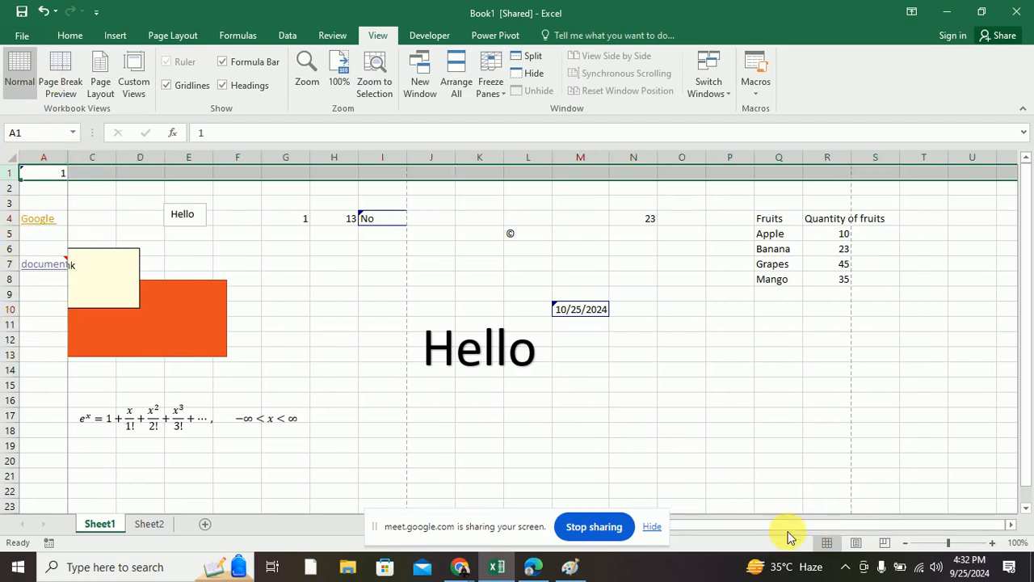
drag(789, 526, 727, 527)
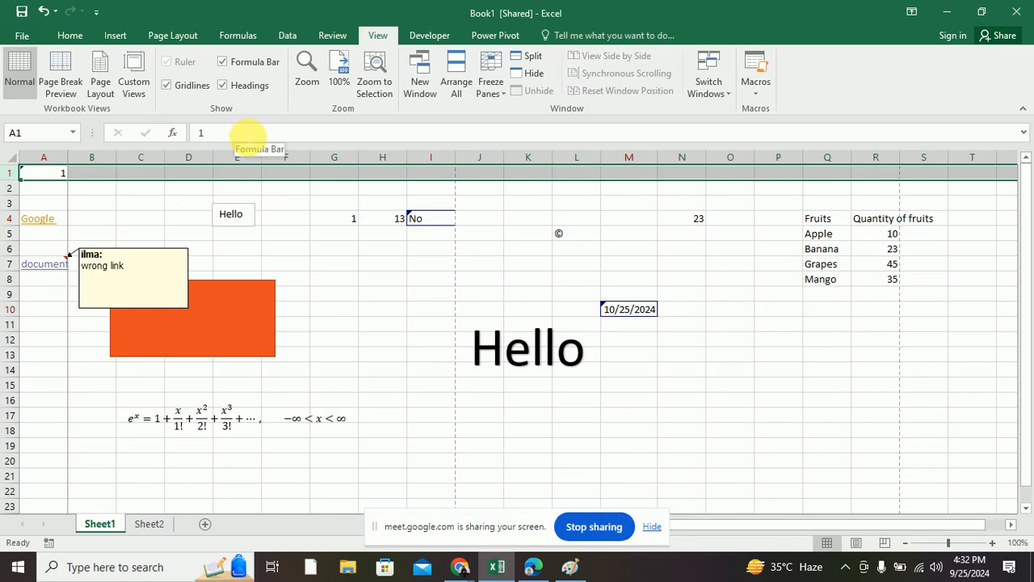
Step: Open a second window of the workbook and switch back to the Book1:1 window
click(418, 94)
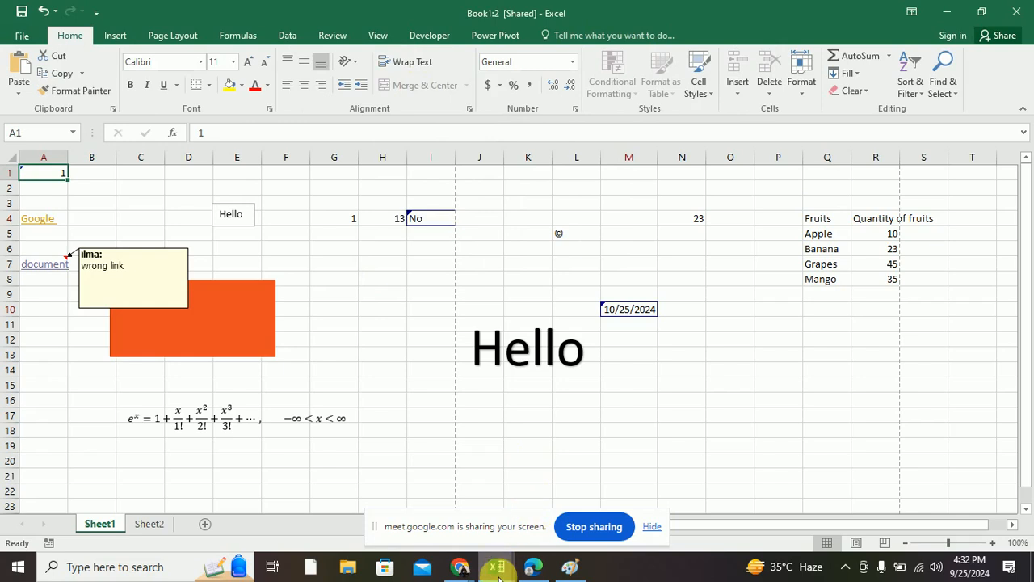
click(501, 569)
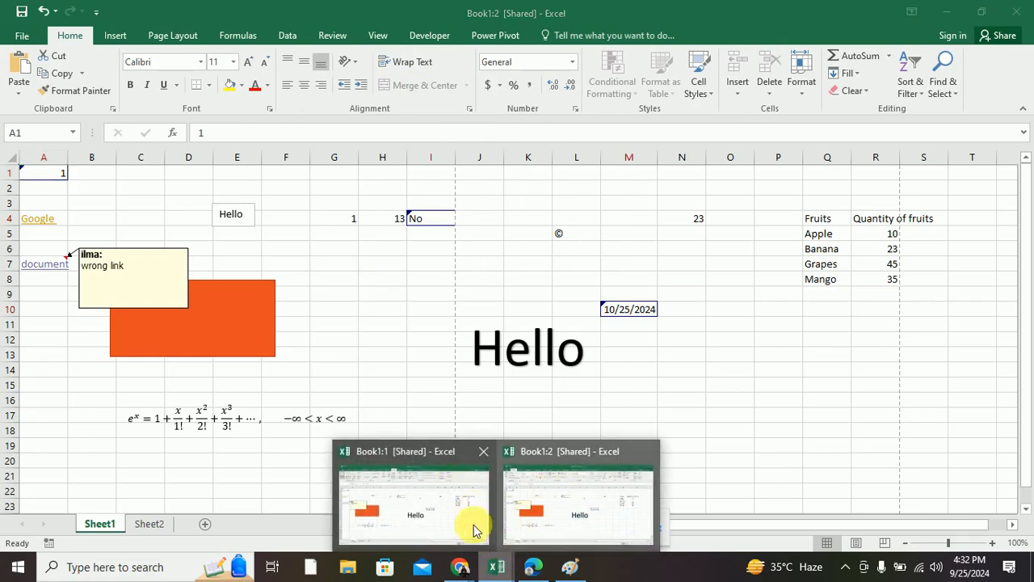
click(443, 519)
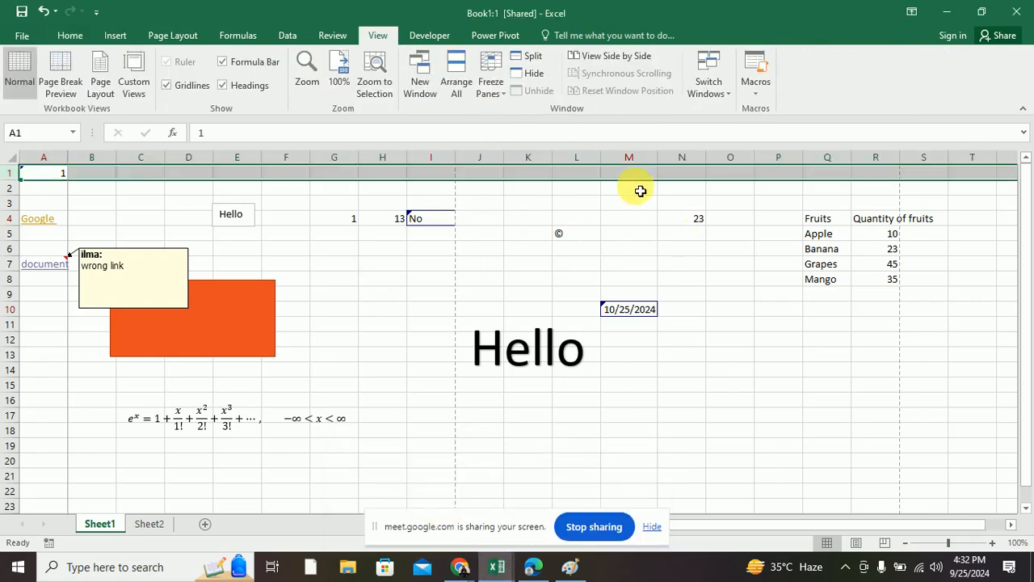
Step: View the two workbook windows side by side, reset their positions, and switch the side-by-side view off and on again
click(590, 57)
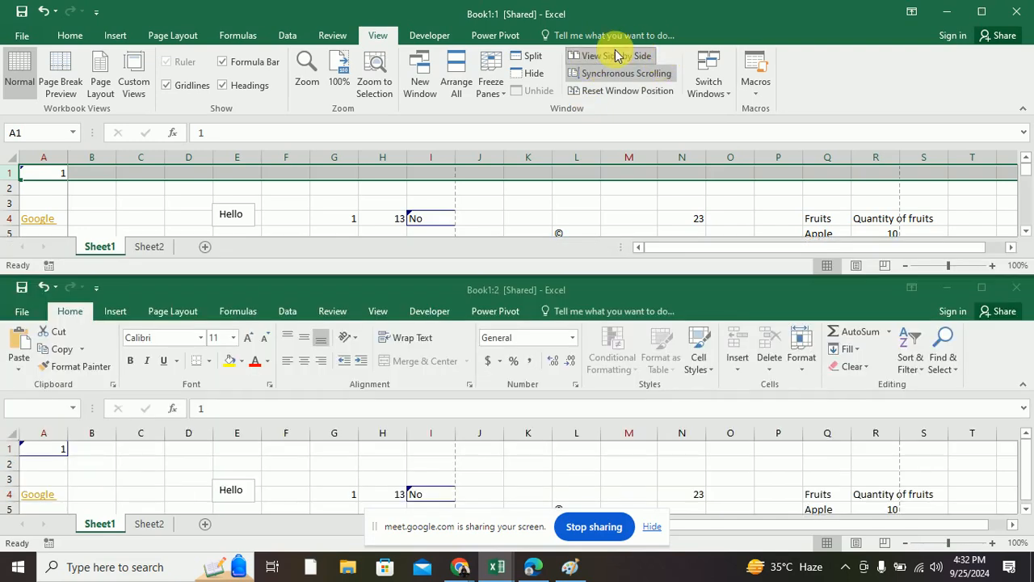
click(628, 94)
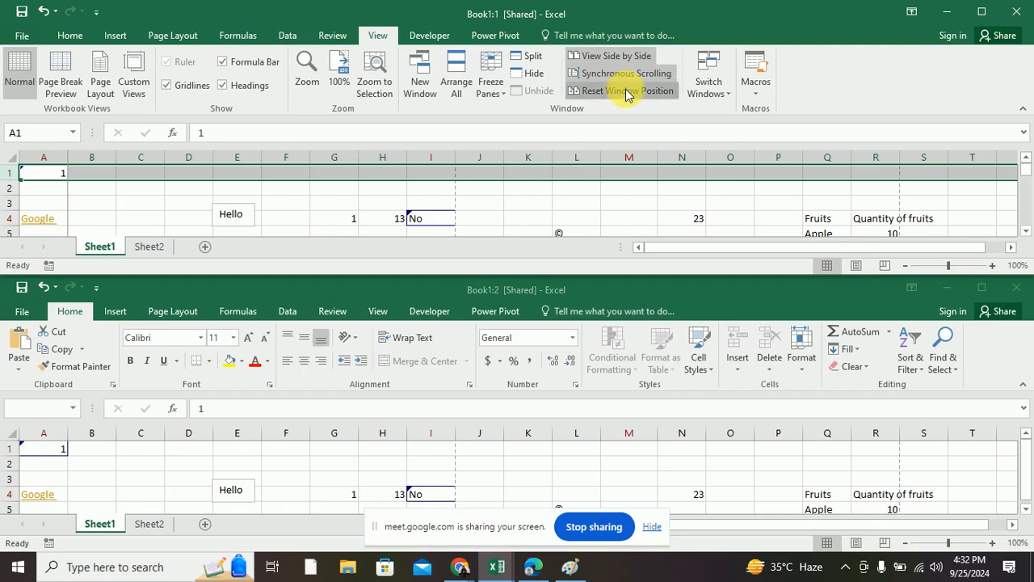
click(613, 55)
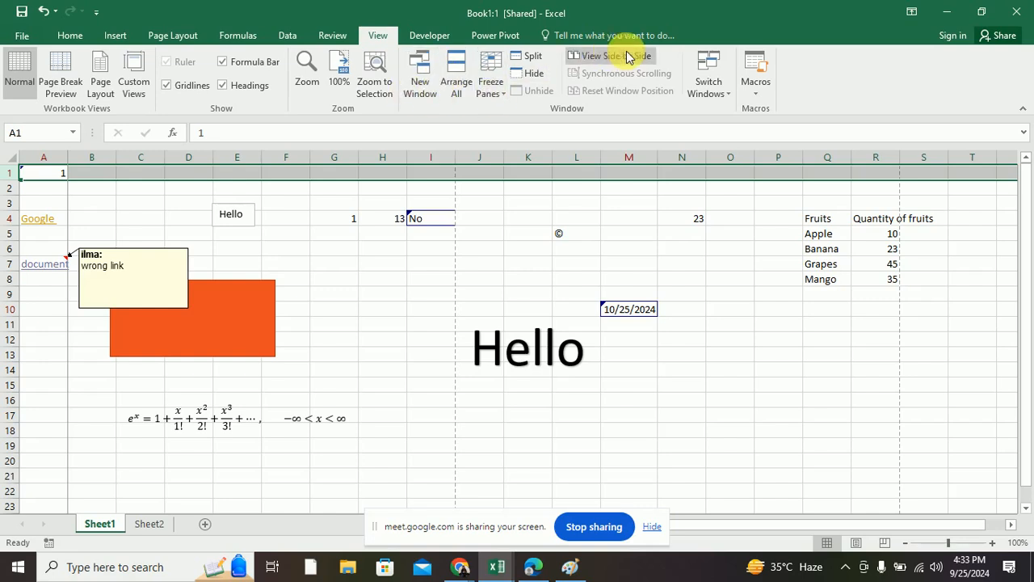
click(628, 56)
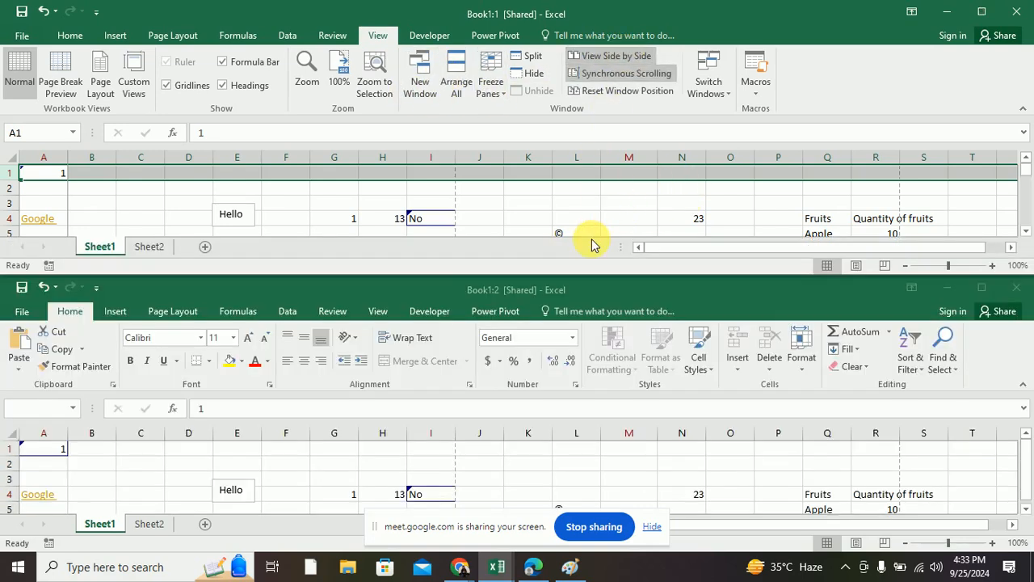
click(722, 93)
click(723, 97)
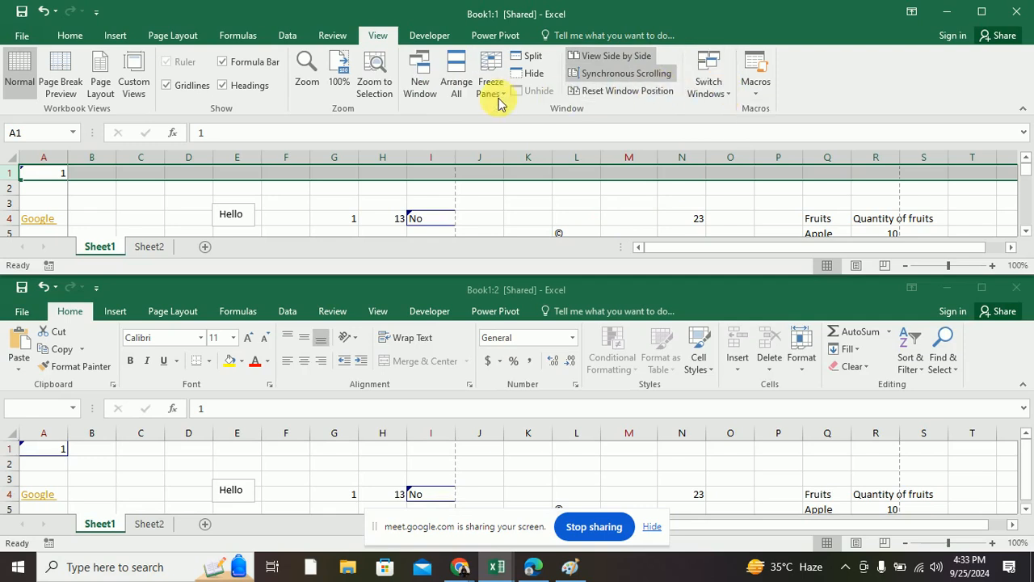
Step: Arrange the two workbook windows vertically, and close the Book1:1 window
click(455, 85)
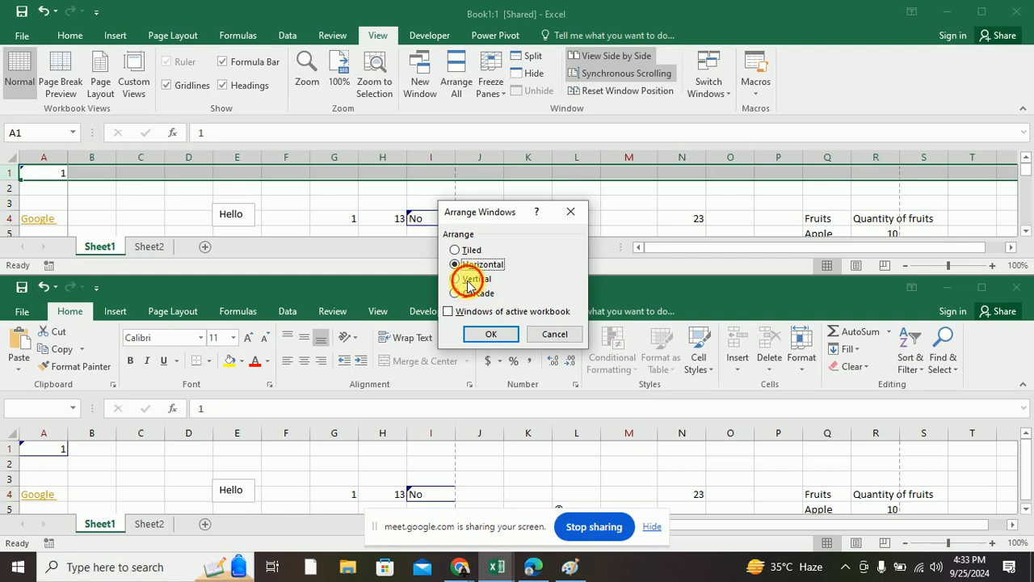
click(469, 283)
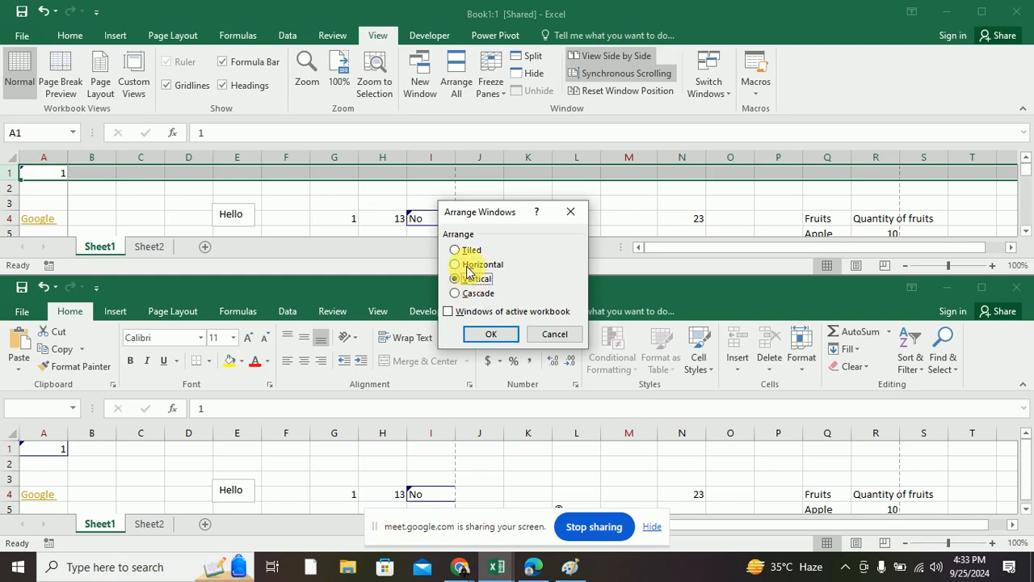
click(488, 335)
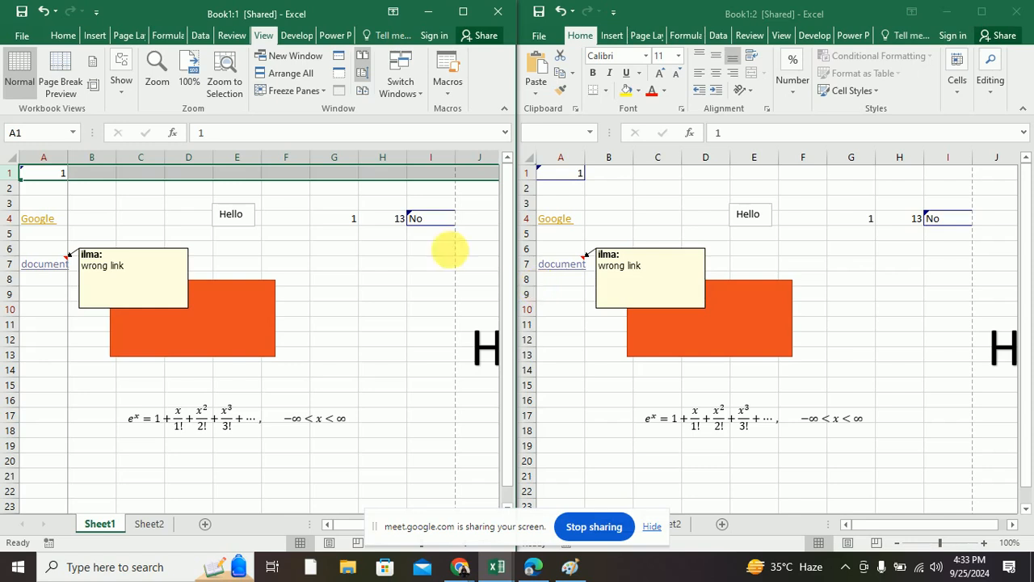
click(46, 191)
click(52, 208)
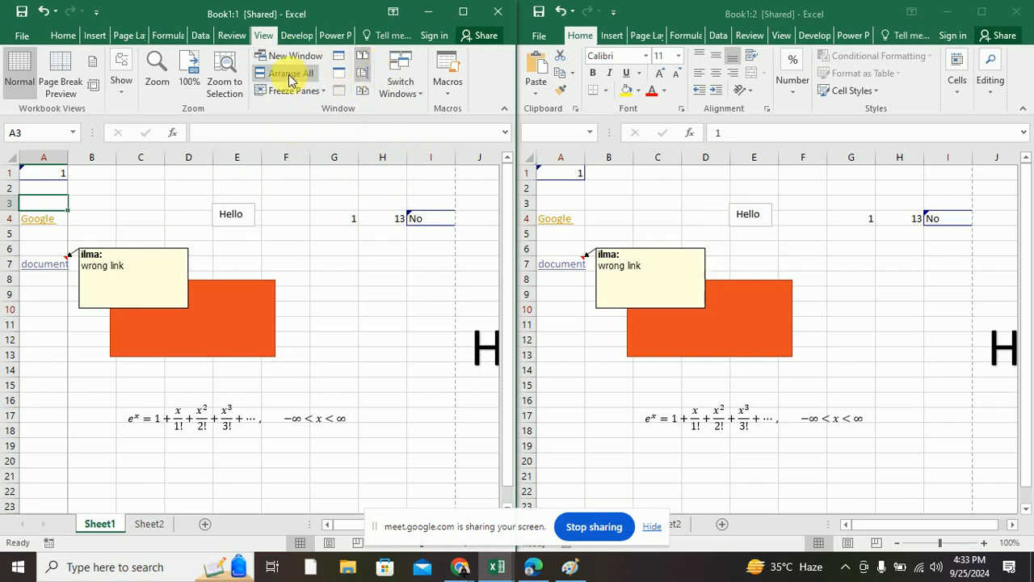
click(500, 12)
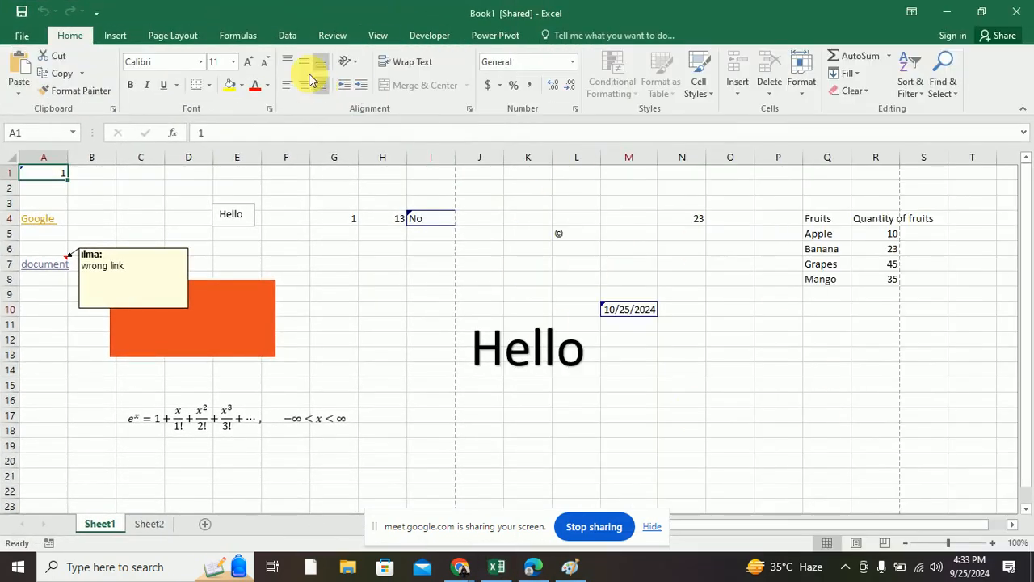
click(377, 34)
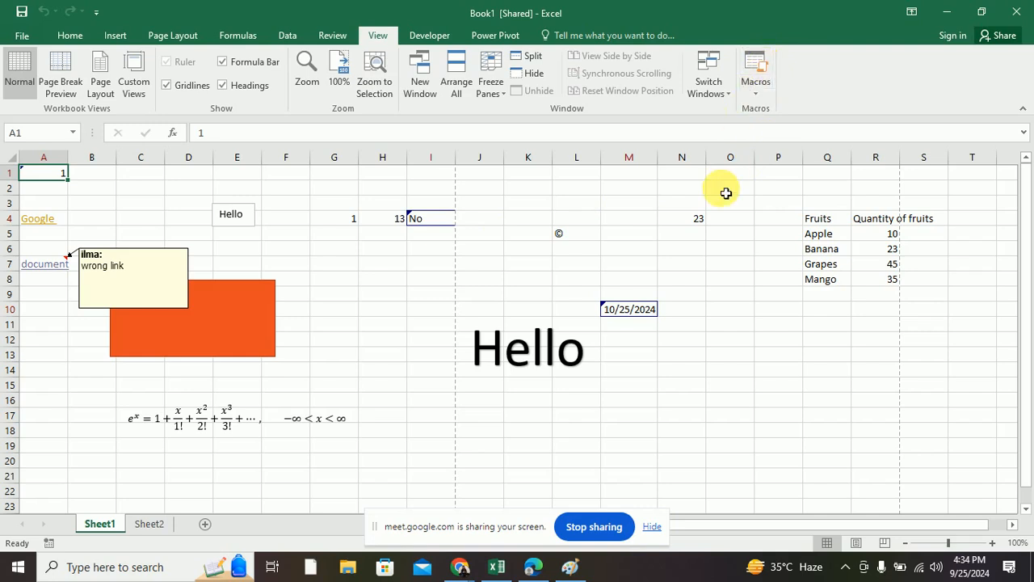
click(70, 34)
click(115, 36)
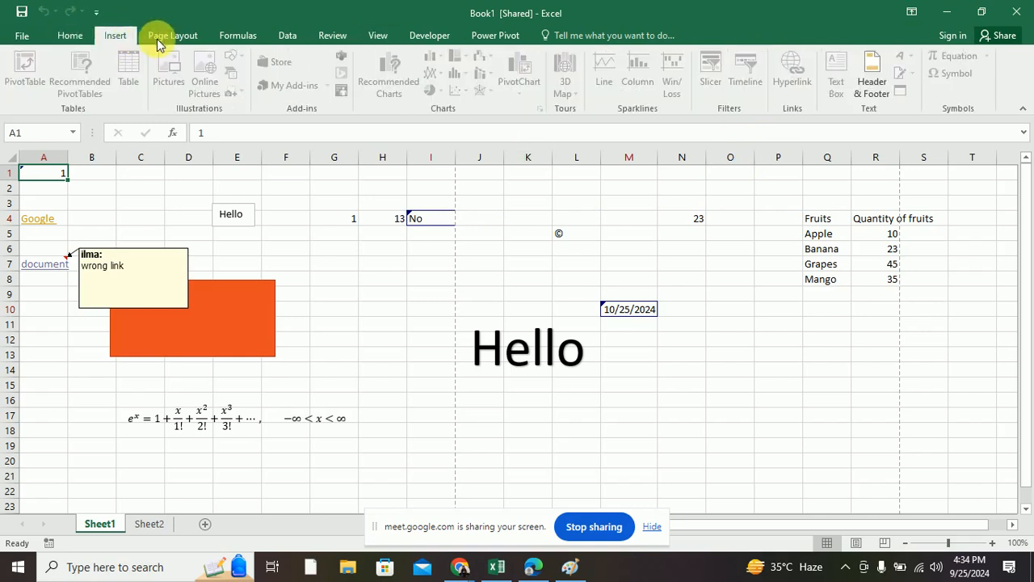
click(173, 36)
click(237, 35)
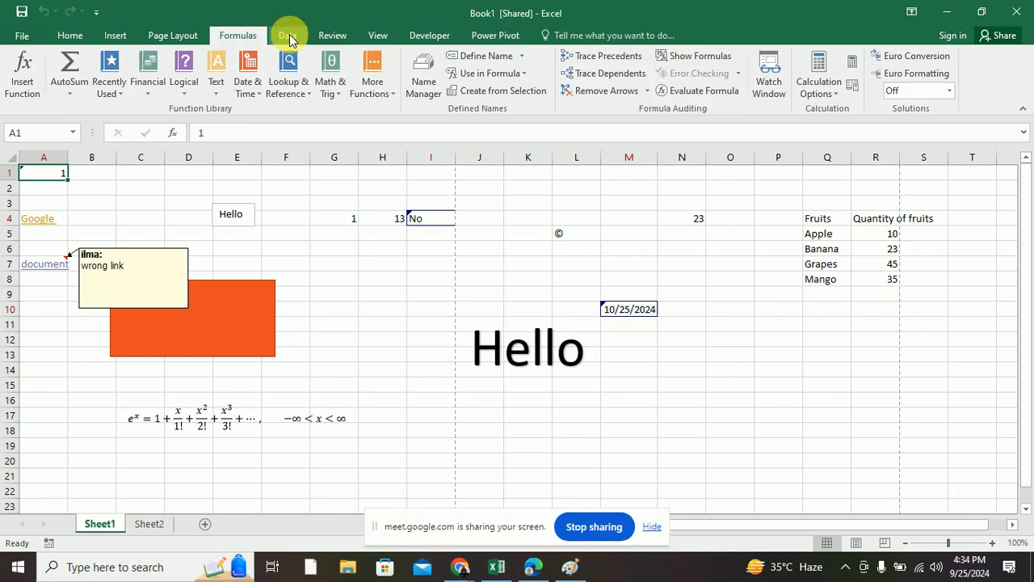
click(288, 35)
click(332, 35)
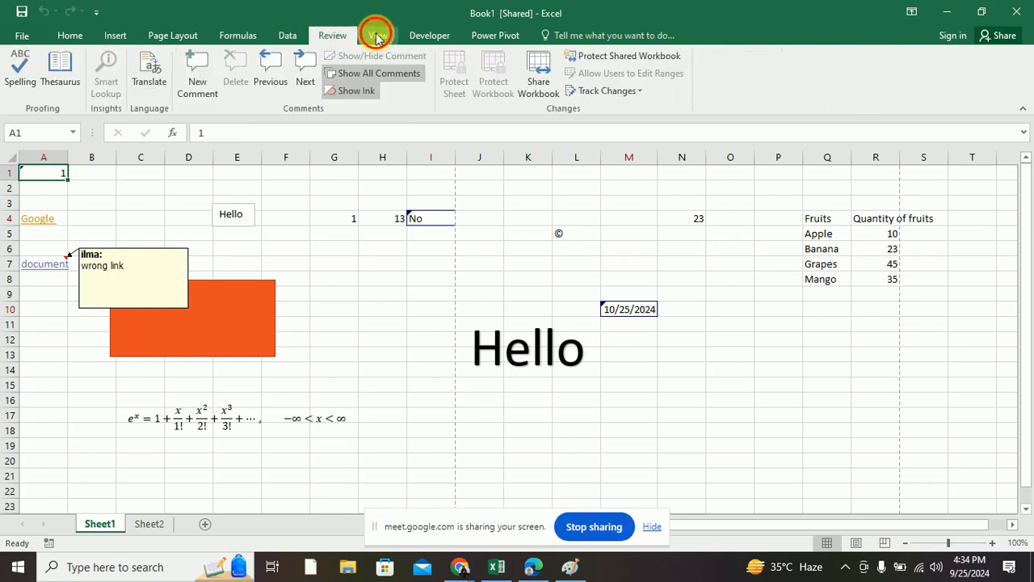
click(377, 35)
click(63, 38)
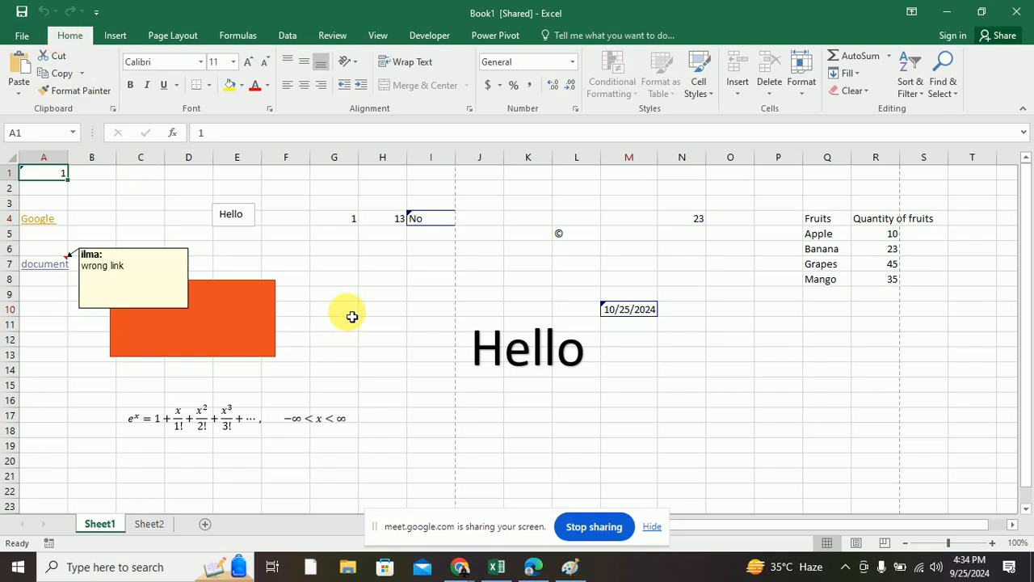
key(alt+Tab)
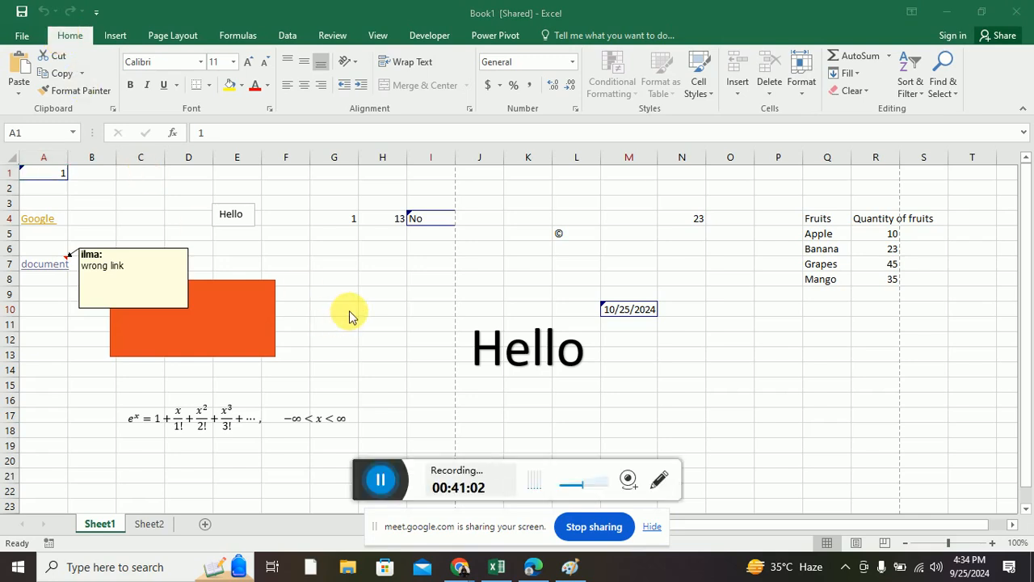